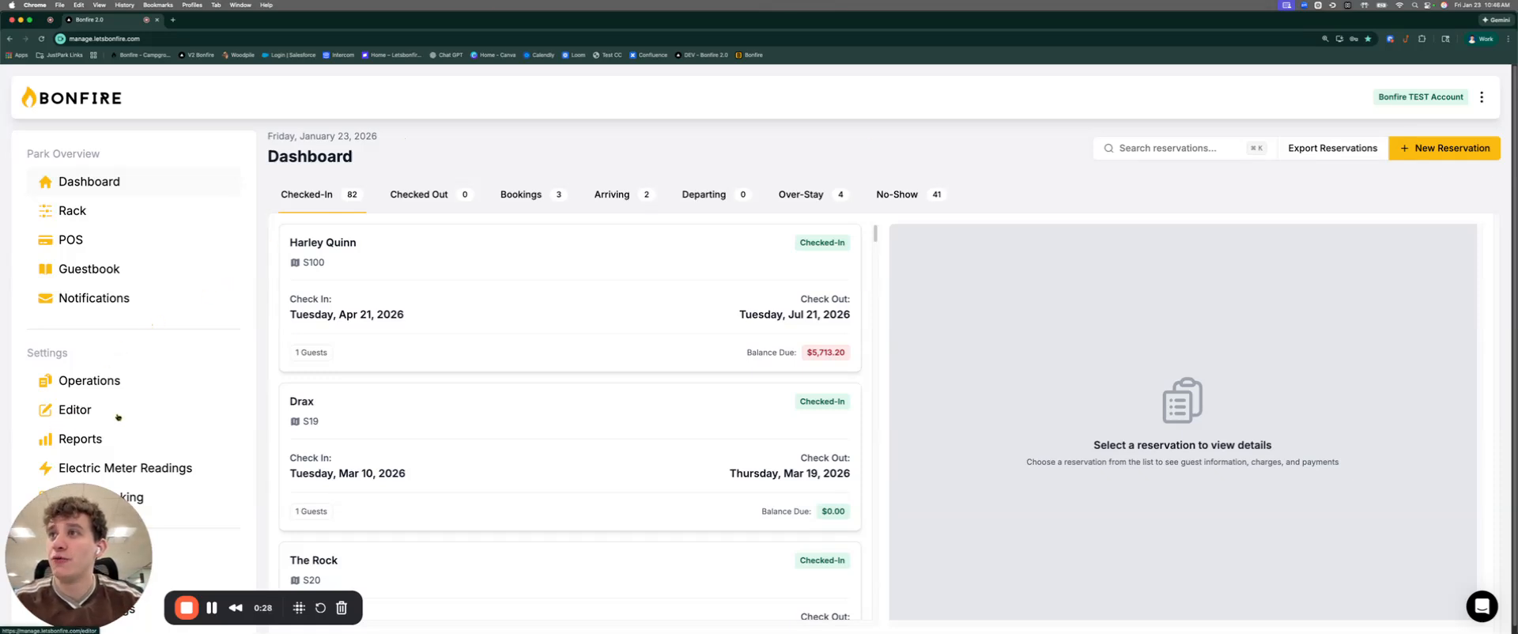
# Step: Open the park's Periods settings in the Editor and start a new Year Round period for 2026
pyautogui.click(92, 413)
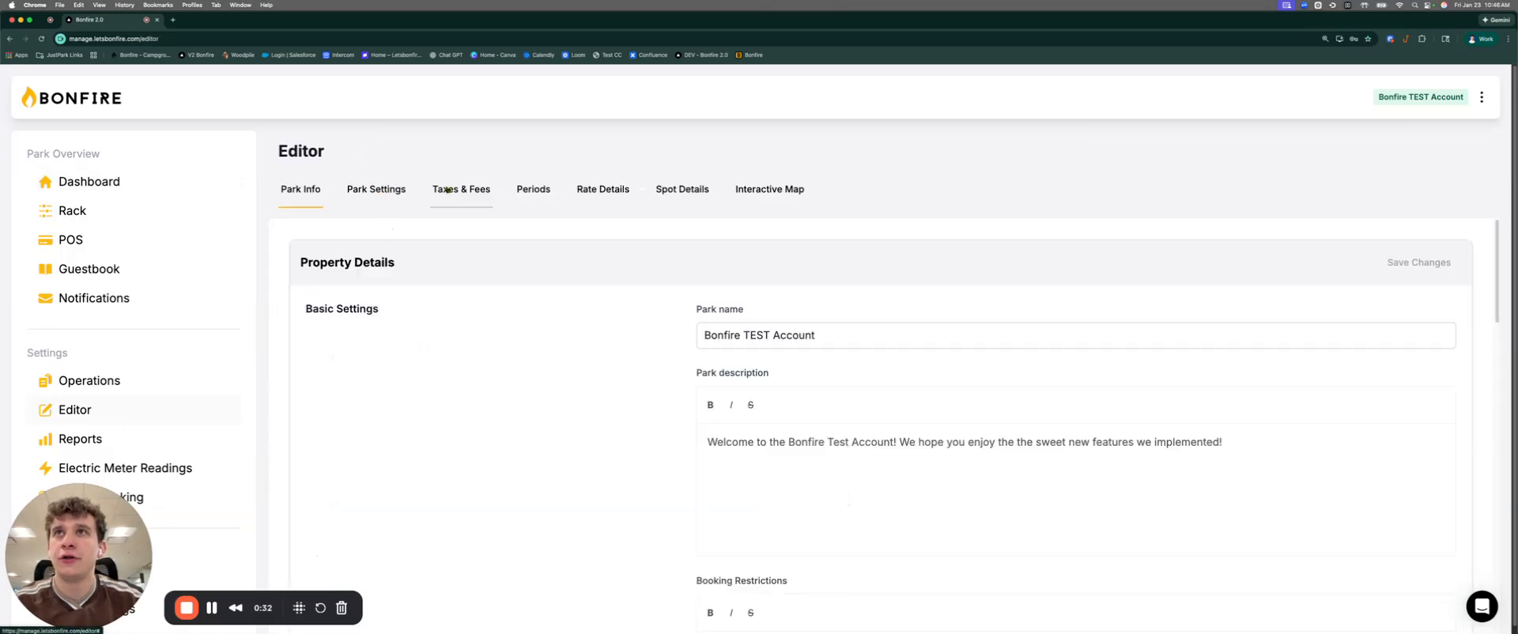
pyautogui.click(533, 192)
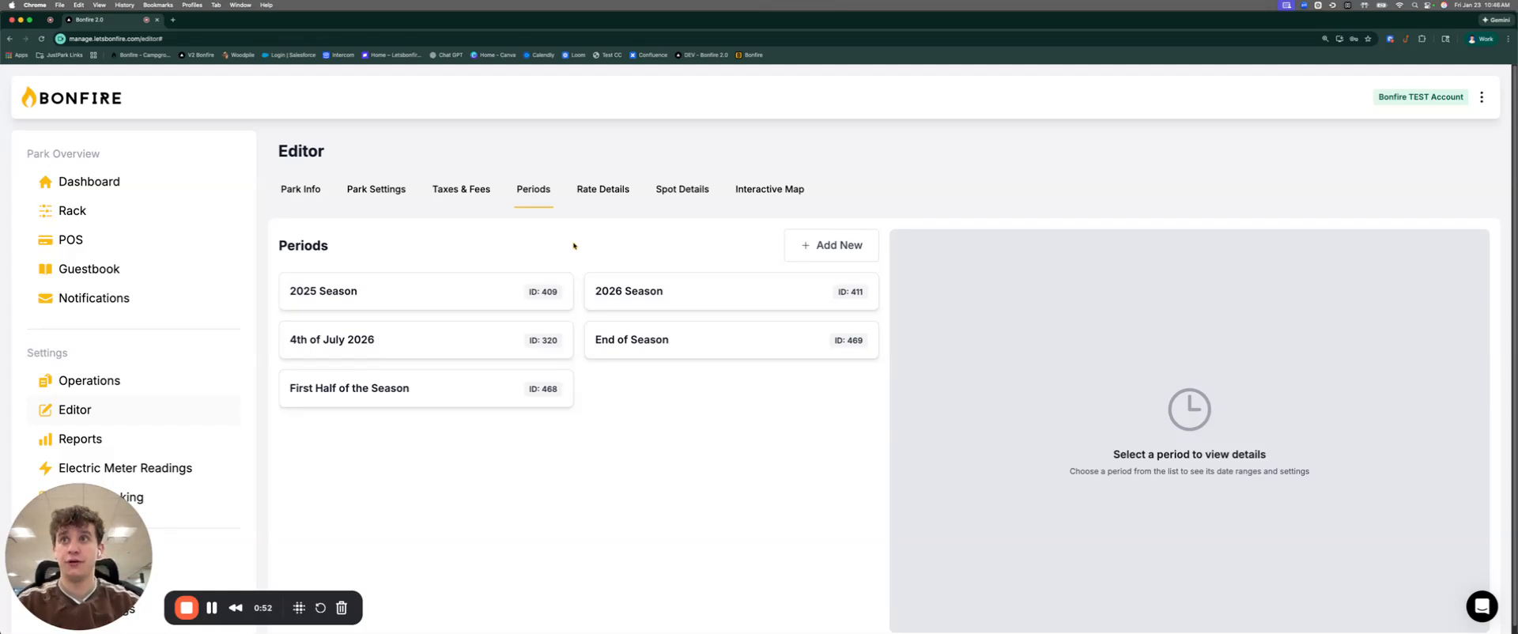
pyautogui.click(806, 243)
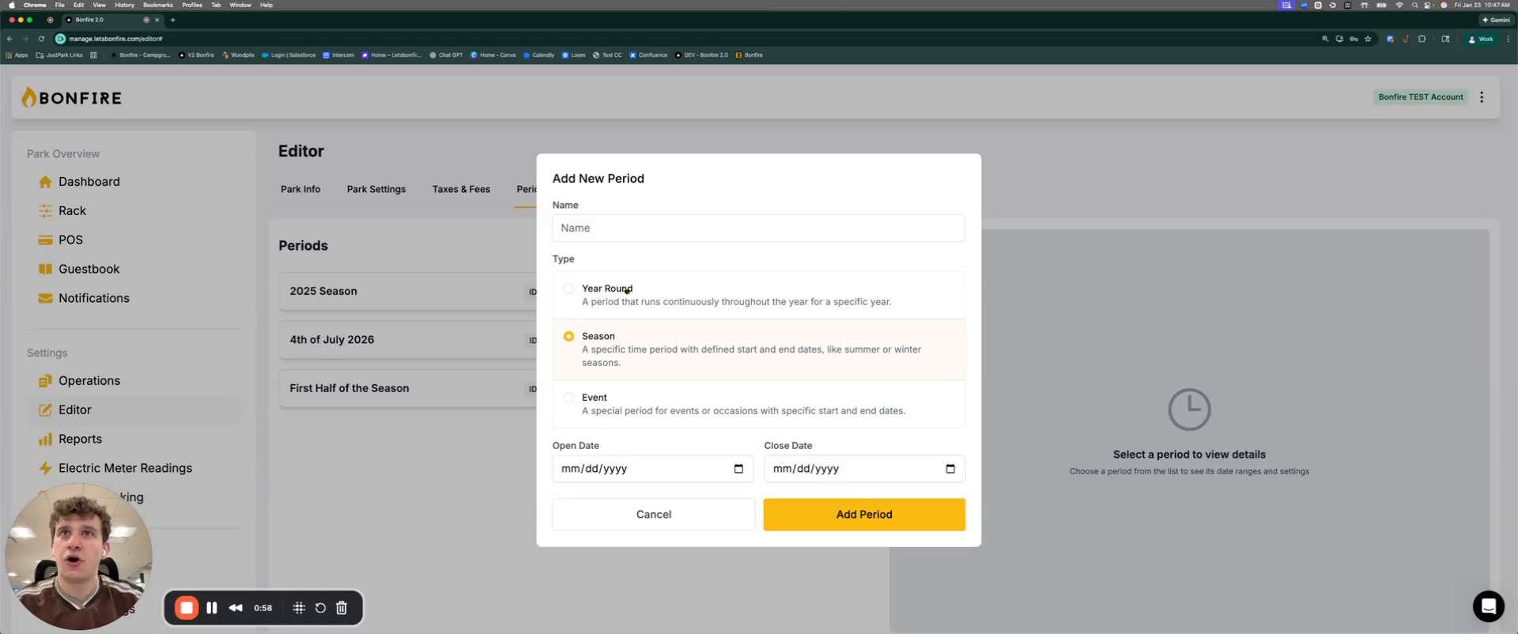
pyautogui.click(587, 337)
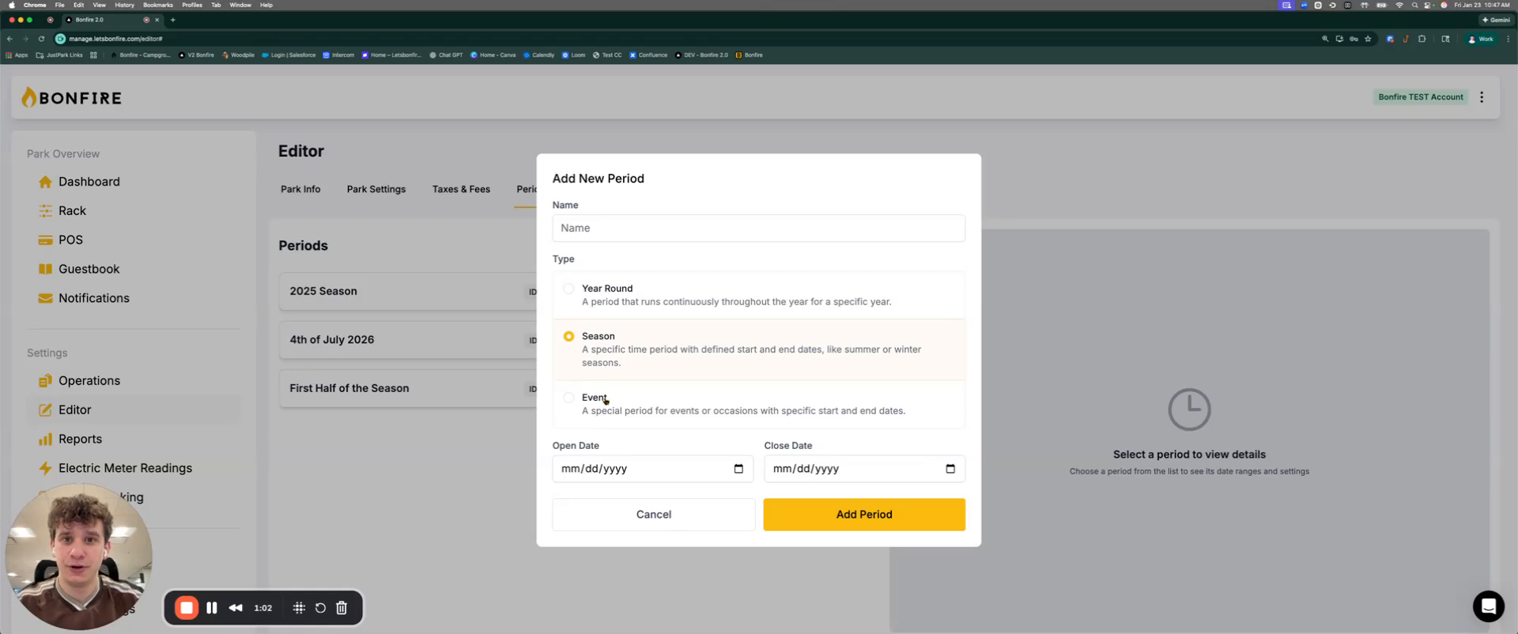
pyautogui.click(623, 301)
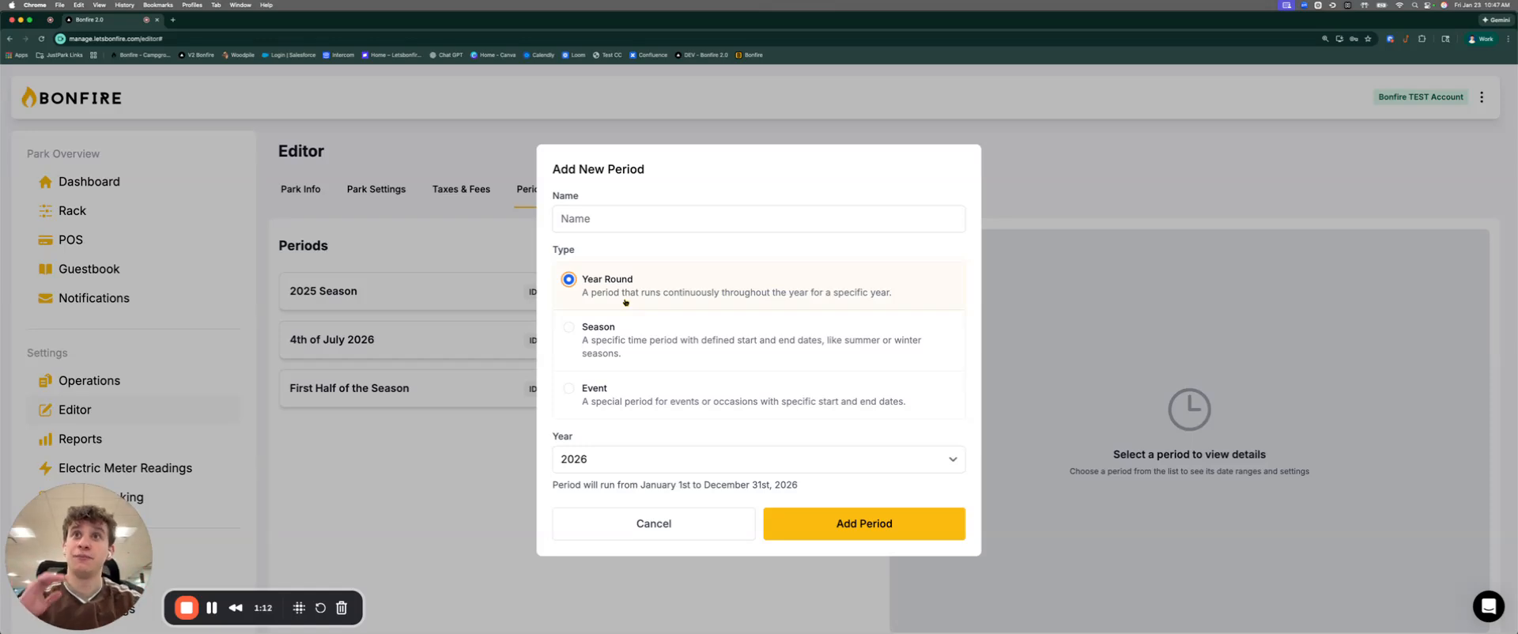
pyautogui.click(598, 461)
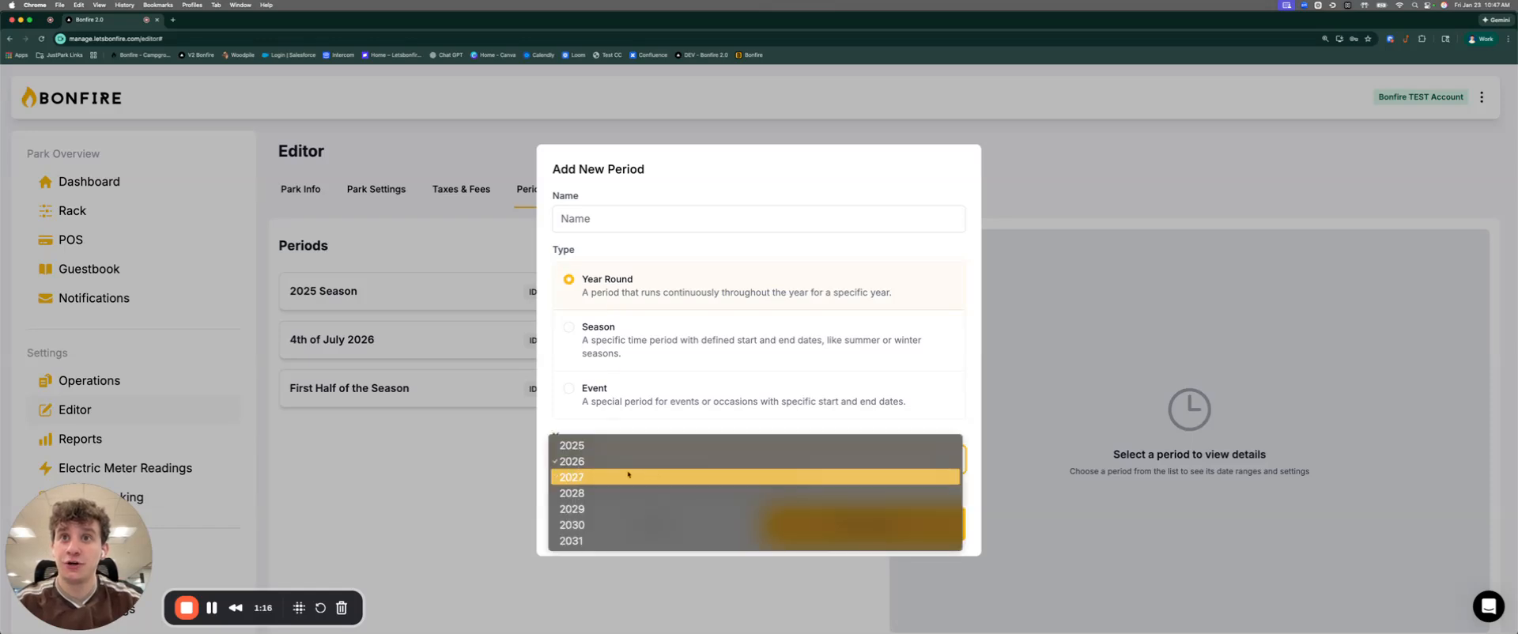
pyautogui.click(591, 461)
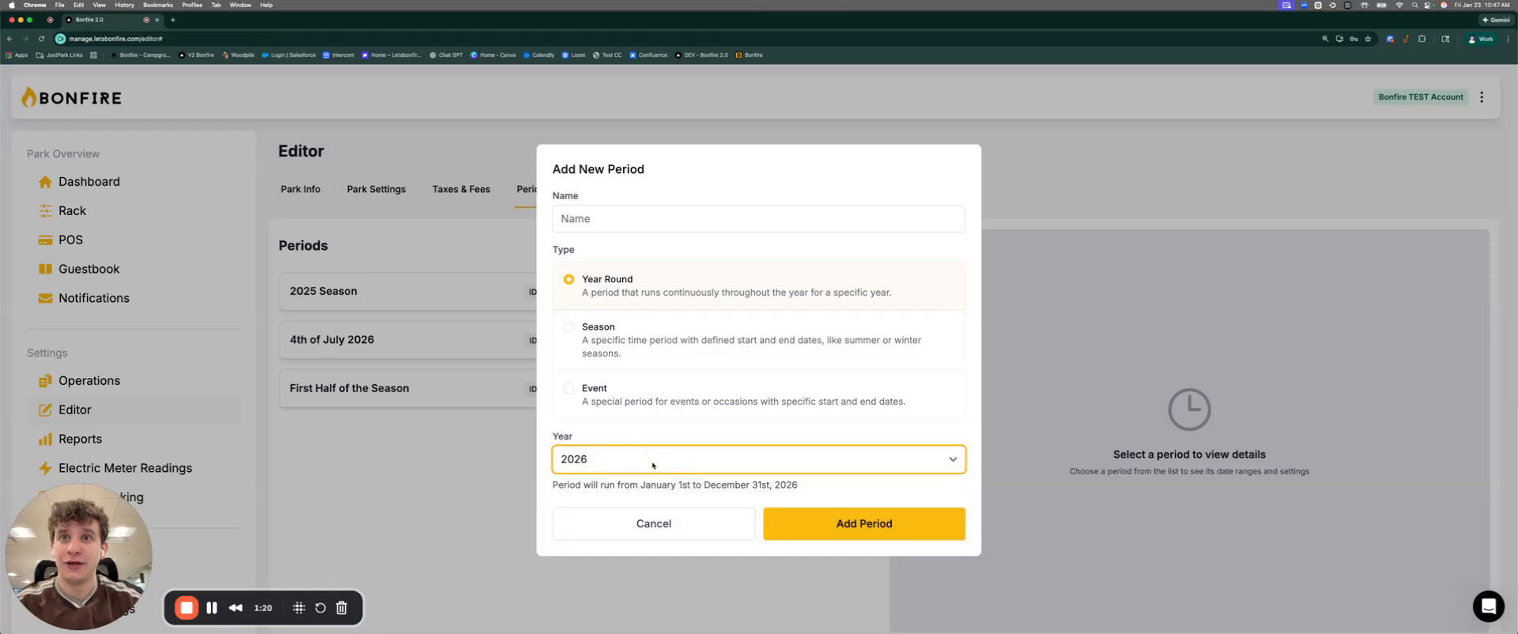
# Step: Name the period "Year Round 2026" and add it
pyautogui.click(858, 523)
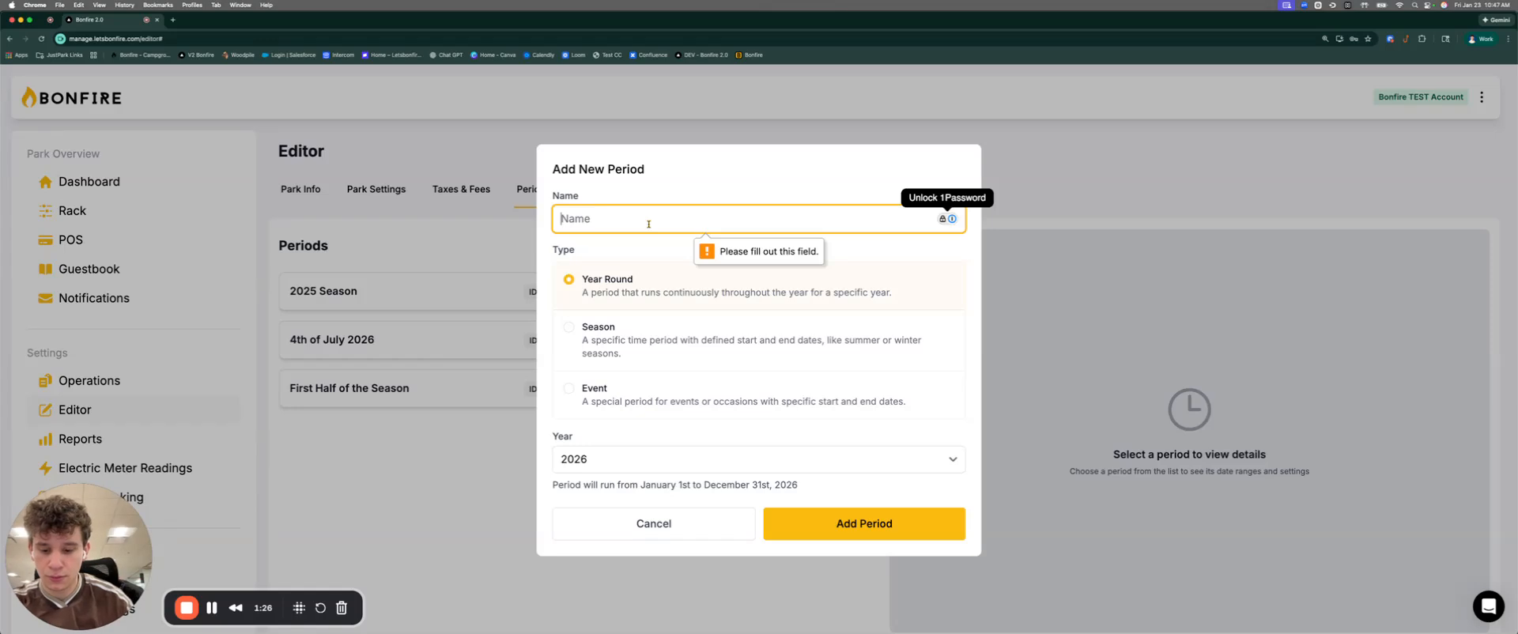
pyautogui.write('Year ')
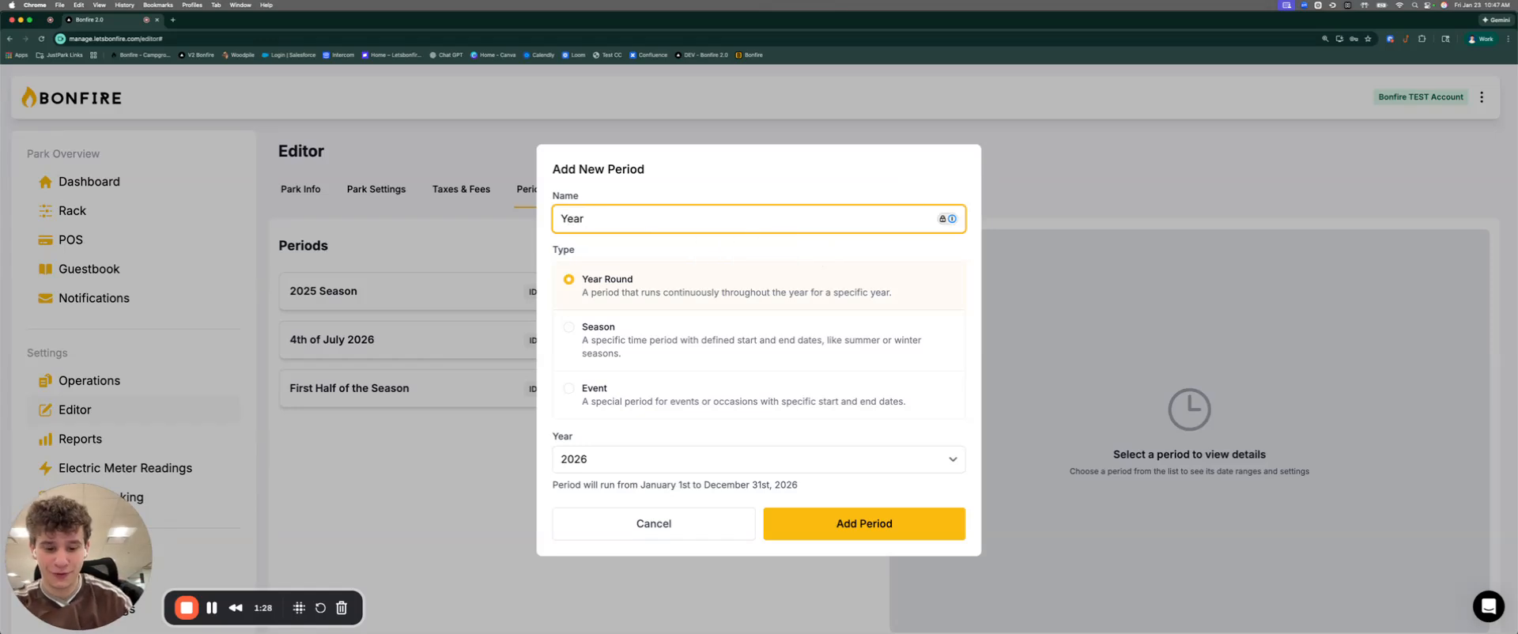
pyautogui.write('Round 202')
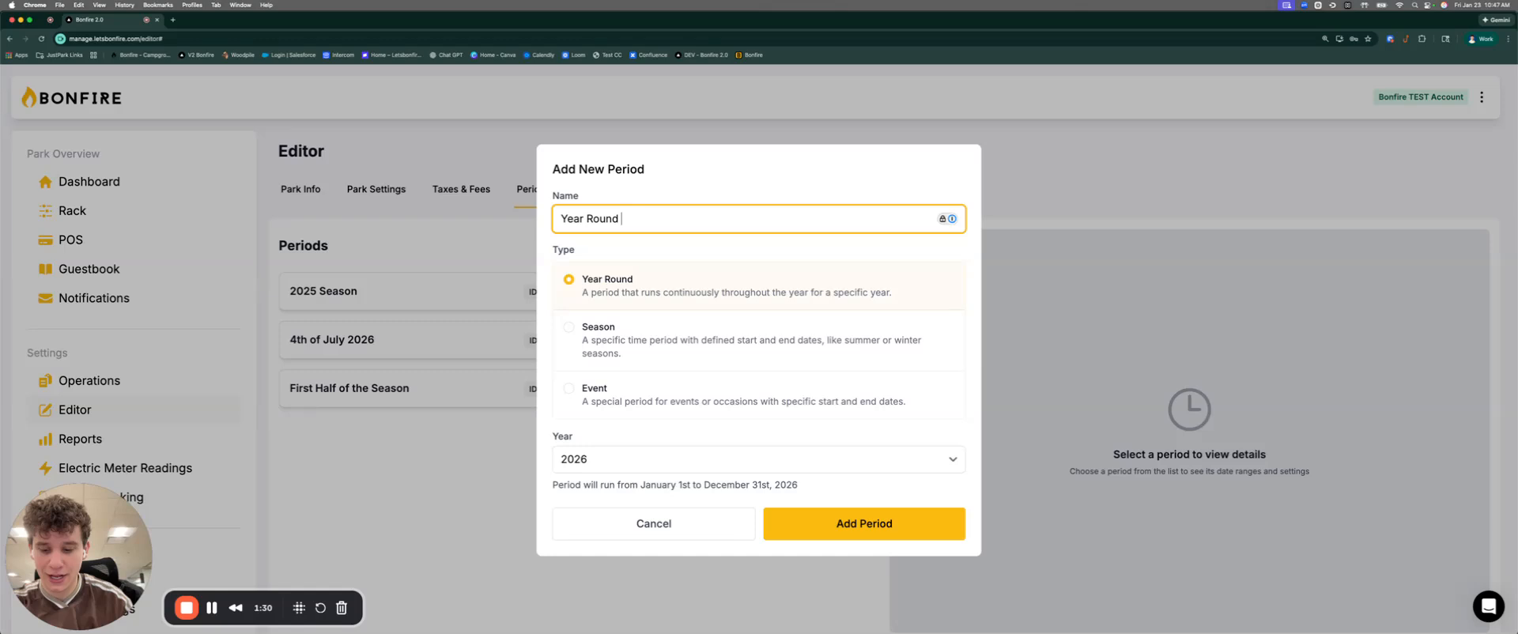
pyautogui.write('6')
pyautogui.click(909, 523)
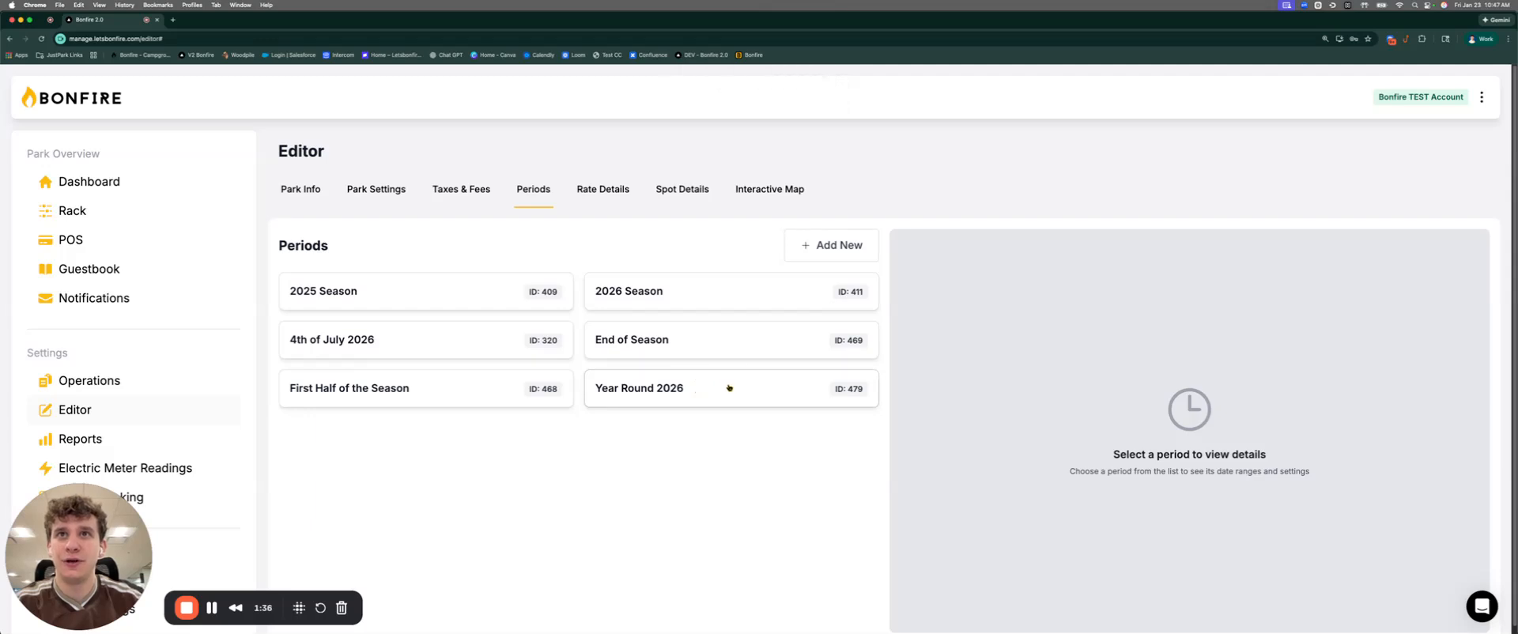
# Step: Start another new period of type Season and name it "Seasonal 2026"
pyautogui.click(833, 255)
pyautogui.click(739, 336)
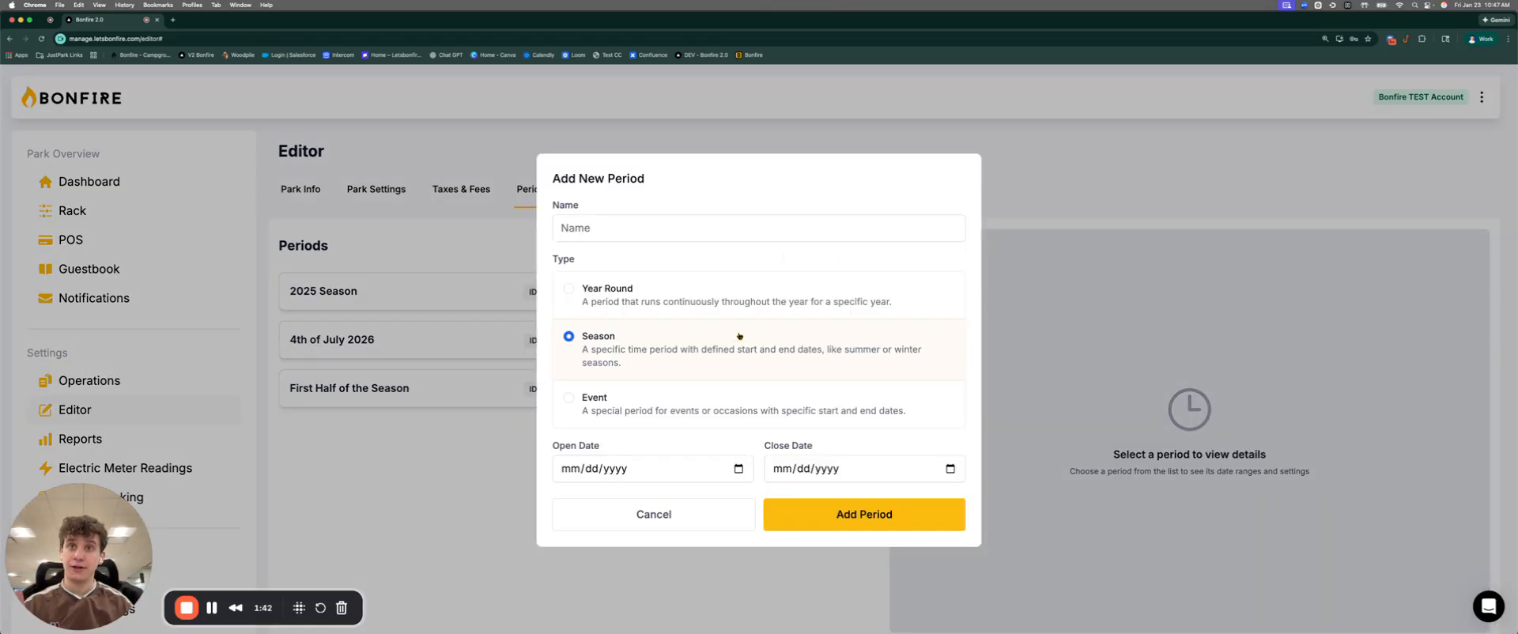
pyautogui.click(700, 228)
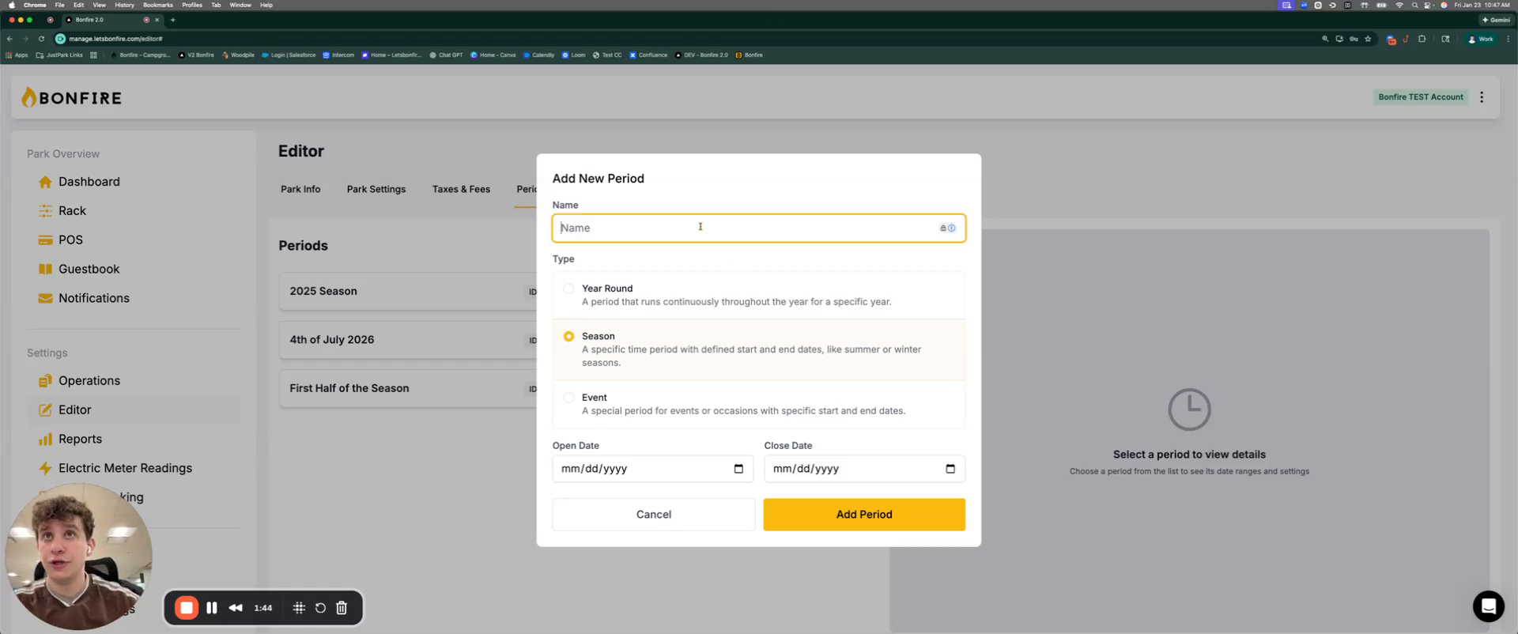
pyautogui.write('Seasonal 2026')
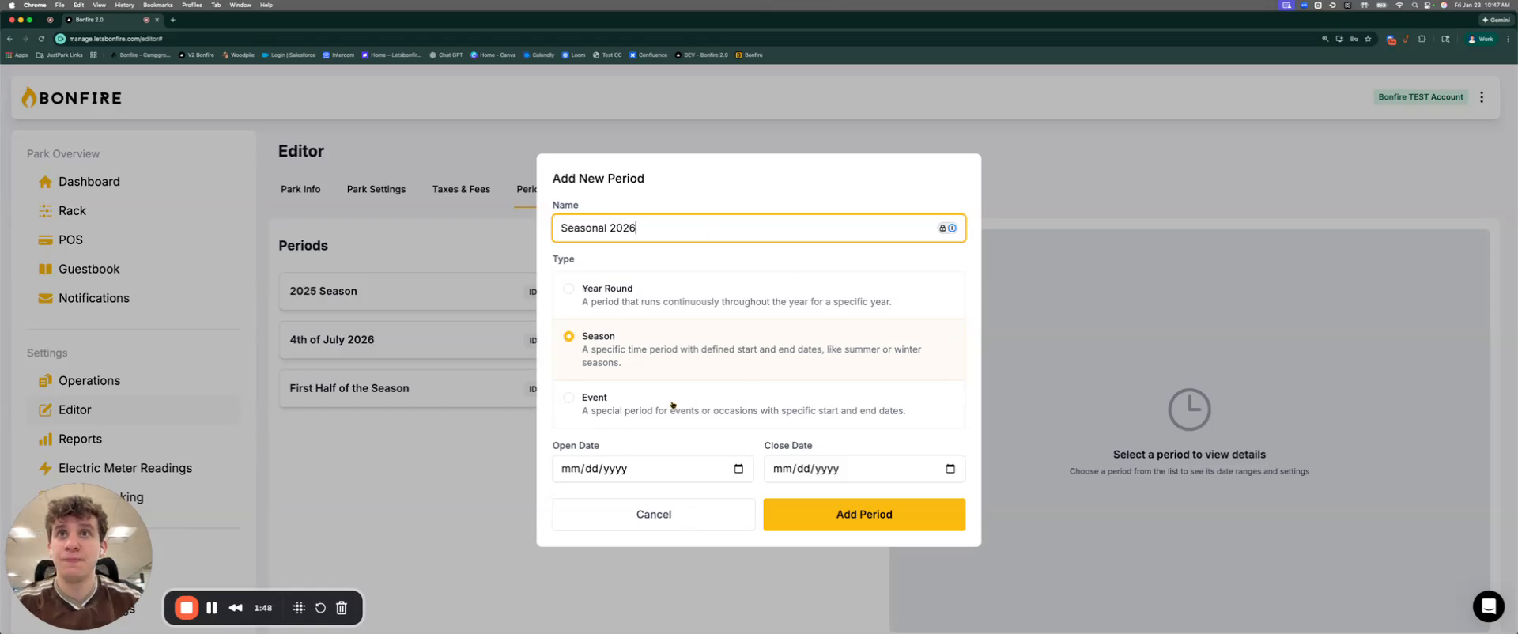
# Step: Set the Seasonal 2026 period's open date to 05/01/2026
pyautogui.click(739, 469)
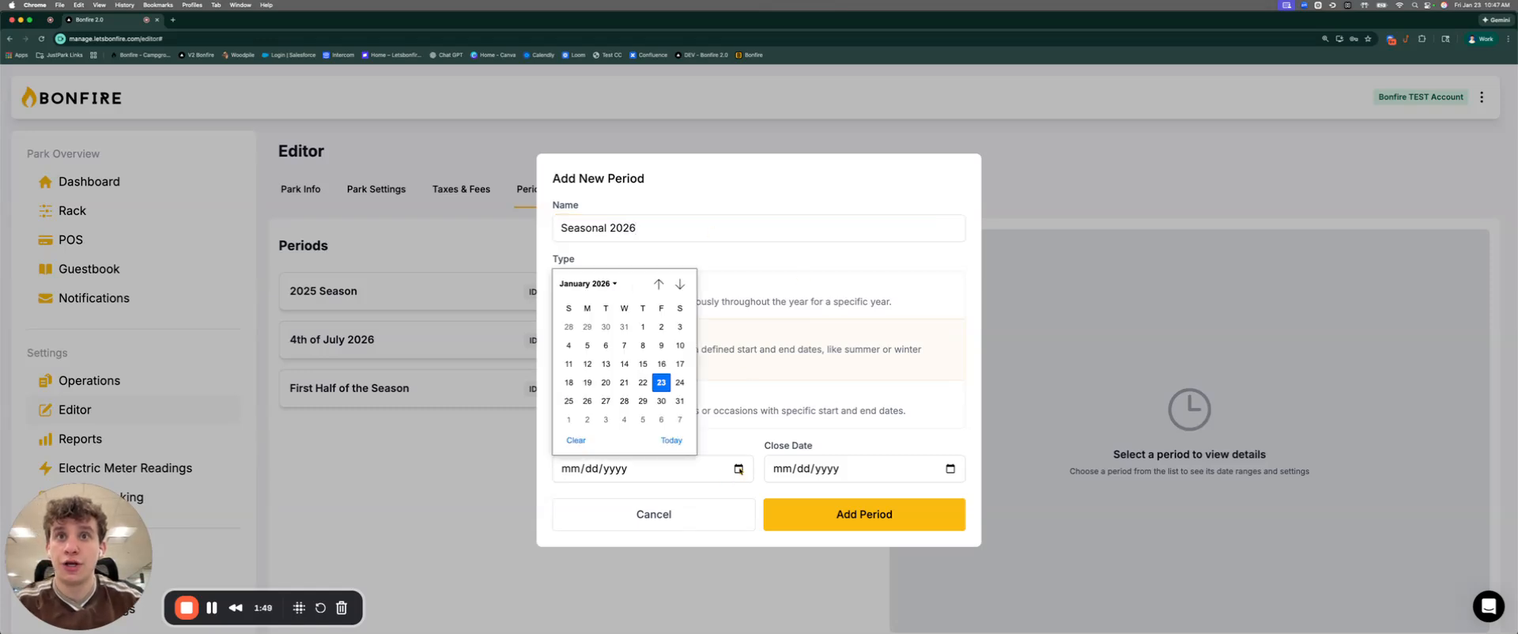
pyautogui.click(679, 283)
pyautogui.click(680, 284)
pyautogui.click(680, 284)
pyautogui.click(680, 284)
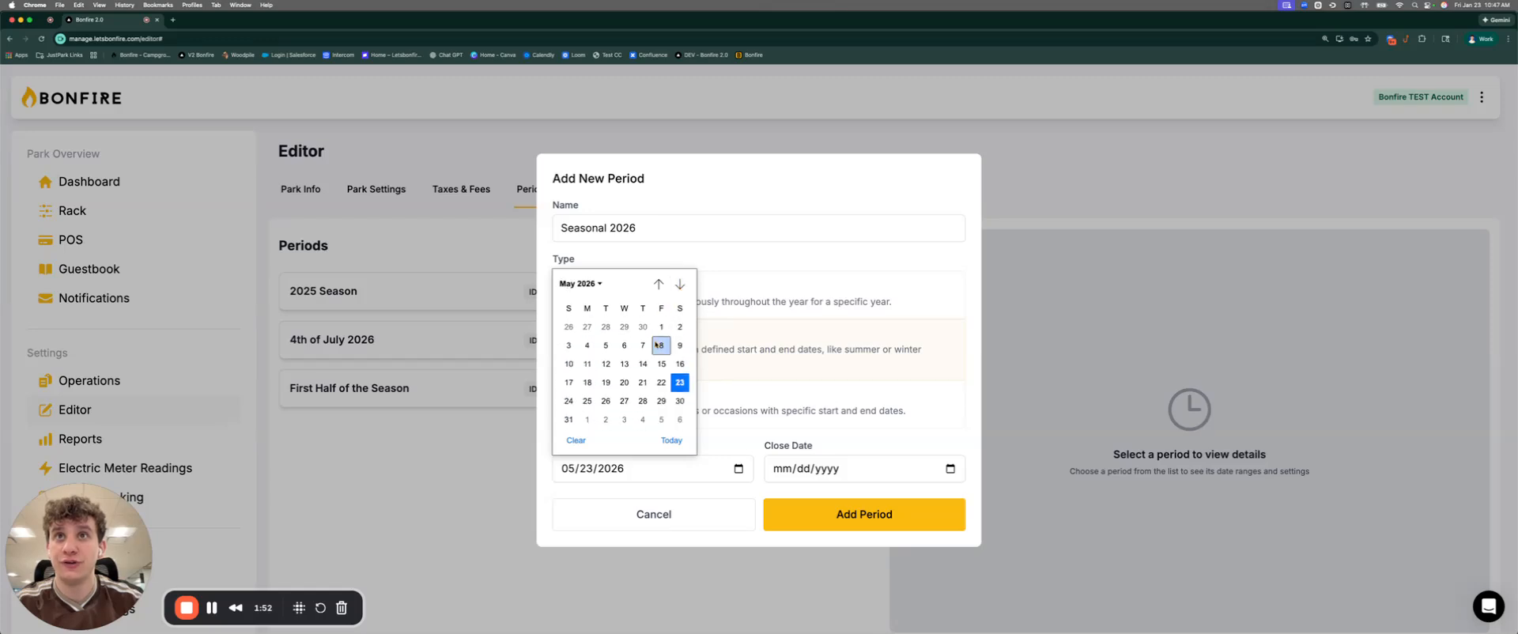
pyautogui.click(661, 362)
# Step: Set the Seasonal 2026 period's close date to October 31, 2026 and add the period
pyautogui.click(943, 470)
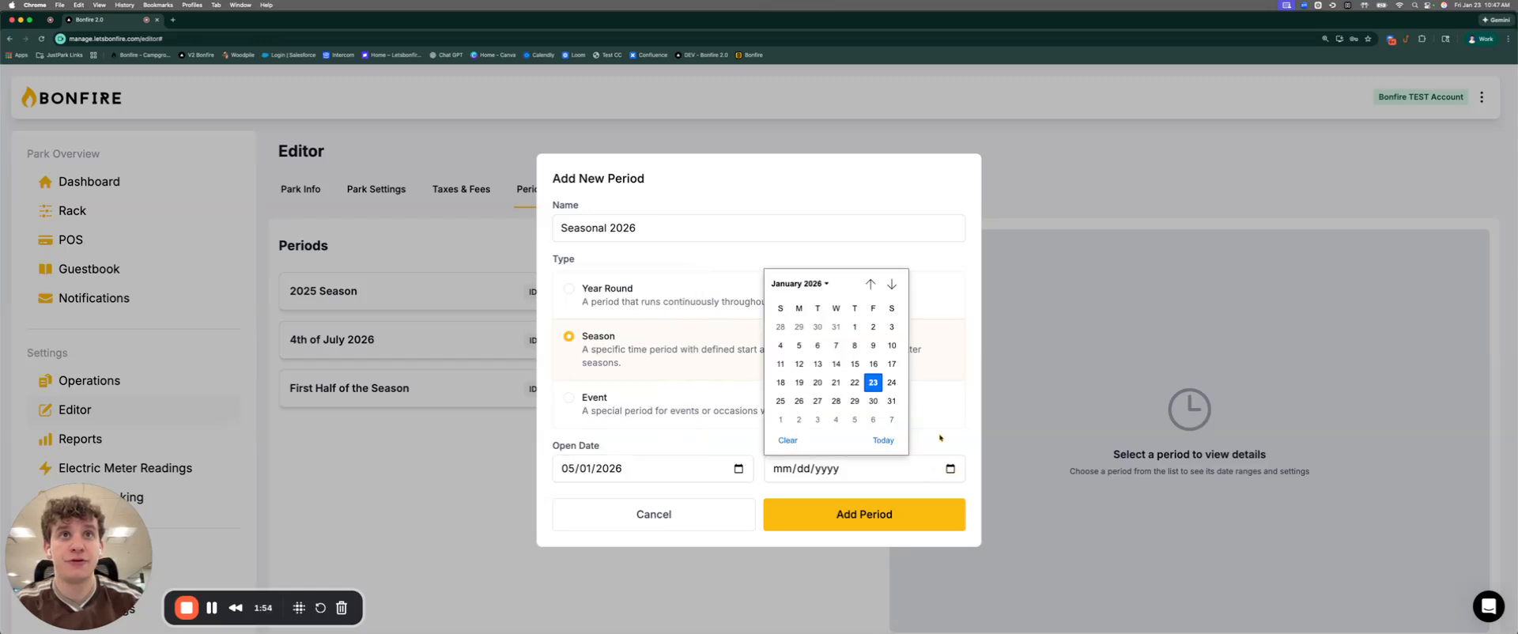
pyautogui.click(820, 283)
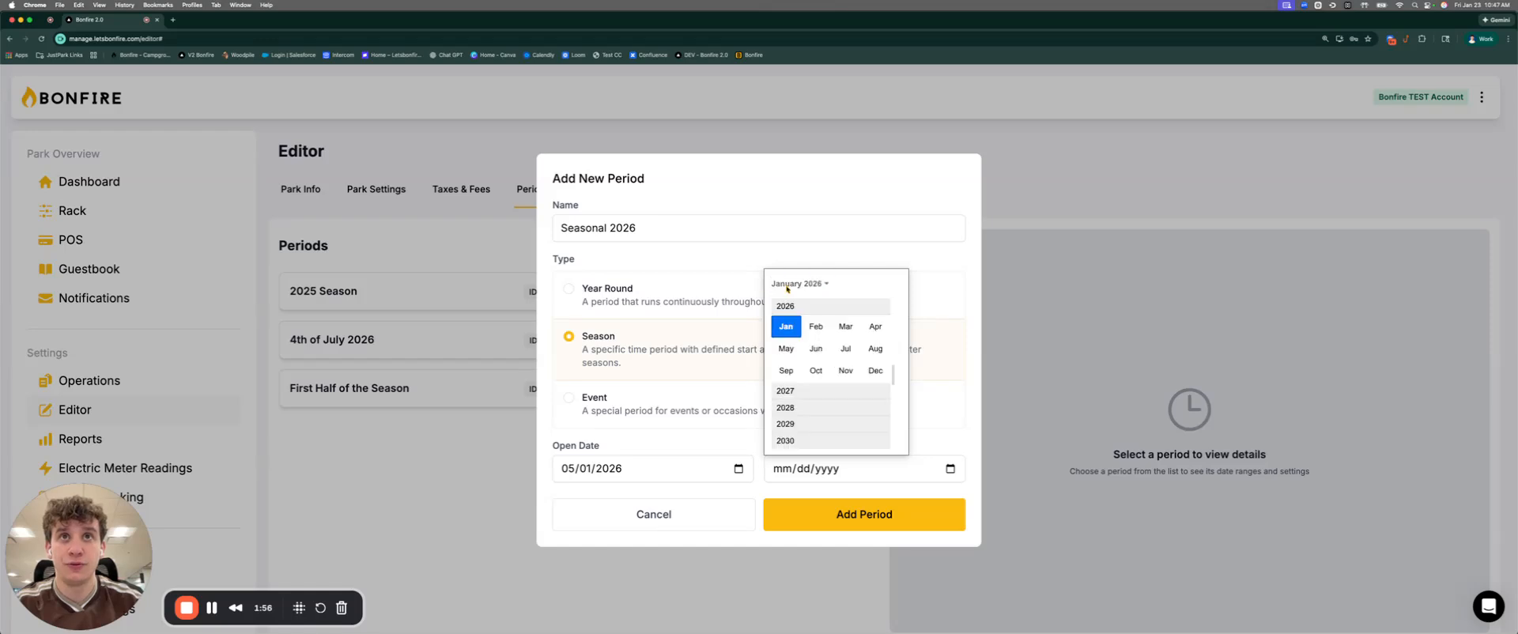
pyautogui.click(815, 368)
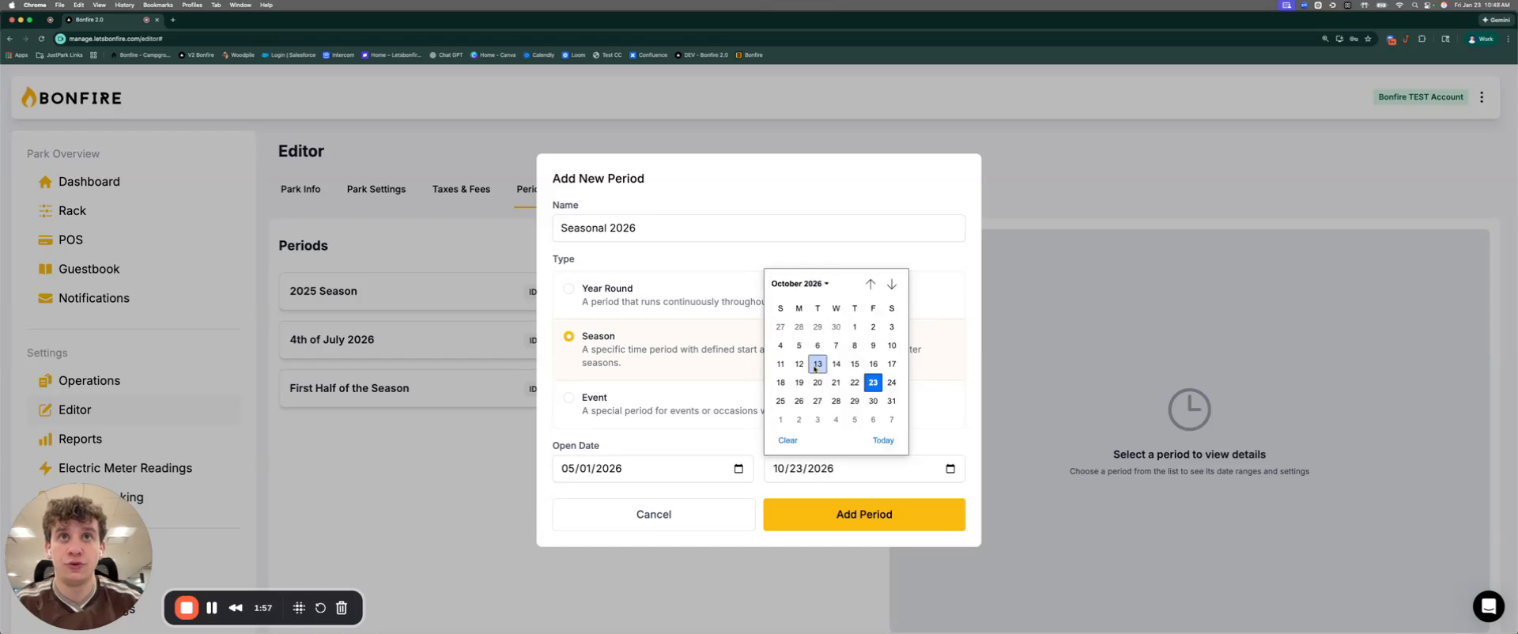
pyautogui.click(892, 400)
pyautogui.click(837, 513)
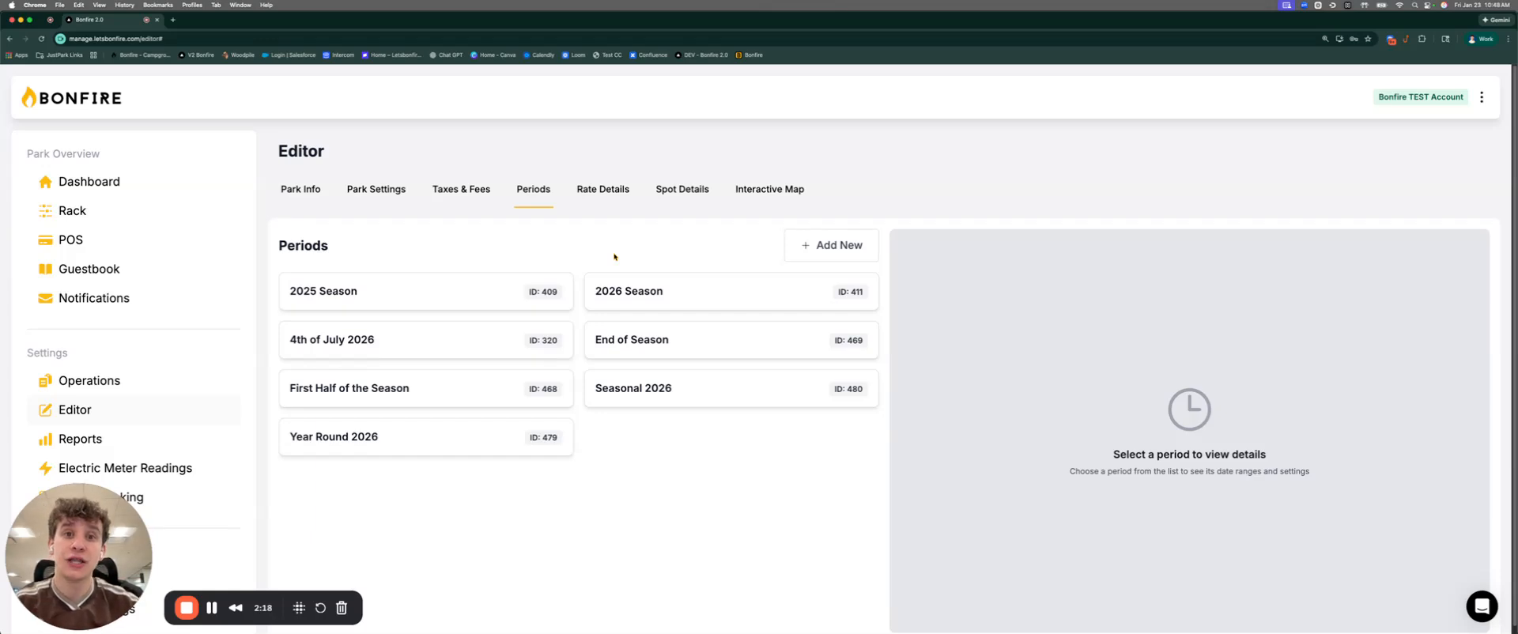
# Step: Open the form for adding a third new period, ready for its name
pyautogui.click(827, 247)
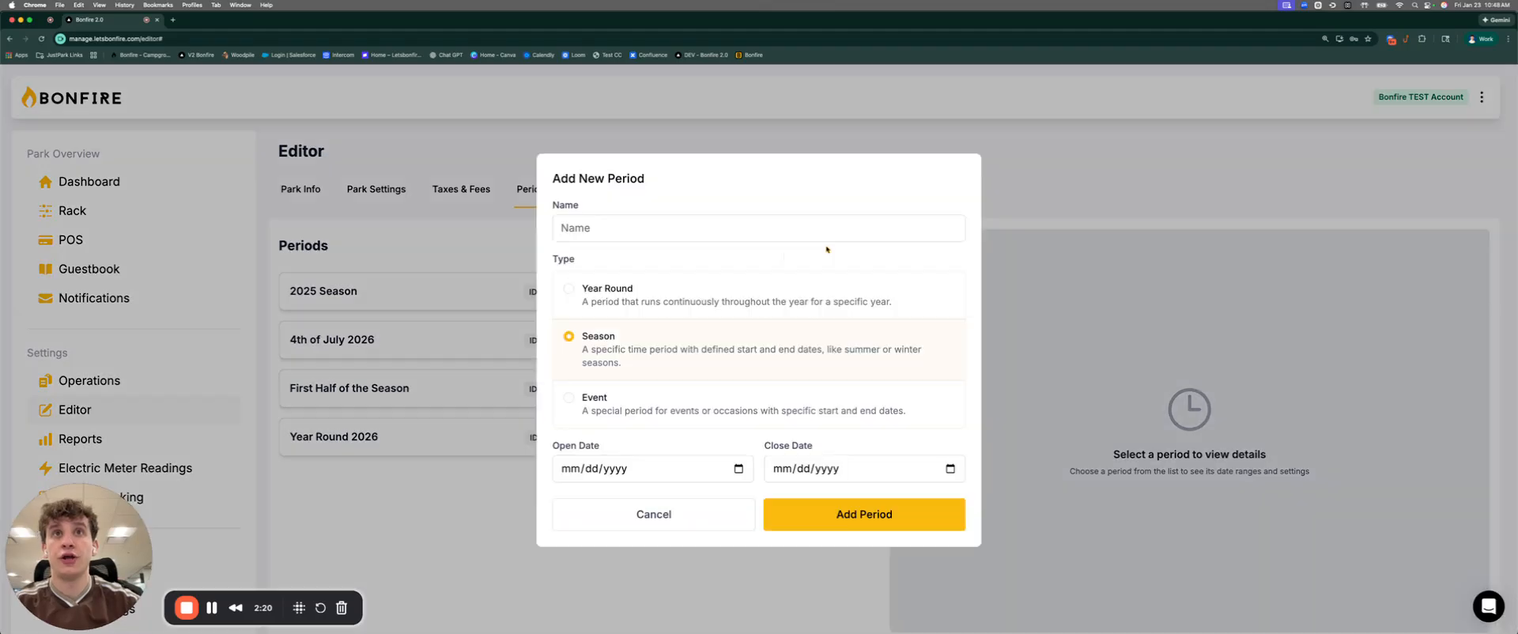
pyautogui.click(648, 227)
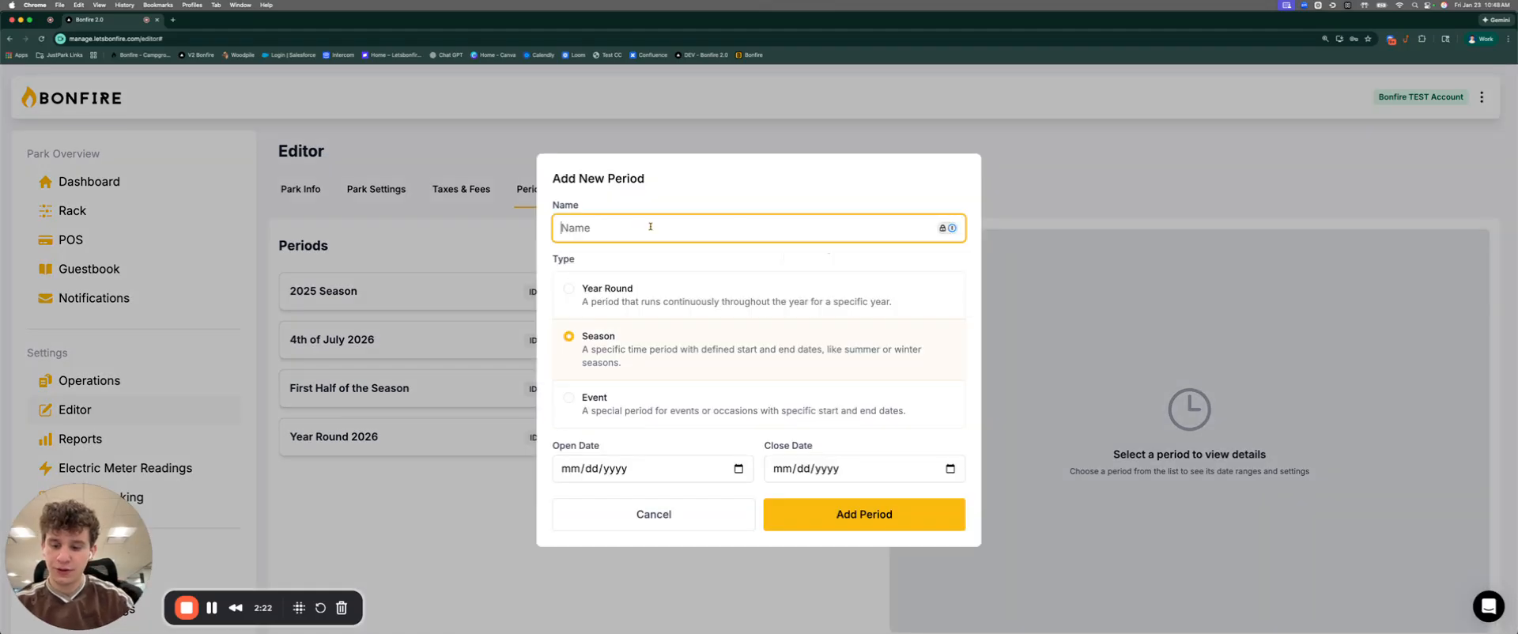
pyautogui.write('Memoria')
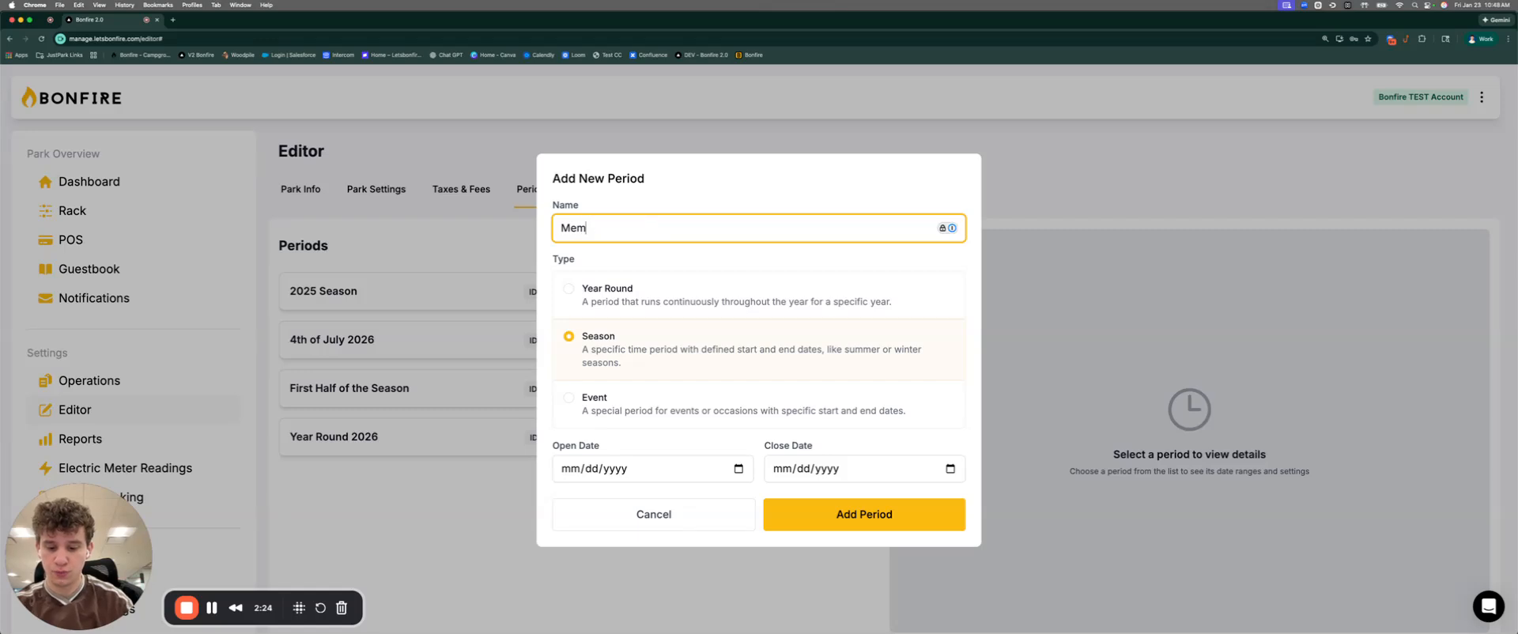
pyautogui.press('BackSpace')
pyautogui.press('BackSpace')
pyautogui.press('BackSpace')
pyautogui.press('BackSpace')
pyautogui.press('BackSpace')
pyautogui.press('BackSpace')
pyautogui.press('BackSpace')
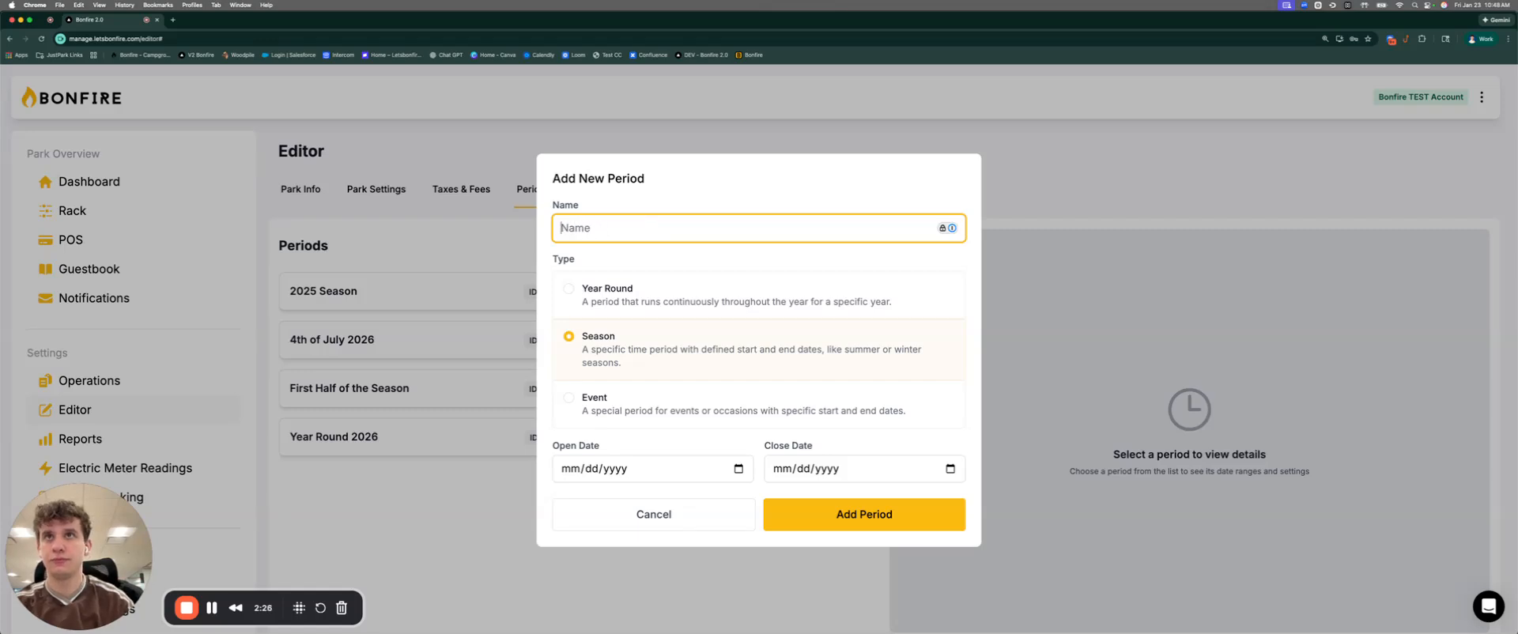
# Step: Name the new period "4th of July Event" and set its type to Event
pyautogui.write('4th ')
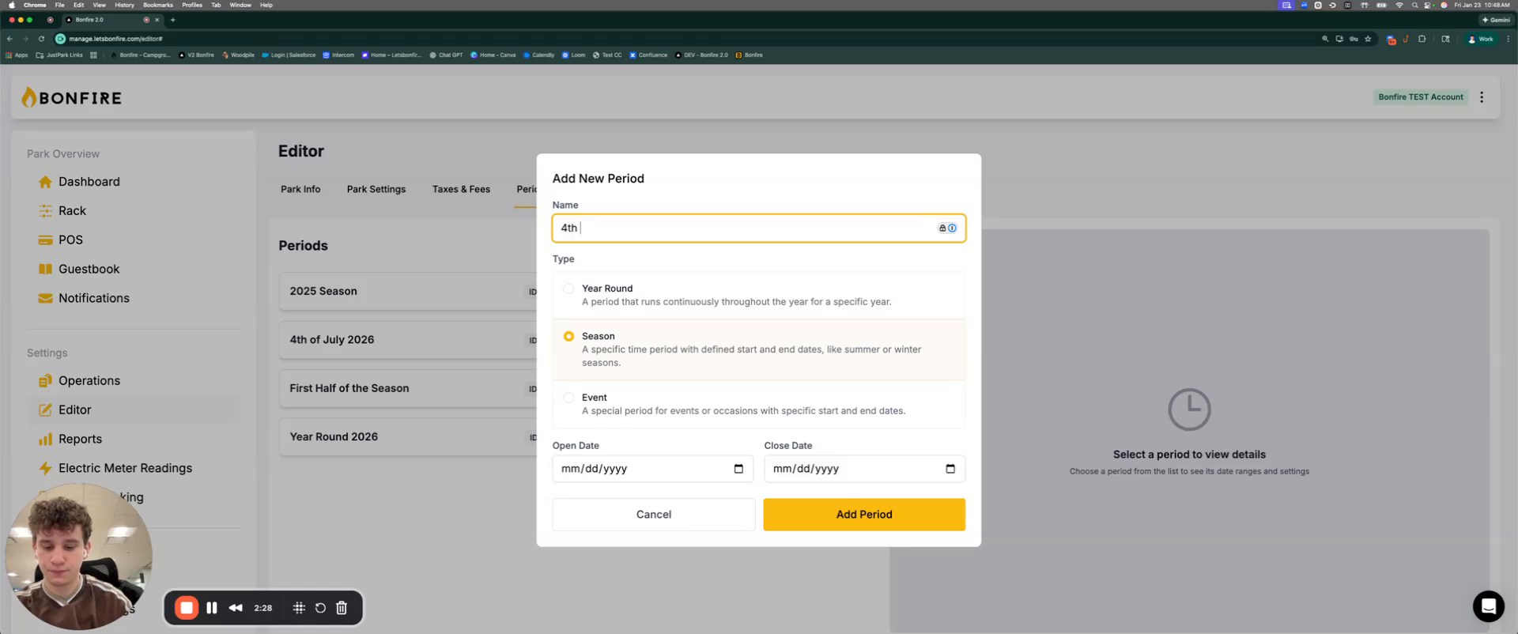
pyautogui.write('of July Event')
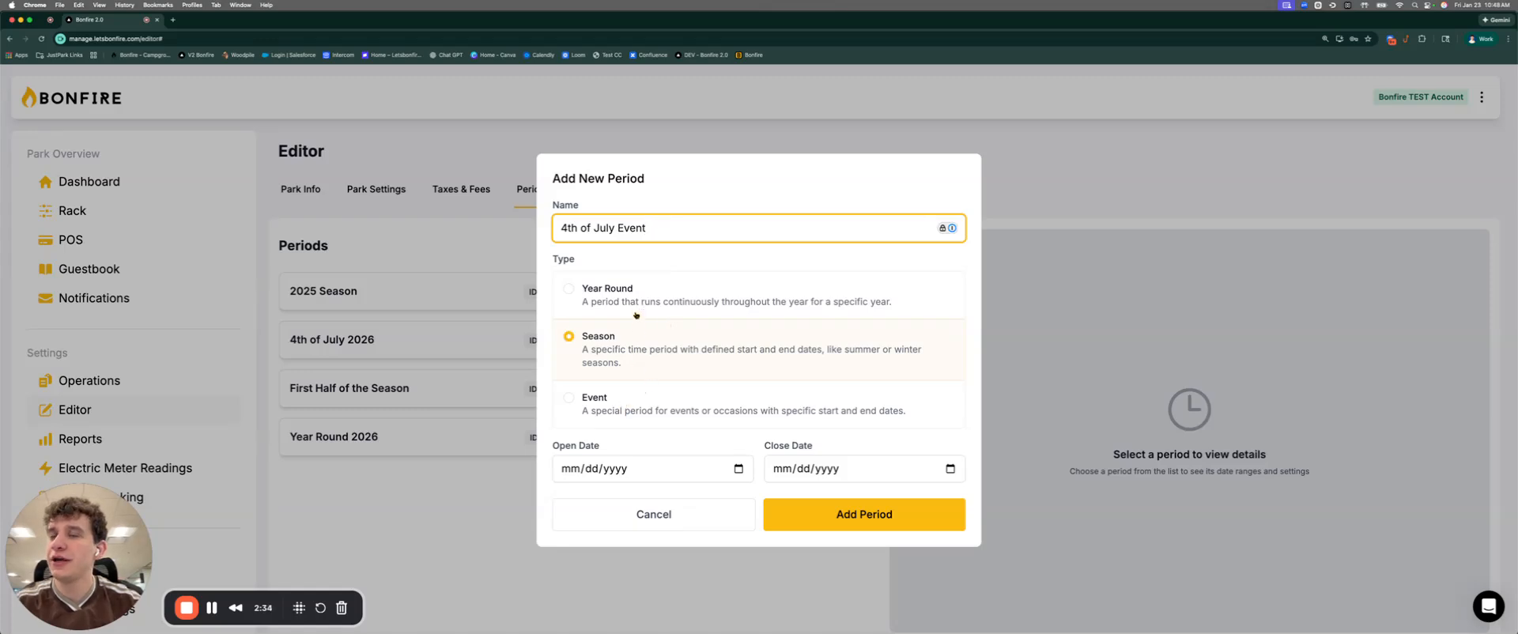
pyautogui.click(639, 350)
pyautogui.click(640, 397)
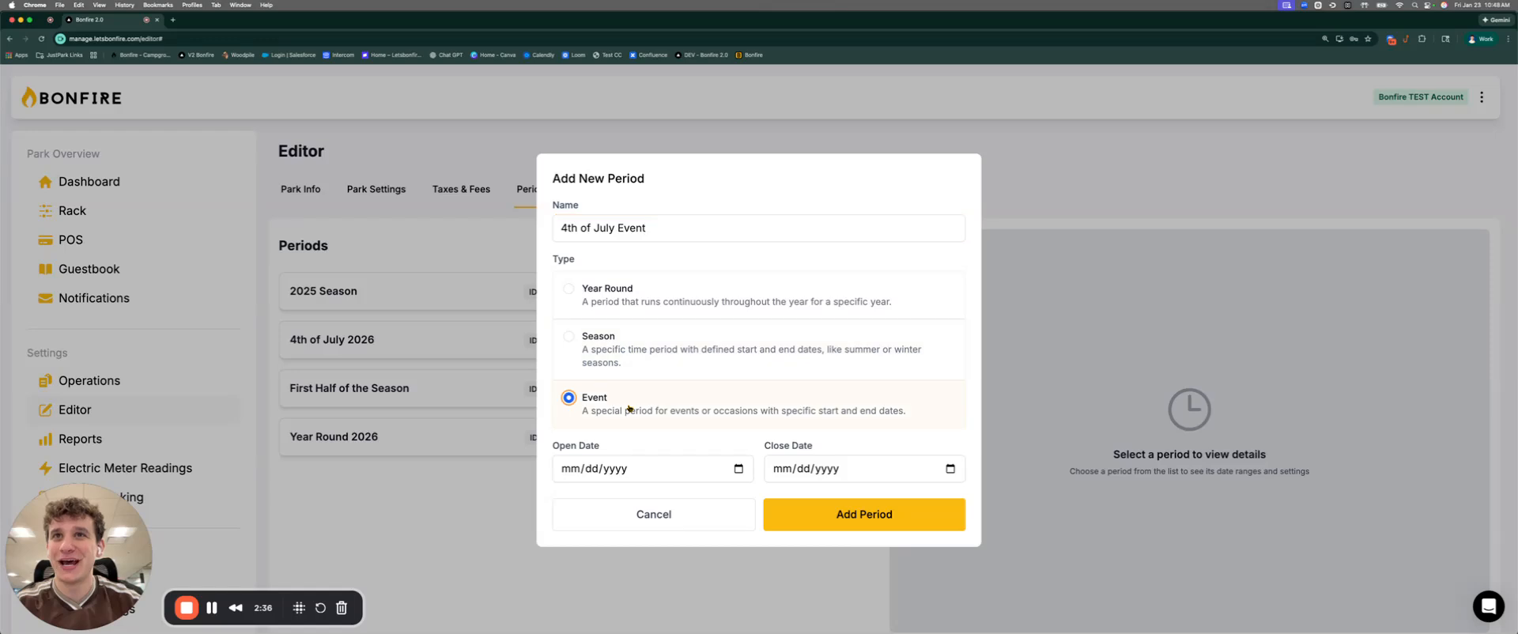
# Step: Set the 4th of July Event period's open date to 07/02/2026
pyautogui.click(739, 469)
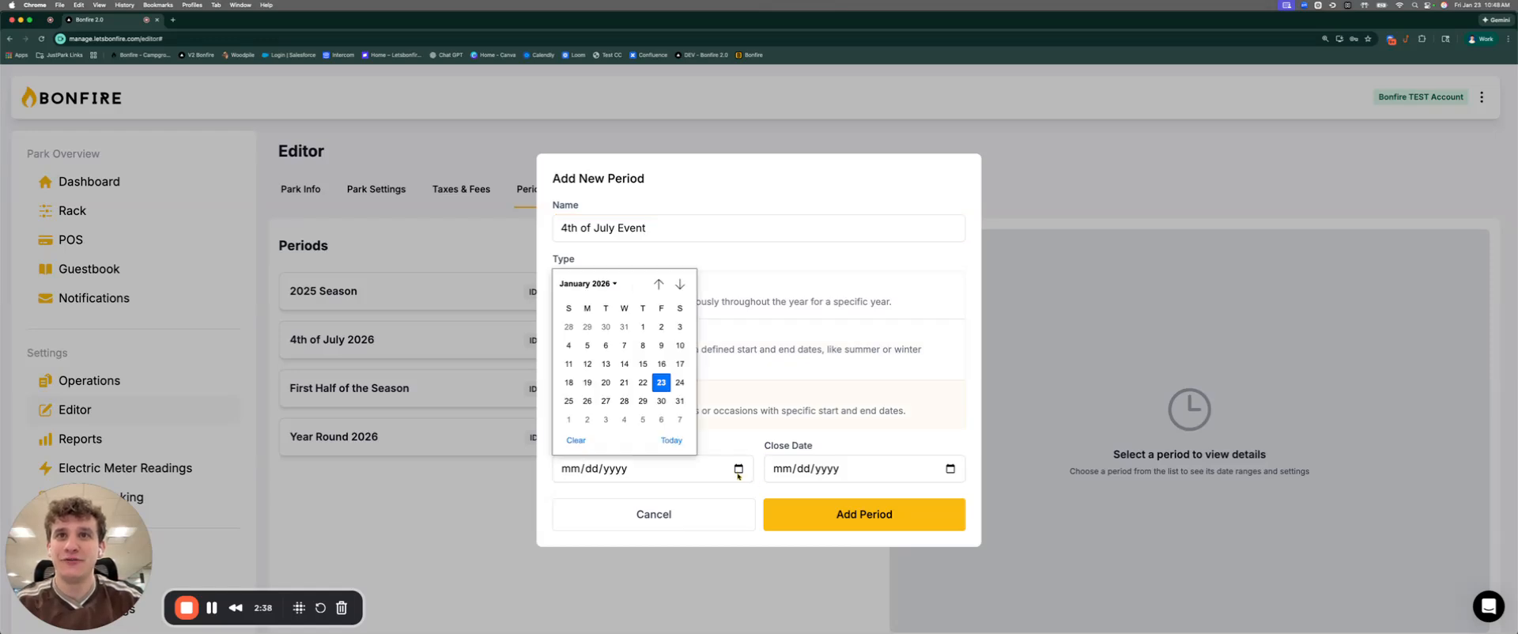
pyautogui.click(680, 284)
pyautogui.click(680, 284)
pyautogui.click(680, 283)
pyautogui.click(683, 290)
pyautogui.click(683, 289)
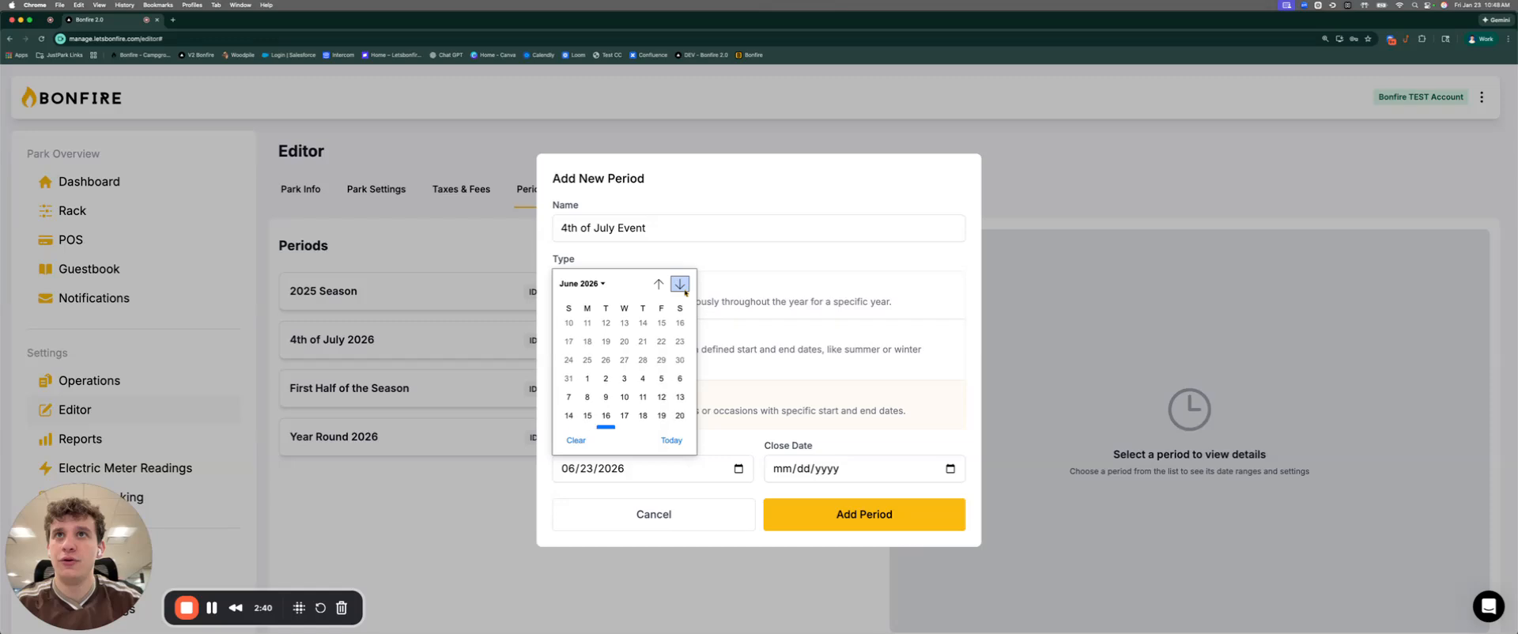
pyautogui.click(683, 289)
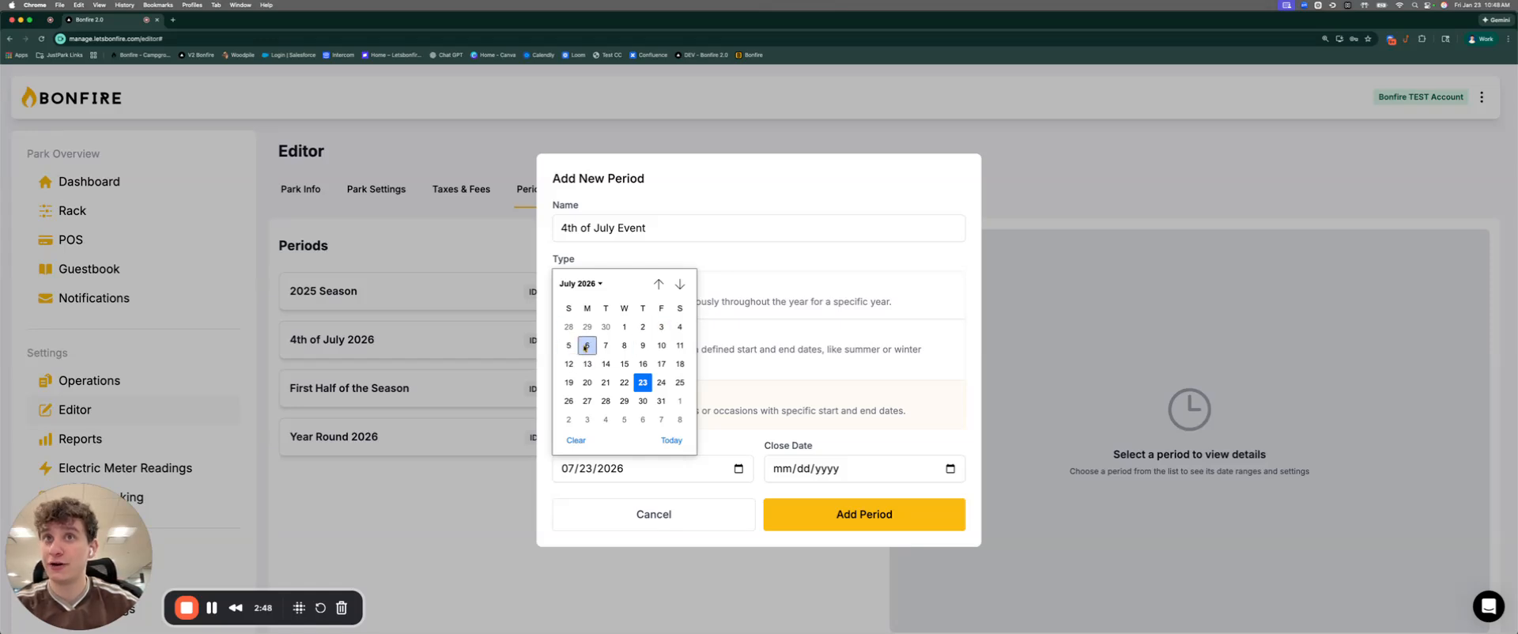
pyautogui.click(643, 327)
# Step: Set the 4th of July Event period's close date to 07/06/2026 and add the period
pyautogui.click(949, 468)
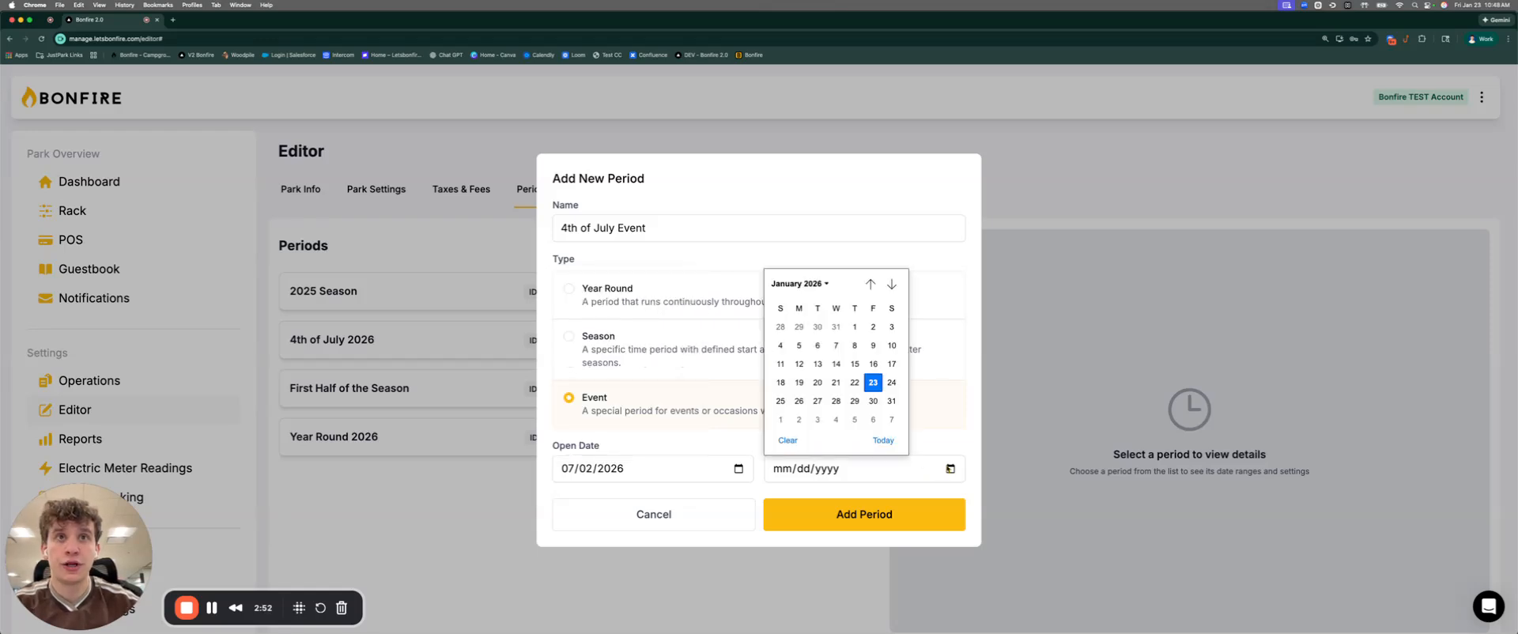
pyautogui.click(891, 283)
pyautogui.click(891, 283)
pyautogui.click(891, 283)
pyautogui.click(891, 283)
pyautogui.click(891, 283)
pyautogui.click(891, 283)
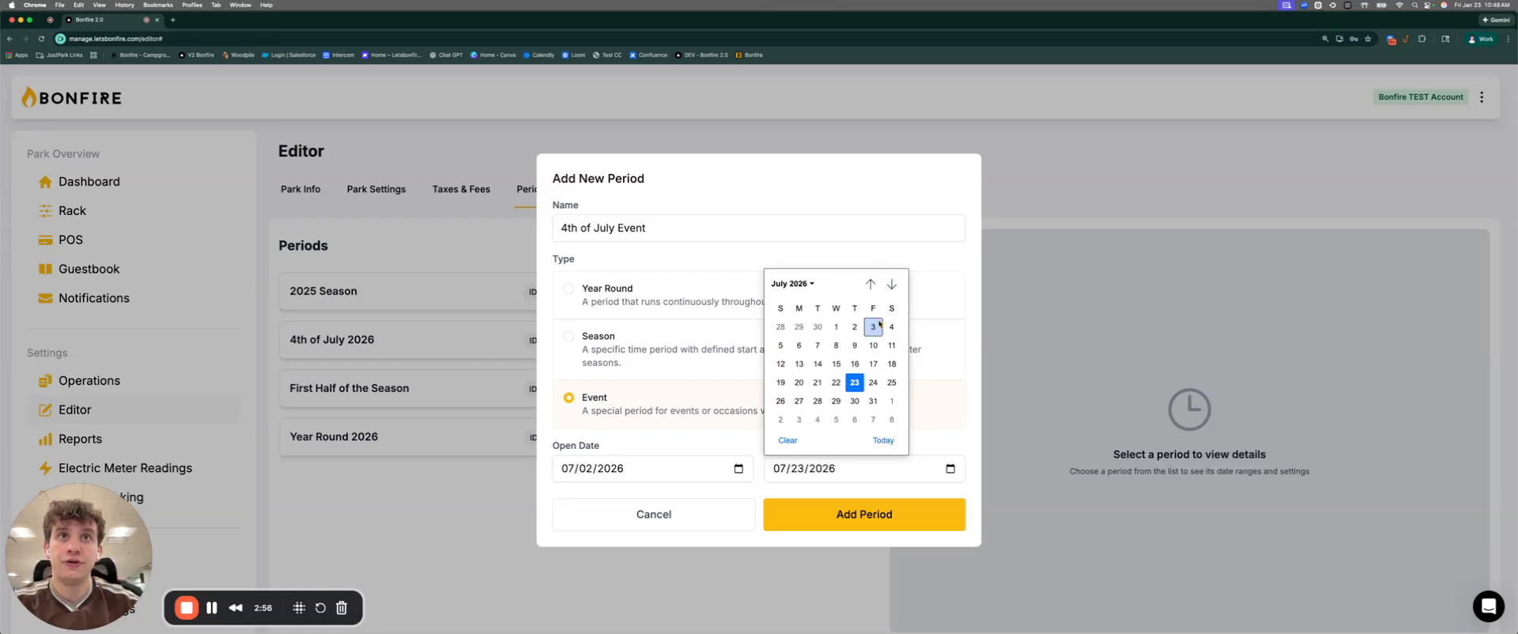
pyautogui.click(794, 347)
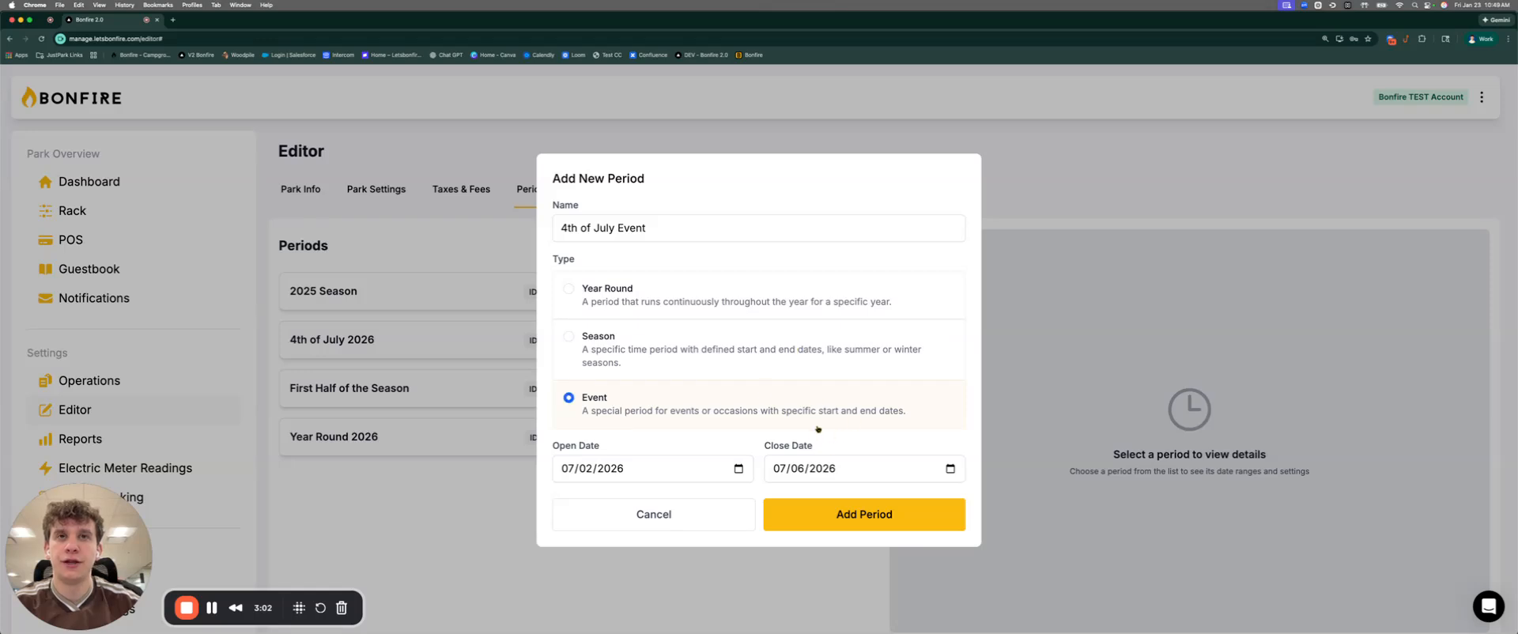
pyautogui.click(839, 517)
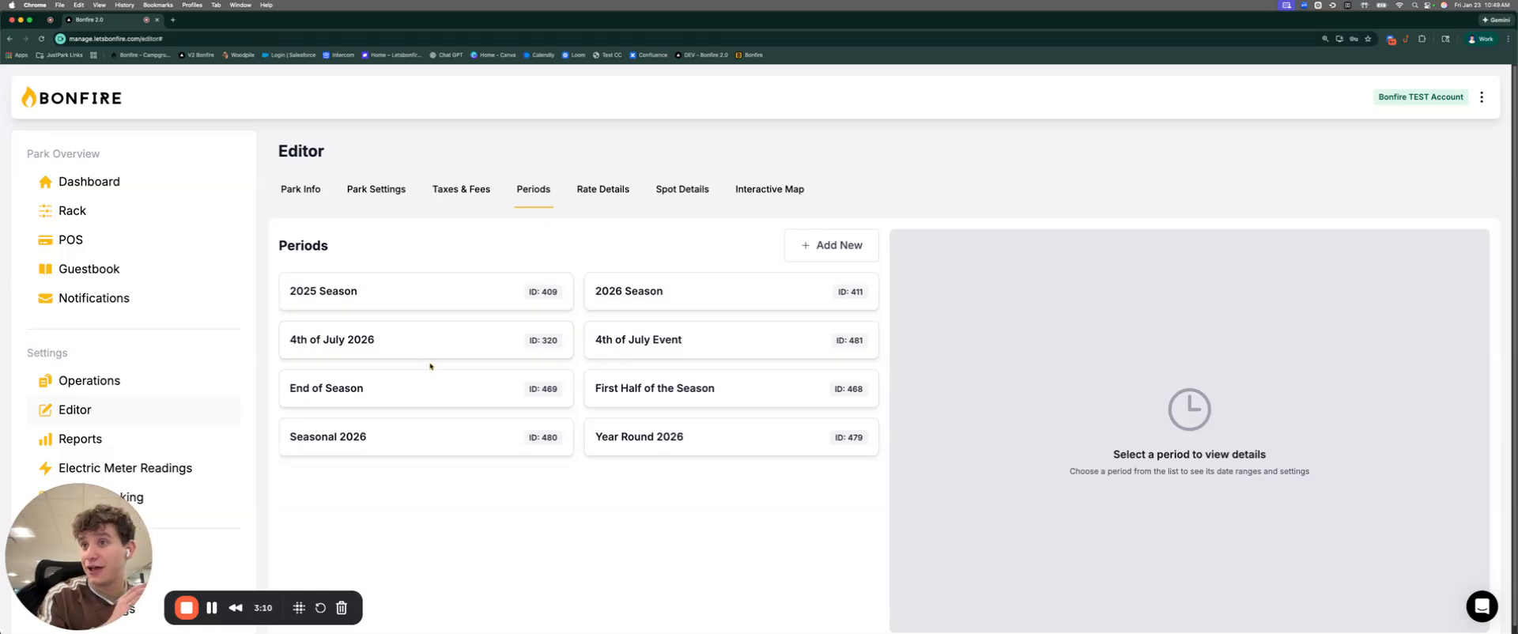
# Step: Turn off Event Reservation Requirements for the existing 4th of July 2026 period and save the period
pyautogui.click(430, 353)
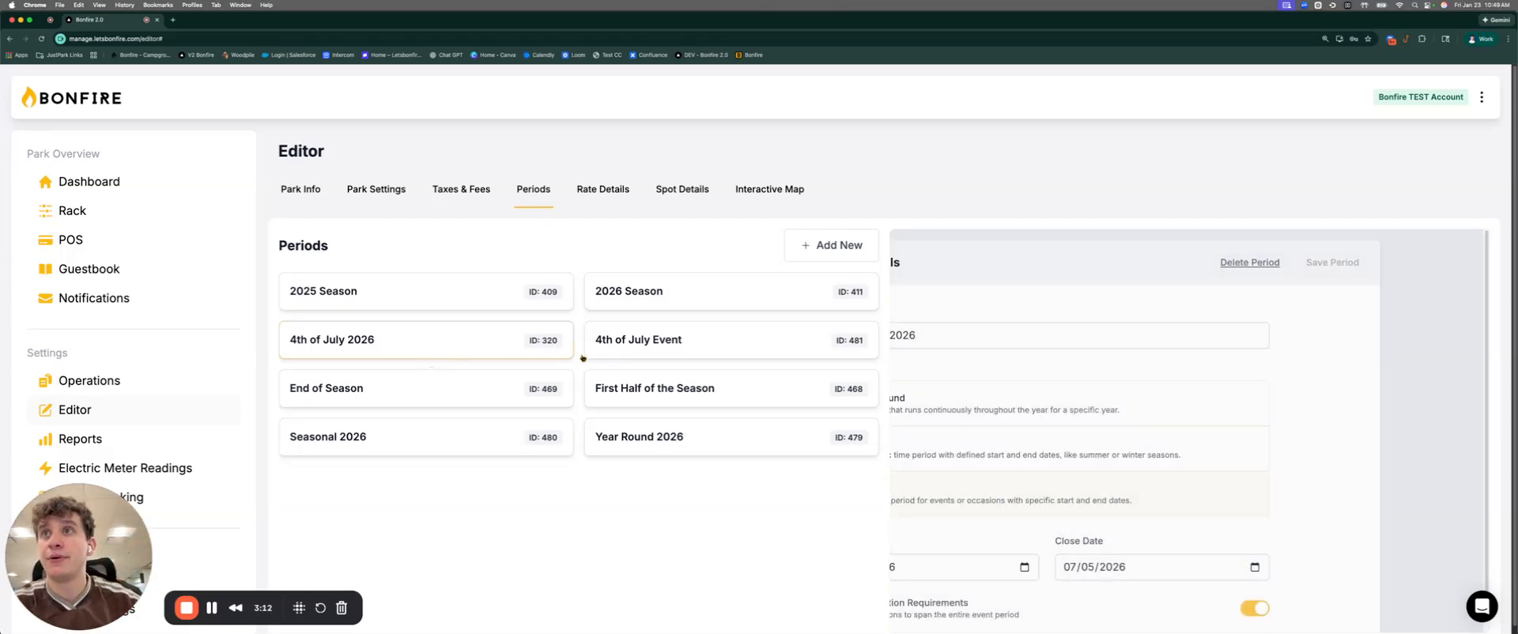
pyautogui.scroll(-1, 1267, 386)
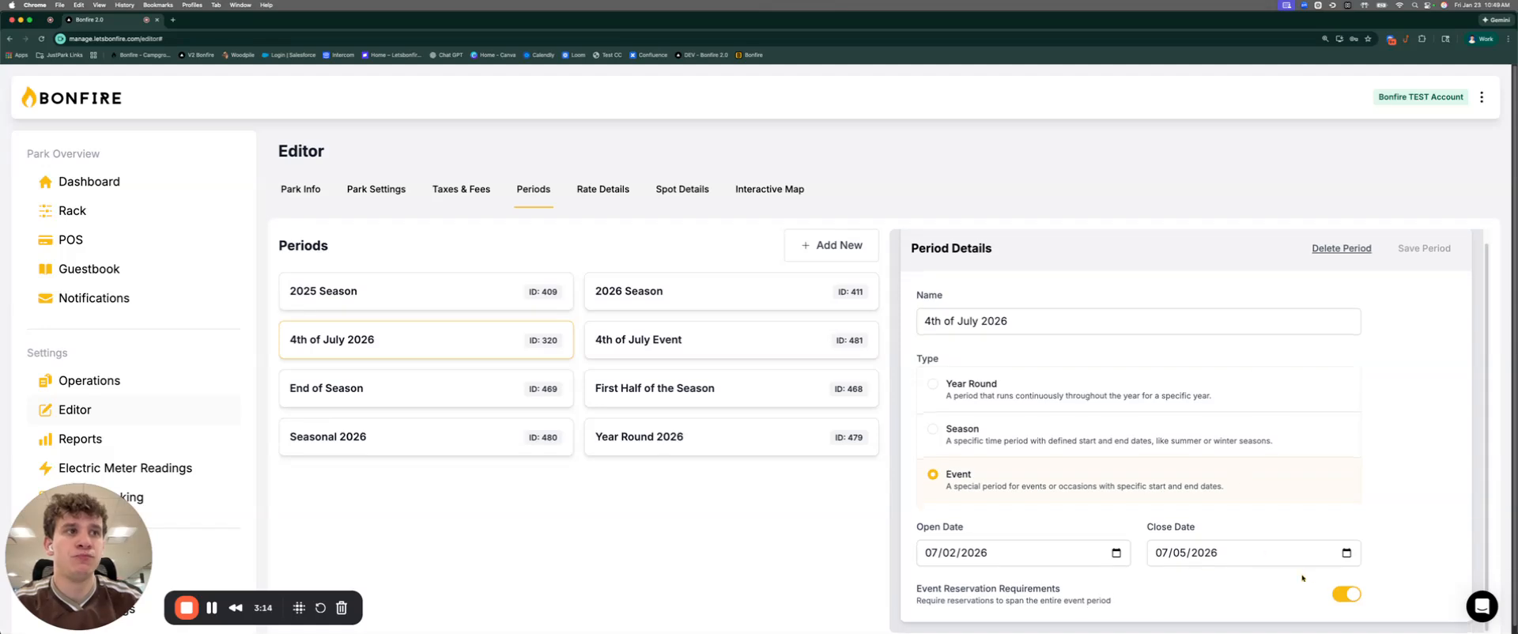
pyautogui.click(1346, 594)
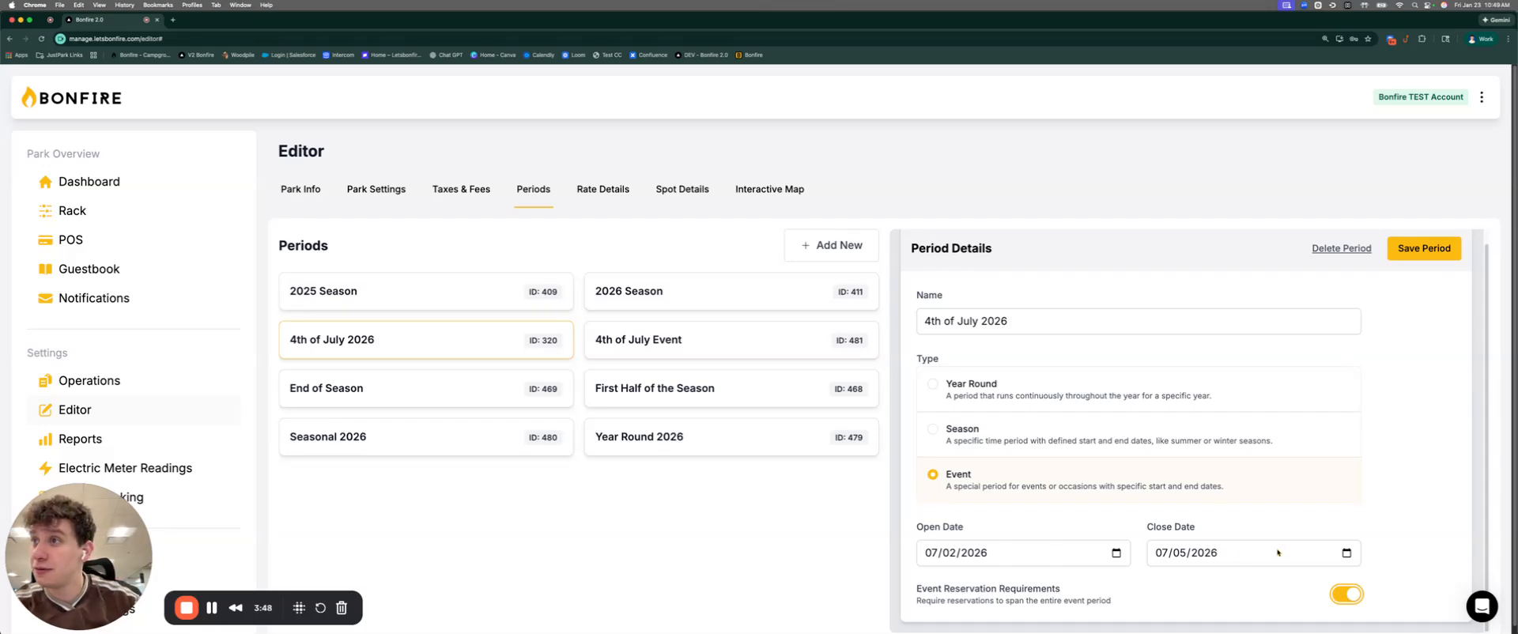
pyautogui.click(1355, 595)
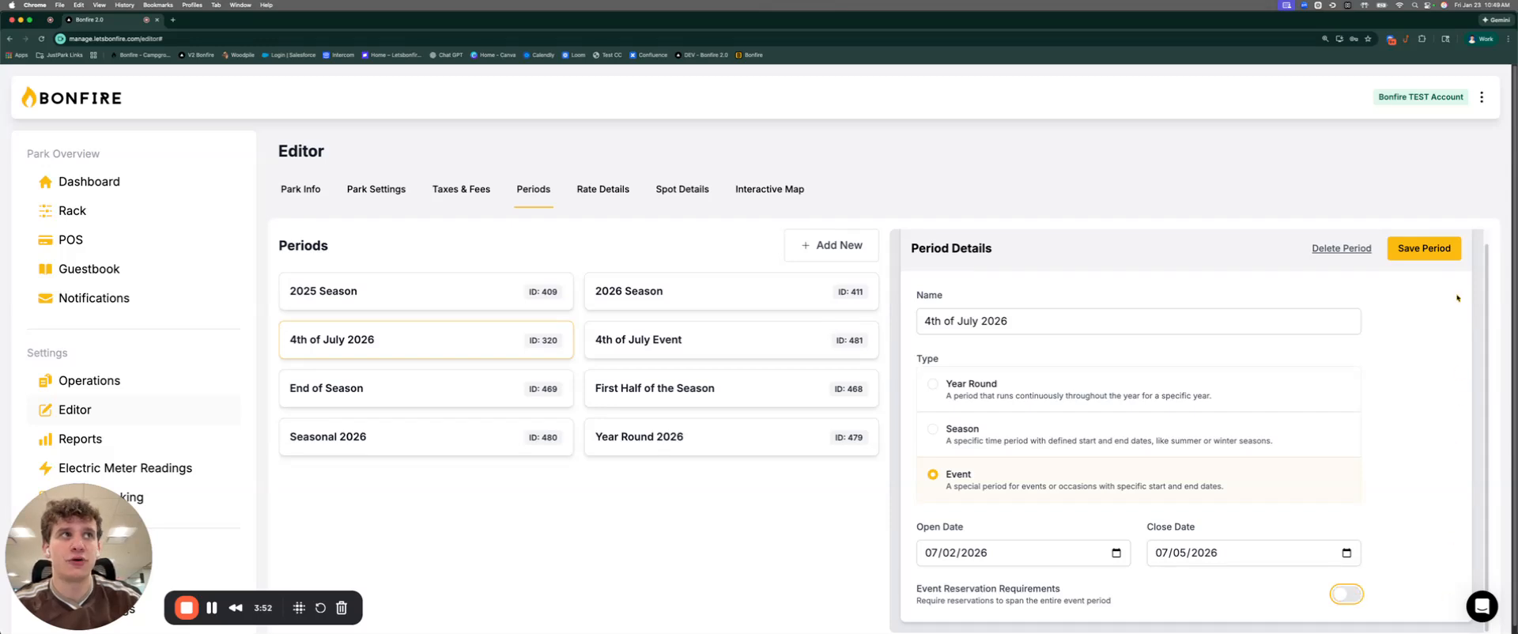
pyautogui.click(1437, 250)
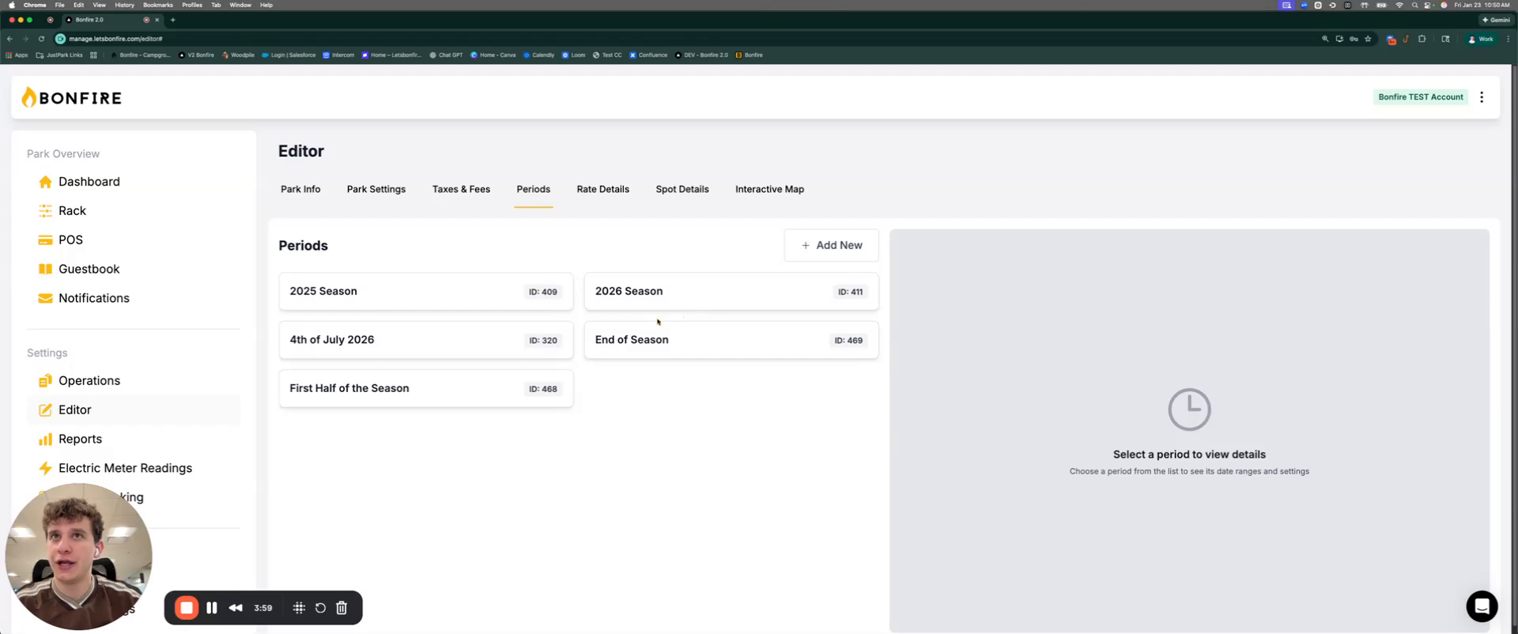
# Step: Start a new rate in the Rate Details section and set its type to Compound (Dynamic)
pyautogui.click(596, 190)
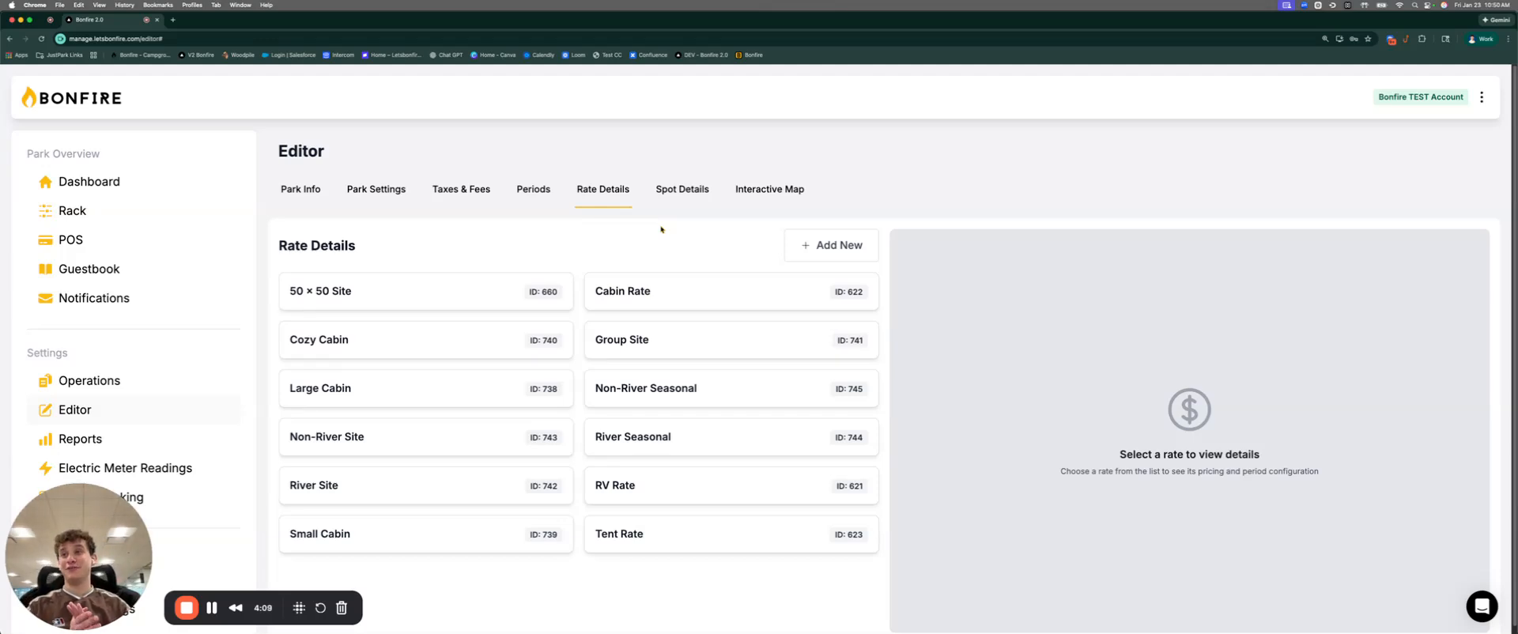
pyautogui.click(828, 240)
pyautogui.click(782, 233)
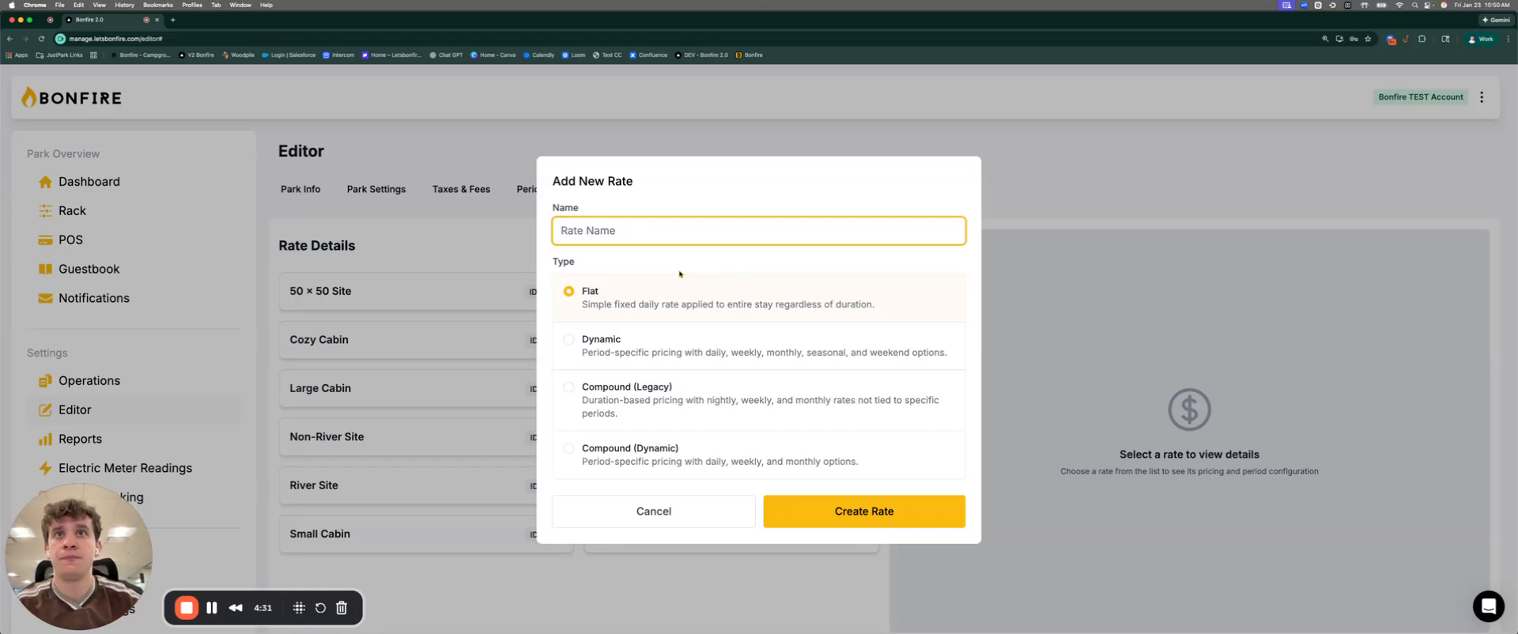
pyautogui.click(700, 344)
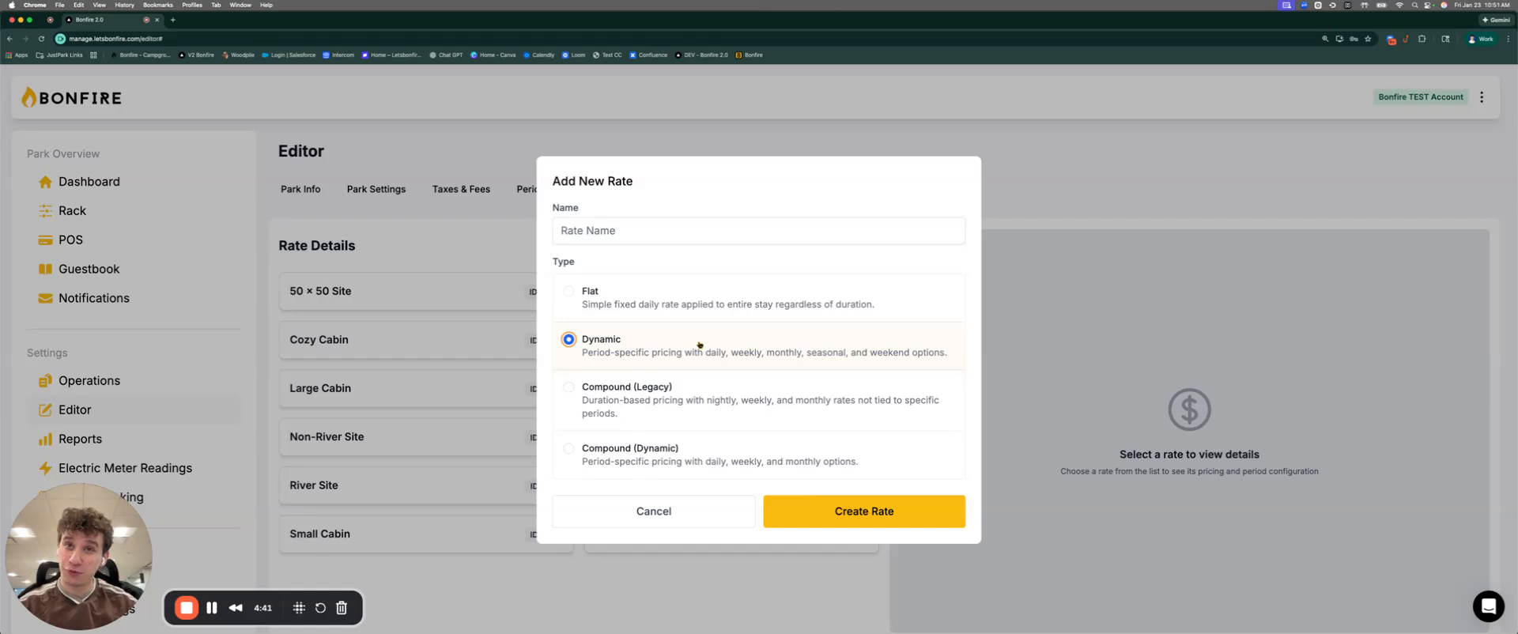
pyautogui.click(659, 410)
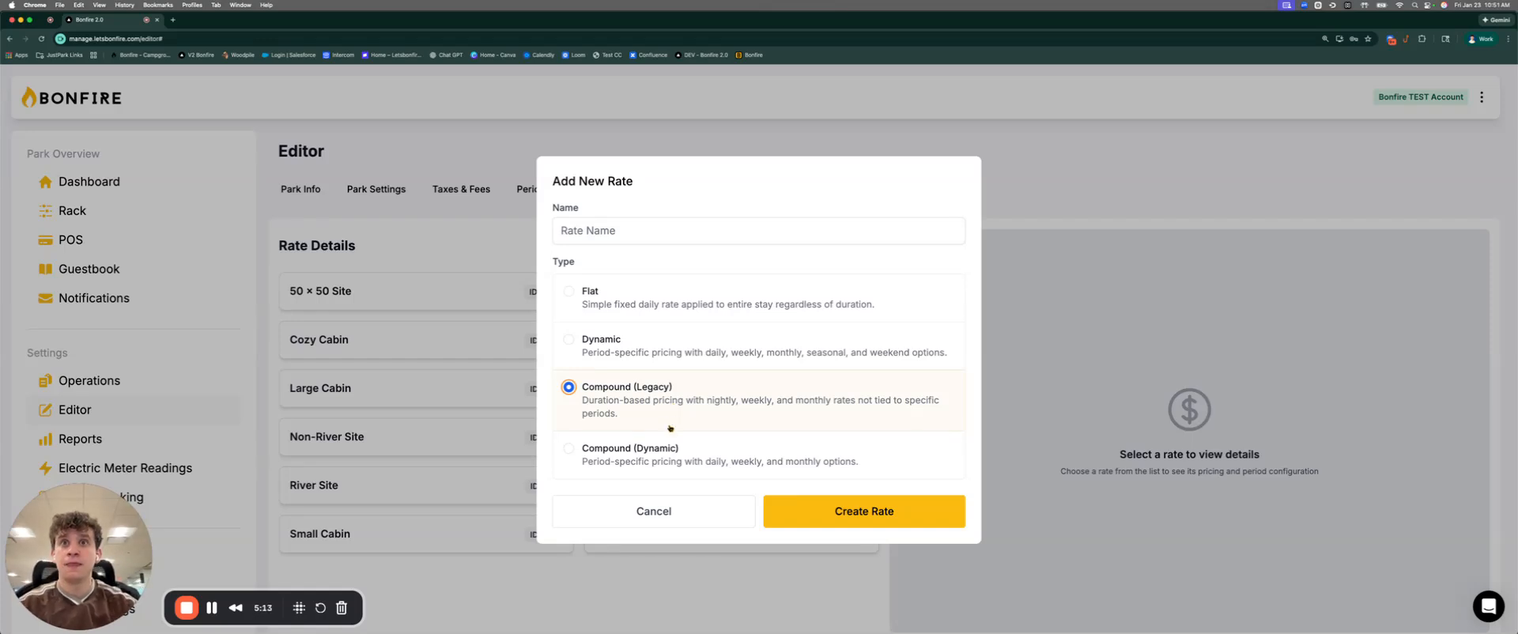
pyautogui.click(665, 456)
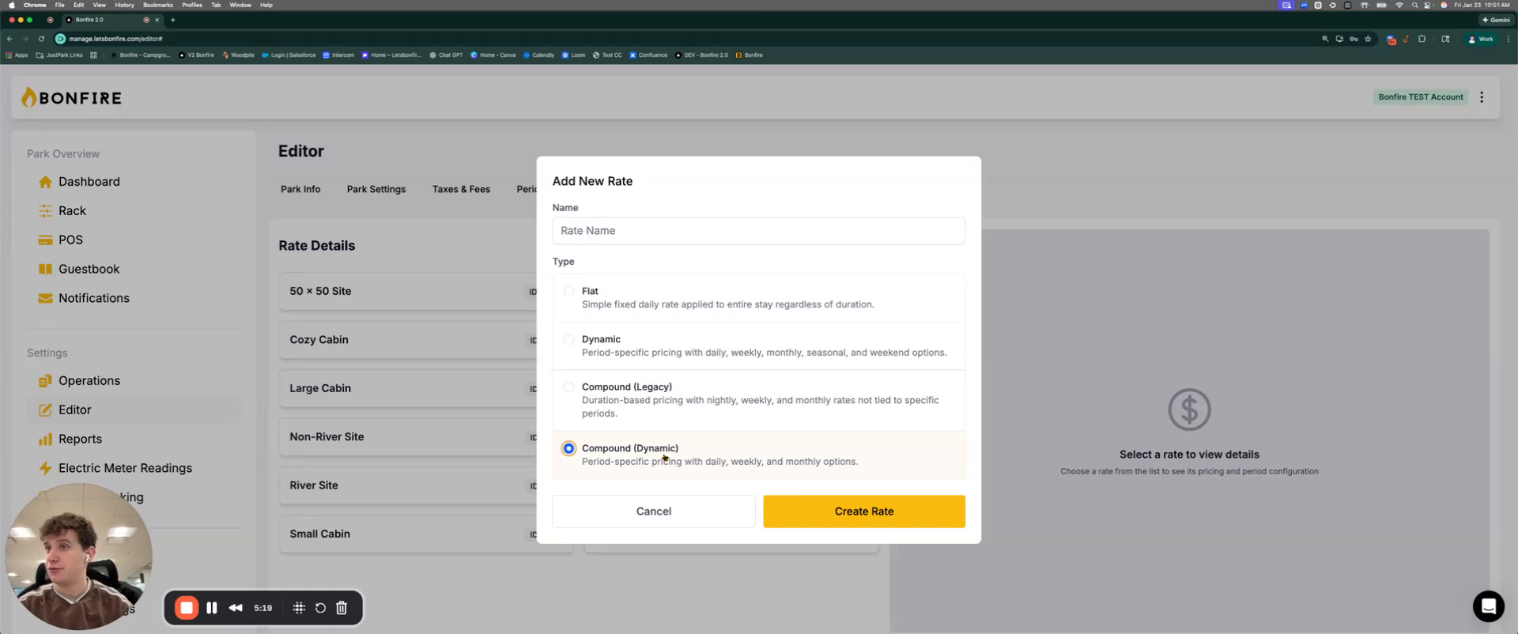
# Step: Name the new rate "RV RATE!" and create it
pyautogui.click(608, 234)
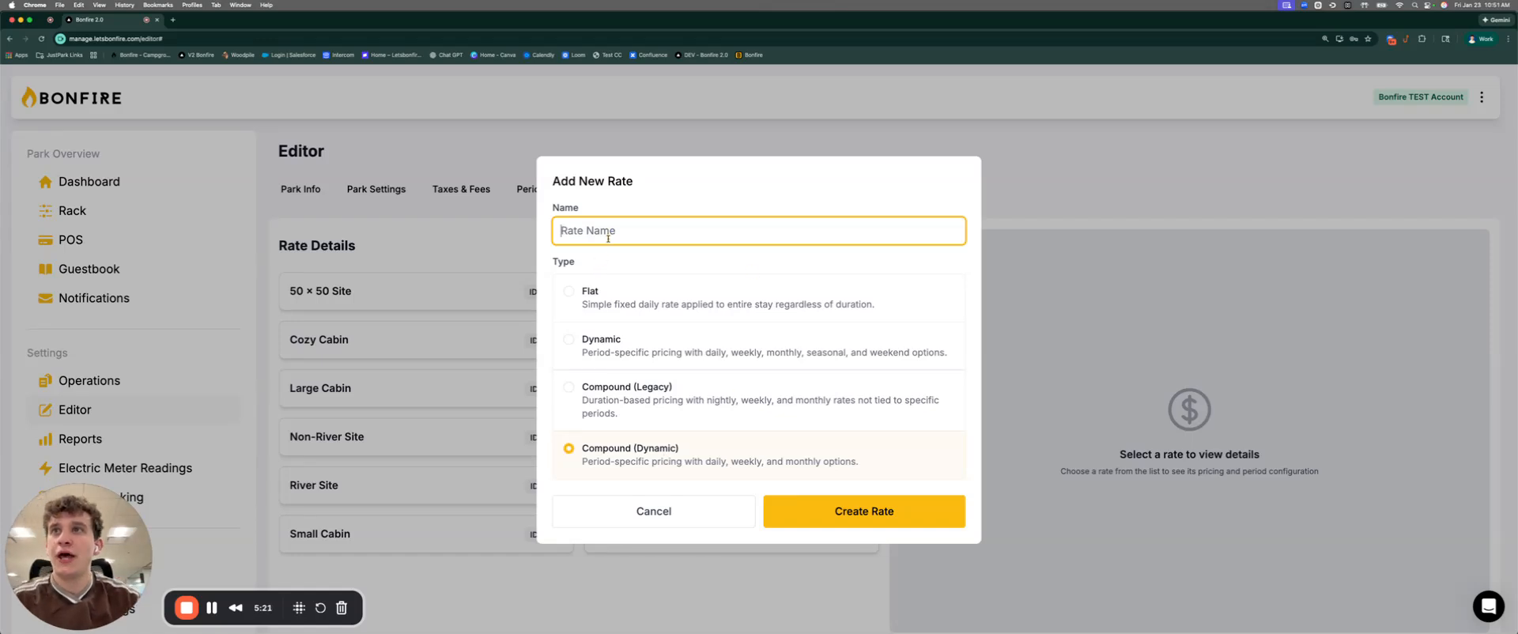
pyautogui.write('RV ')
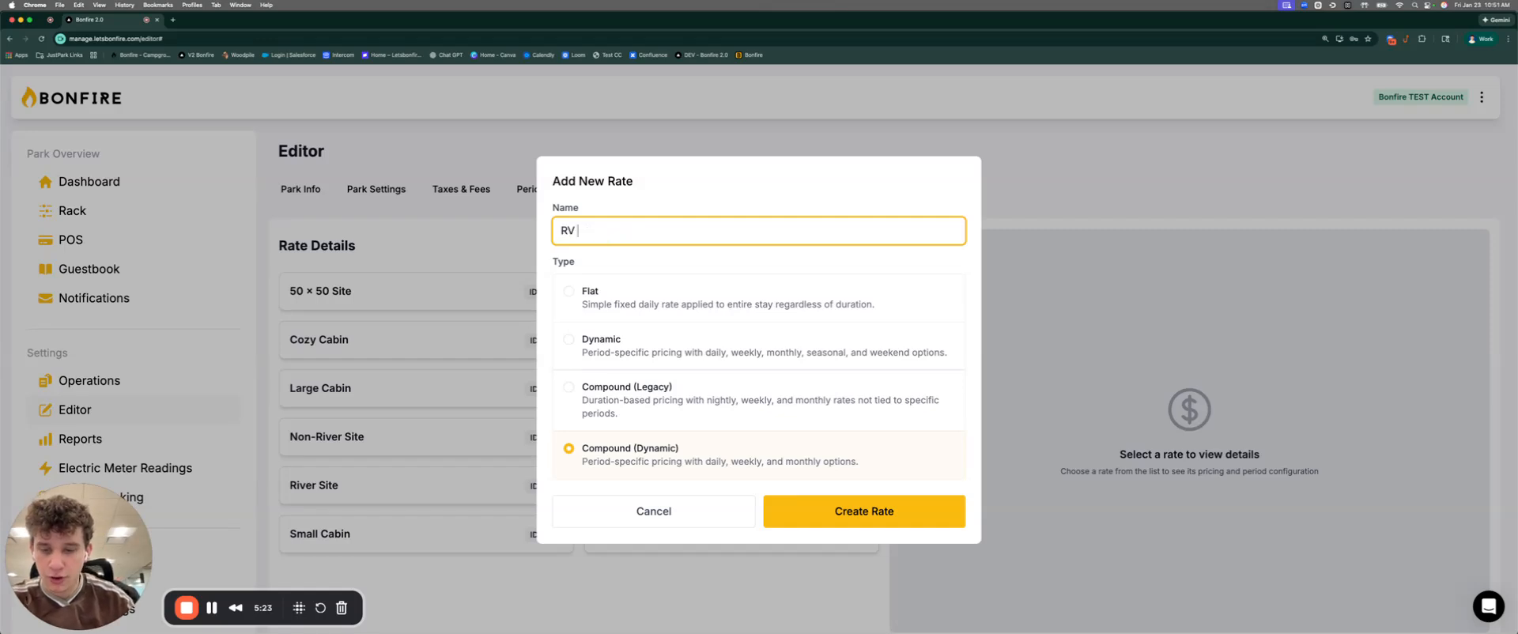
pyautogui.write('RA')
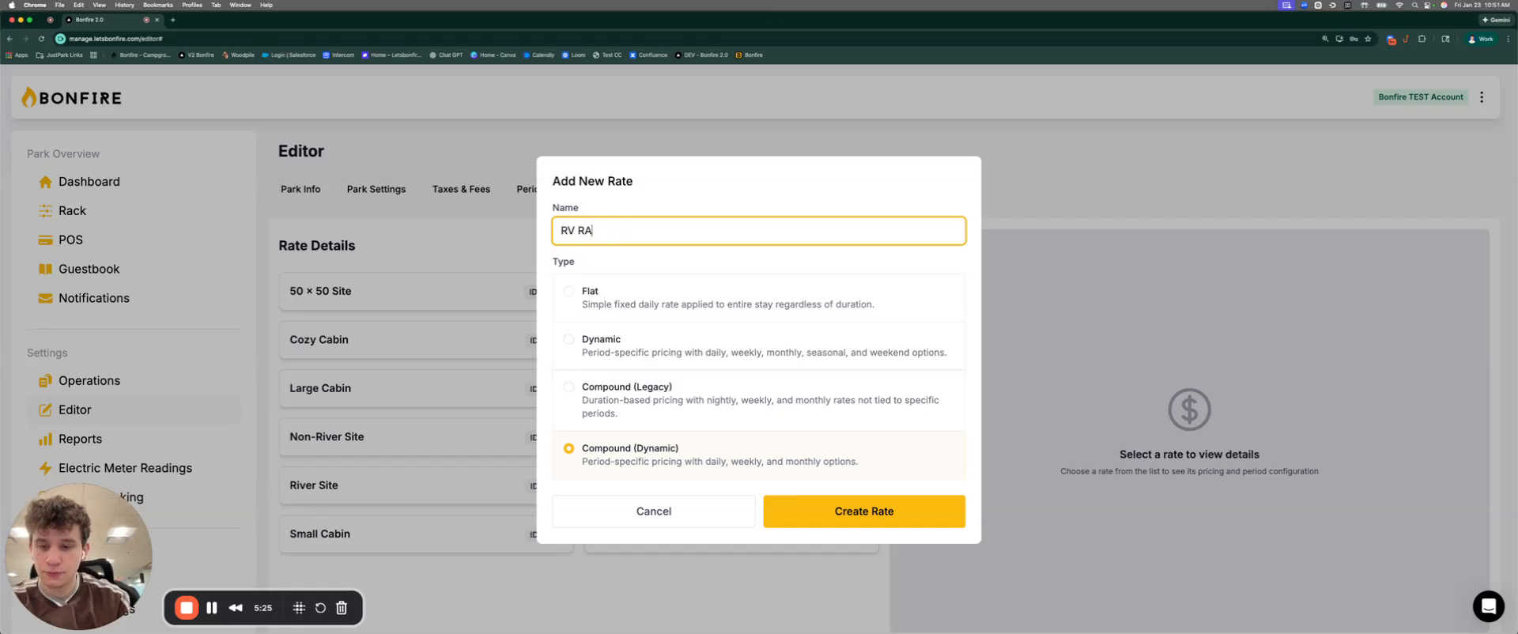
pyautogui.write('TE!')
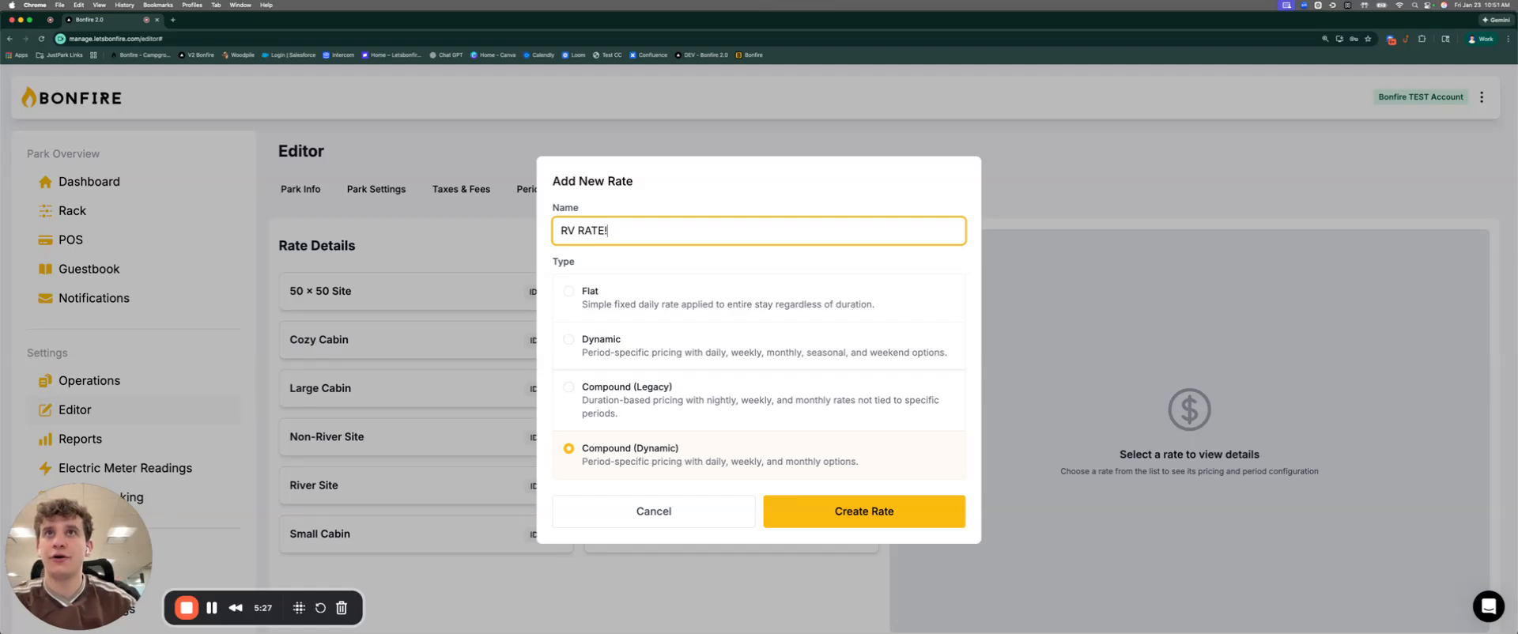
pyautogui.click(827, 512)
# Step: Open the RV RATE! rate with the Compound (Dynamic) type selected and expand its 2026 Season pricing
pyautogui.scroll(-1, 698, 413)
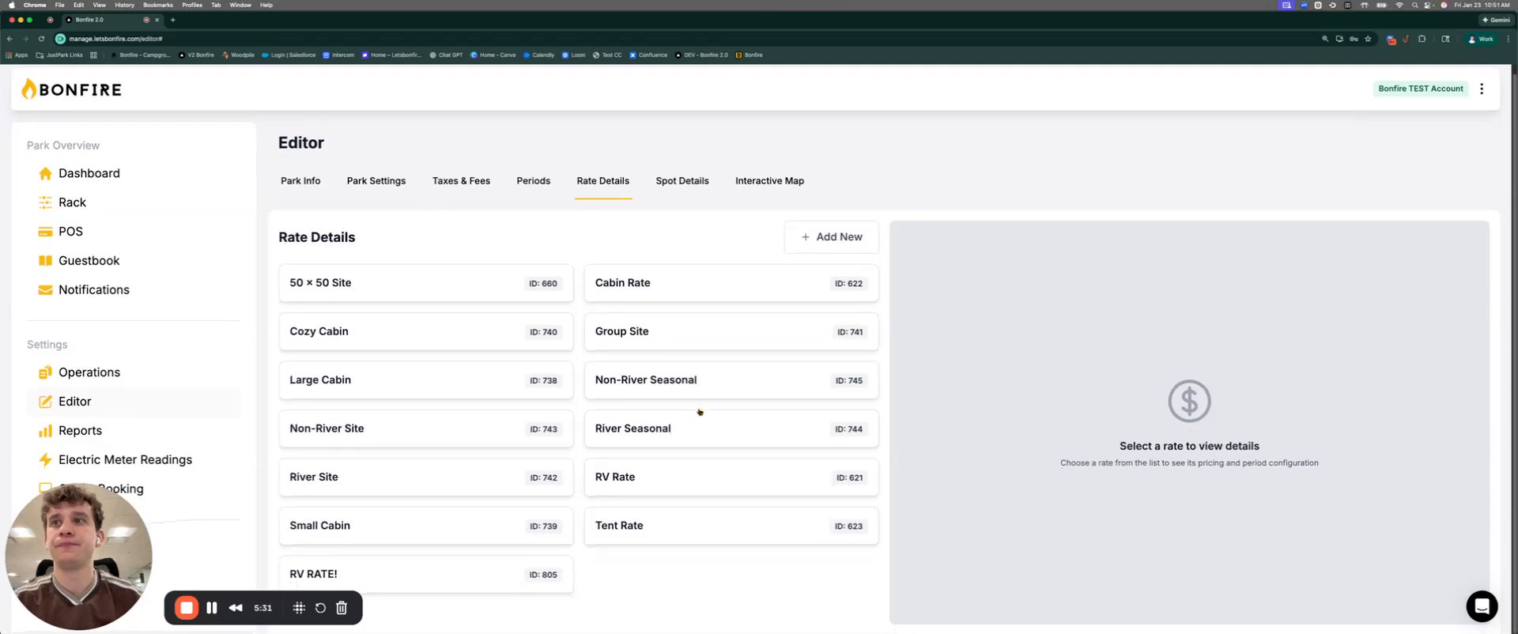
pyautogui.click(480, 568)
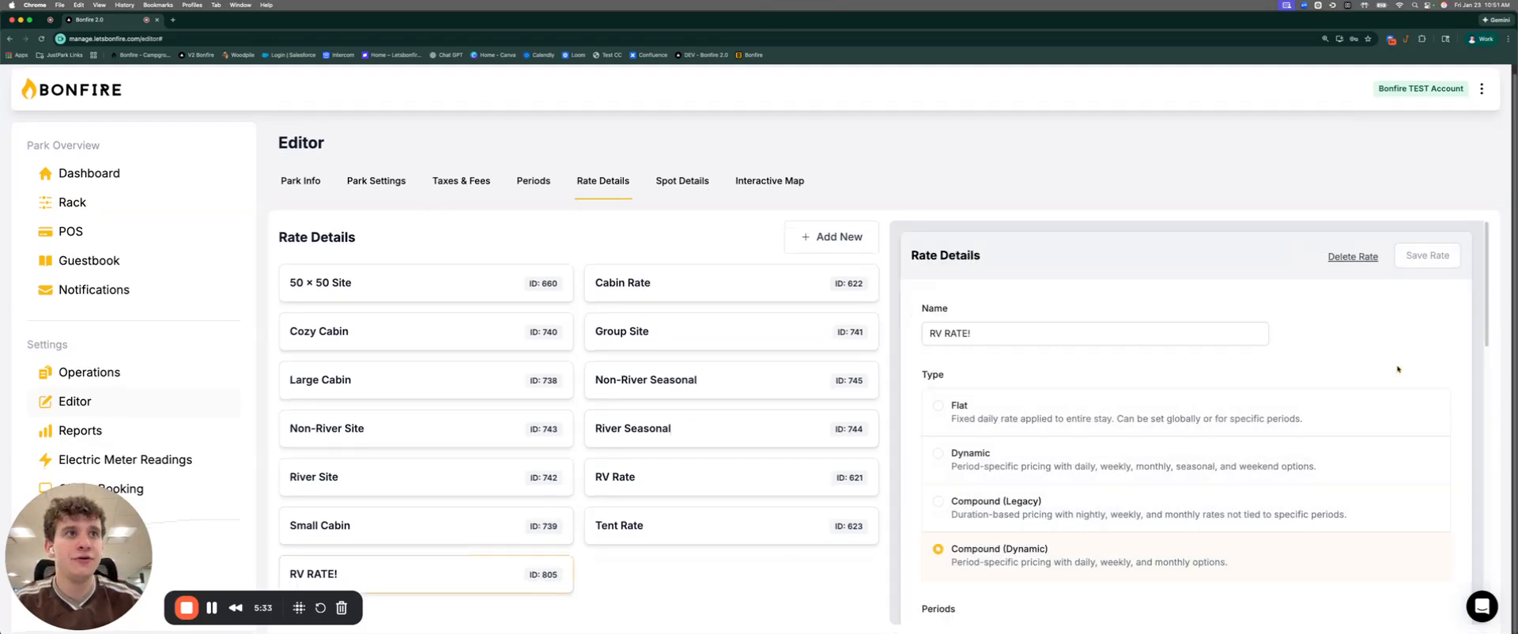
pyautogui.scroll(-3, 1283, 367)
pyautogui.scroll(2, 1281, 365)
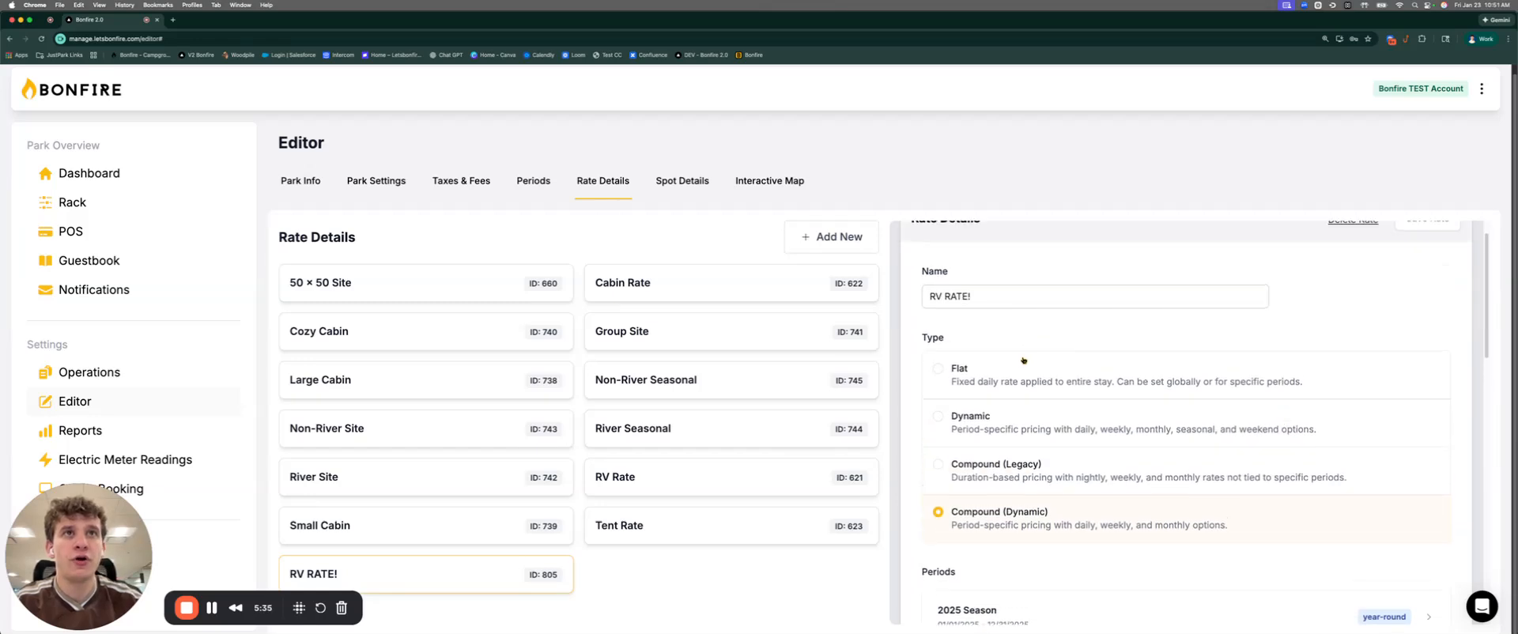
pyautogui.scroll(-3, 1024, 361)
pyautogui.click(1028, 380)
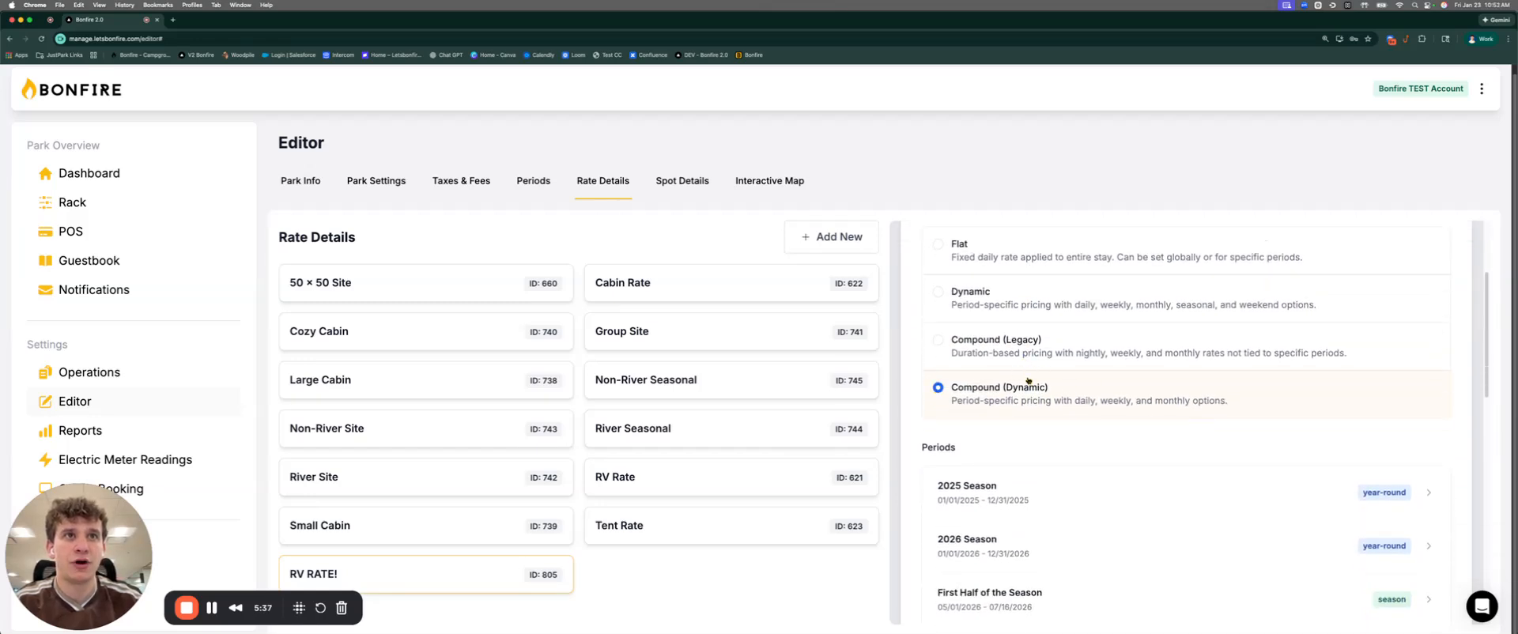
pyautogui.scroll(-4, 1106, 386)
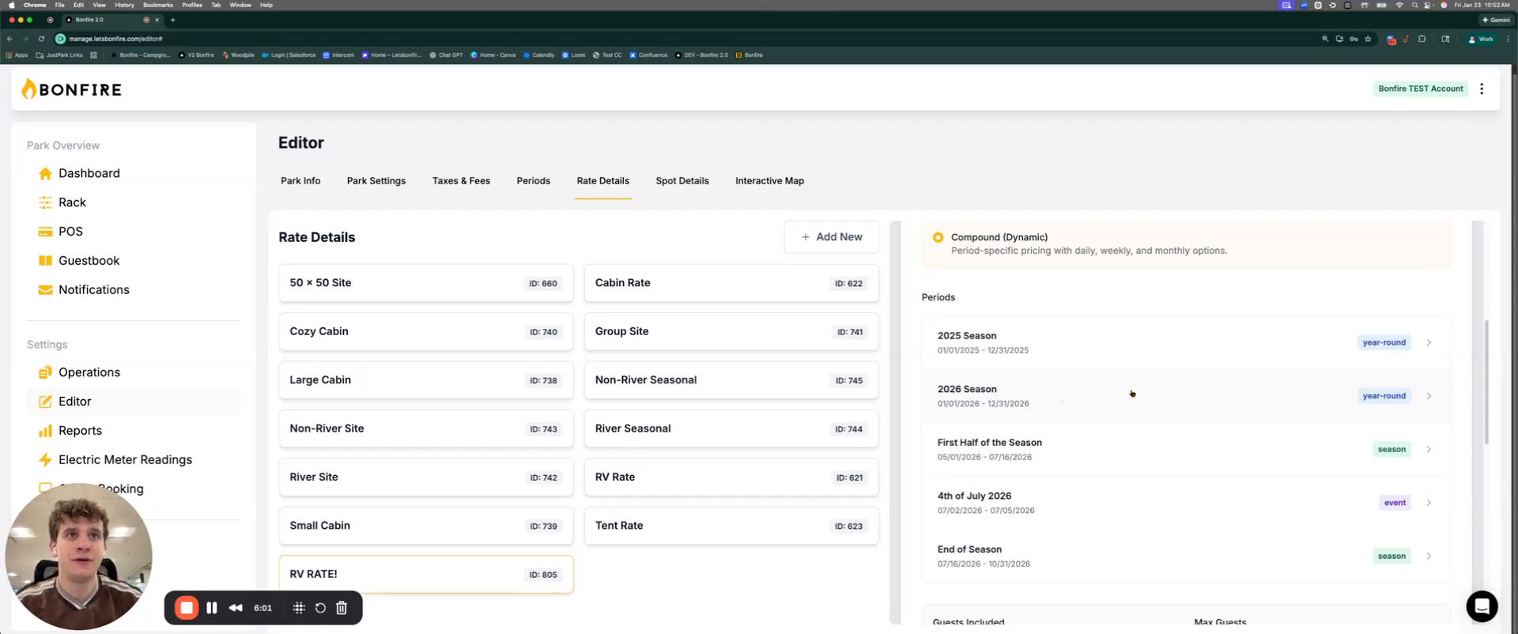
pyautogui.click(1067, 397)
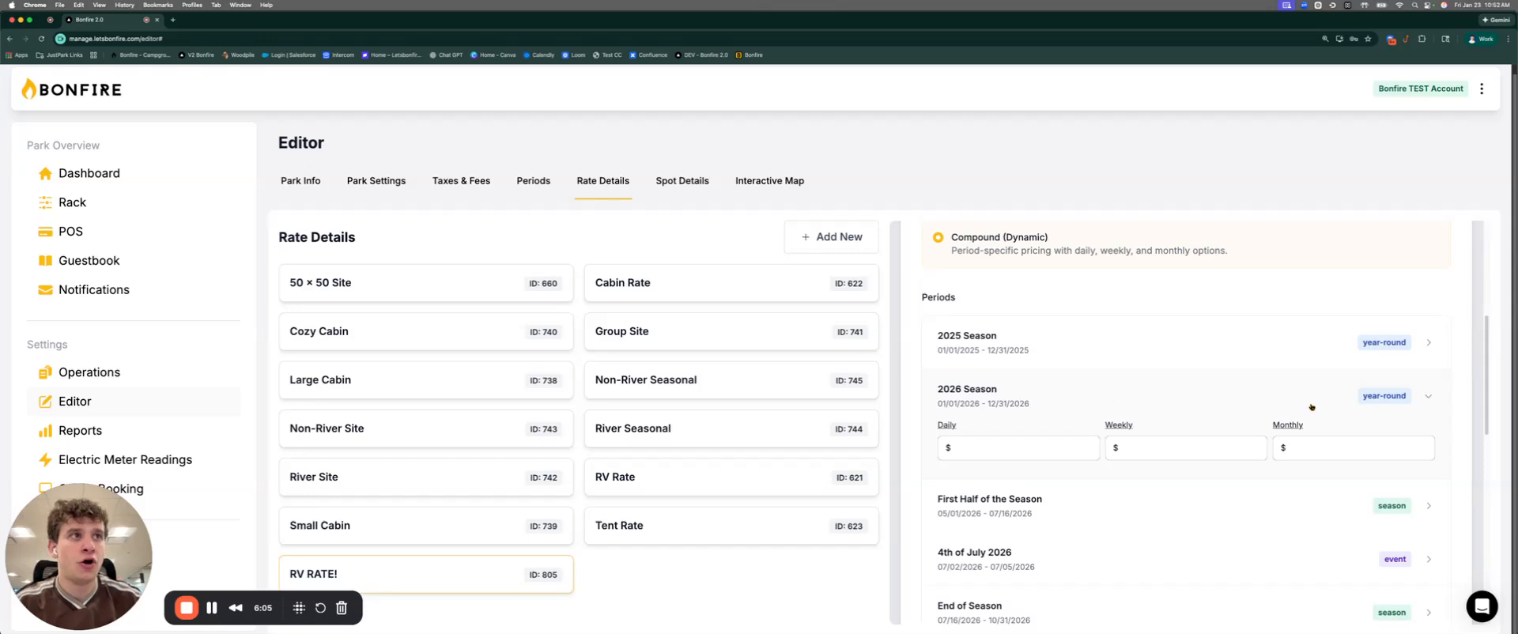
# Step: Set the 2026 Season prices to $40 daily, $200 weekly and $600 monthly
pyautogui.click(1011, 442)
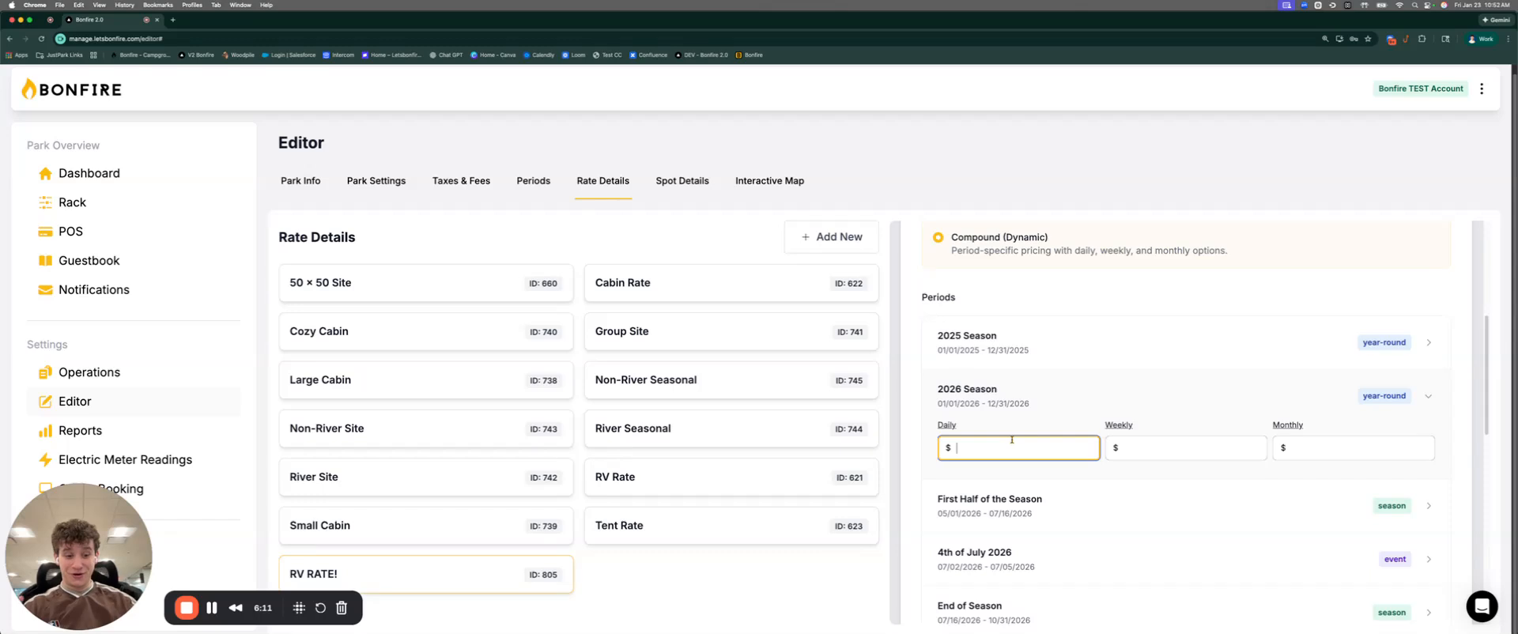
pyautogui.write('40')
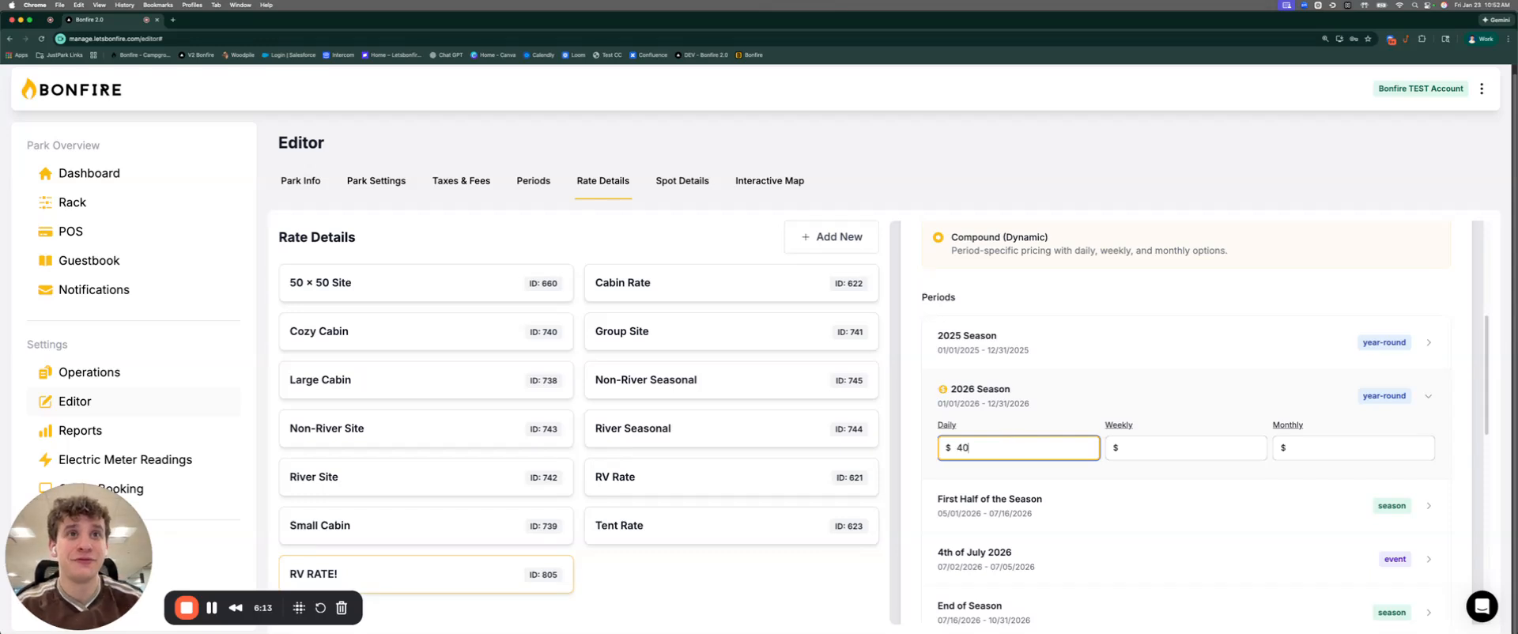
pyautogui.click(1151, 455)
pyautogui.write('200')
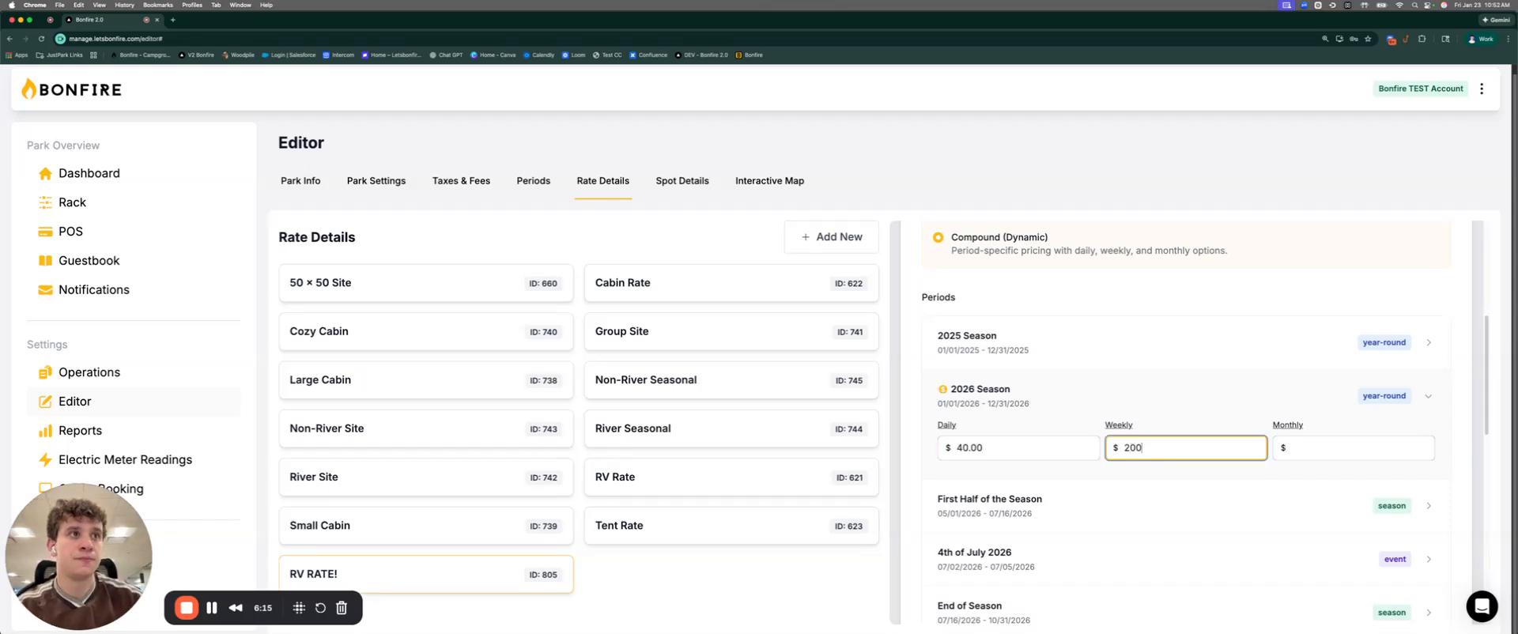
pyautogui.click(1300, 452)
pyautogui.write('600')
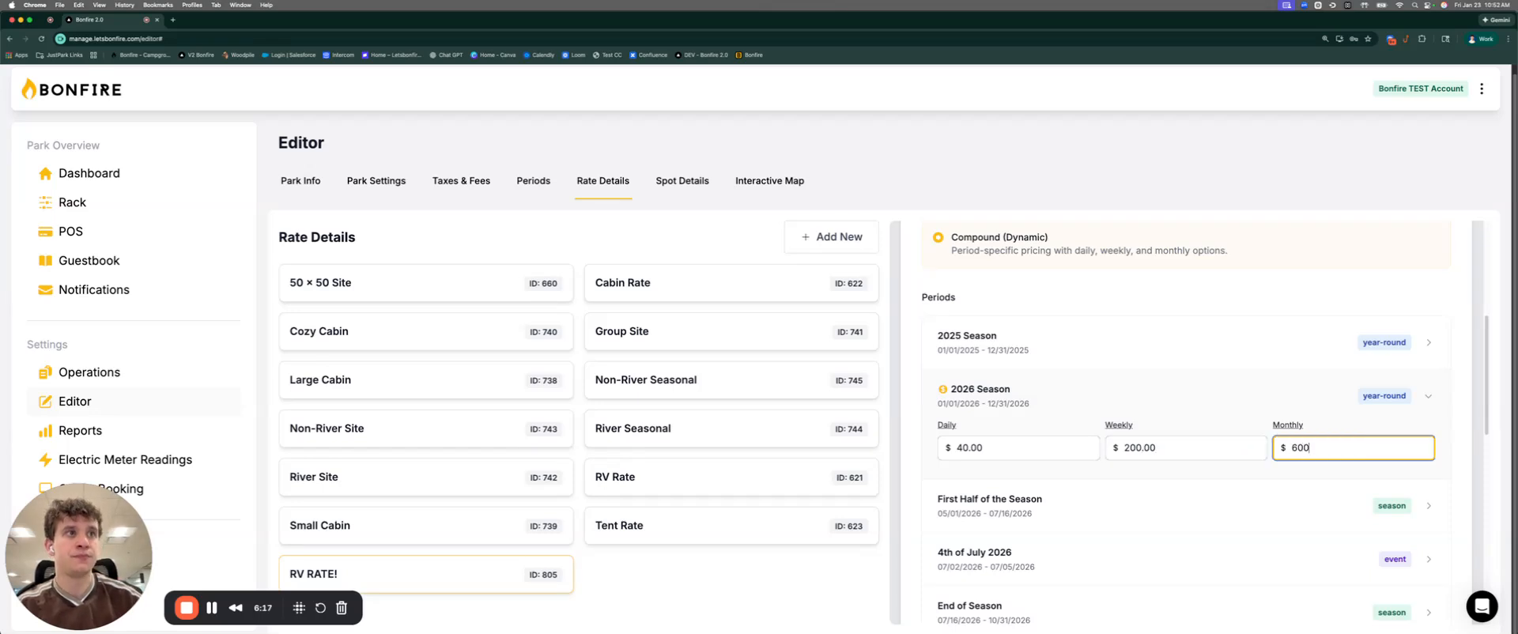
pyautogui.click(1453, 434)
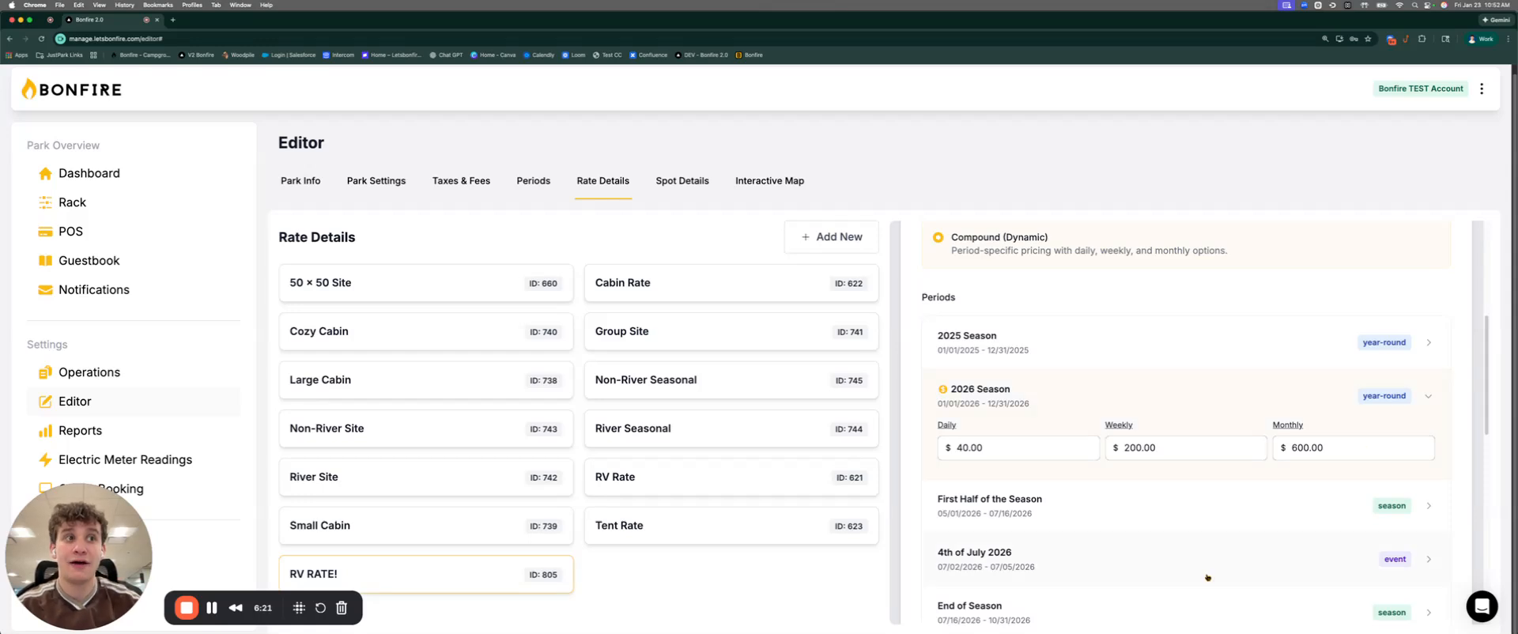
# Step: Set the First Half of the Season prices to $50 daily, $80 weekly and $120 monthly
pyautogui.scroll(-1, 1166, 556)
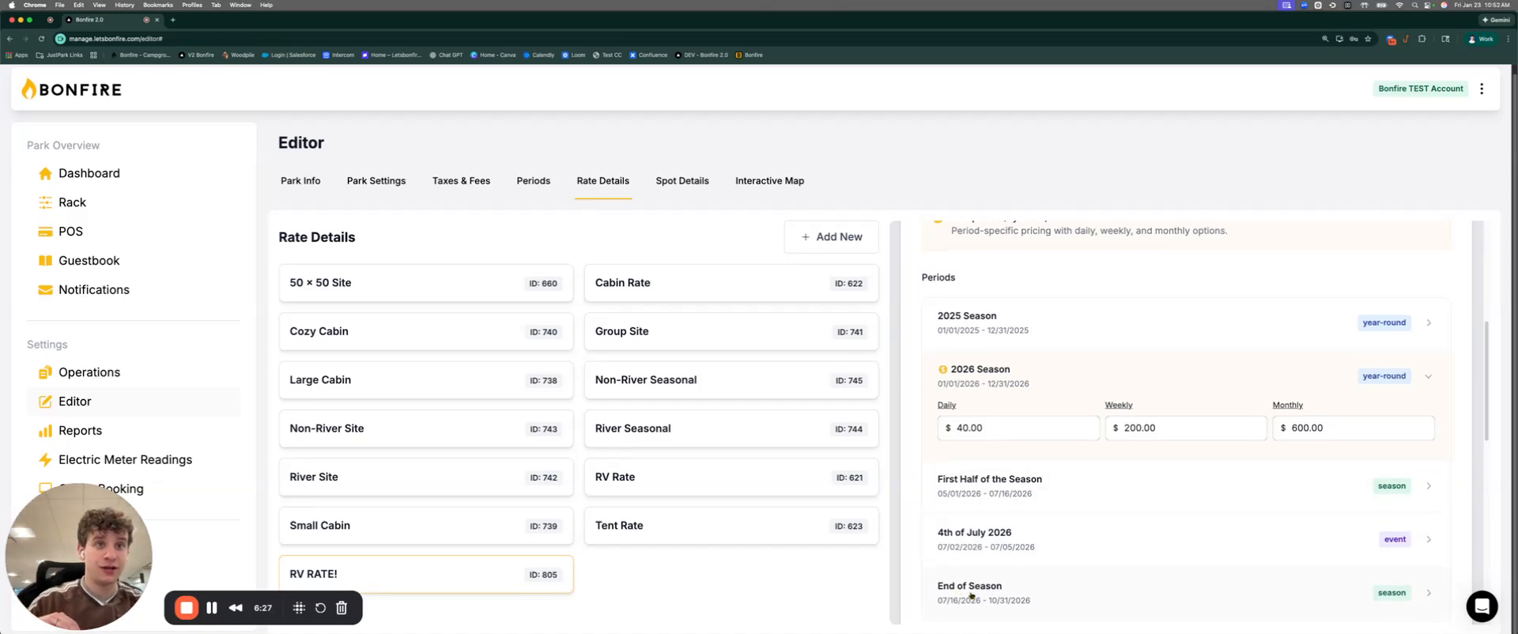
pyautogui.click(1053, 491)
pyautogui.click(1010, 544)
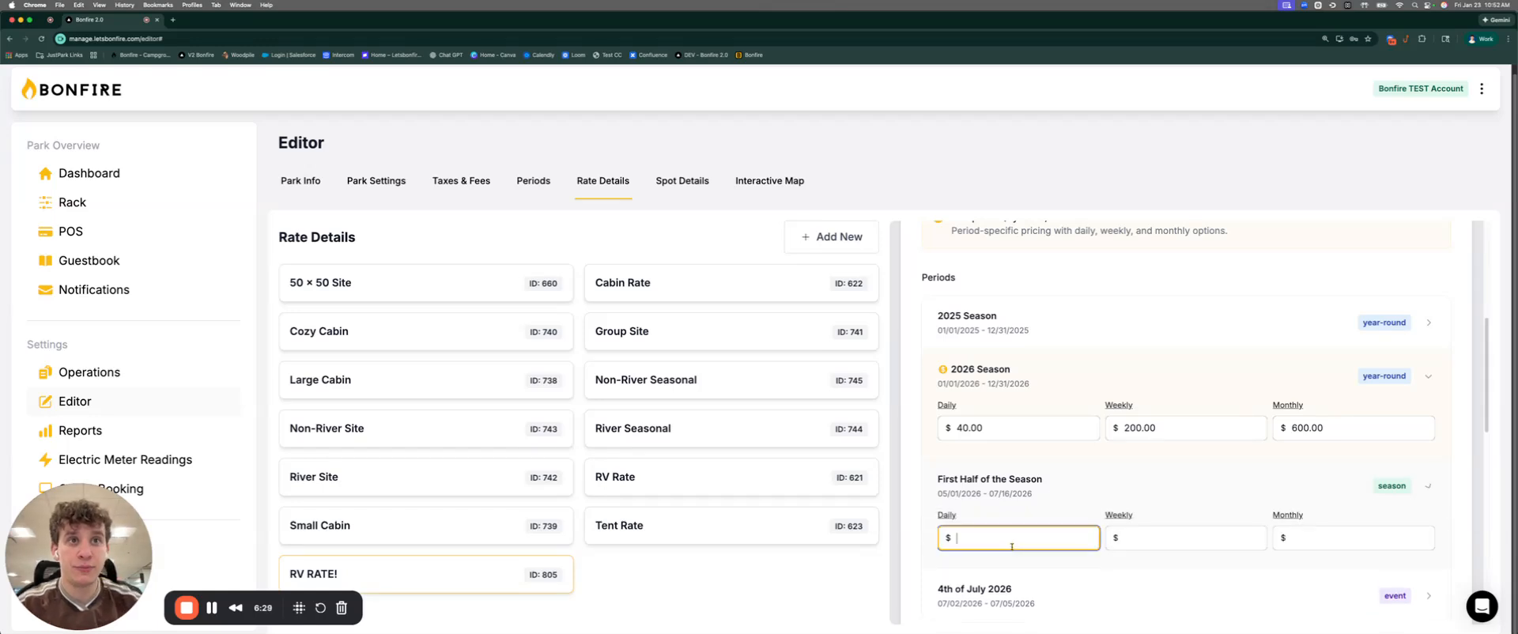
pyautogui.write('50')
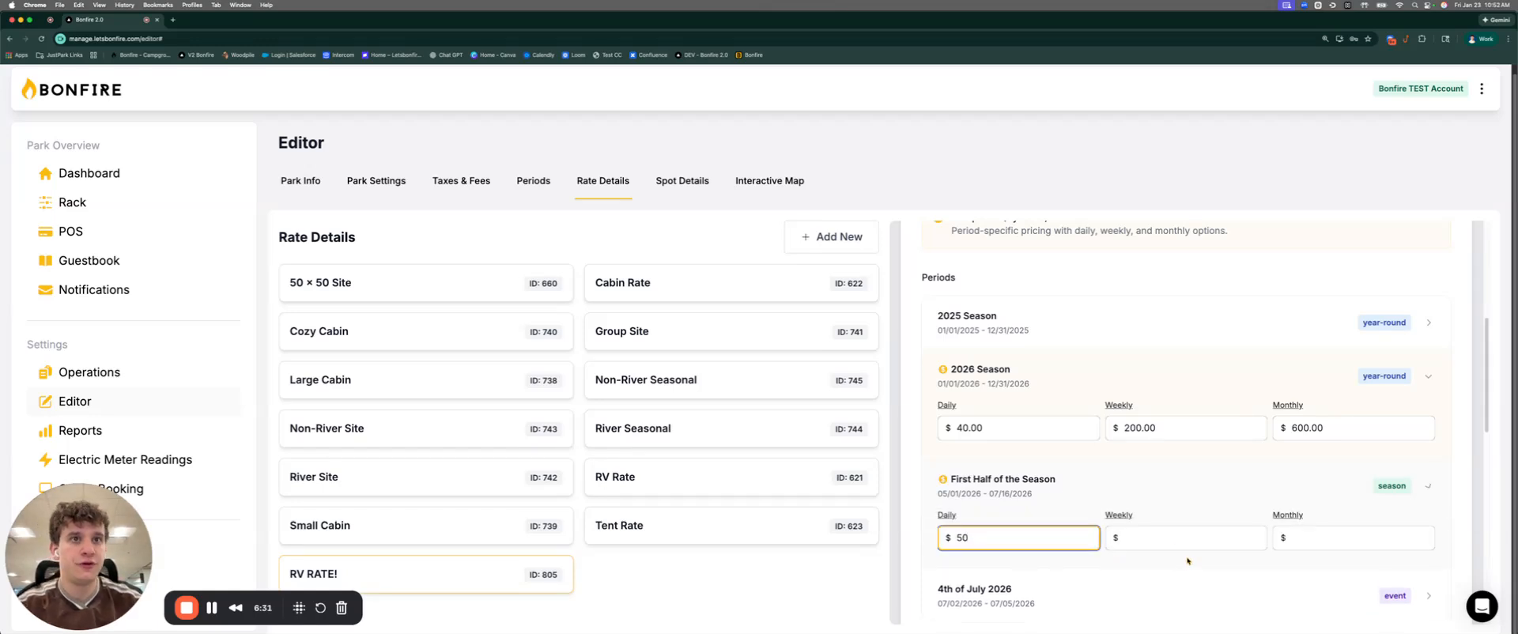
pyautogui.click(1174, 535)
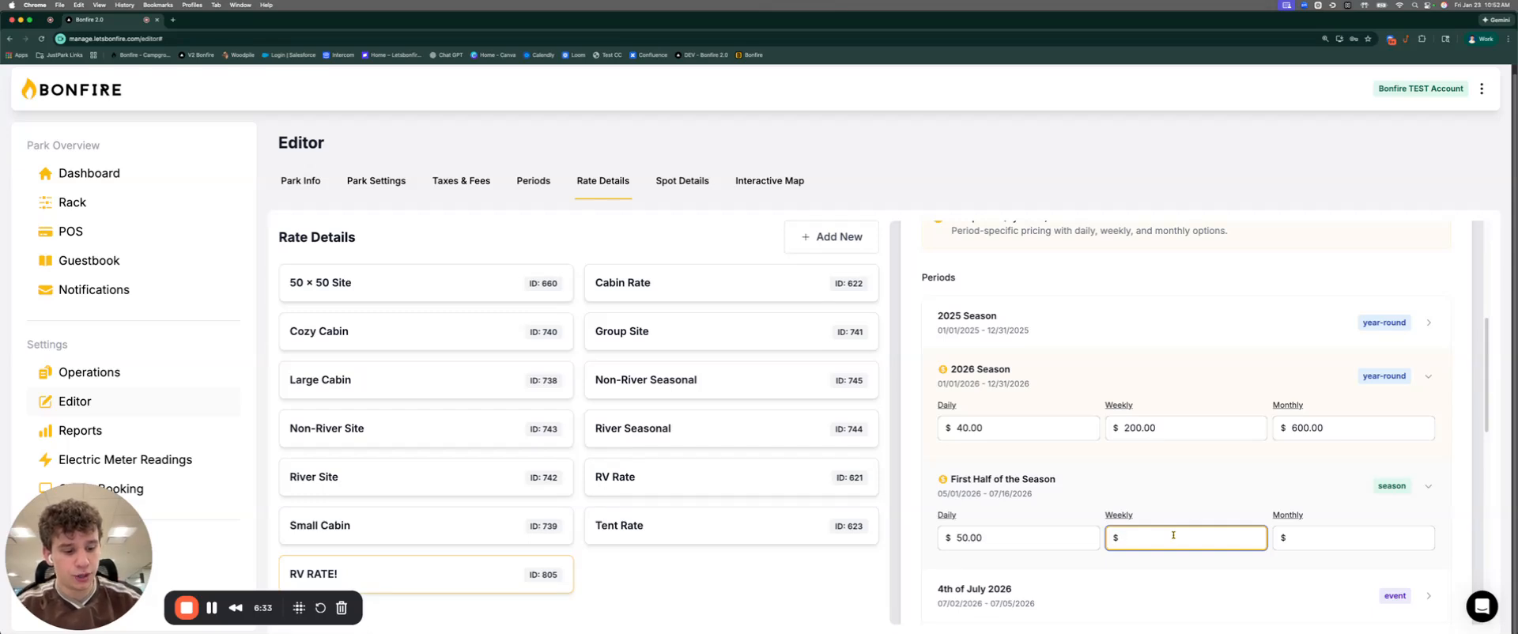
pyautogui.write('80')
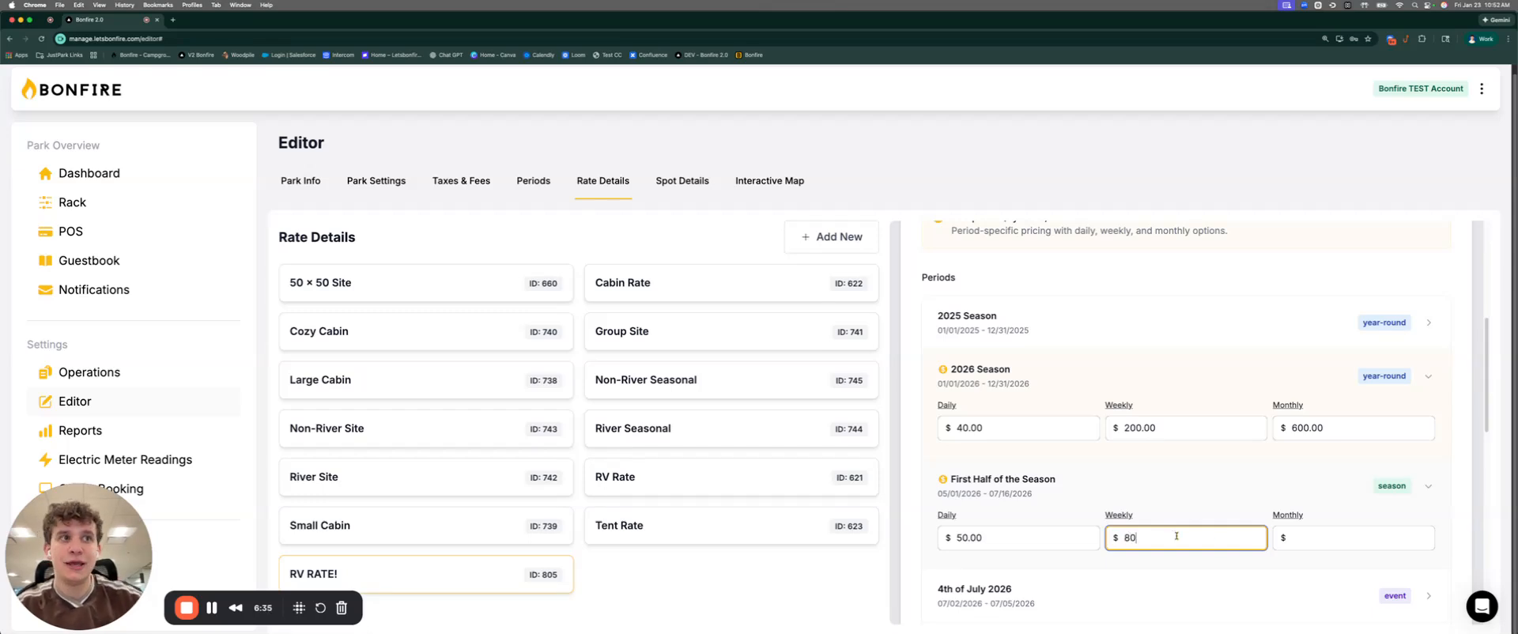
pyautogui.click(1381, 542)
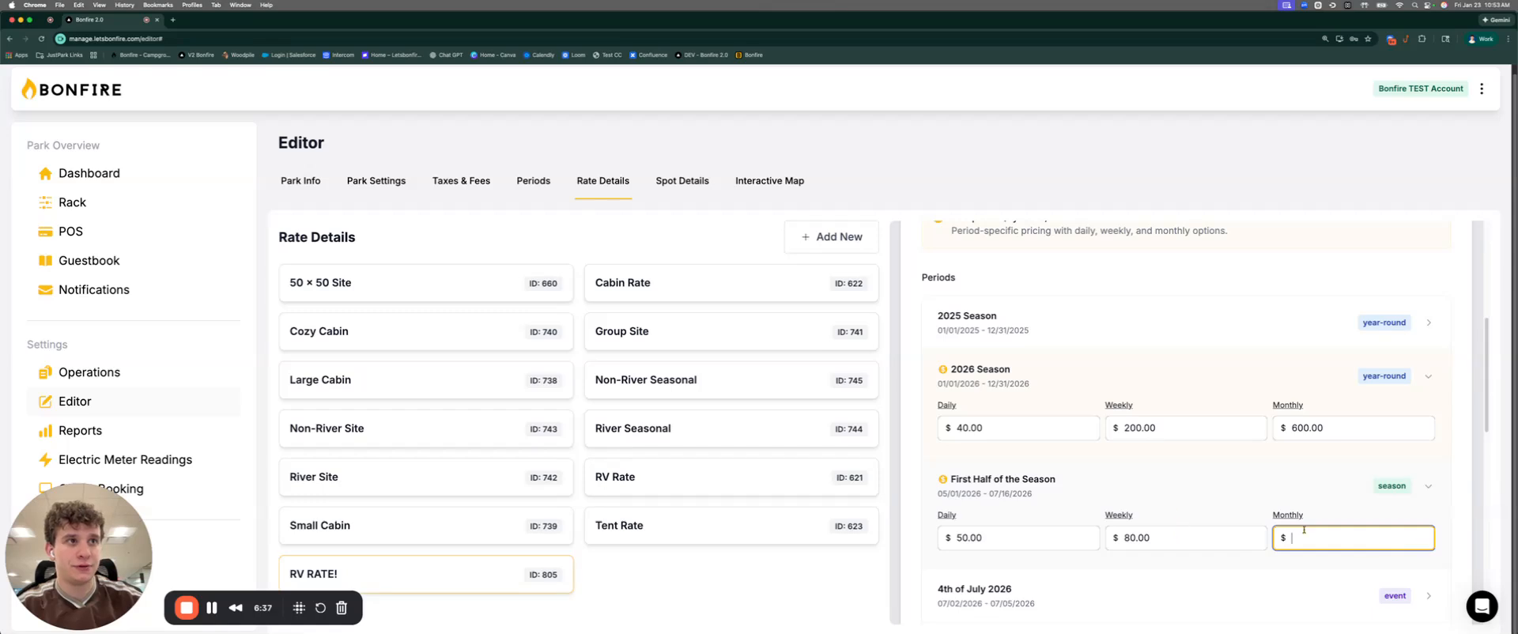
pyautogui.write('120')
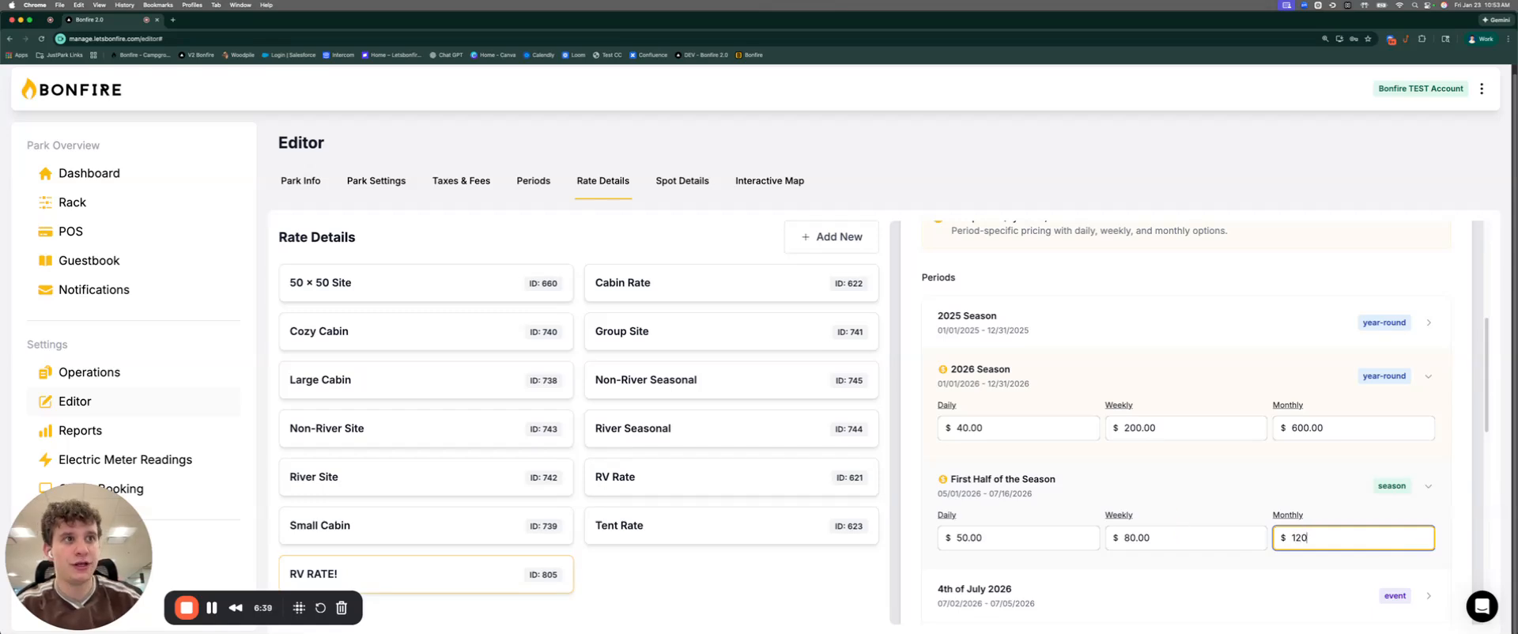
pyautogui.click(1461, 400)
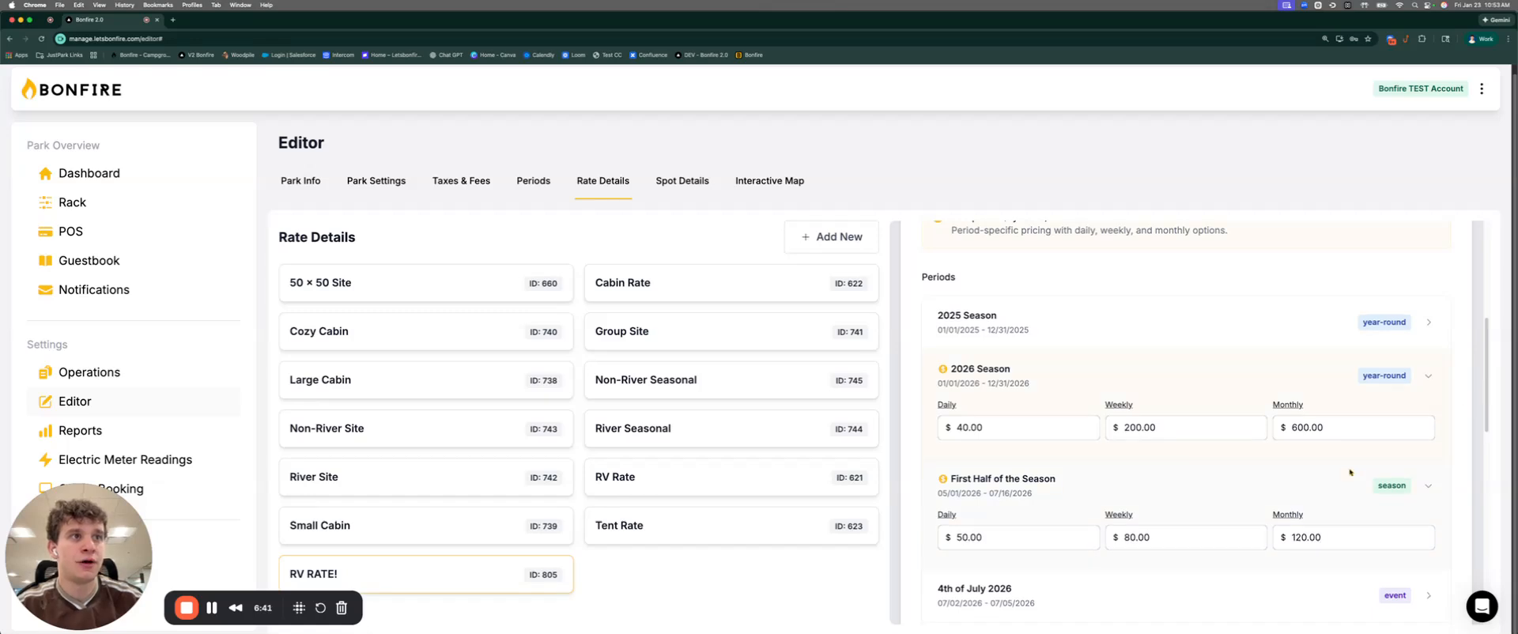
# Step: Set the End of Season prices to $25 daily, $50 weekly and $100 monthly
pyautogui.scroll(-3, 1080, 507)
pyautogui.click(1030, 513)
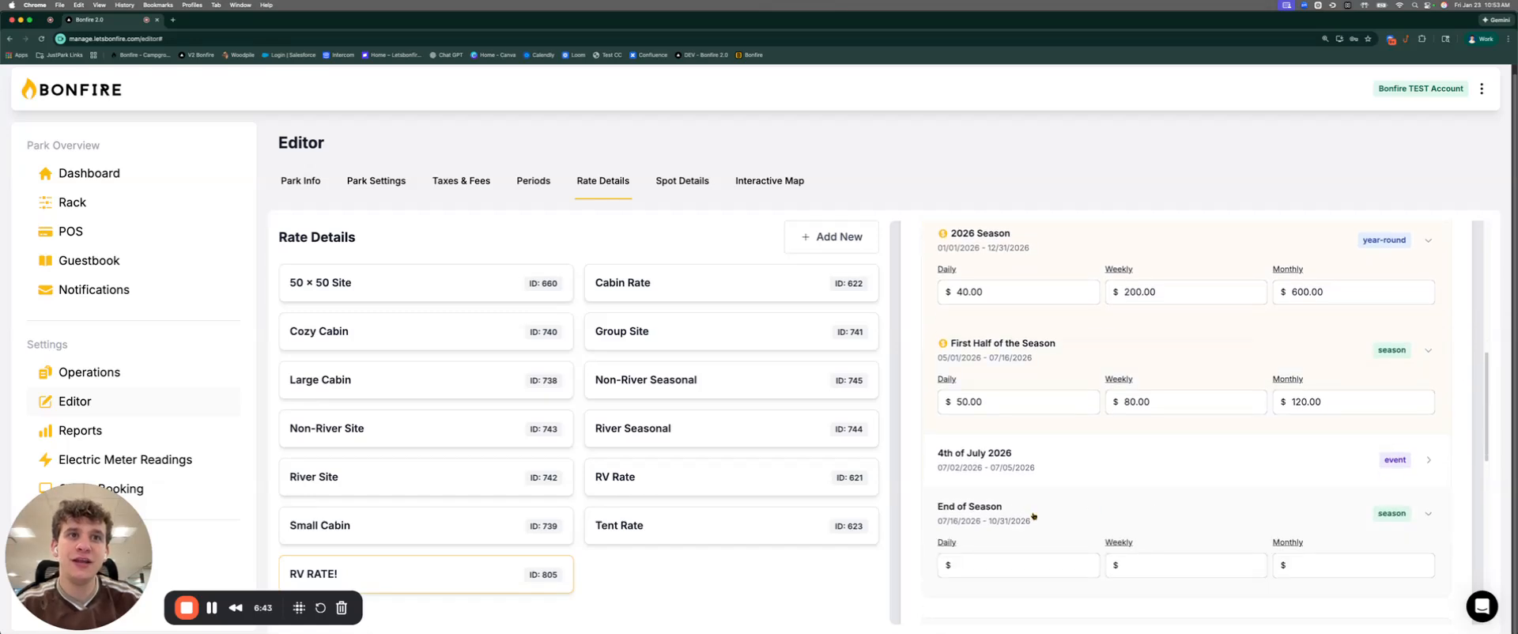
pyautogui.scroll(-2, 1020, 522)
pyautogui.click(1010, 496)
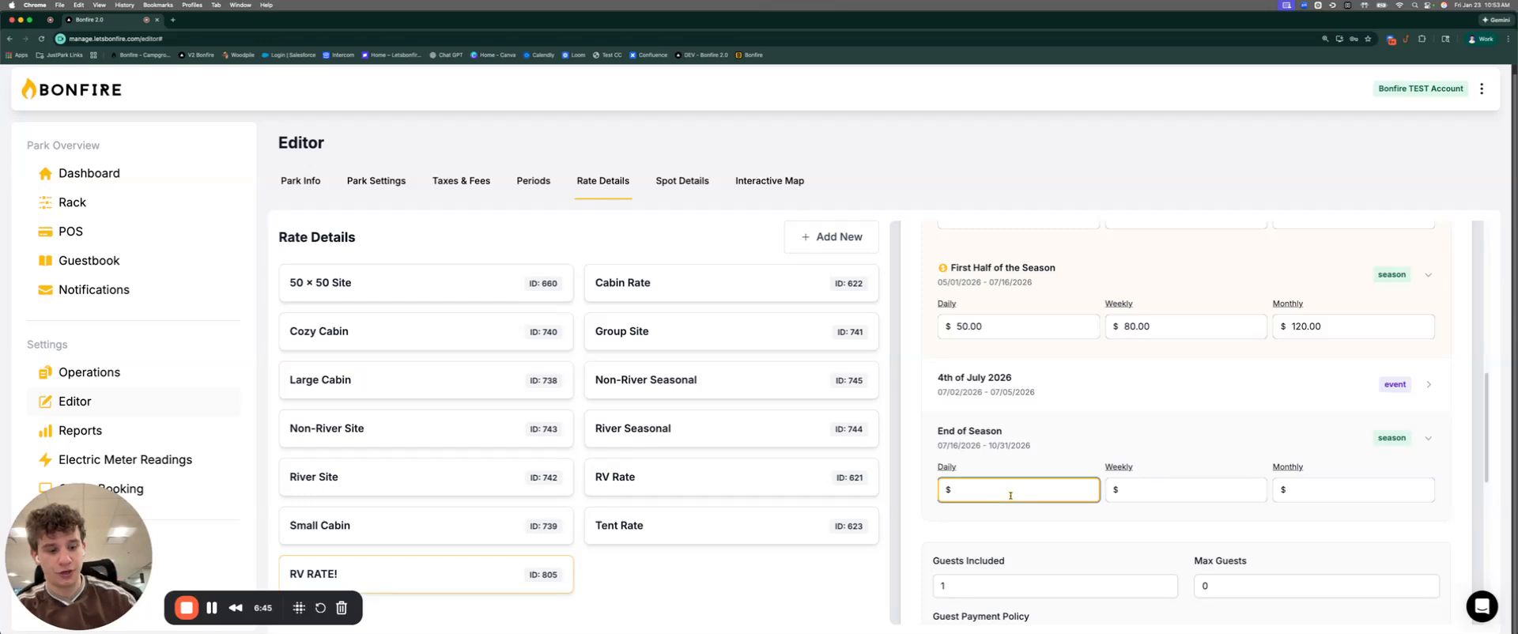
pyautogui.write('25')
pyautogui.click(1208, 480)
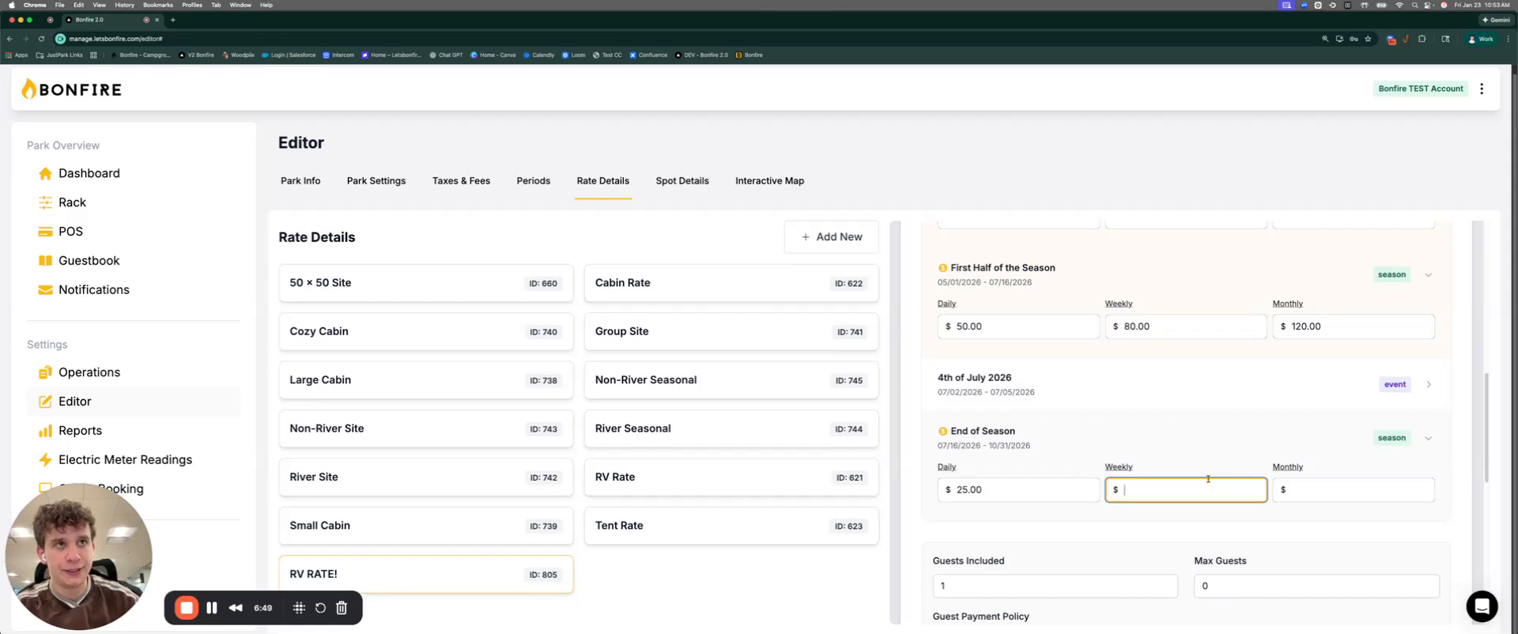
pyautogui.write('50')
pyautogui.click(1356, 488)
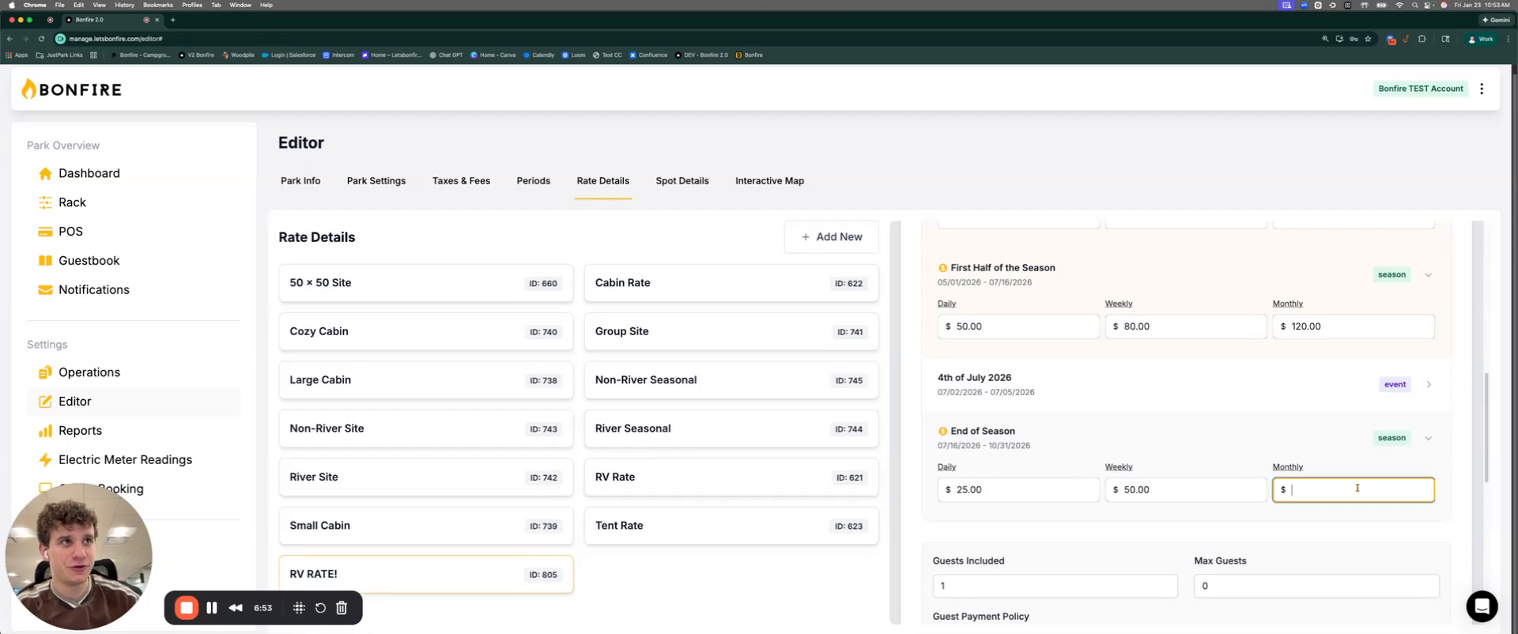
pyautogui.write('100')
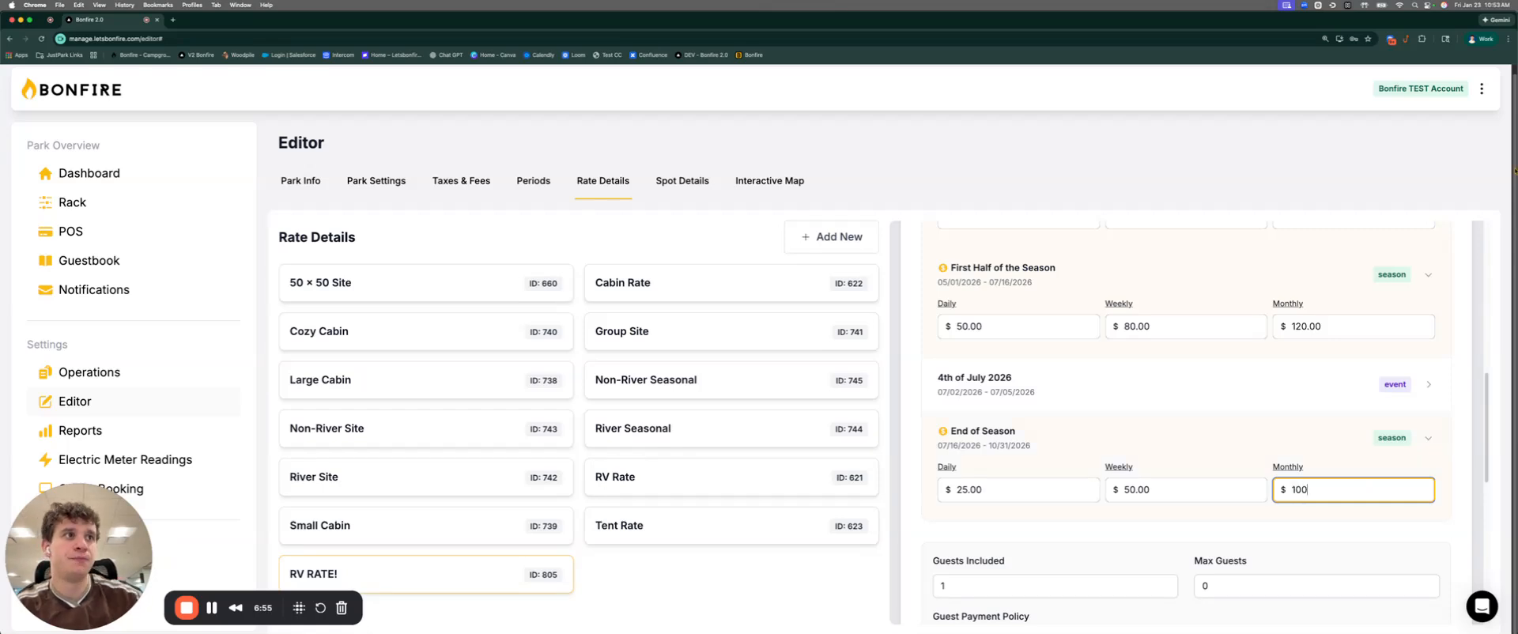
pyautogui.click(1470, 279)
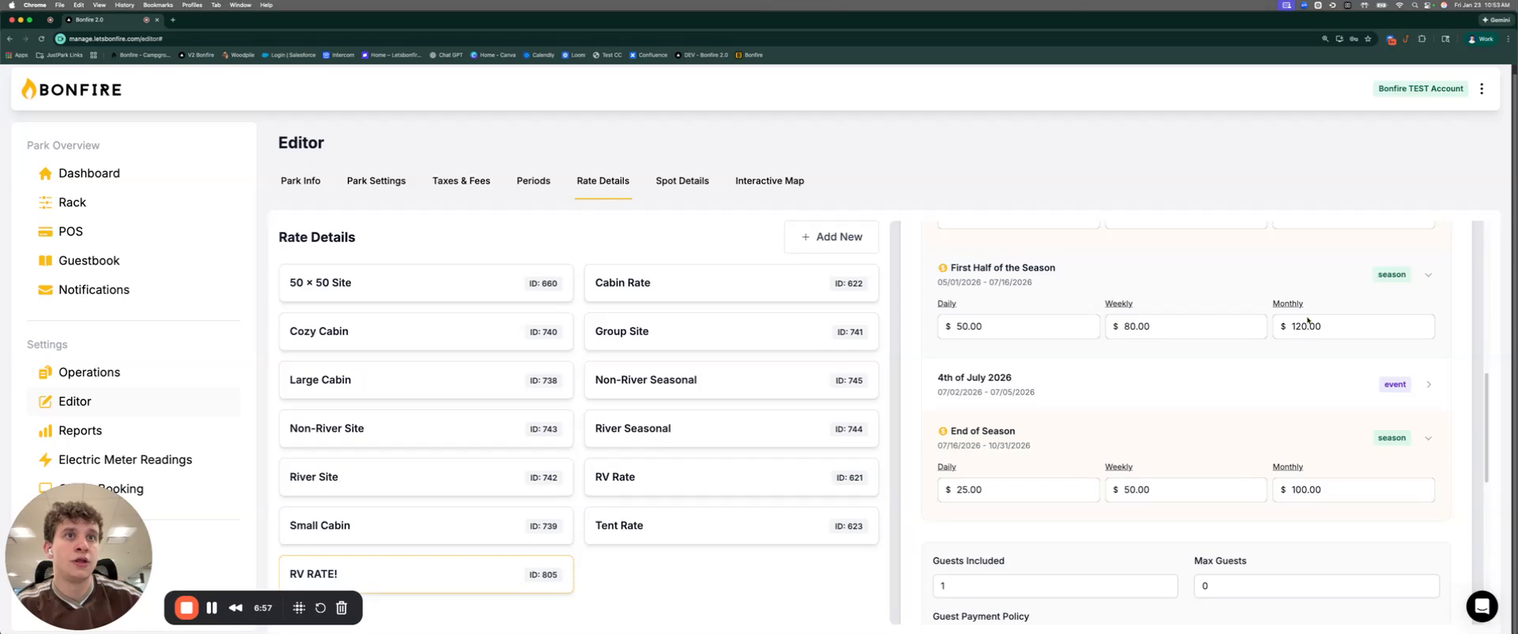
# Step: Expand the 4th of July 2026 event pricing and set its daily price to $50
pyautogui.click(965, 383)
pyautogui.click(980, 431)
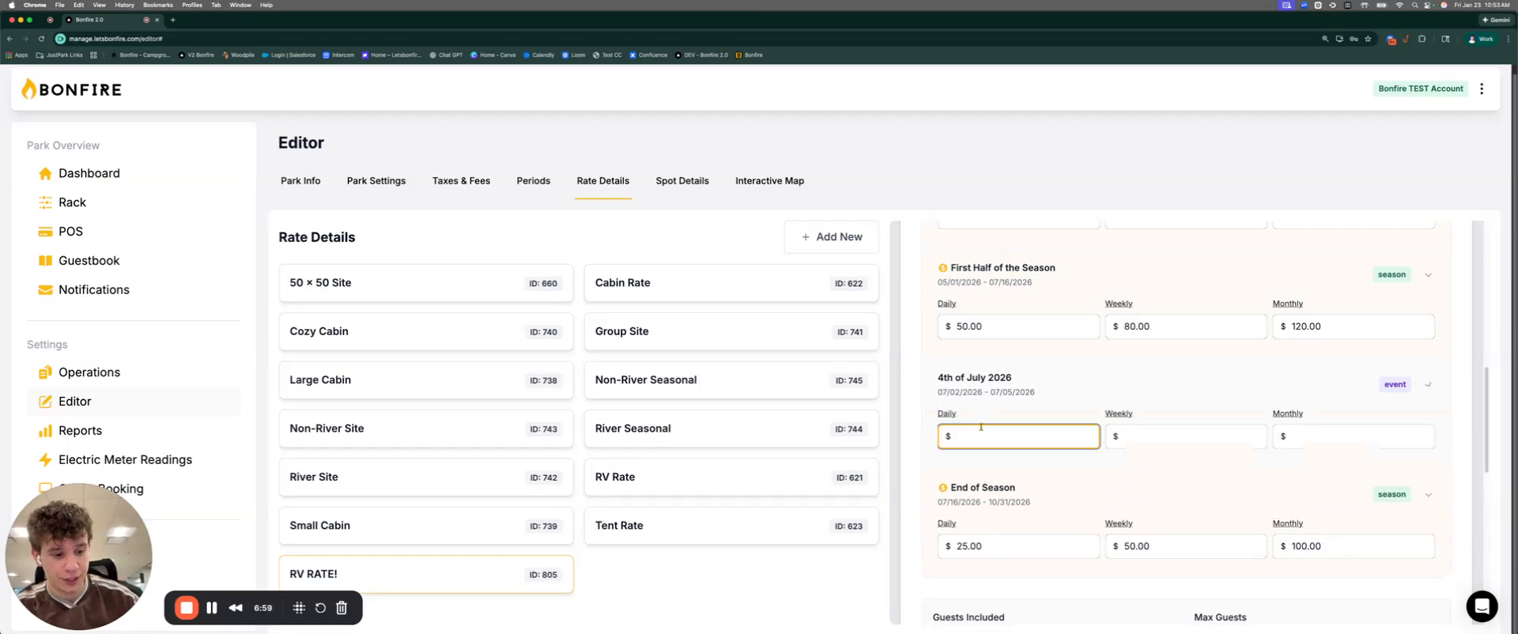
pyautogui.write('50')
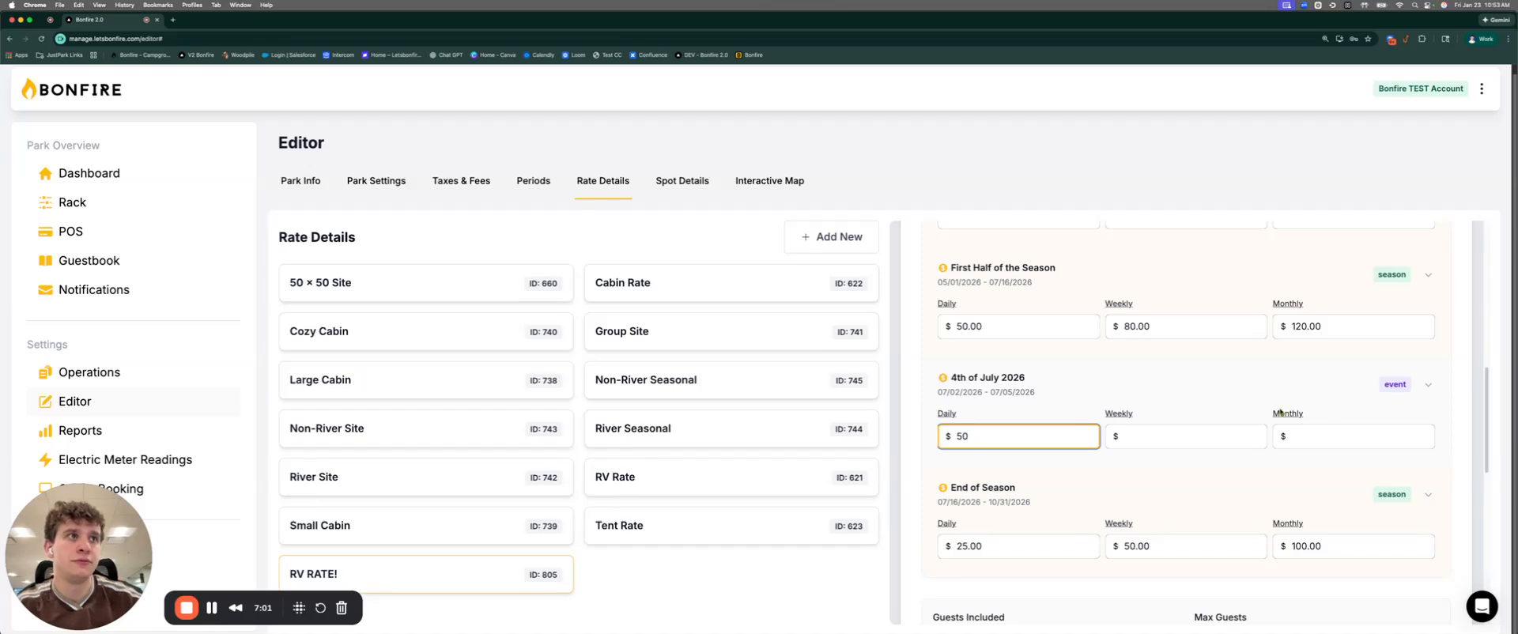
pyautogui.click(1252, 458)
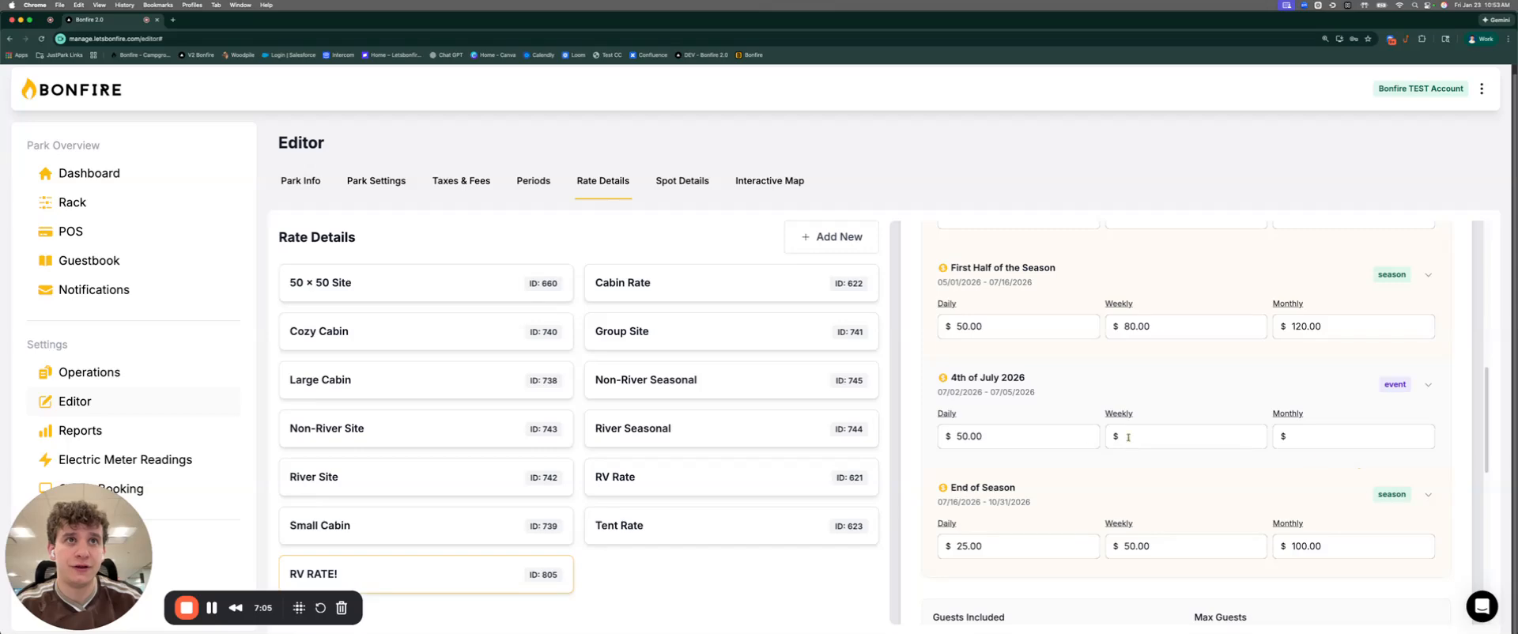
# Step: Switch the rate type to Compound (Legacy) and examine its nightly, weekly and monthly rate fields
pyautogui.scroll(10, 1431, 446)
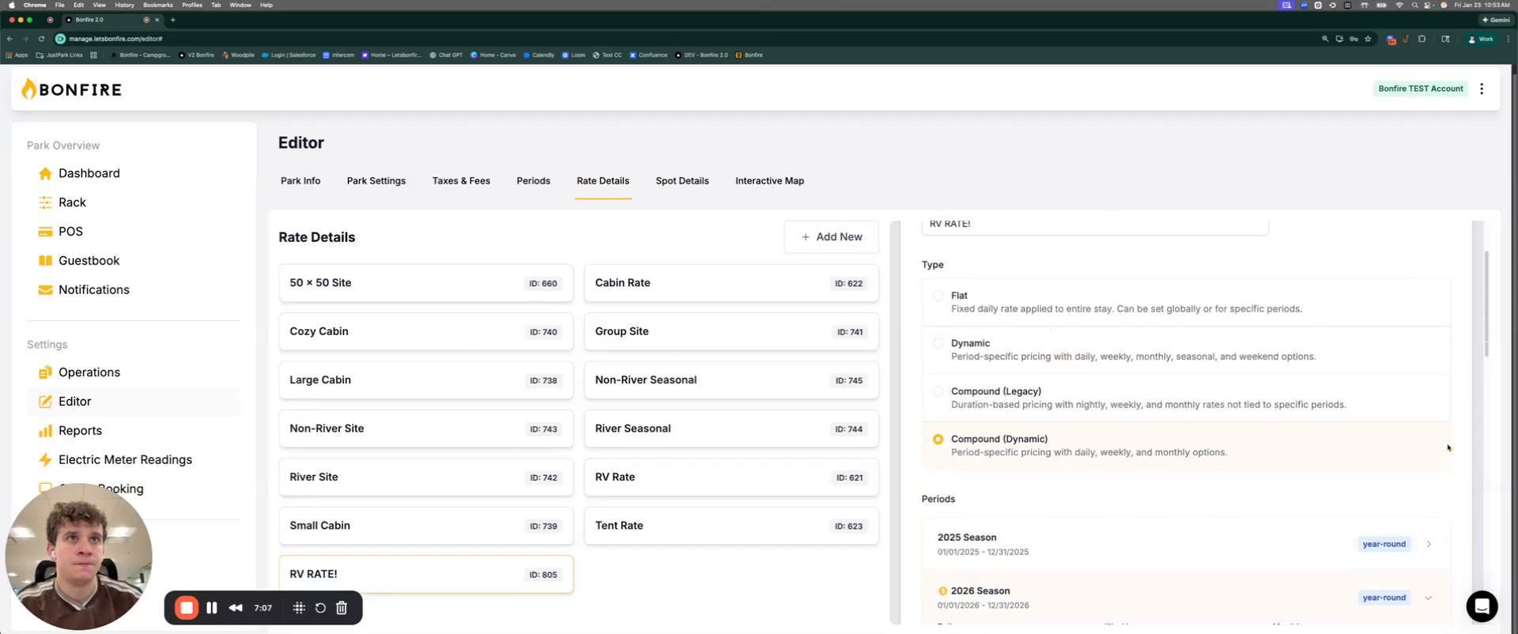
pyautogui.scroll(3, 1305, 435)
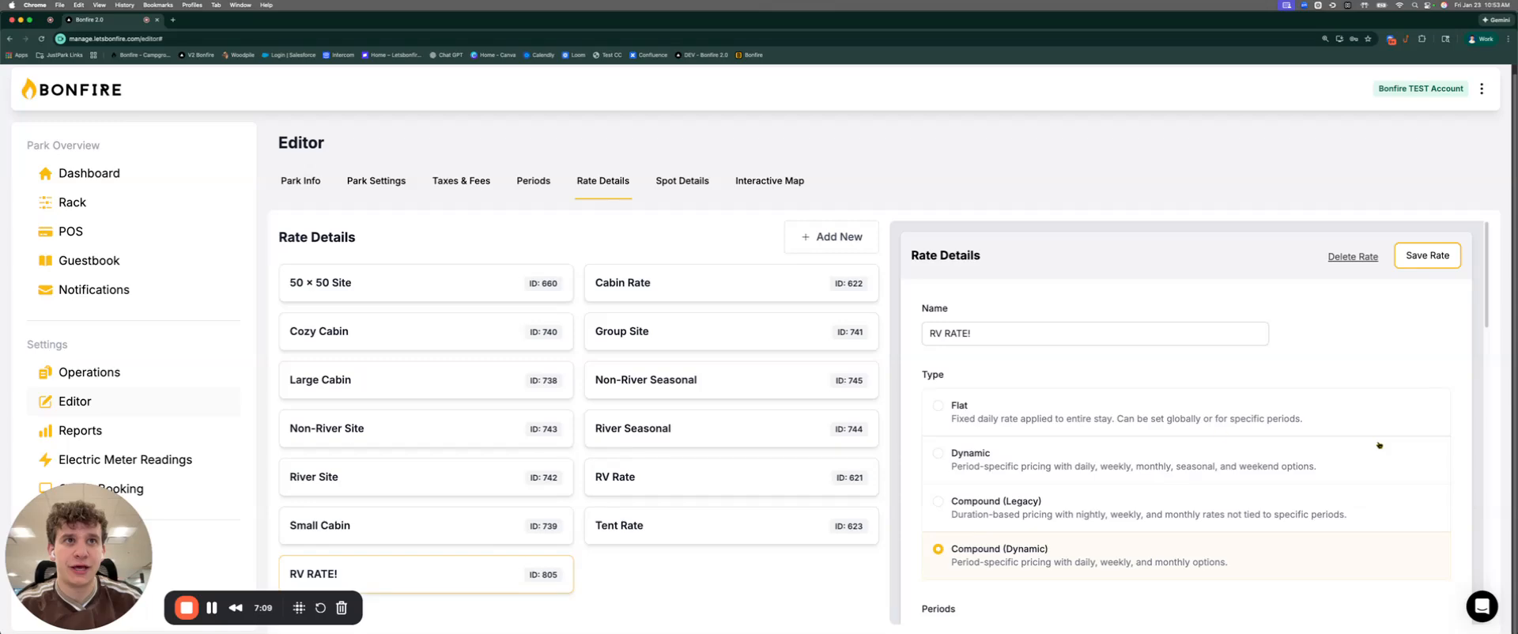
pyautogui.scroll(-10, 1218, 429)
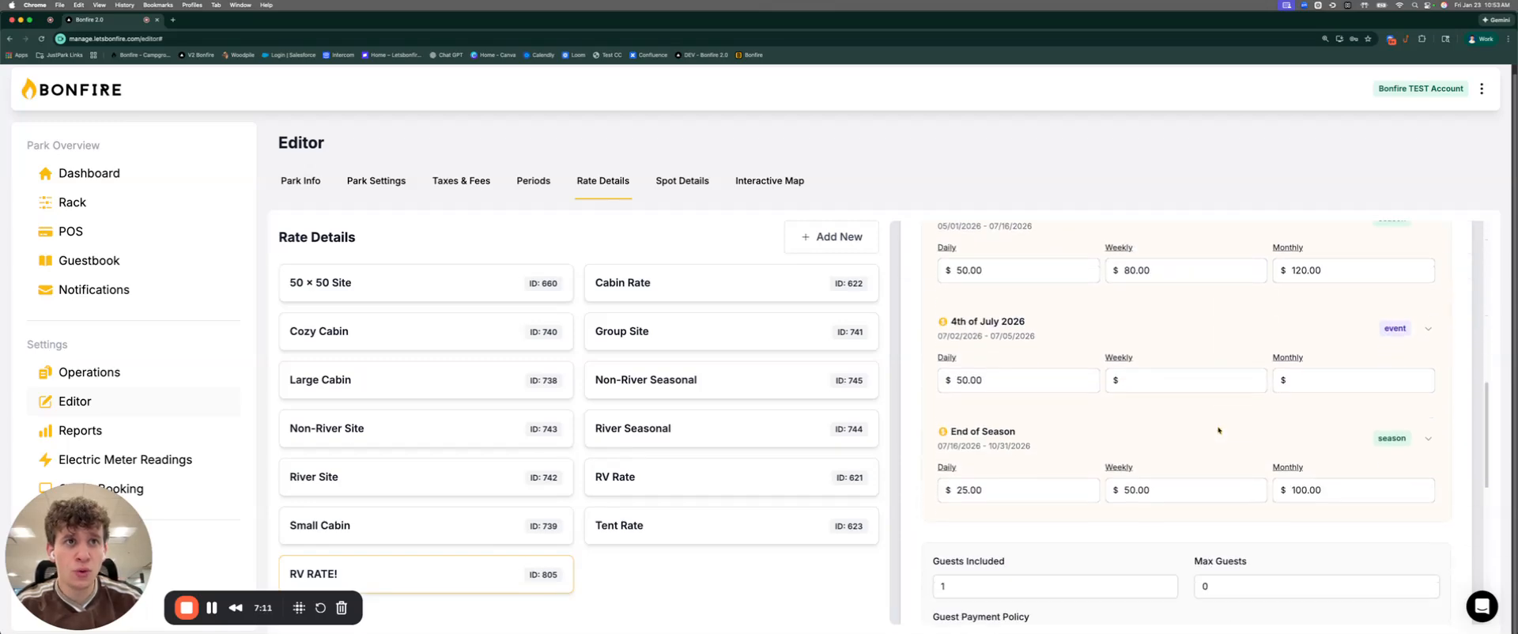
pyautogui.scroll(5, 1218, 429)
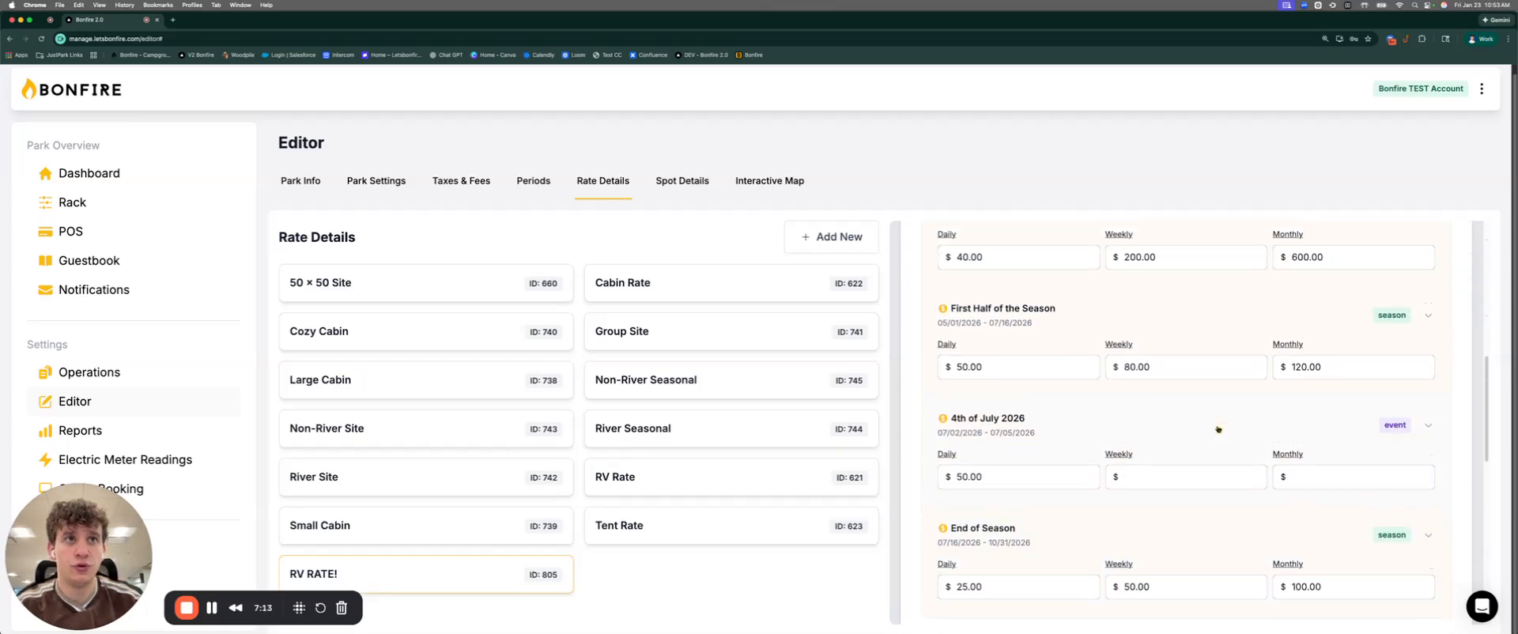
pyautogui.scroll(5, 1217, 430)
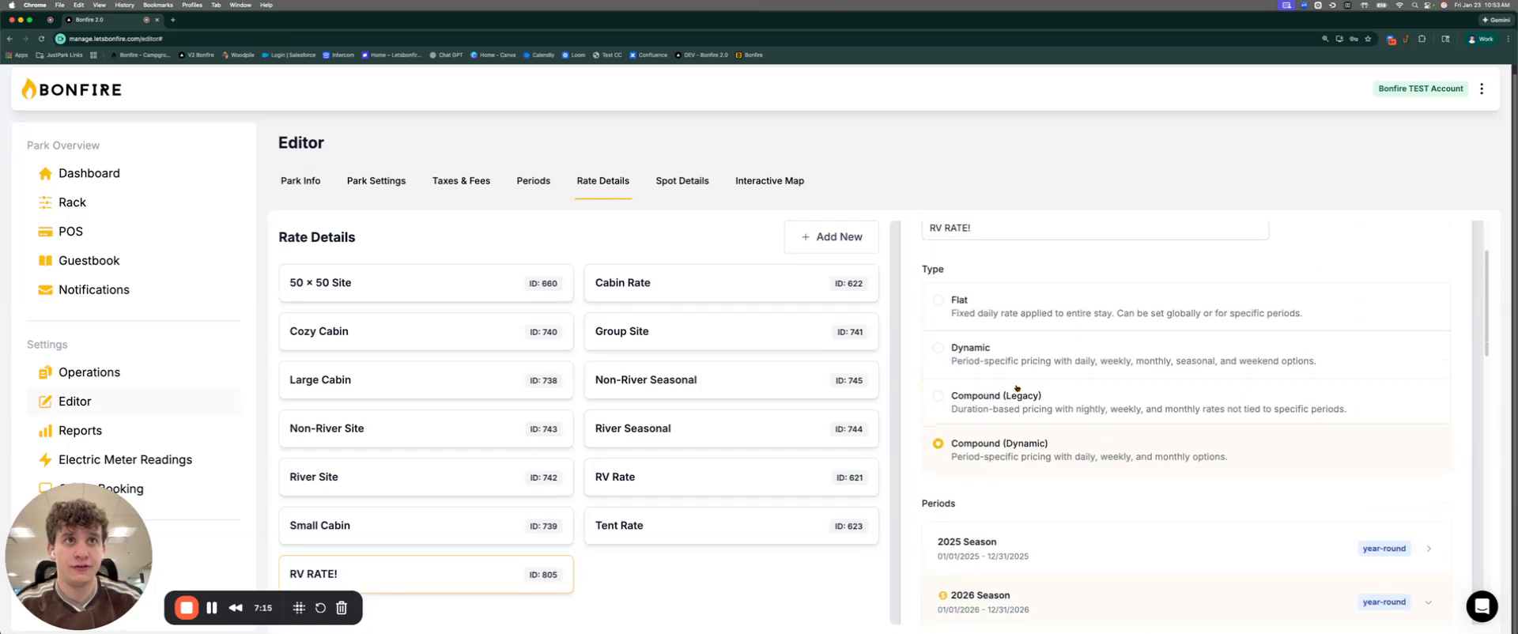
pyautogui.click(1020, 391)
pyautogui.scroll(-3, 1099, 409)
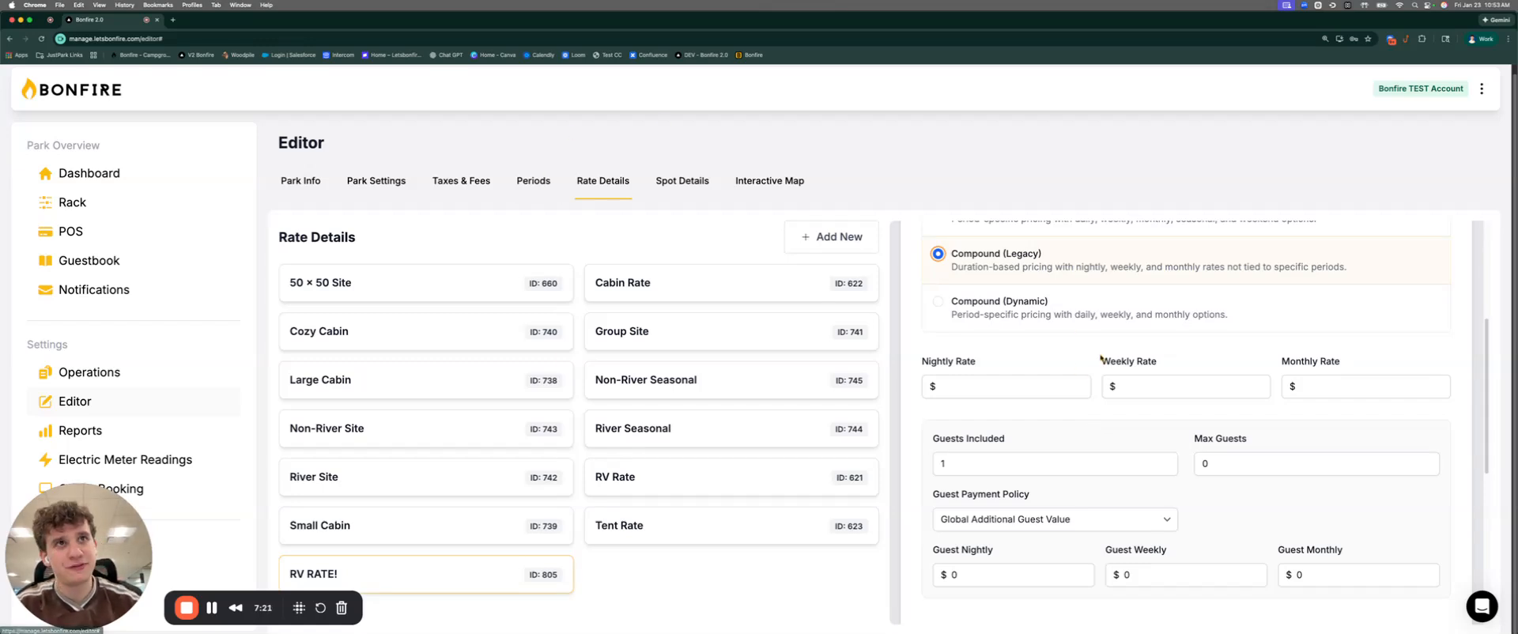
pyautogui.scroll(1, 1005, 356)
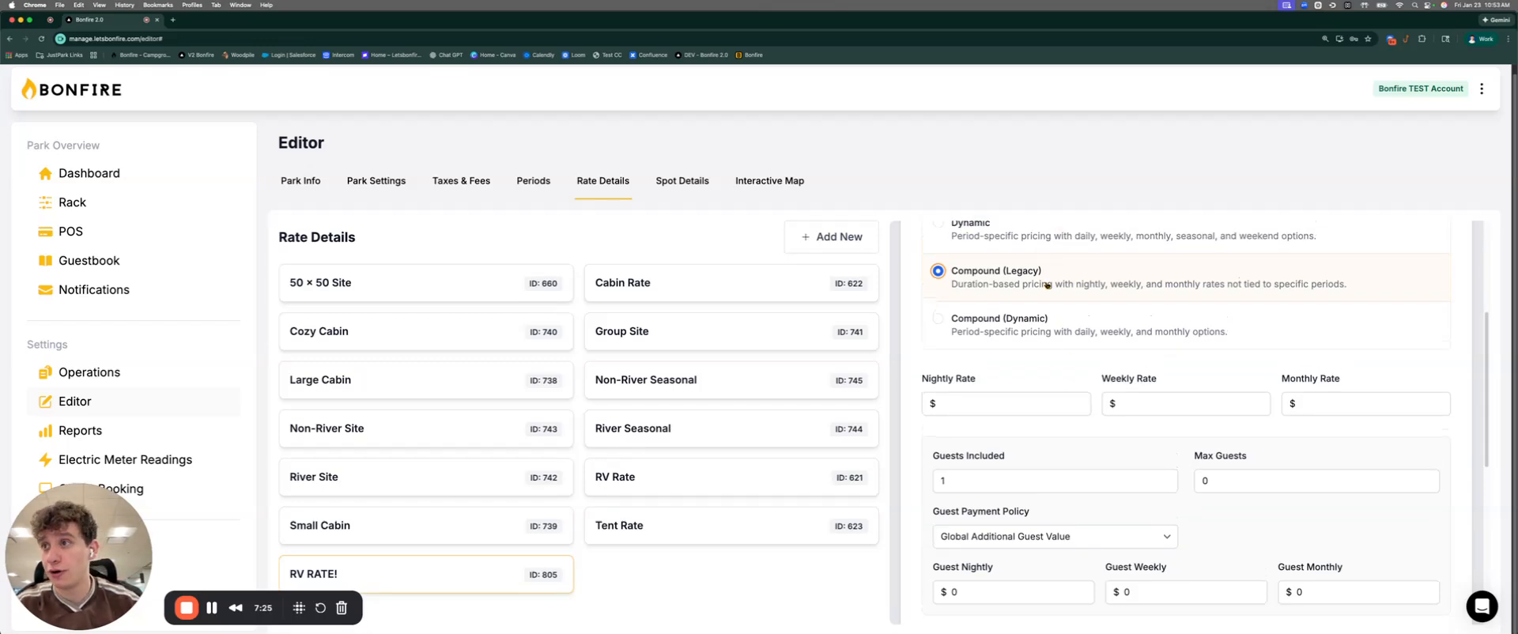
pyautogui.scroll(2, 1041, 316)
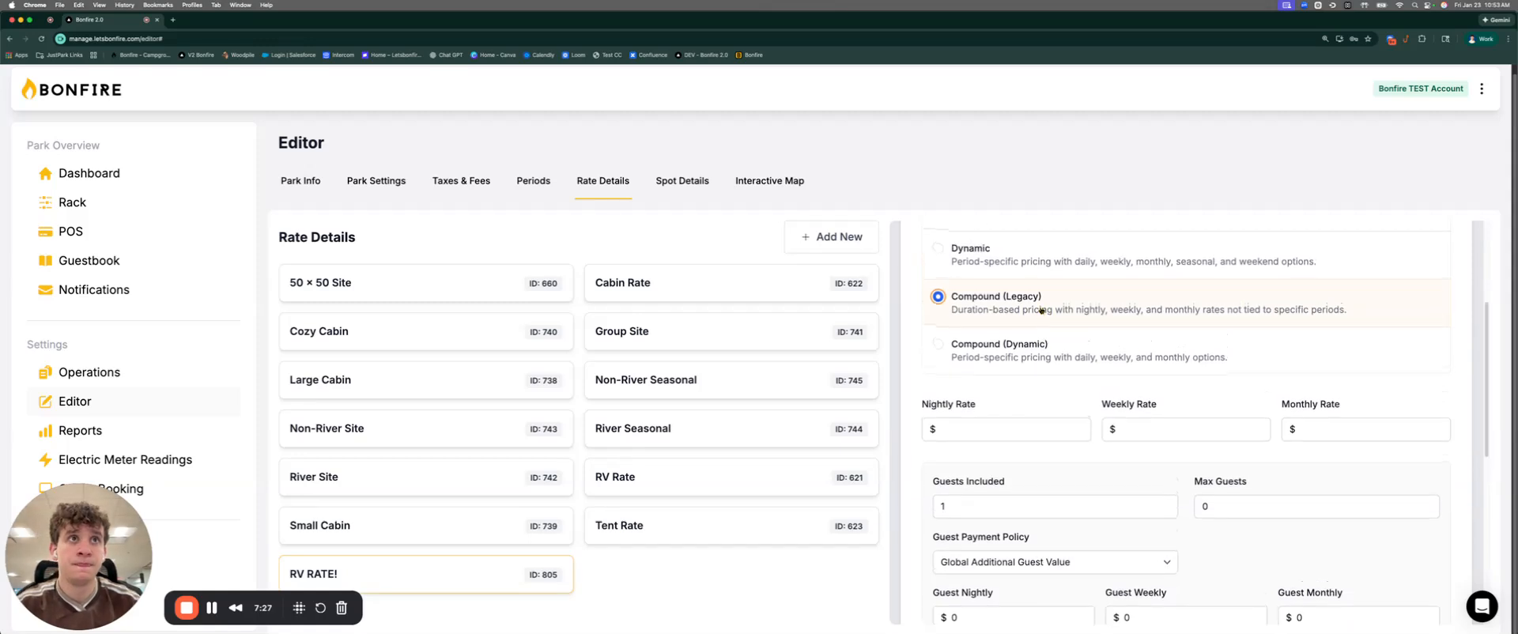
# Step: Switch the rate type to Dynamic and expand the 2026 Season pricing
pyautogui.click(1069, 265)
pyautogui.scroll(-3, 1076, 373)
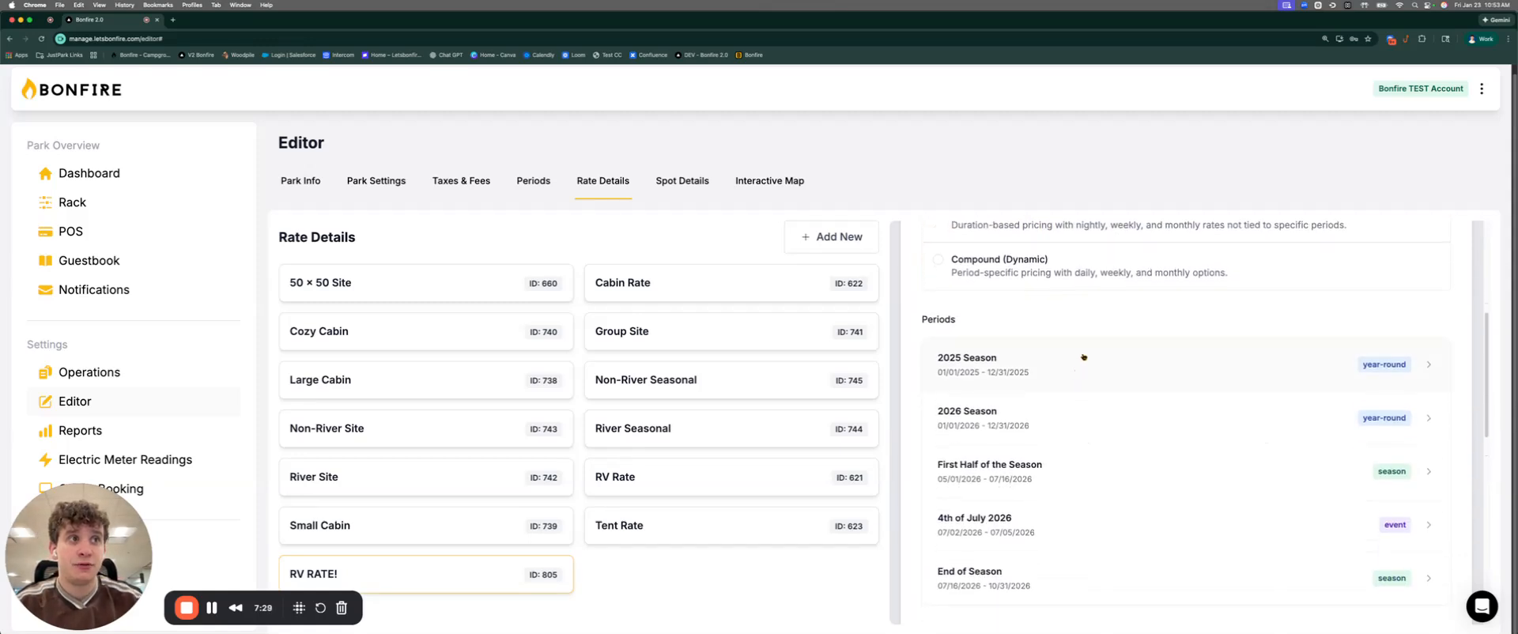
pyautogui.click(1067, 413)
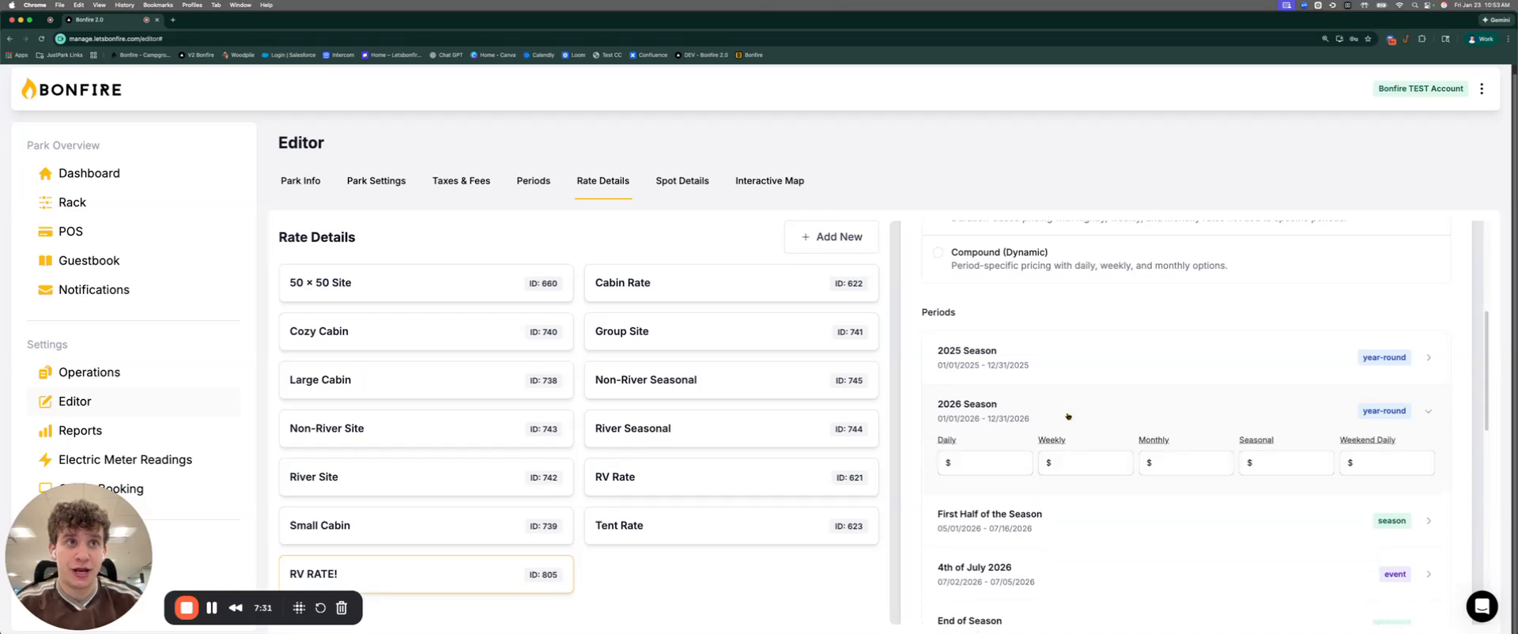
pyautogui.scroll(-1, 1034, 423)
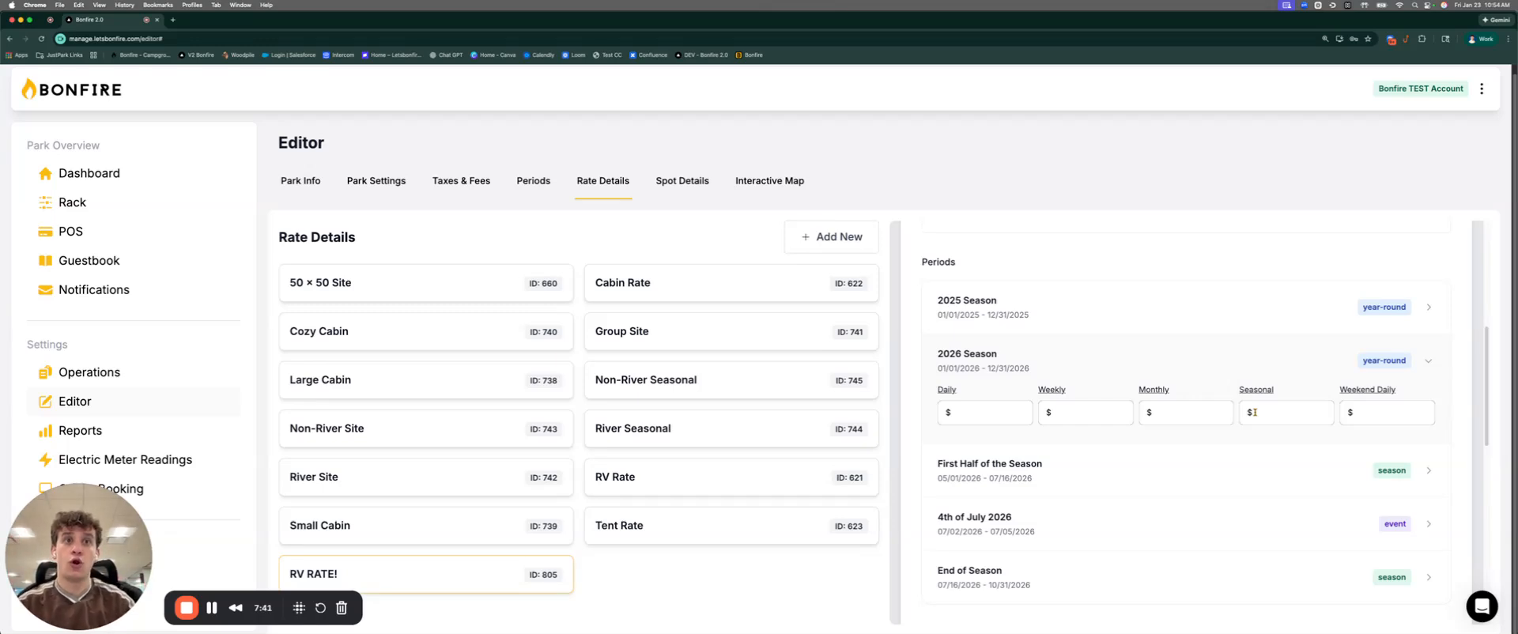
# Step: Set the First Half of the Season's seasonal price to $2000 and go to the 2026 Season's weekend daily price
pyautogui.click(1076, 475)
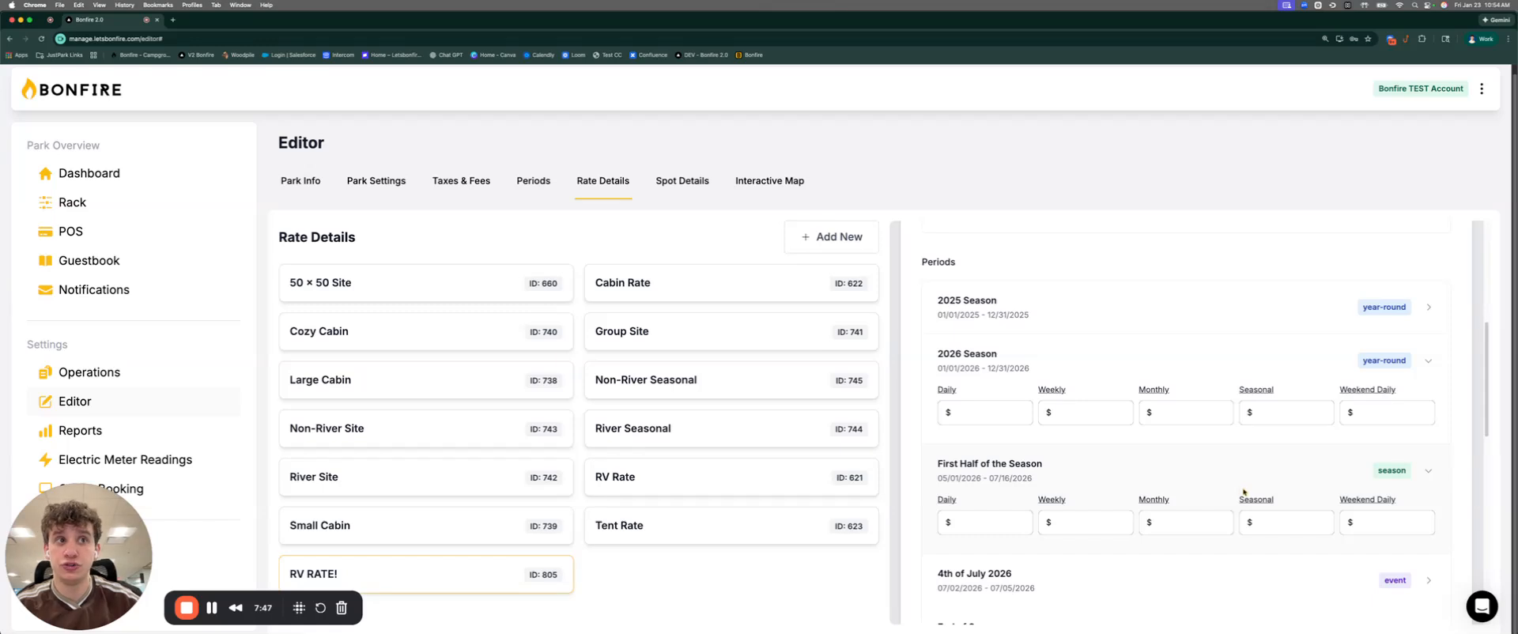
pyautogui.click(1260, 519)
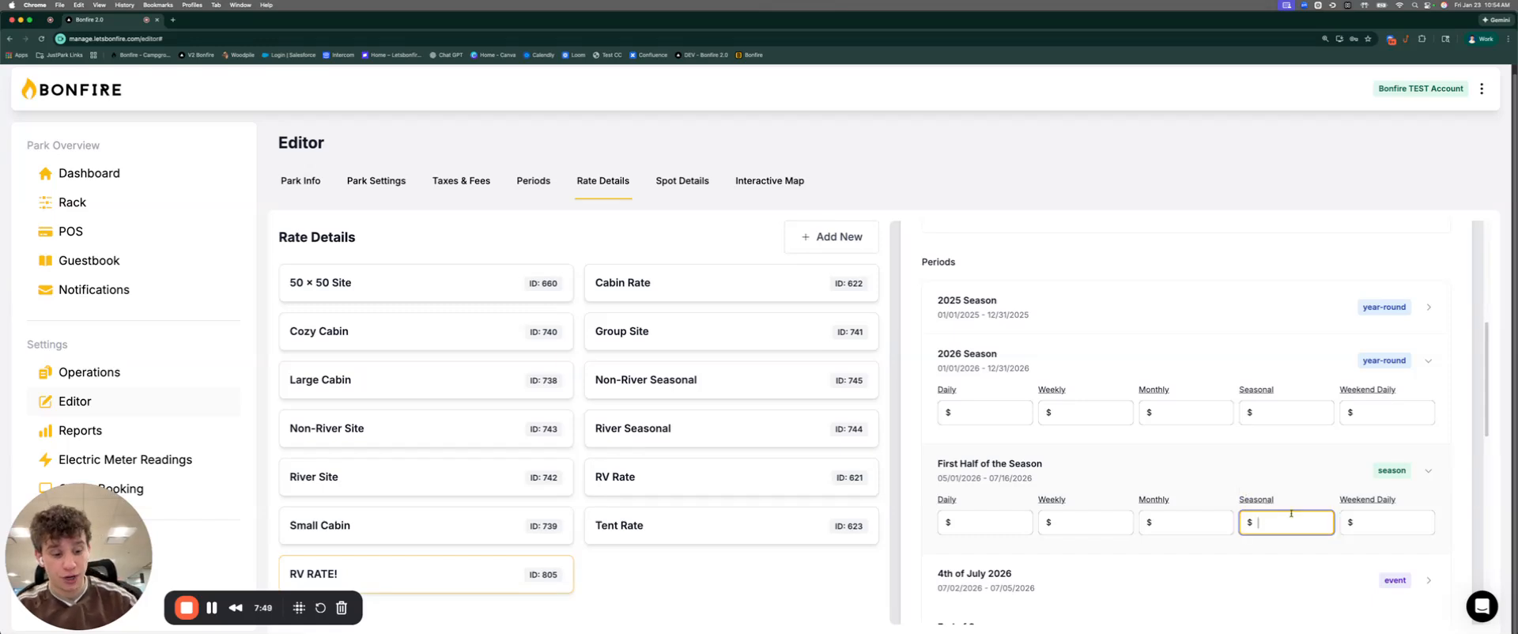
pyautogui.write('2000')
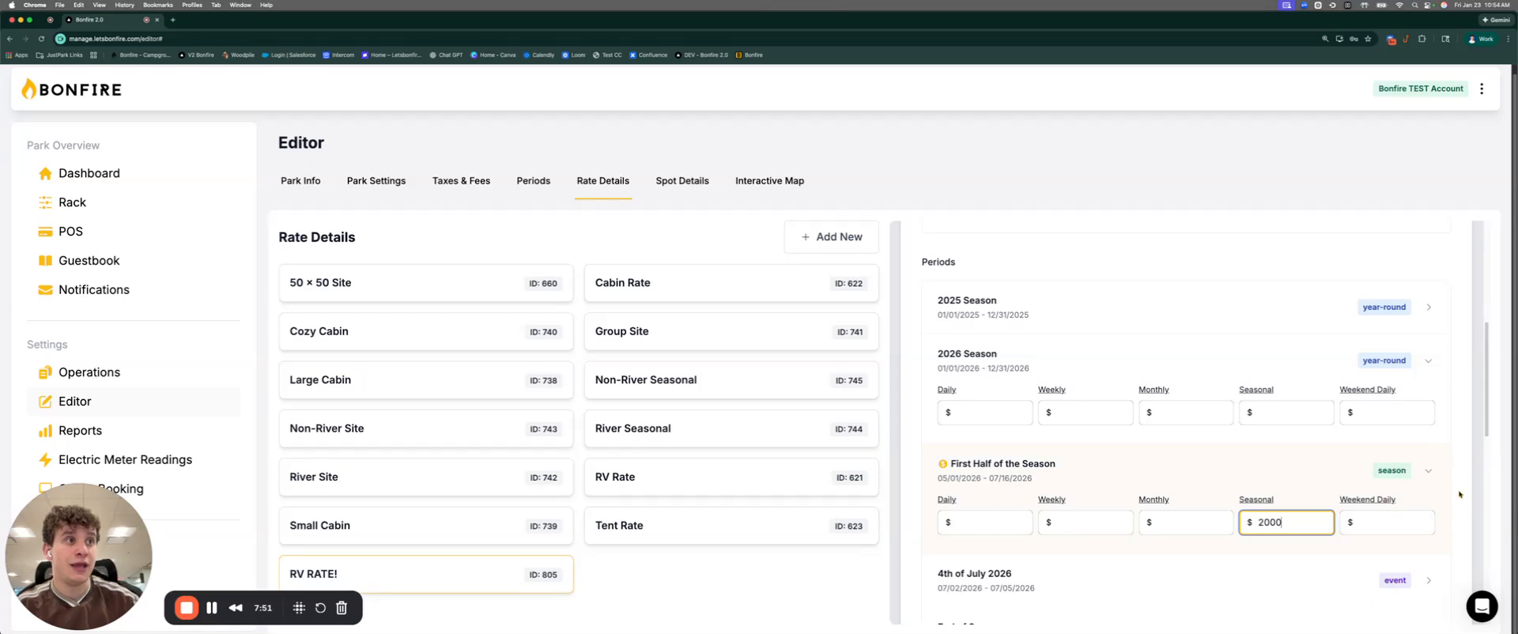
pyautogui.click(1459, 494)
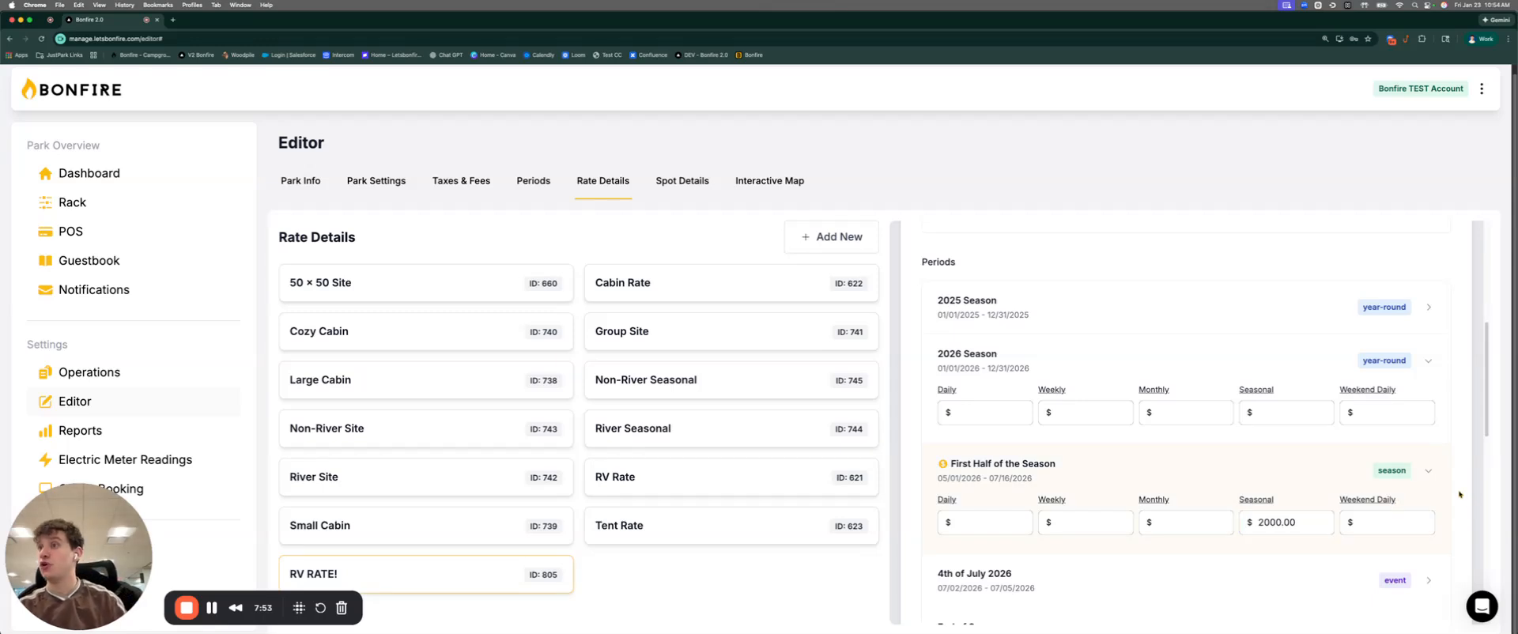
pyautogui.click(1380, 514)
pyautogui.click(1382, 406)
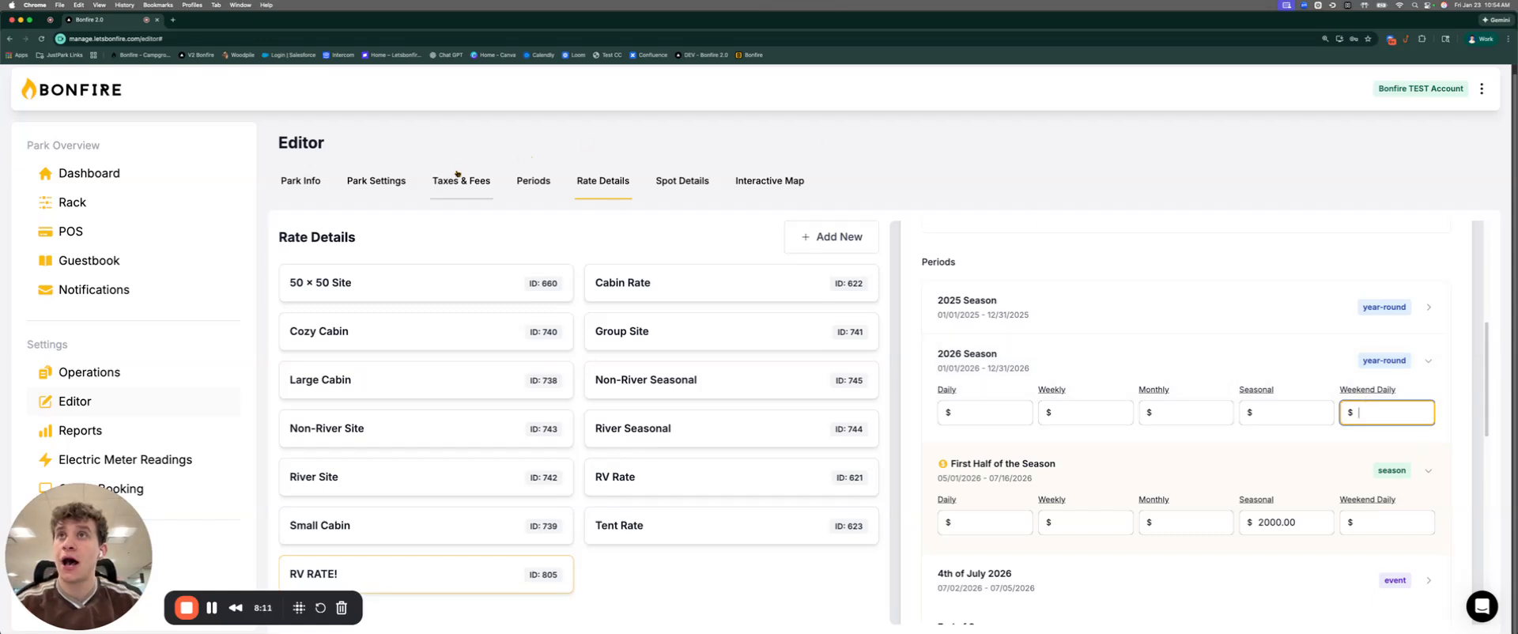
# Step: Examine the weekend day options for dynamic pricing in Park Settings, keeping Saturday & Sunday selected
pyautogui.click(376, 181)
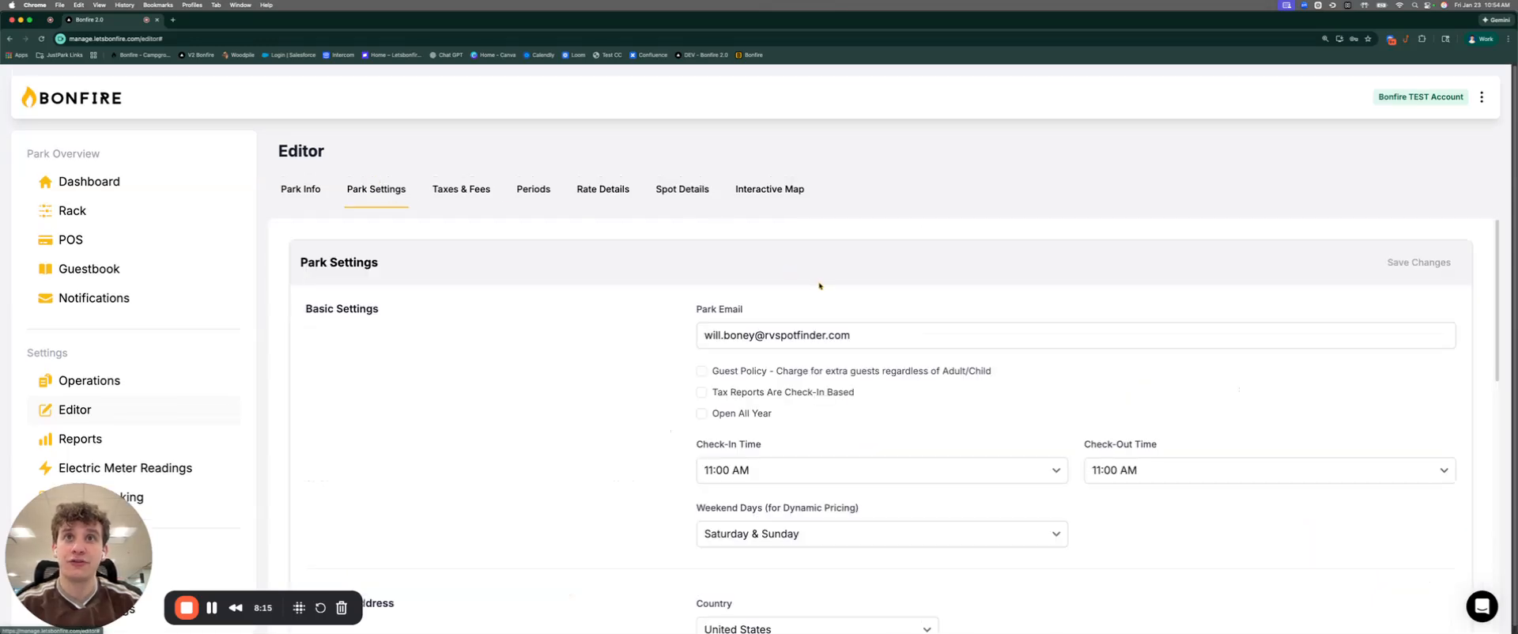
pyautogui.scroll(-3, 790, 309)
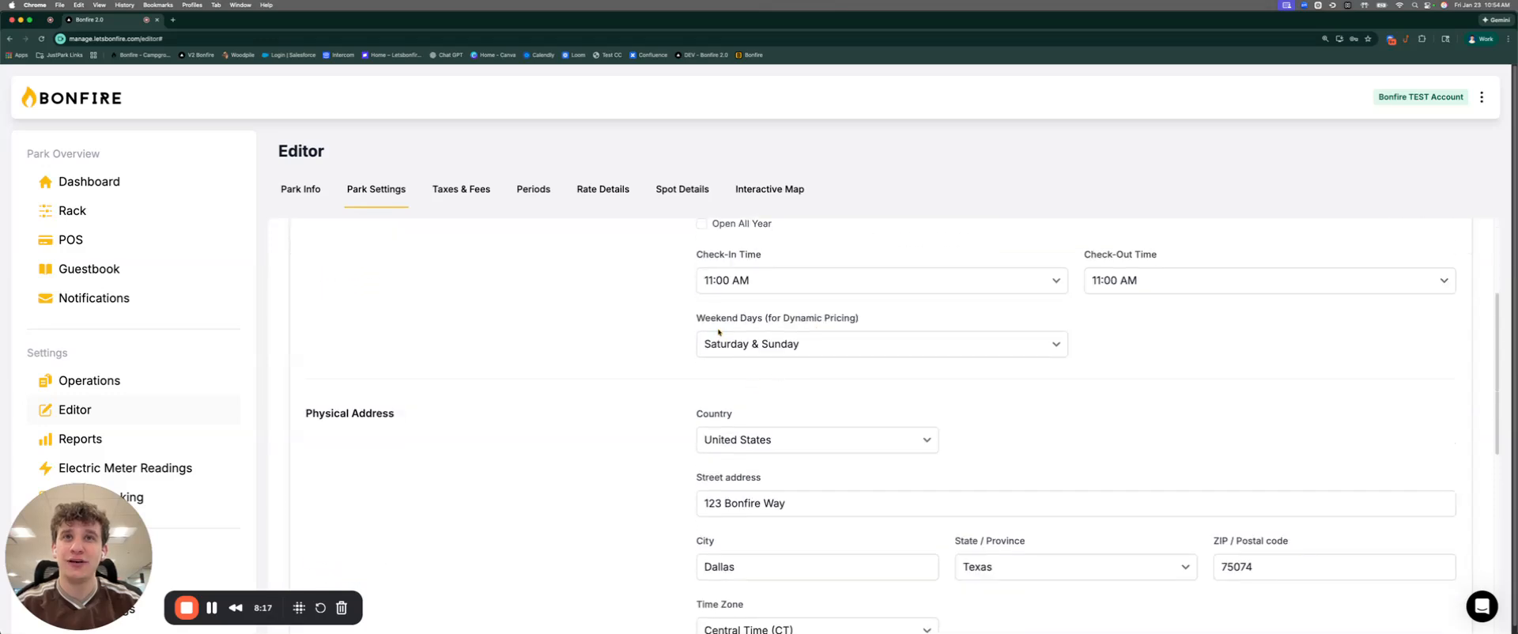
pyautogui.moveTo(697, 318); pyautogui.dragTo(875, 315)
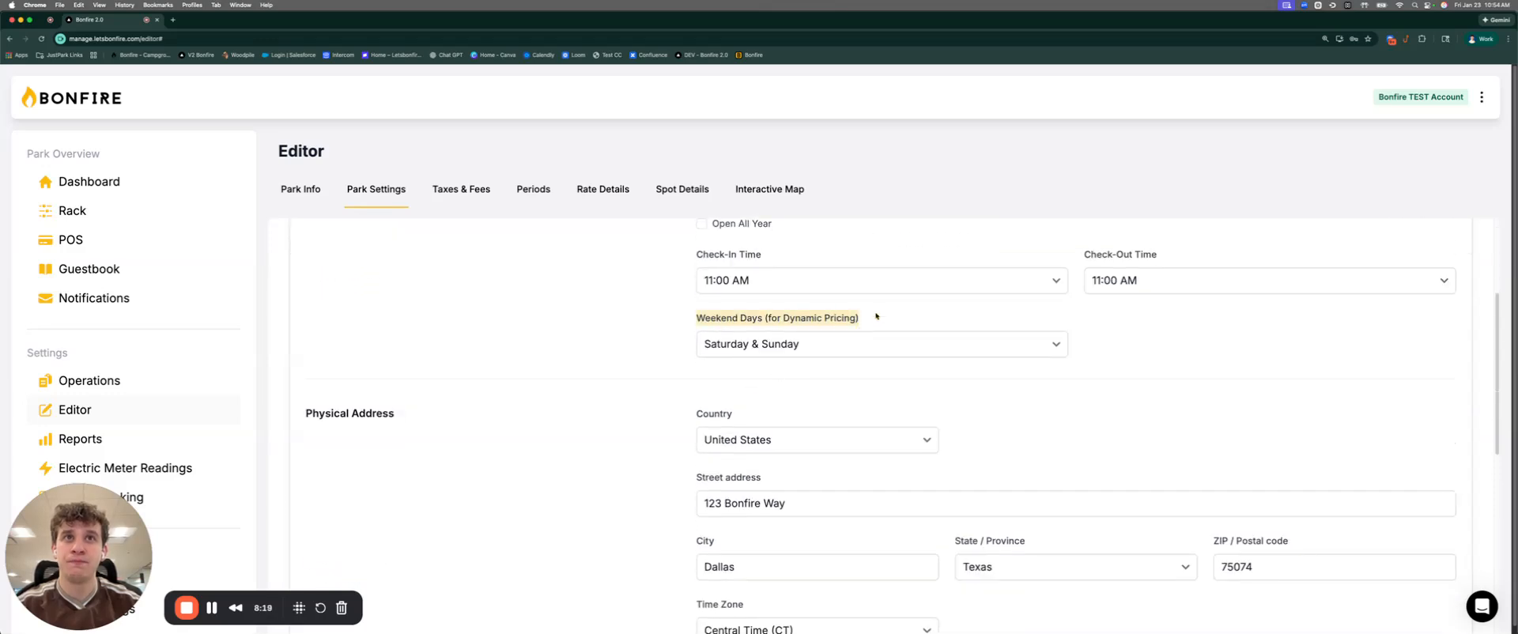
pyautogui.click(814, 343)
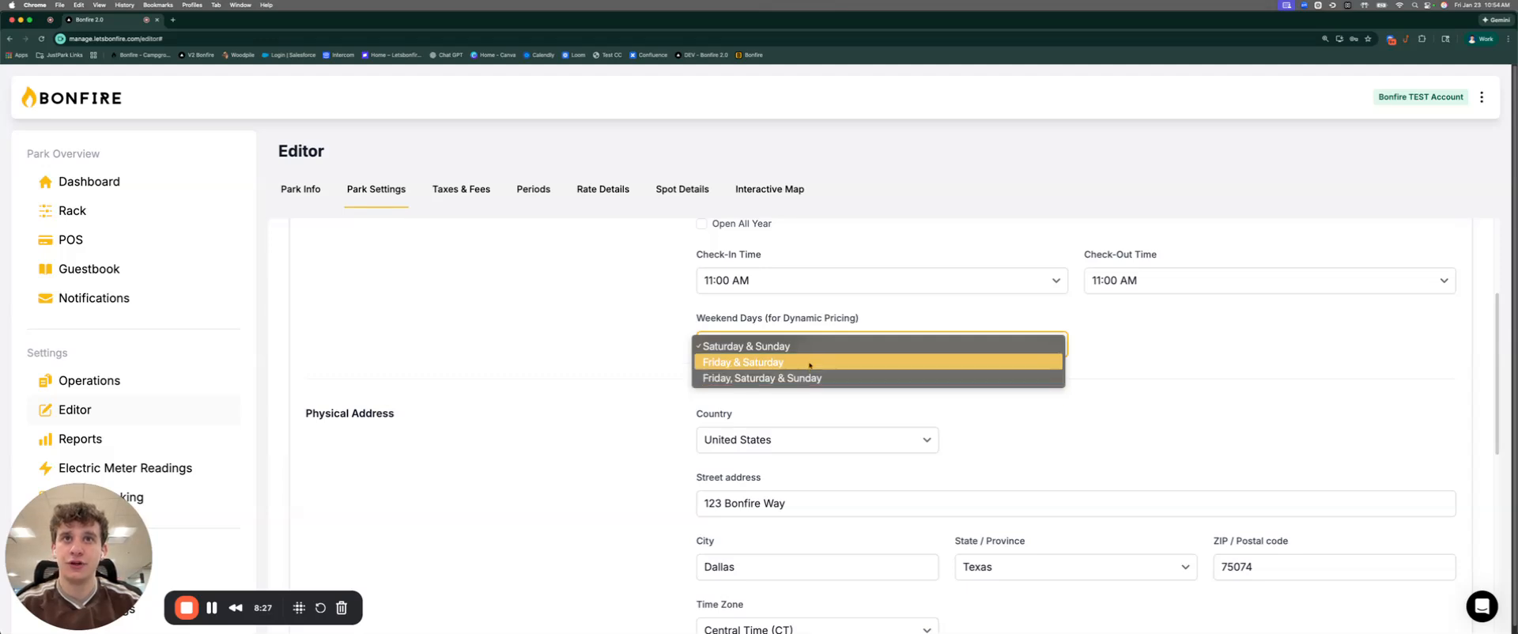
pyautogui.click(822, 347)
pyautogui.scroll(3, 1210, 364)
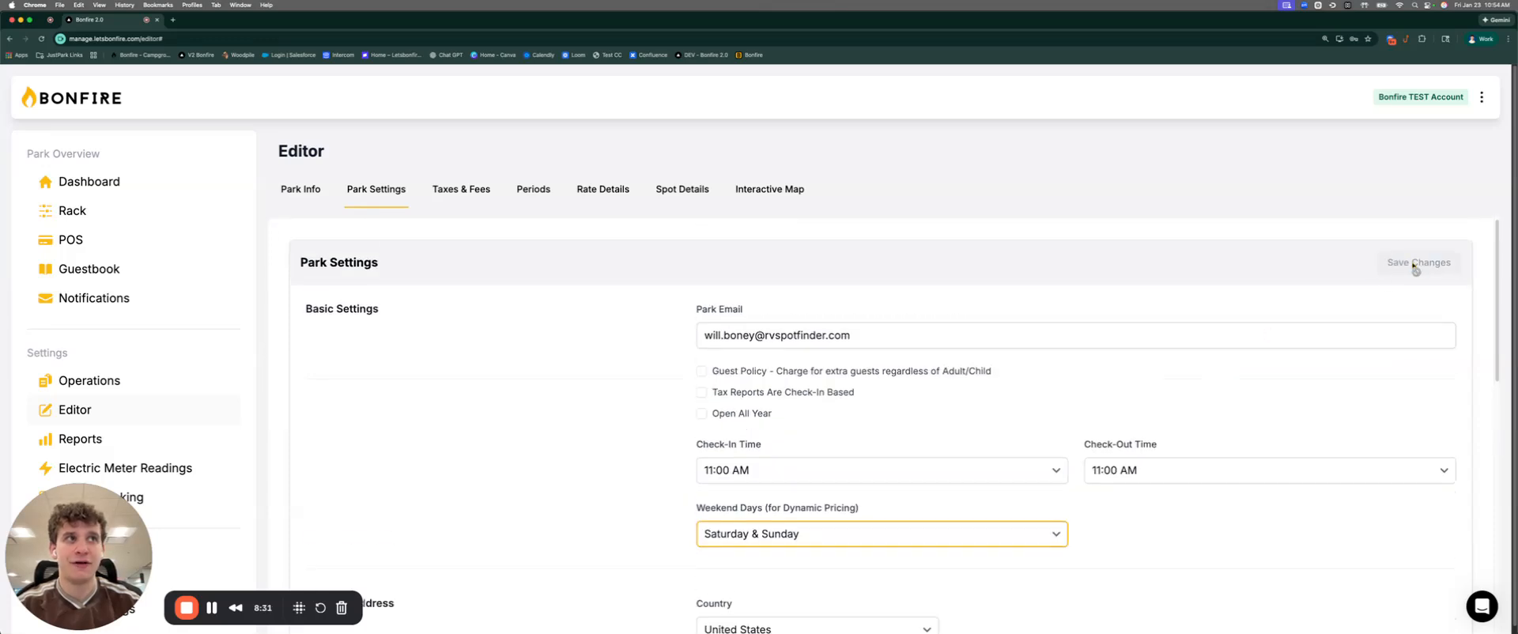
pyautogui.click(722, 532)
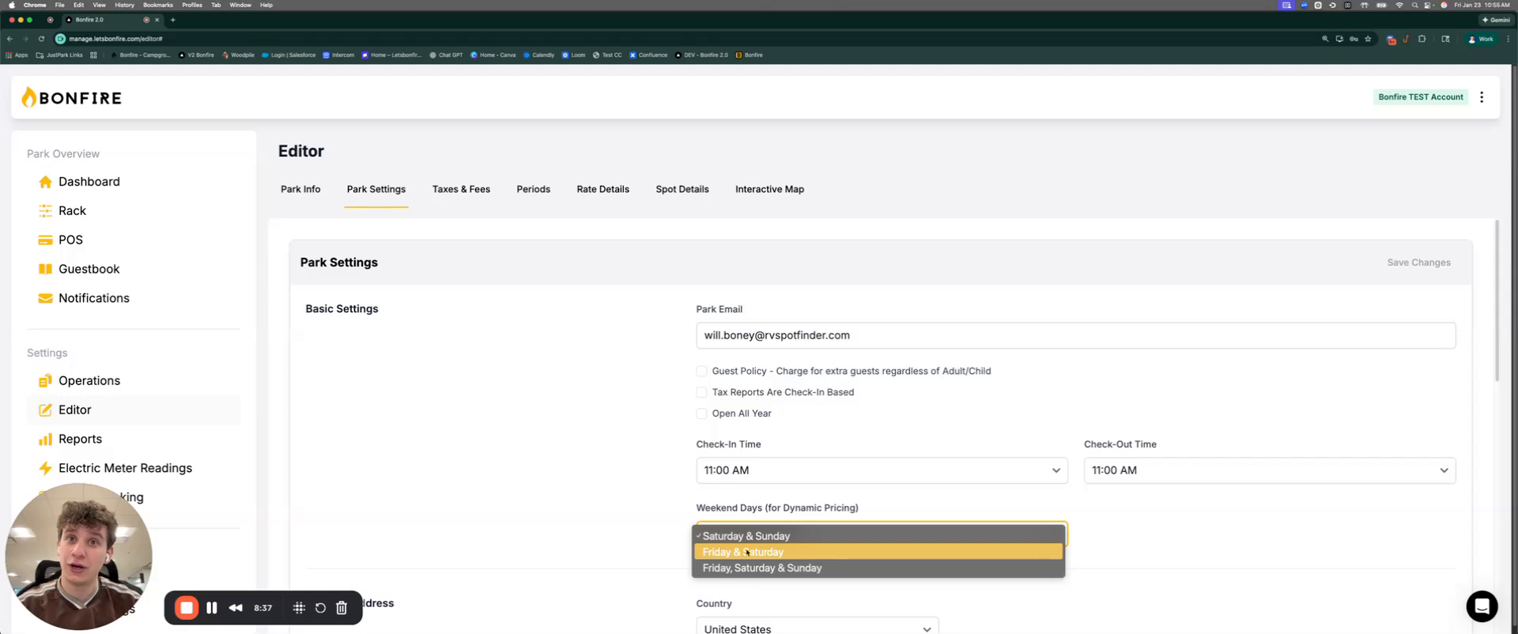
pyautogui.click(743, 536)
# Step: Reopen the RV RATE! rate in Rate Details and switch its type to Dynamic
pyautogui.click(582, 189)
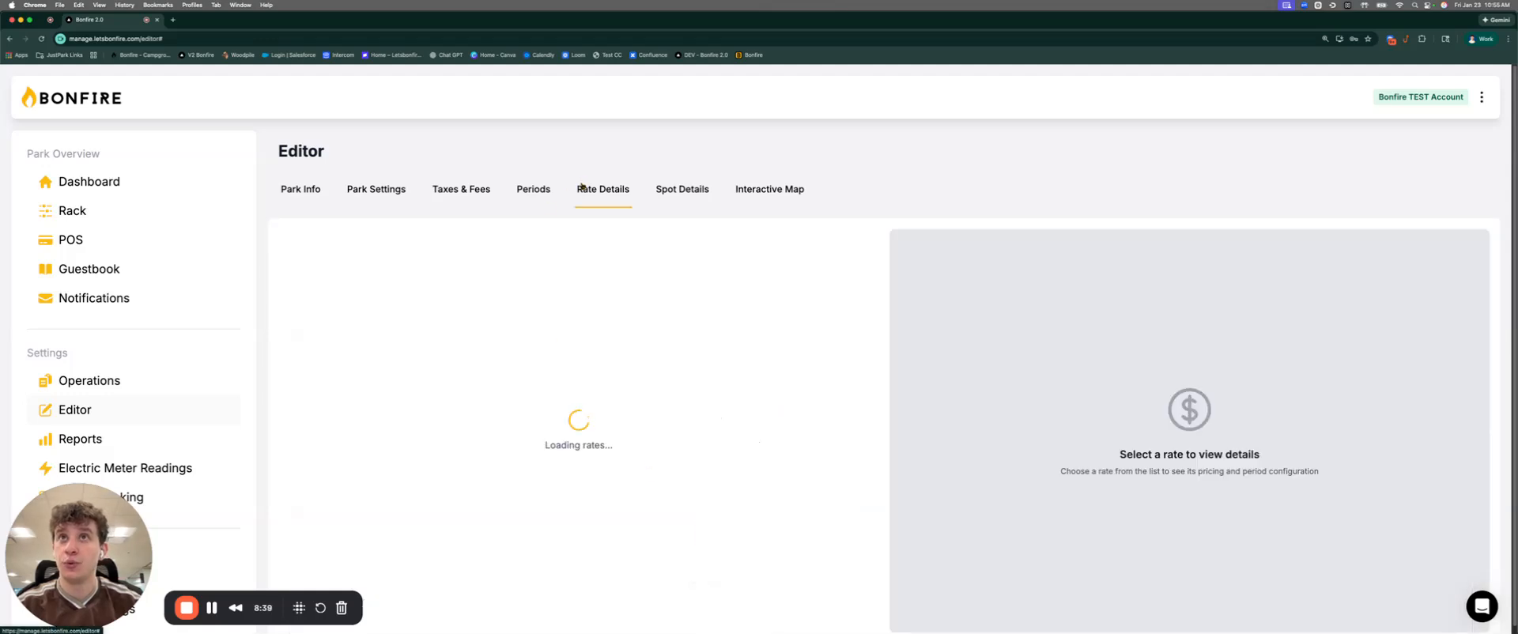
pyautogui.scroll(-1, 491, 442)
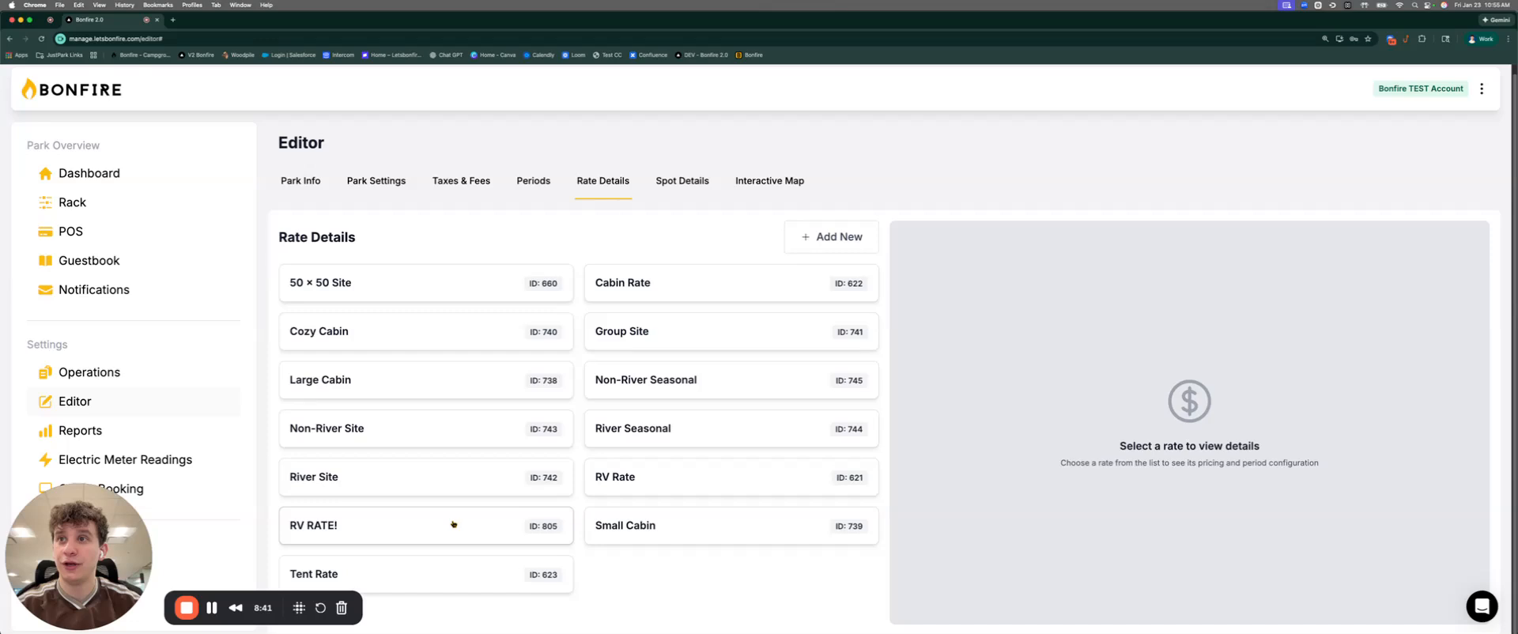
pyautogui.scroll(-4, 1040, 354)
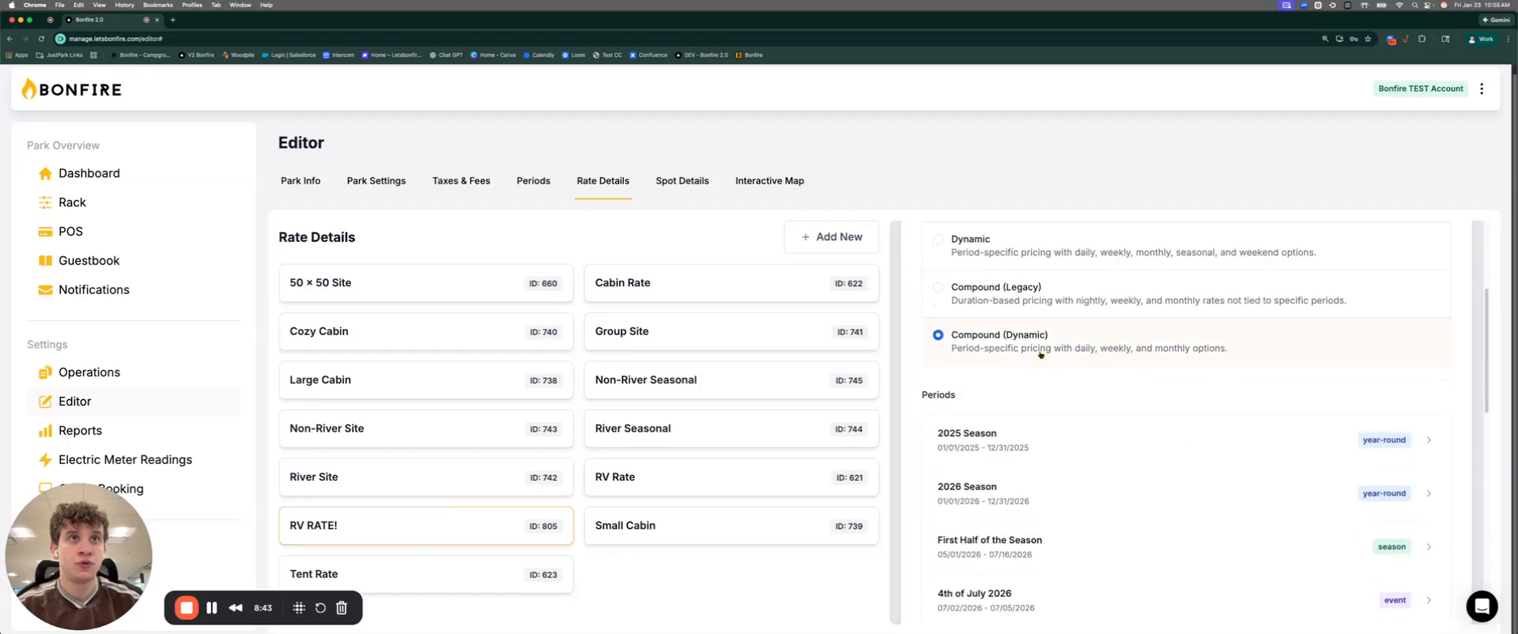
pyautogui.click(1040, 354)
pyautogui.scroll(-3, 1051, 395)
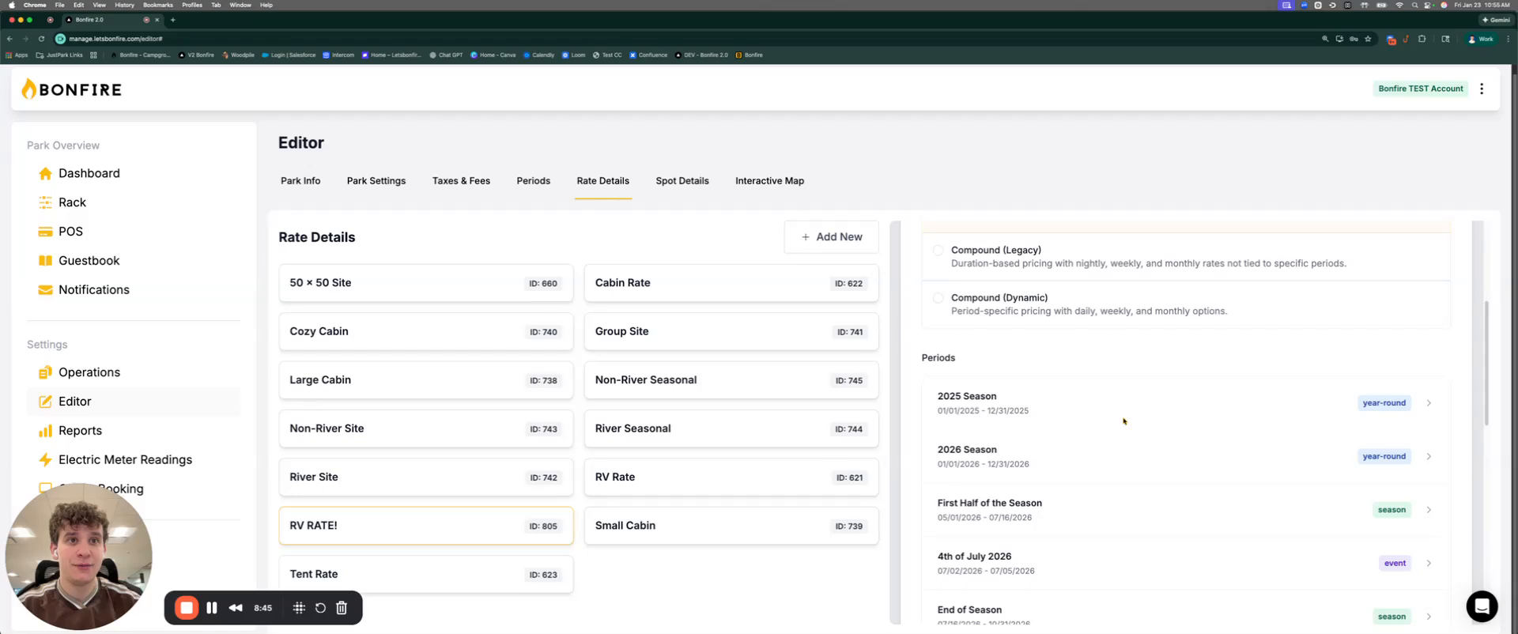
# Step: Expand the 2026 Season and set its weekend daily price to $40
pyautogui.click(1059, 443)
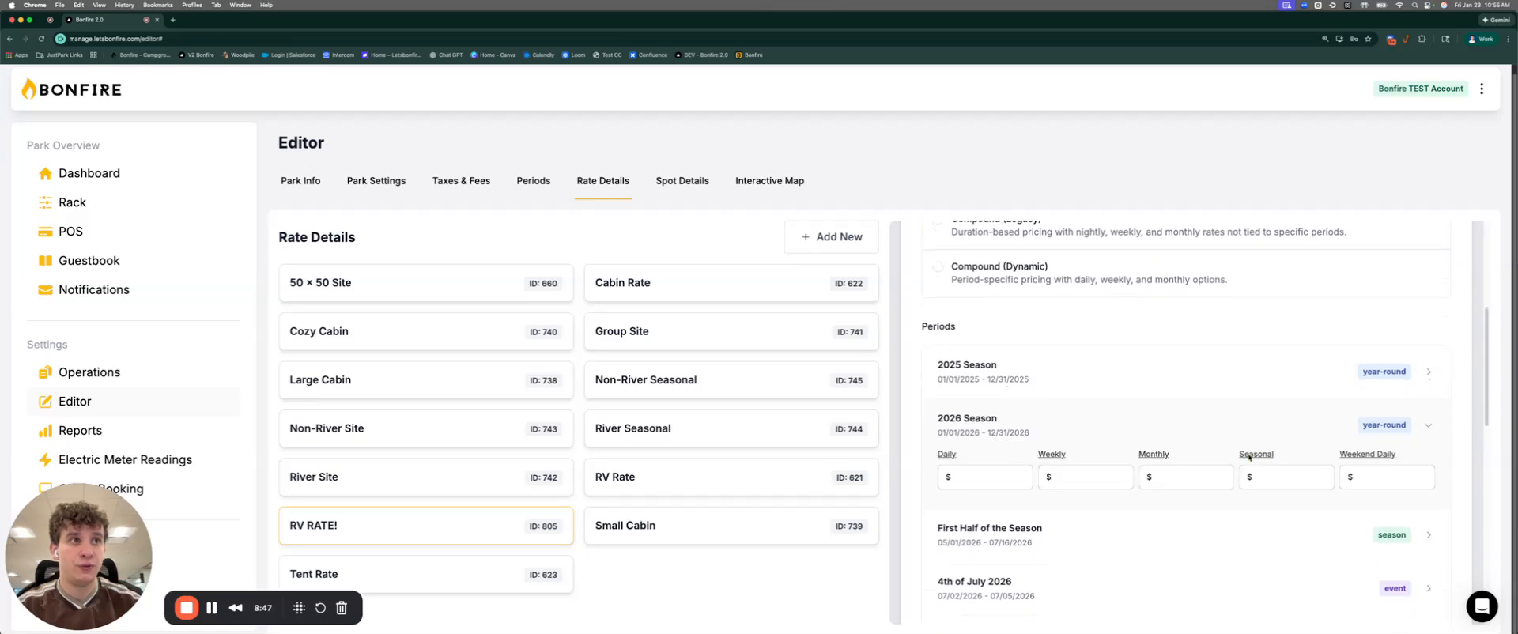
pyautogui.click(1352, 476)
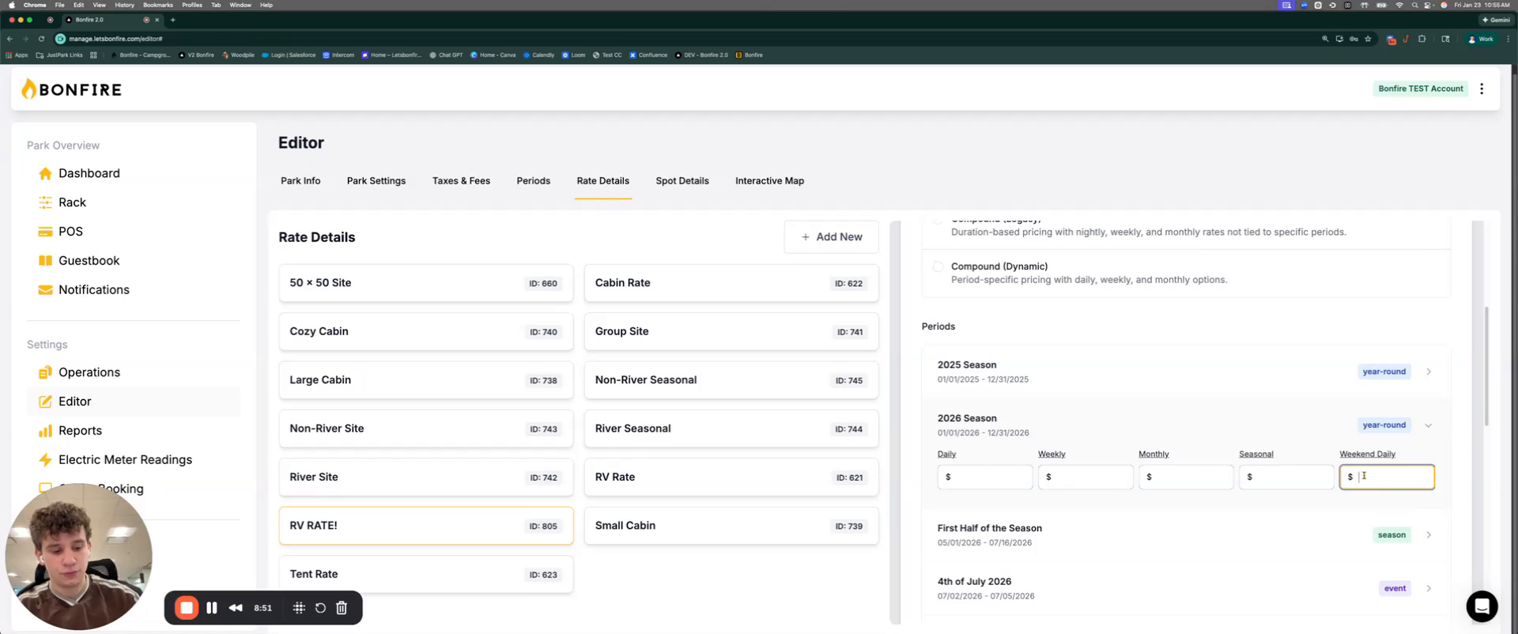
pyautogui.write('40')
pyautogui.click(1465, 446)
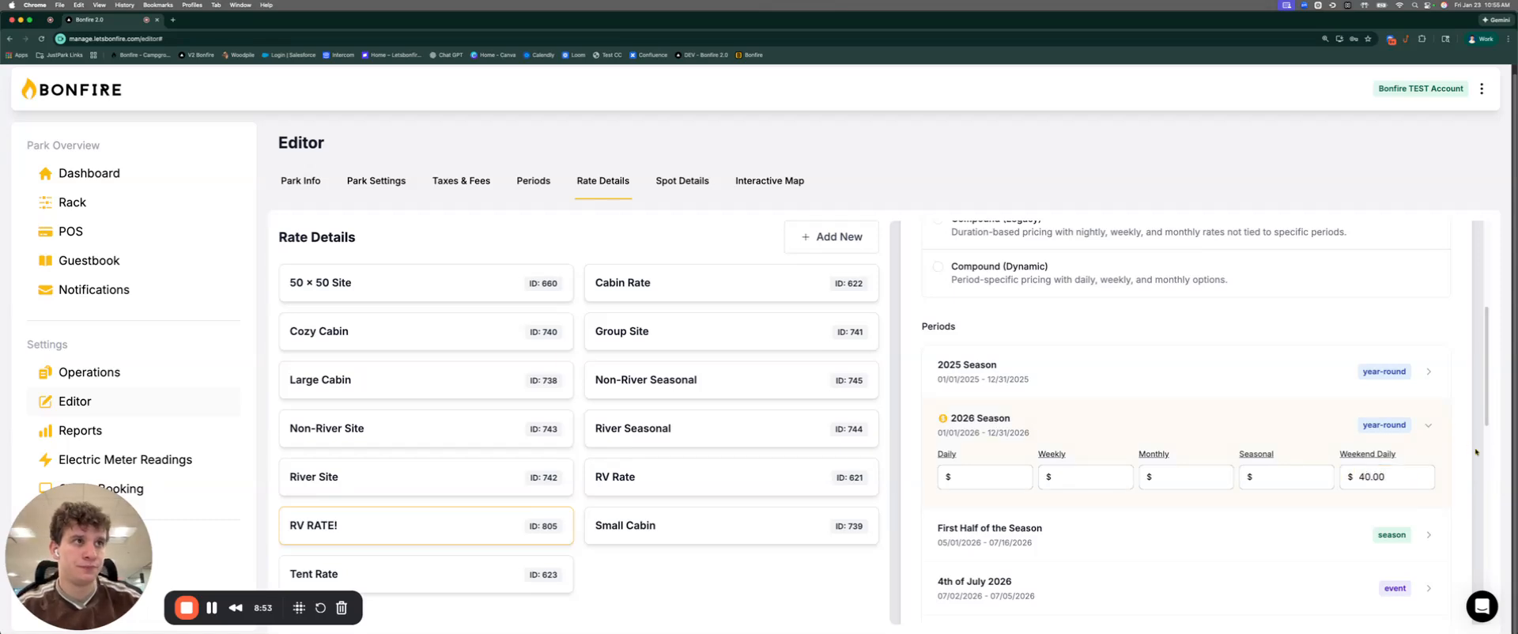
# Step: Switch the rate type to Flat and enter a nightly rate of $40
pyautogui.scroll(2, 1263, 415)
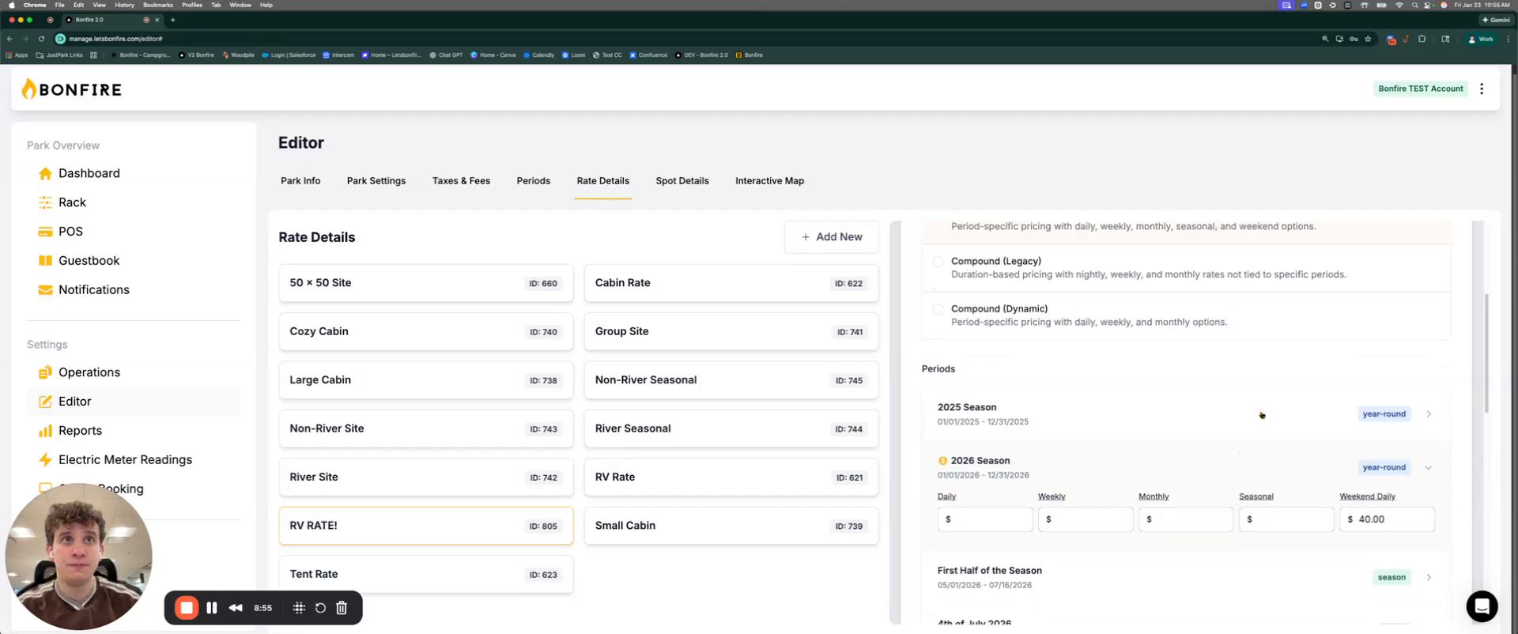
pyautogui.click(1012, 307)
pyautogui.scroll(-3, 1173, 407)
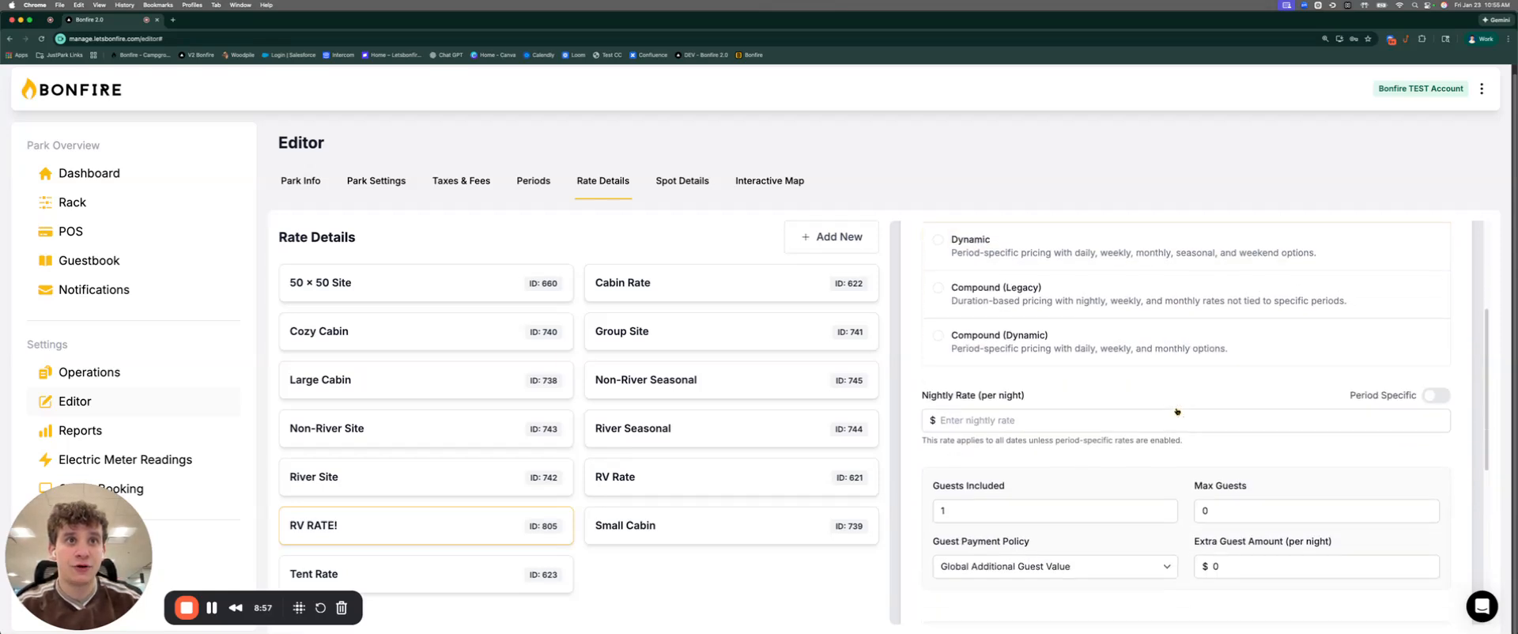
pyautogui.click(1038, 396)
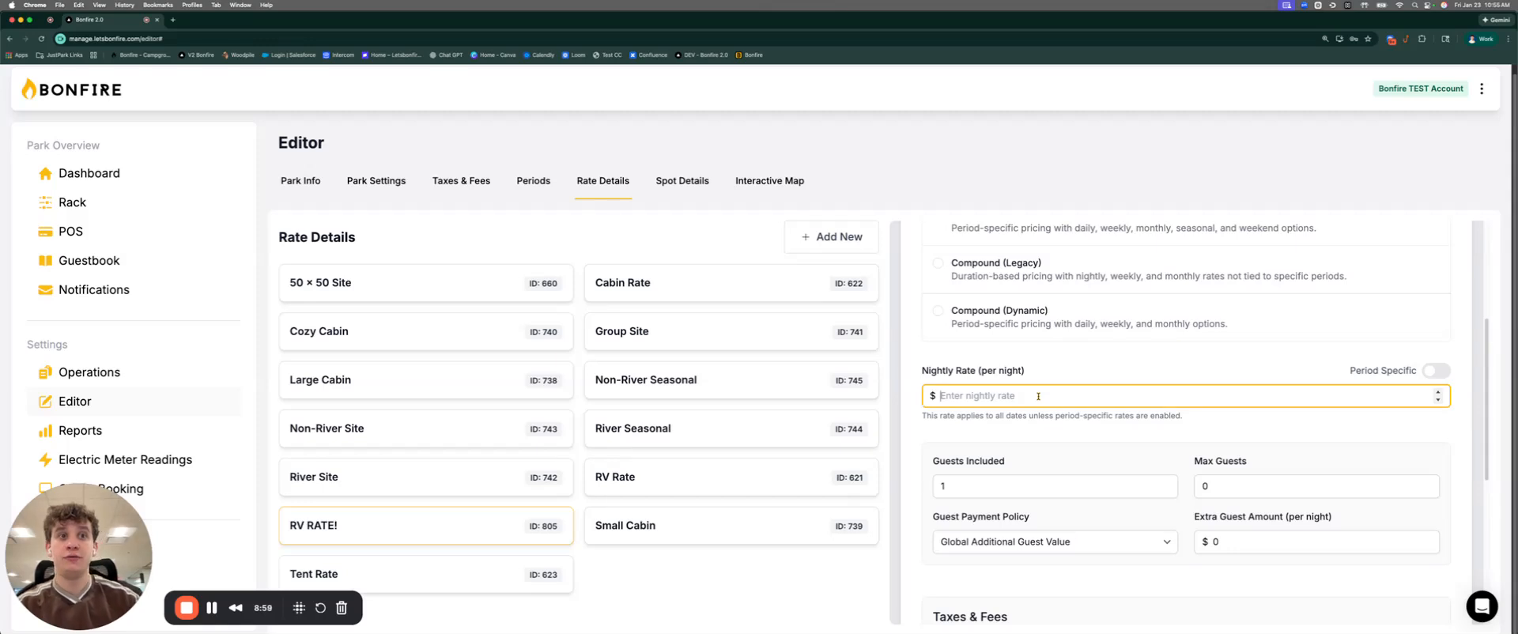
pyautogui.write('40')
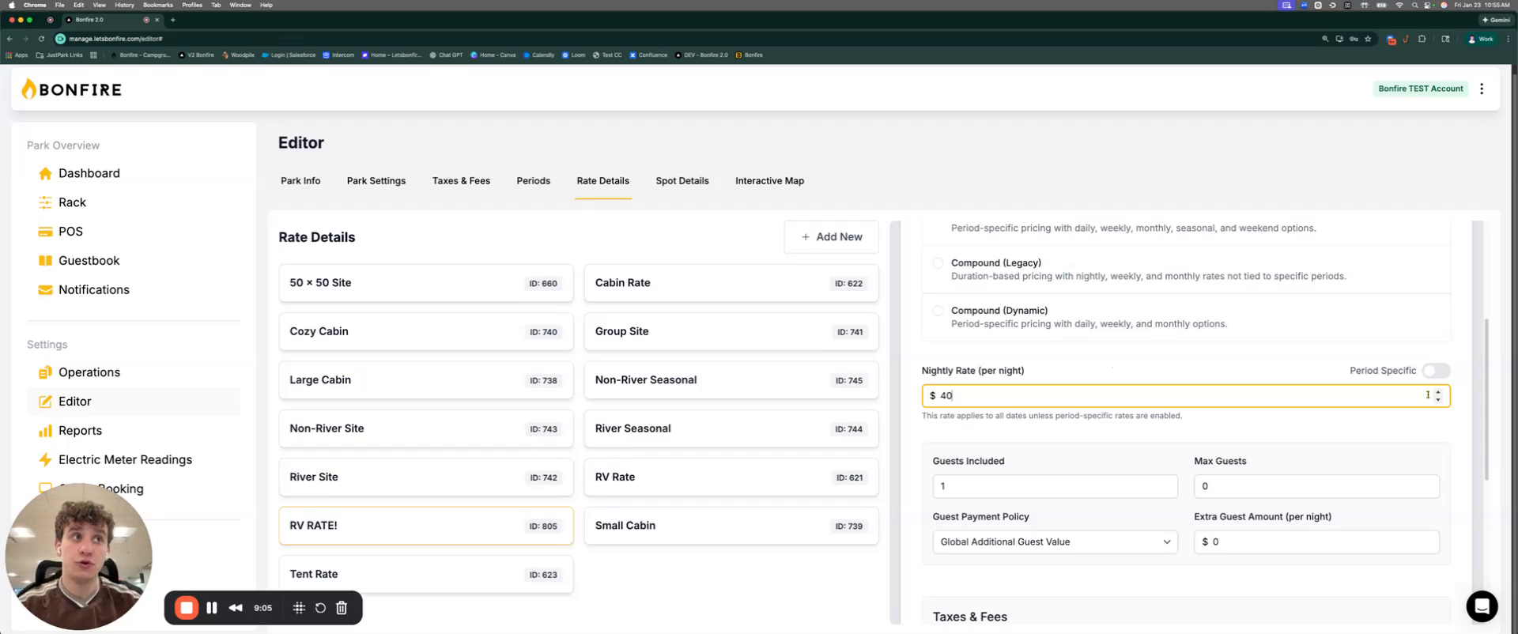
# Step: Enable period-specific flat rates and set the First Half of the Season's period rate to $40
pyautogui.click(1443, 374)
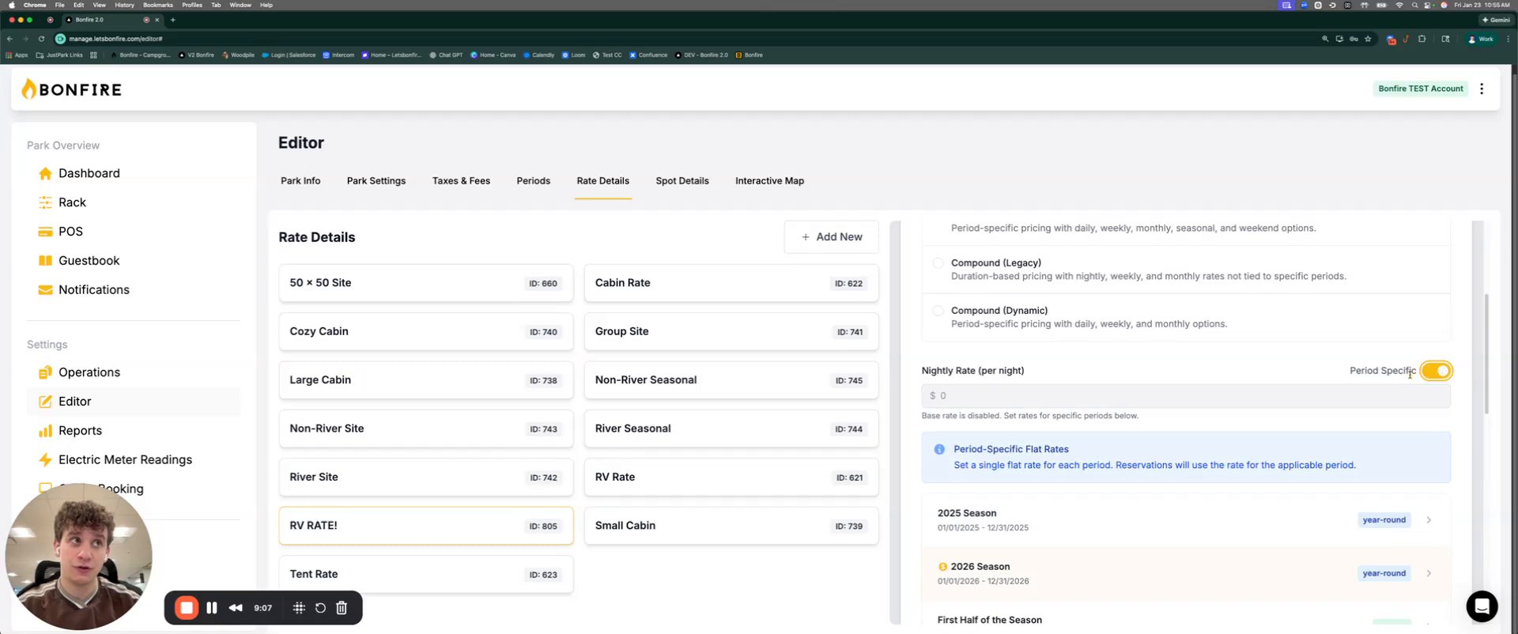
pyautogui.scroll(-5, 1077, 443)
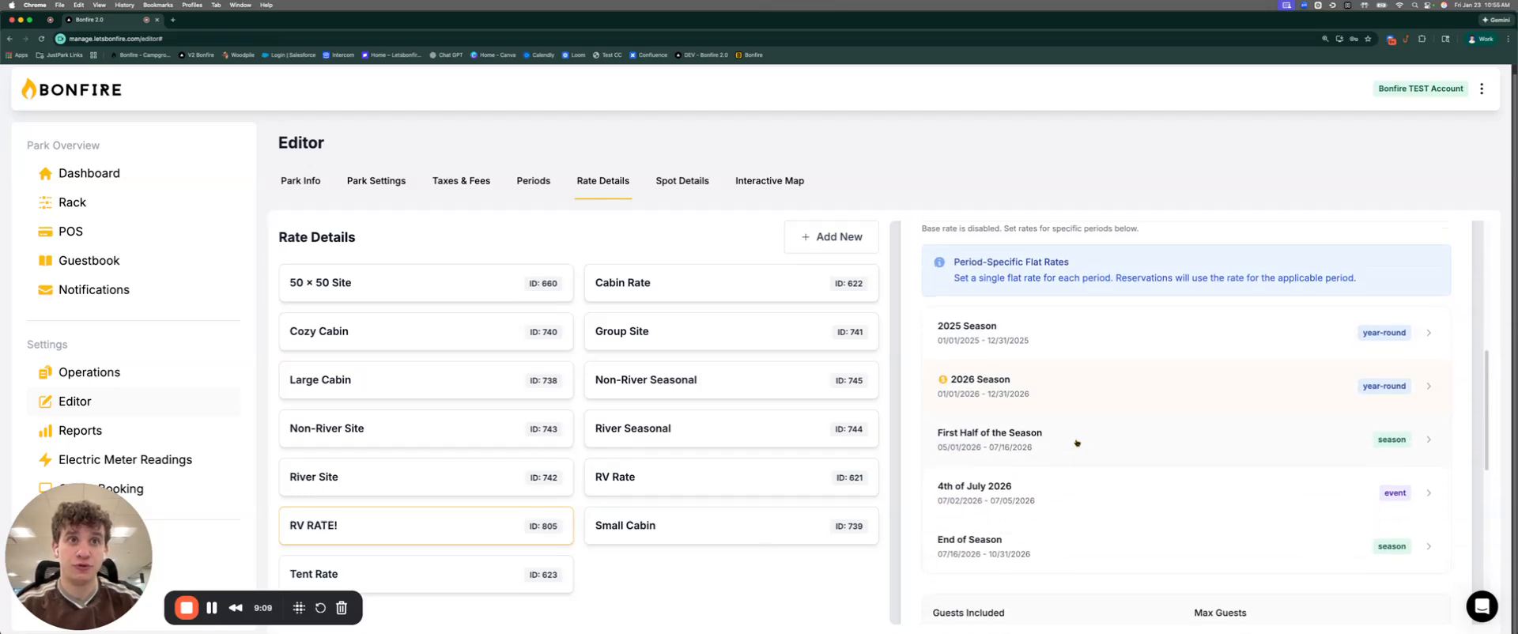
pyautogui.click(1077, 443)
pyautogui.click(1008, 487)
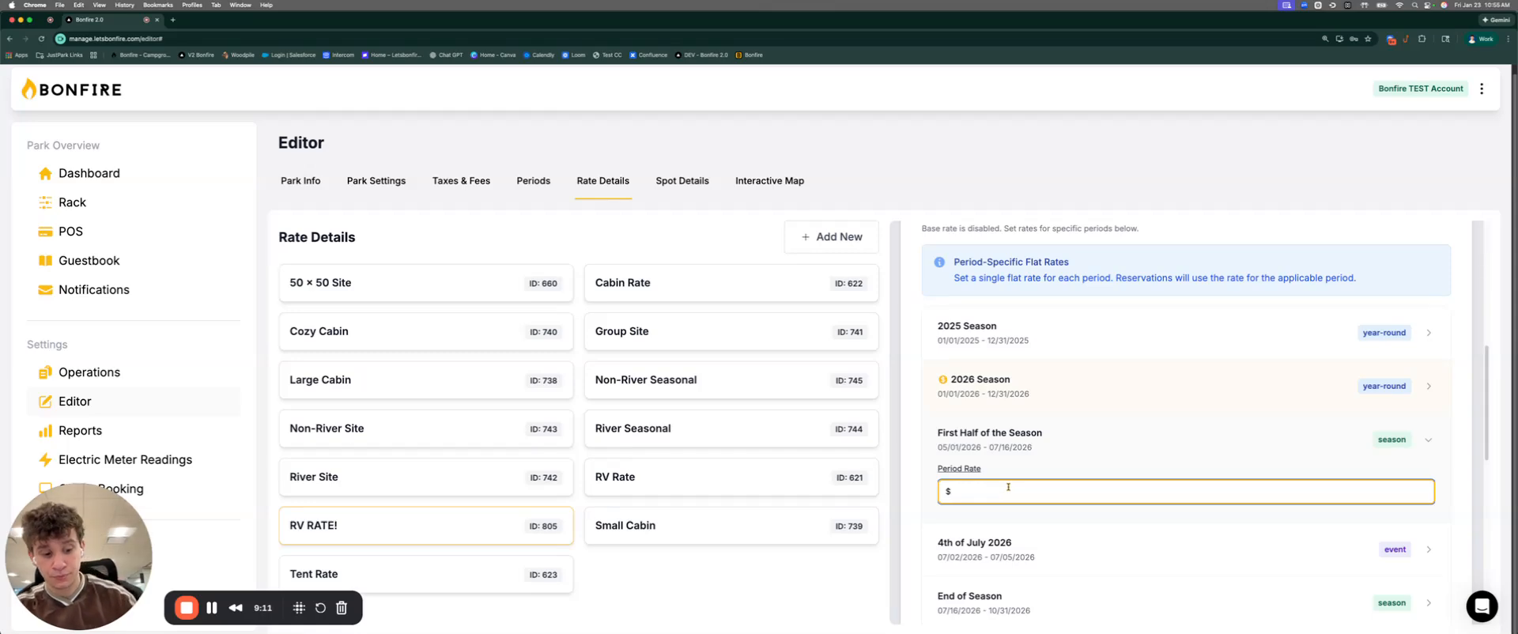
pyautogui.write('40')
# Step: Expand the End of Season period and set its period rate to $50
pyautogui.scroll(-7, 1036, 478)
pyautogui.scroll(3, 1028, 474)
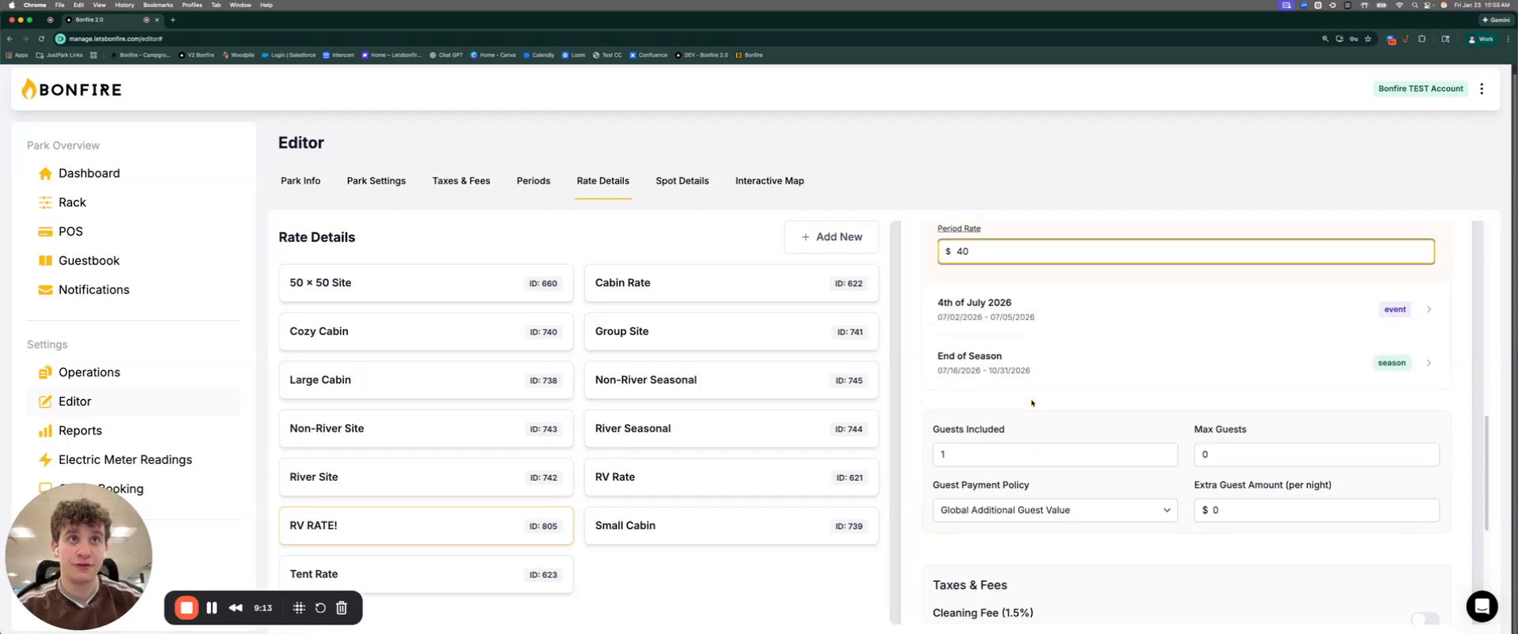
pyautogui.click(1019, 475)
pyautogui.click(1012, 496)
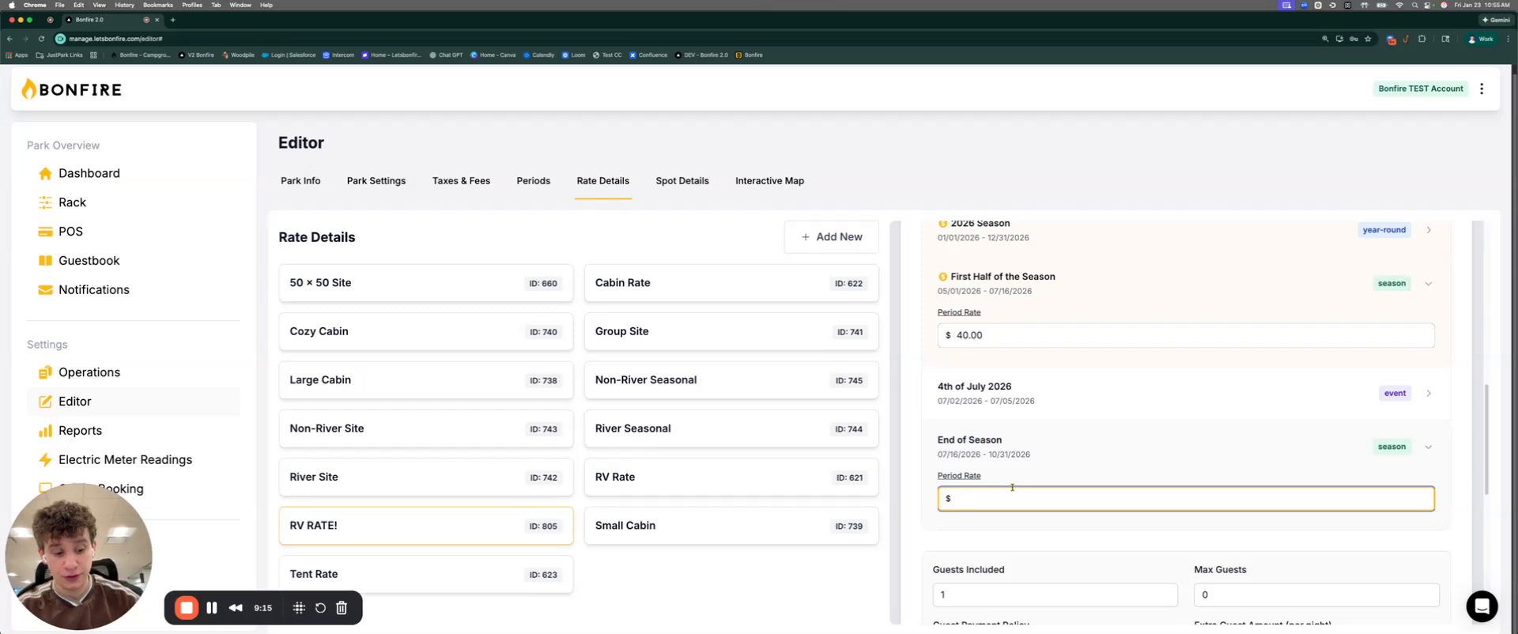
pyautogui.write('50')
pyautogui.click(1463, 394)
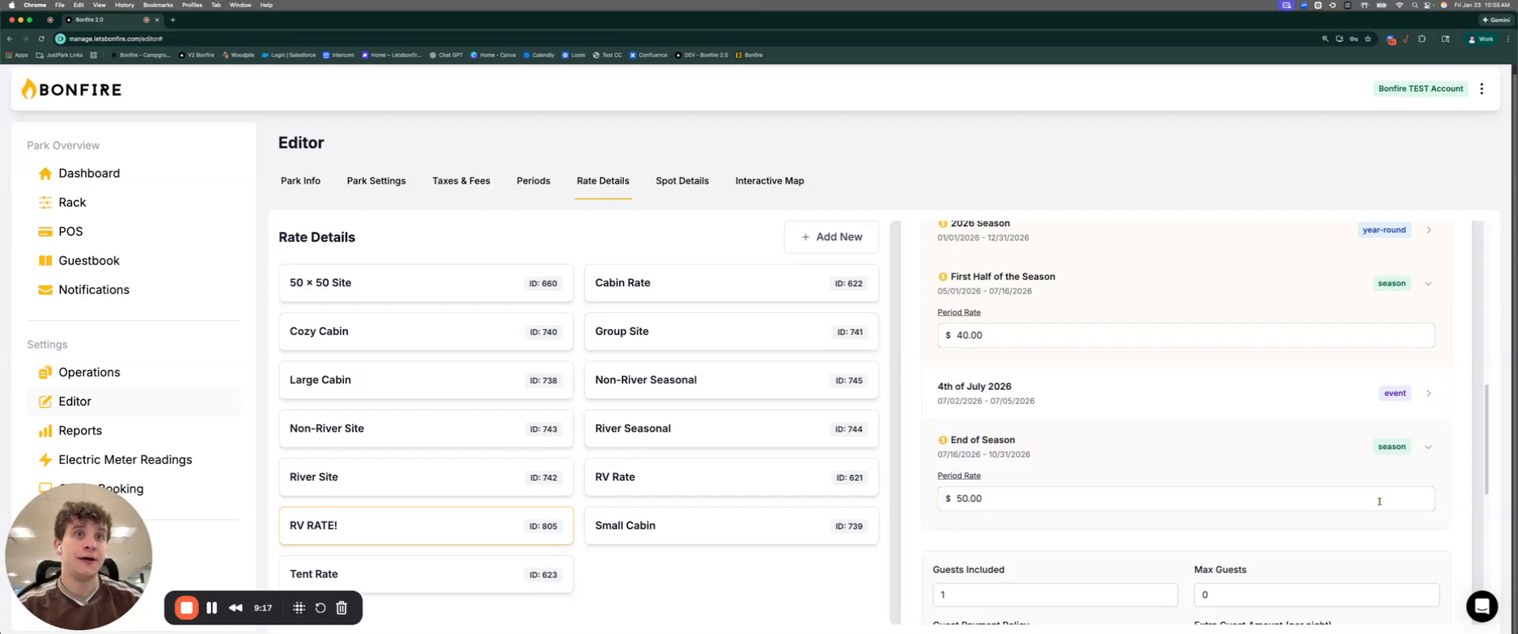
# Step: Change the rate's guest payment policy to Global Adults and Children
pyautogui.scroll(2, 1380, 504)
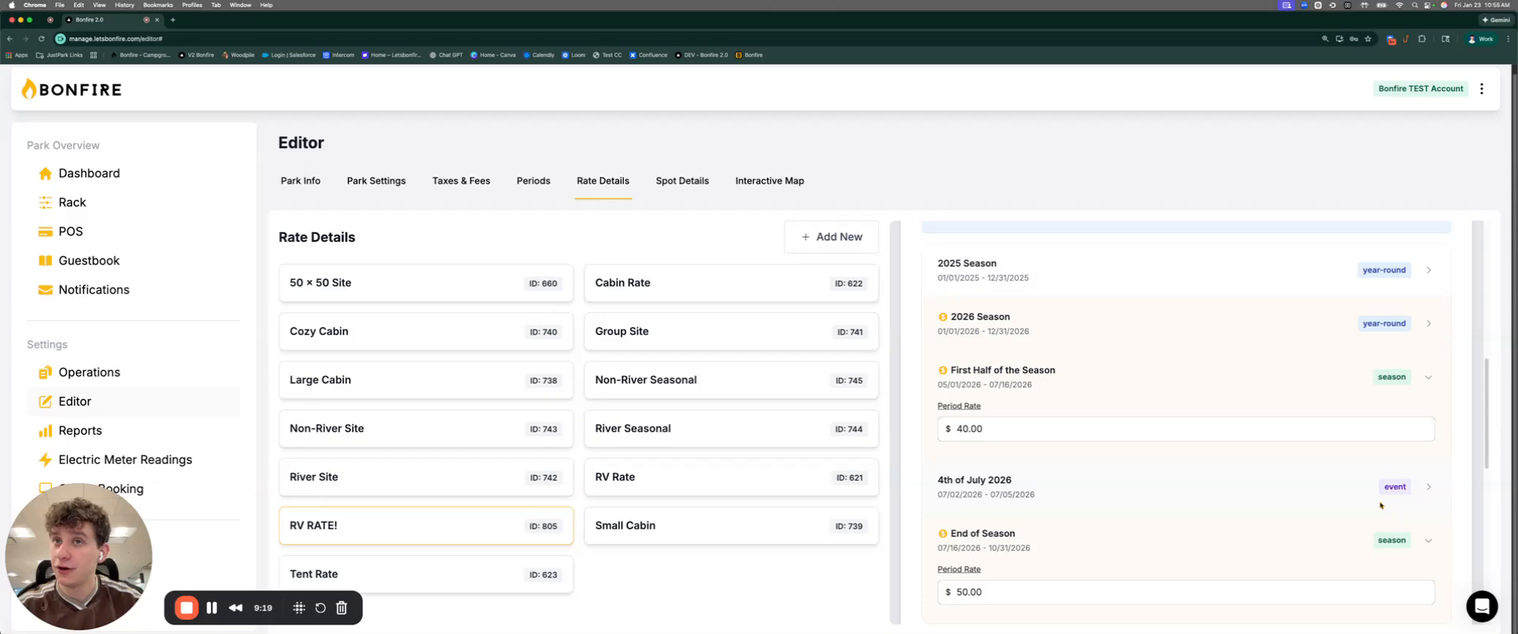
pyautogui.scroll(5, 1381, 504)
pyautogui.scroll(2, 989, 354)
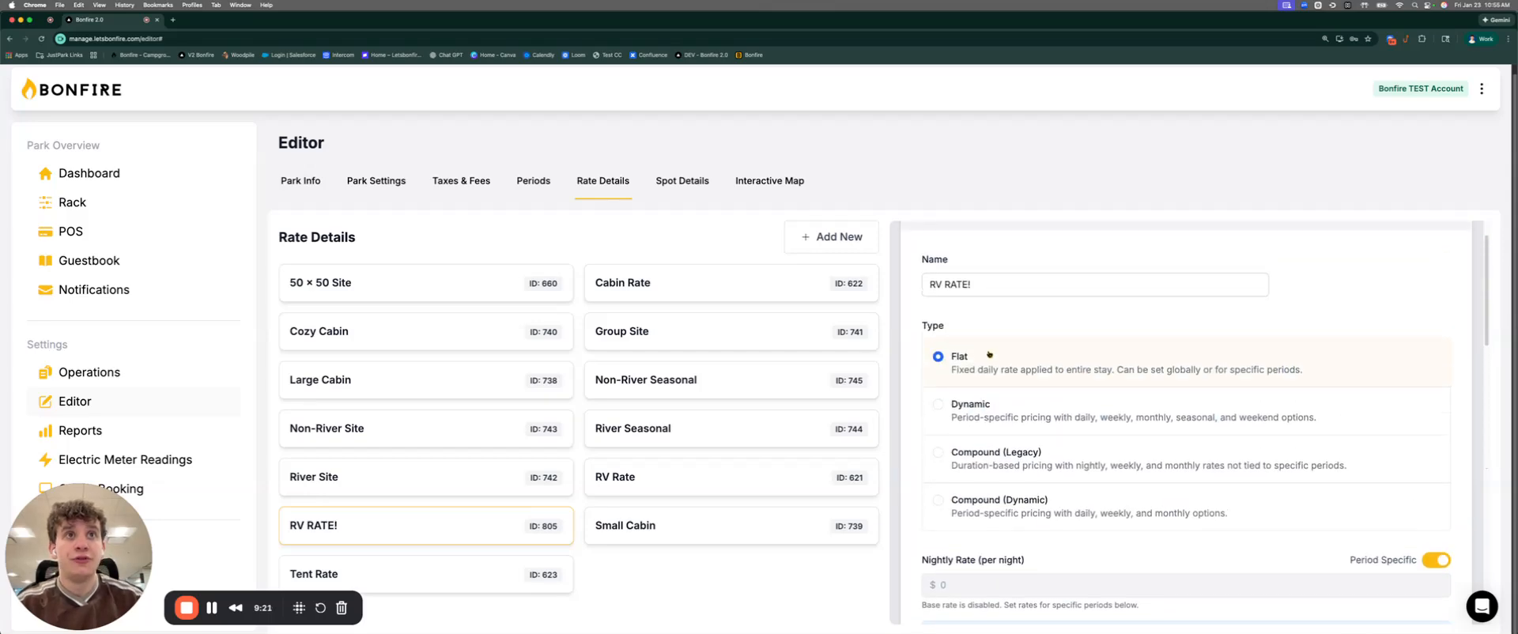
pyautogui.scroll(-7, 1036, 457)
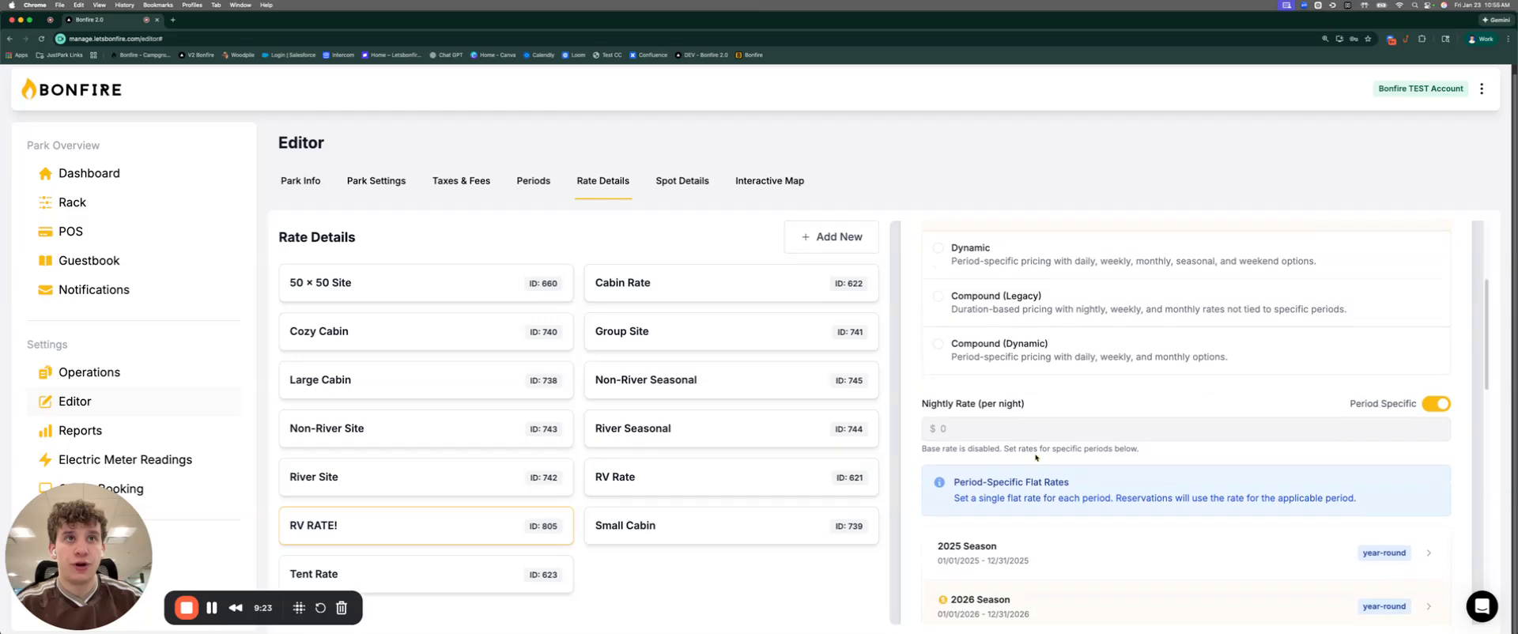
pyautogui.scroll(-9, 1036, 457)
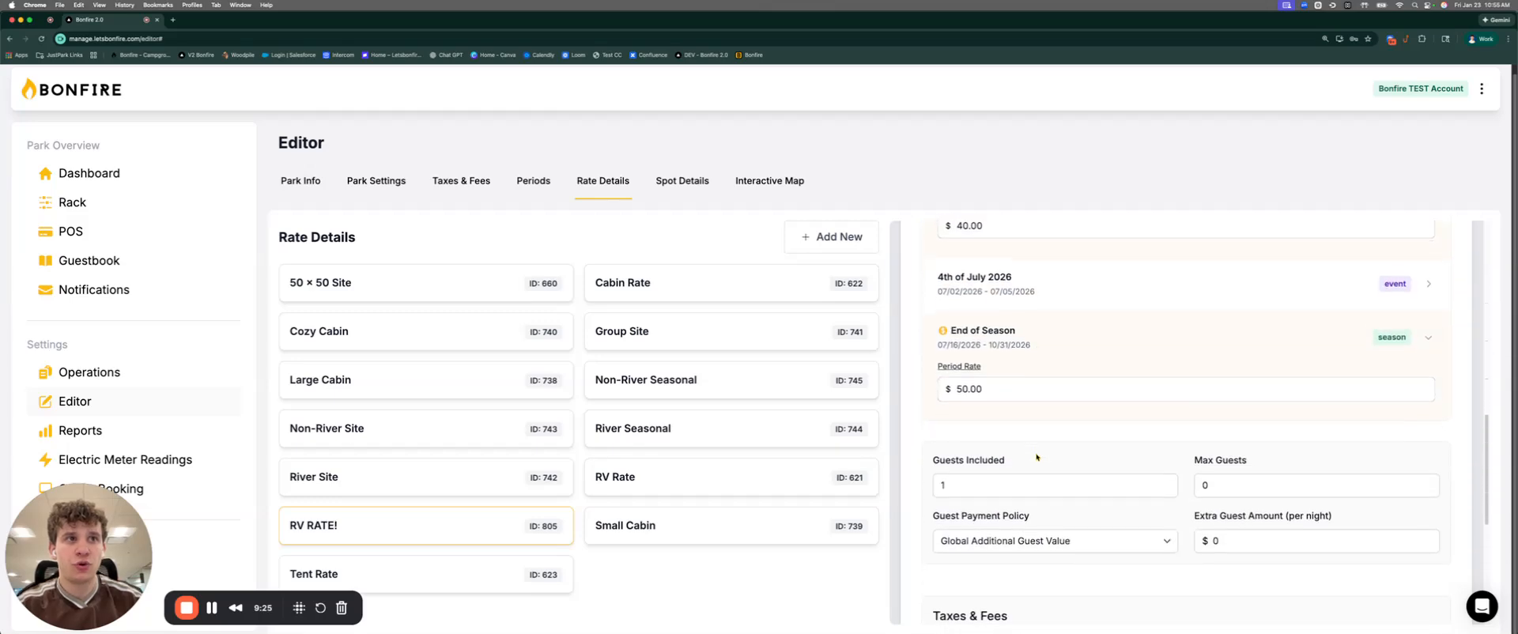
pyautogui.click(1008, 332)
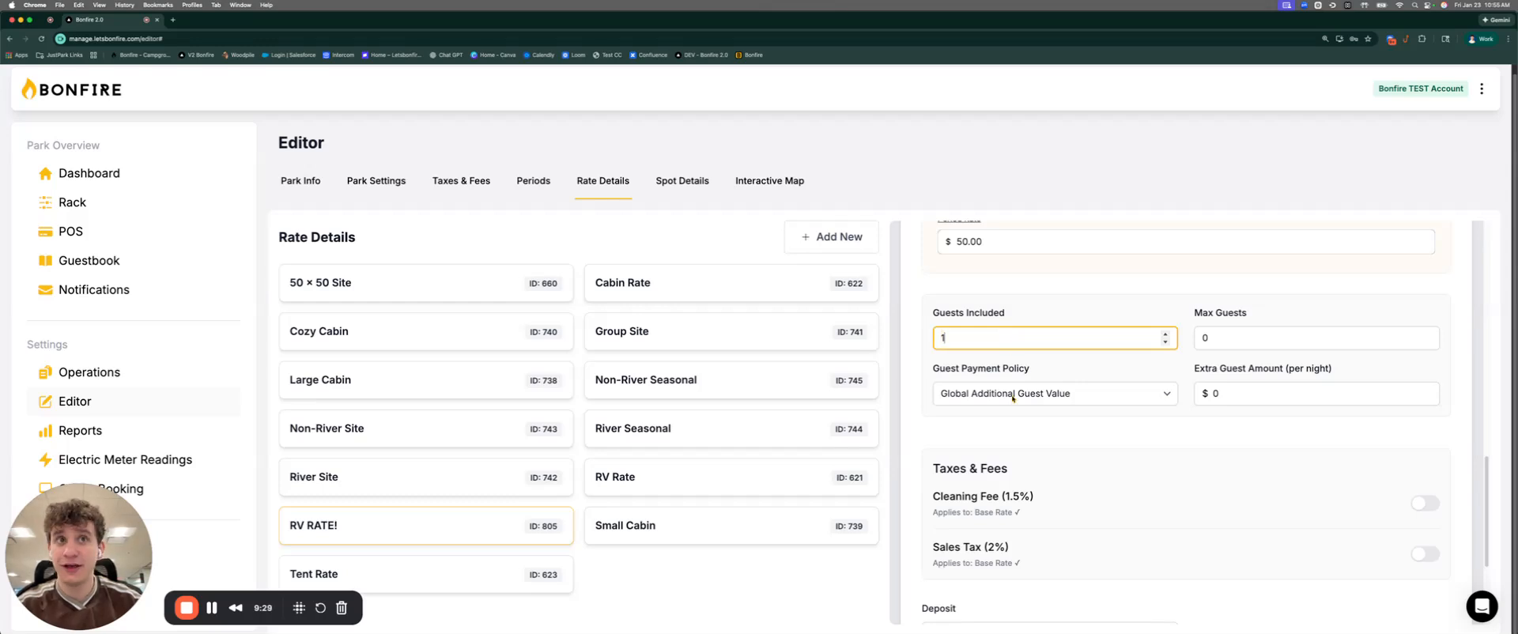
pyautogui.click(1051, 393)
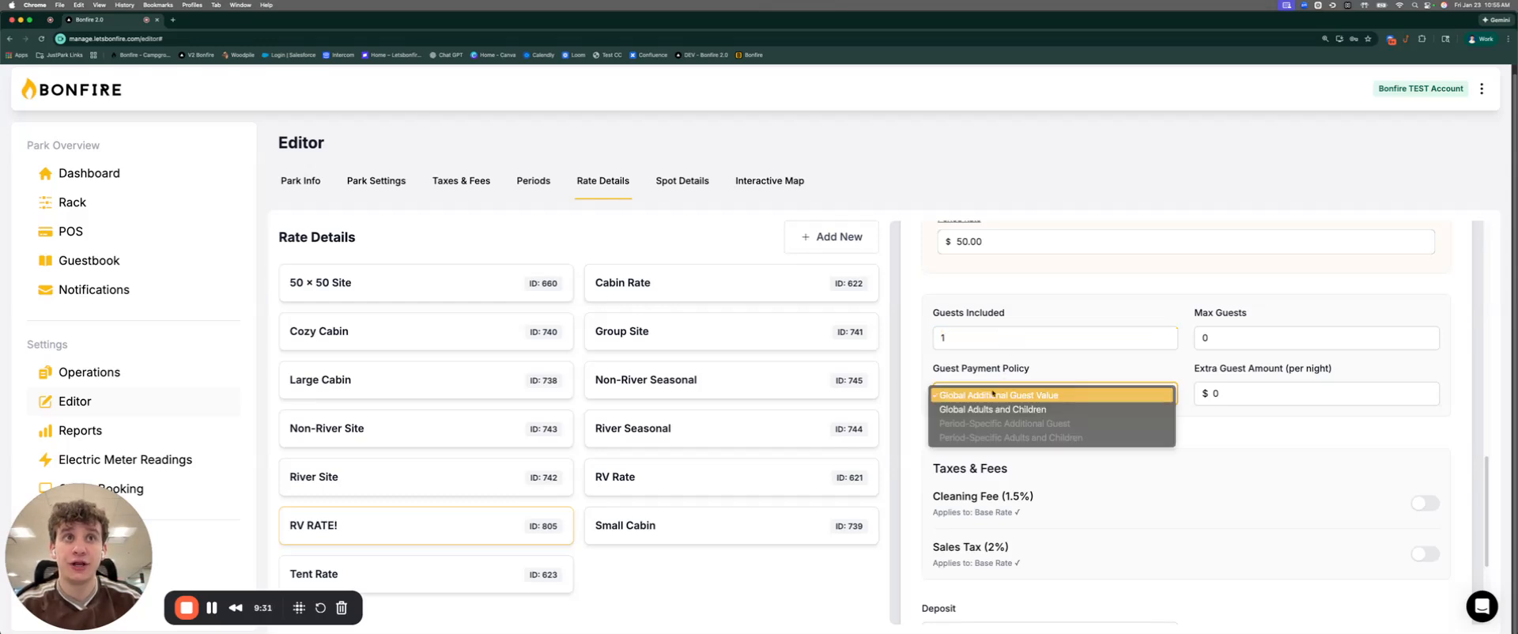
pyautogui.click(1028, 411)
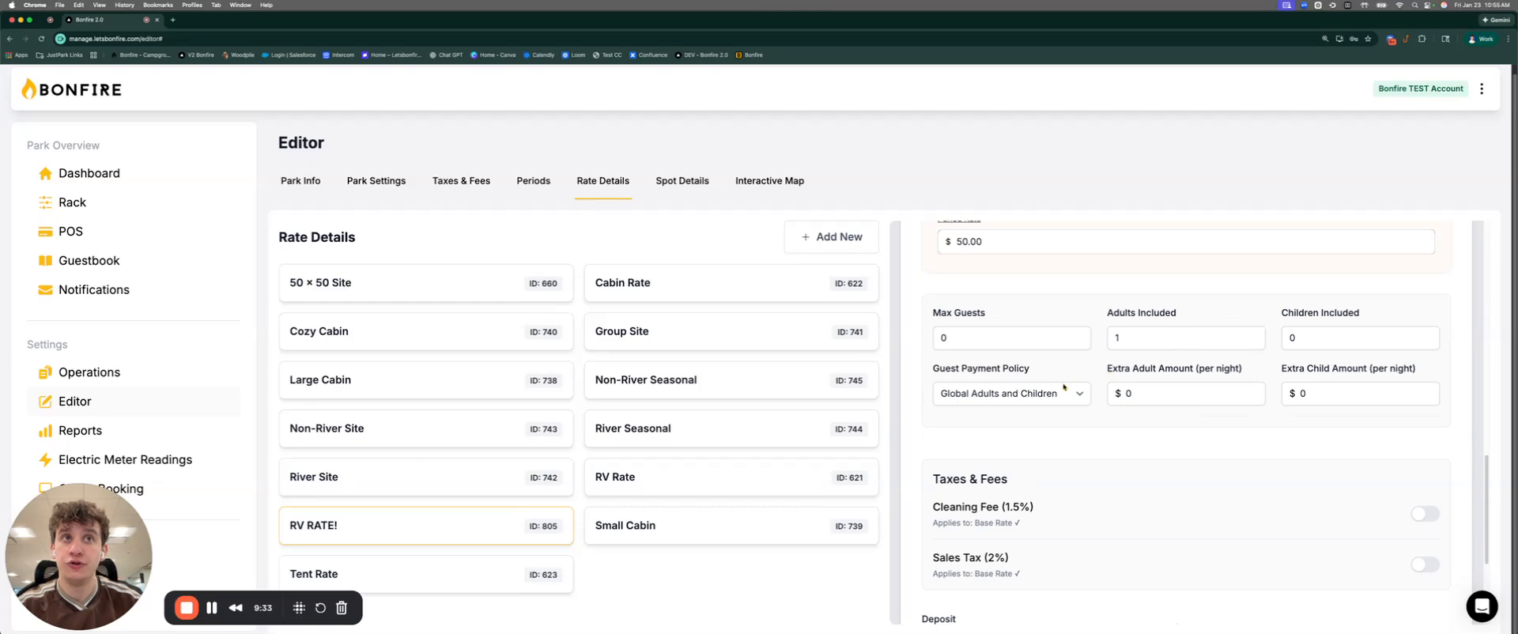
# Step: Set the rate's maximum guests to 6 and its included children to 1
pyautogui.click(1028, 333)
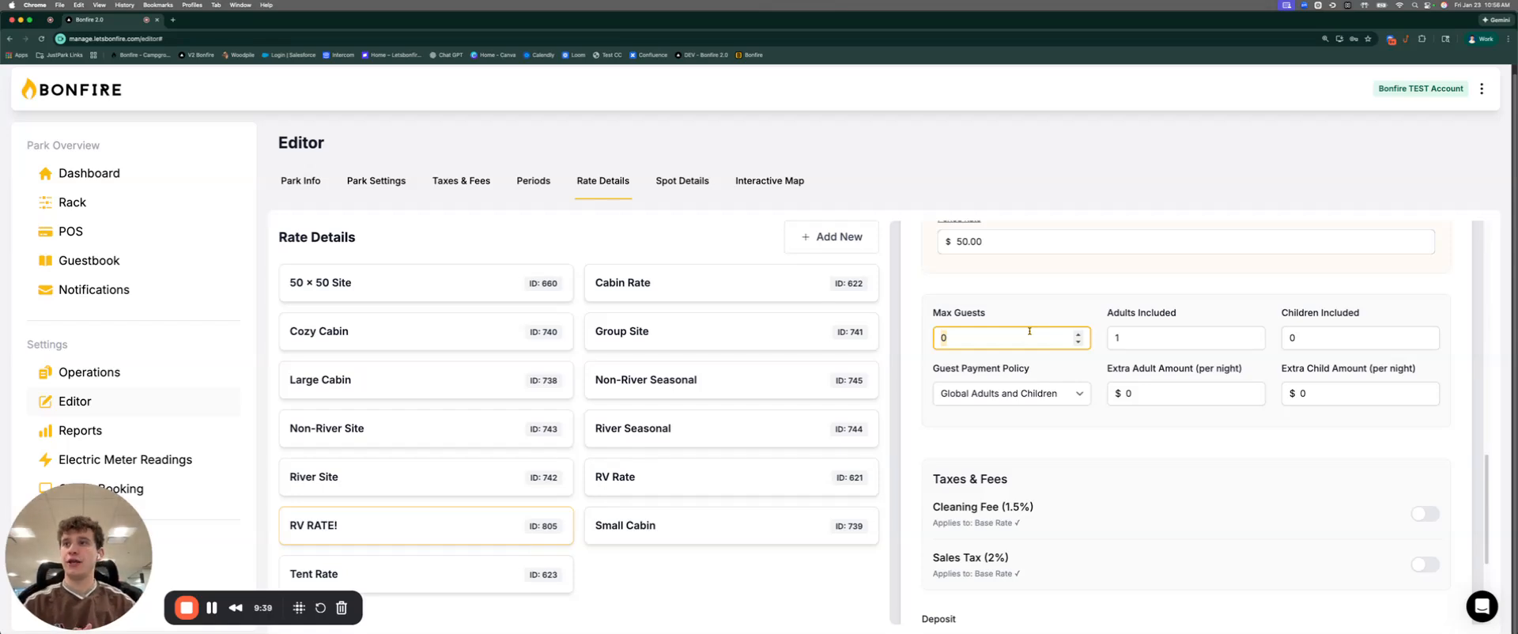
pyautogui.write('6')
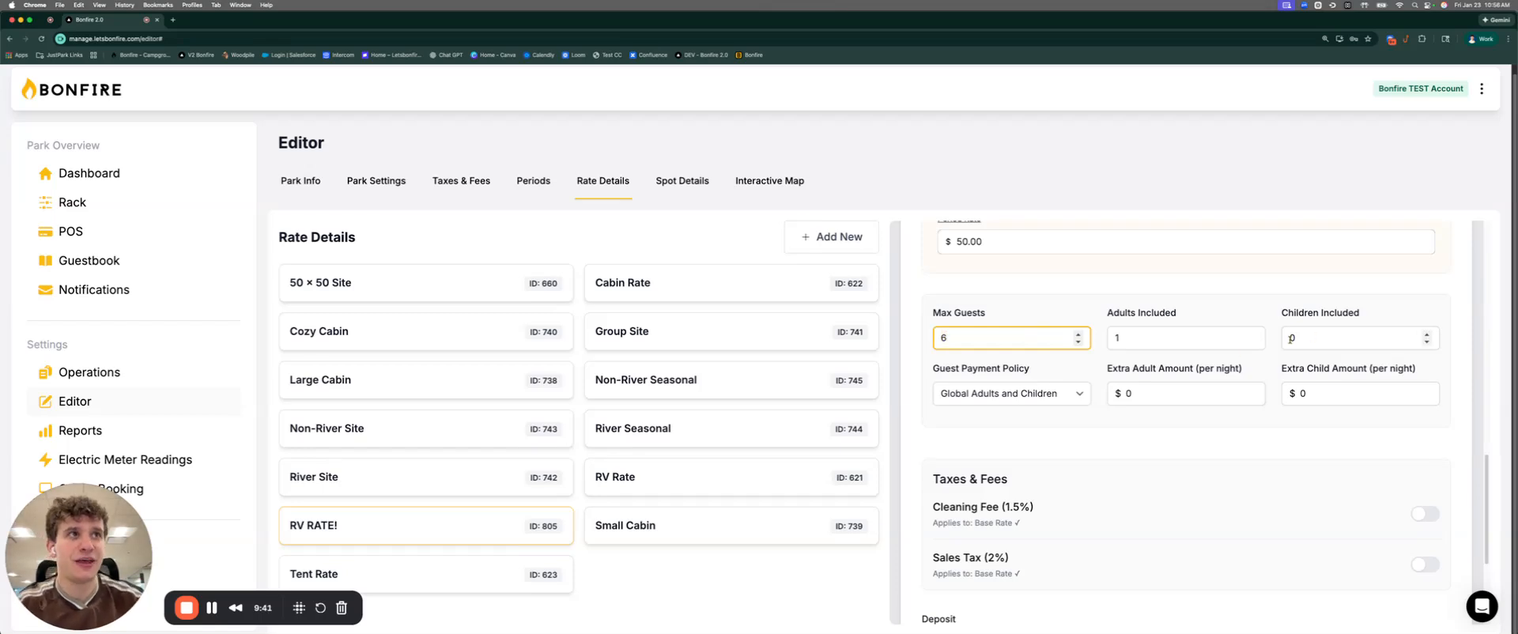
pyautogui.click(1186, 342)
pyautogui.click(1313, 337)
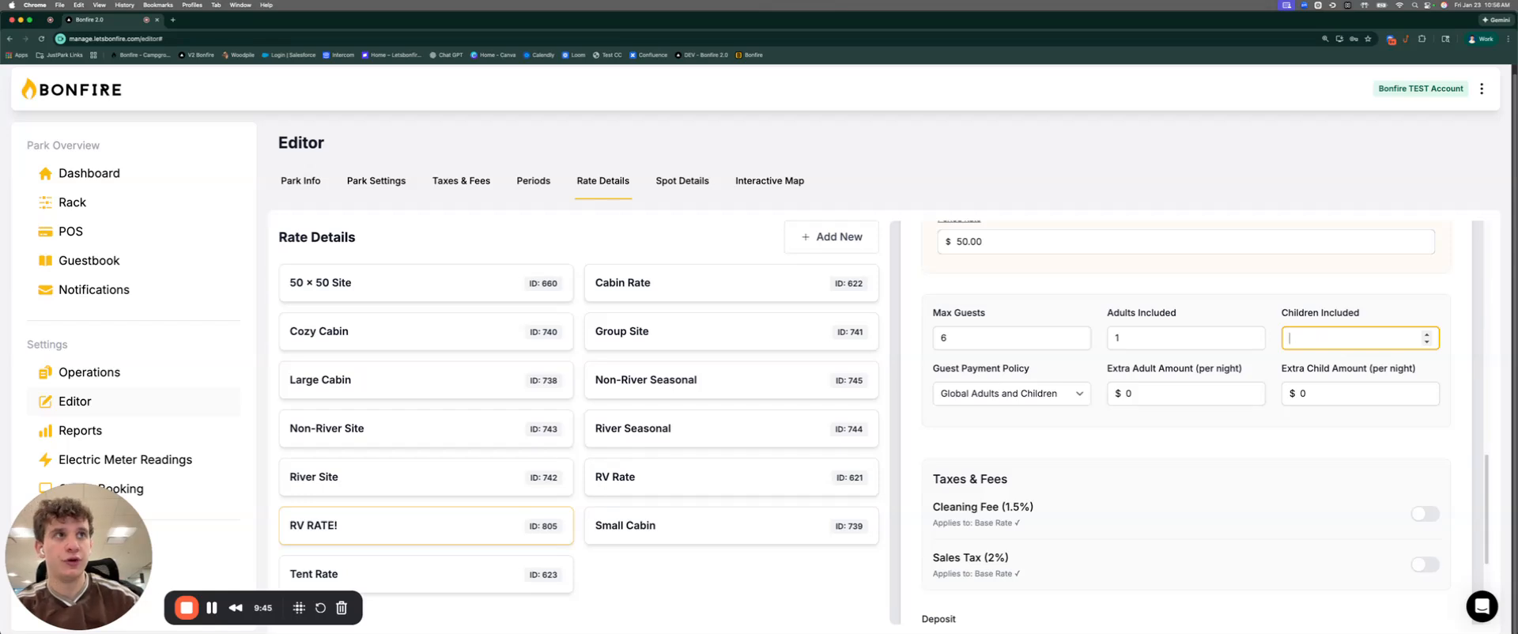
pyautogui.write('1')
pyautogui.click(1452, 293)
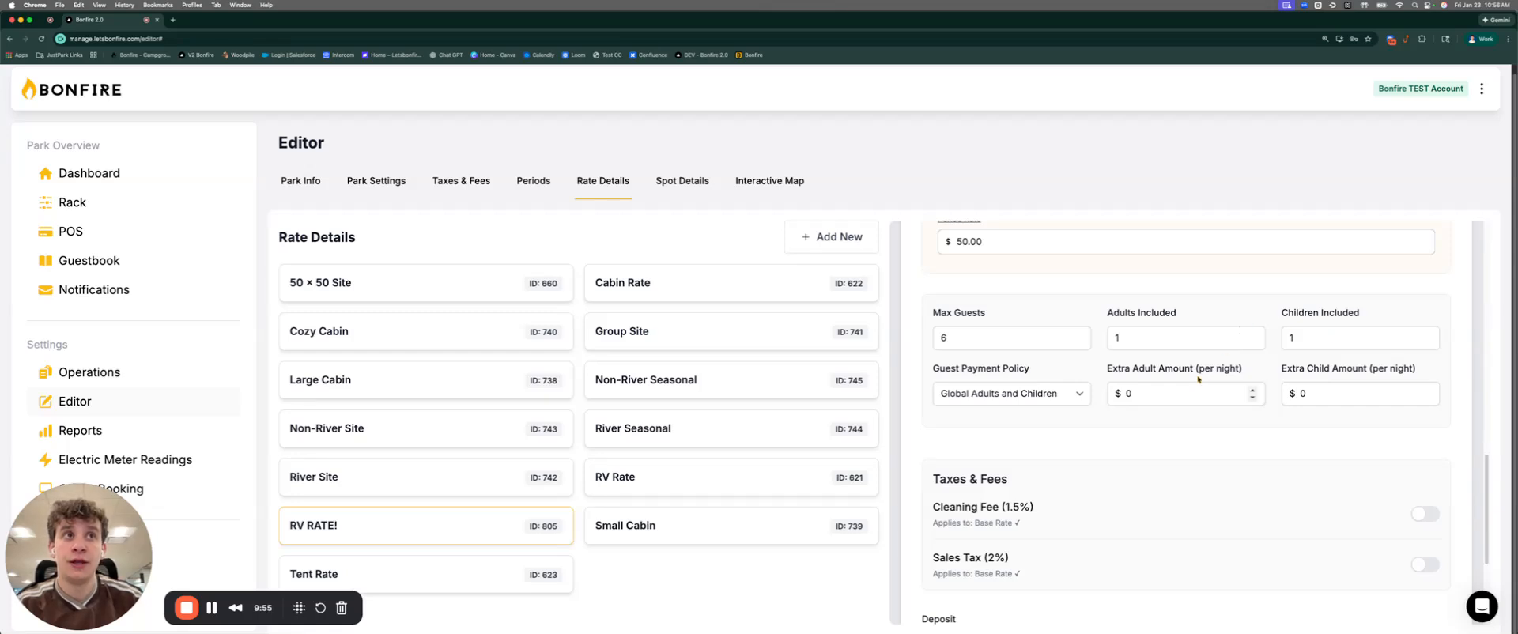
# Step: Set the nightly extra adult amount to $5 and the extra child amount to $3
pyautogui.click(1146, 388)
pyautogui.press('BackSpace')
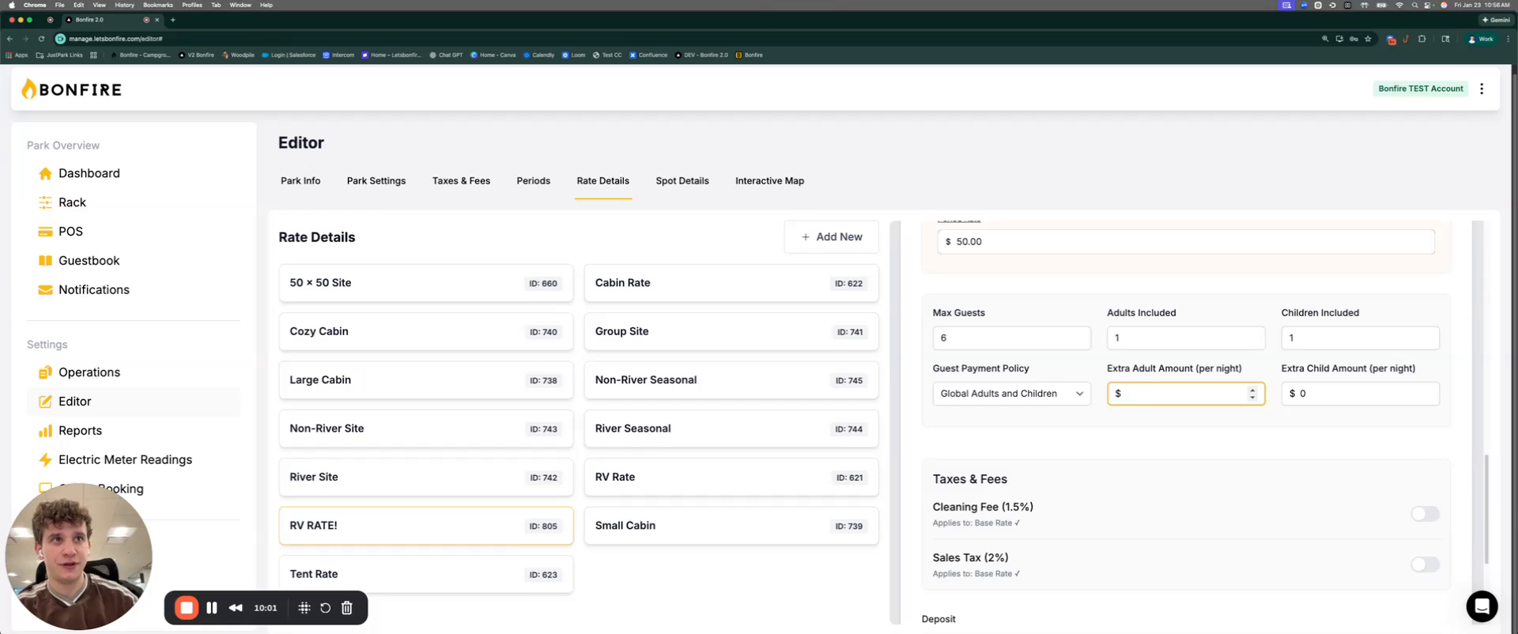
pyautogui.write('5')
pyautogui.click(1339, 401)
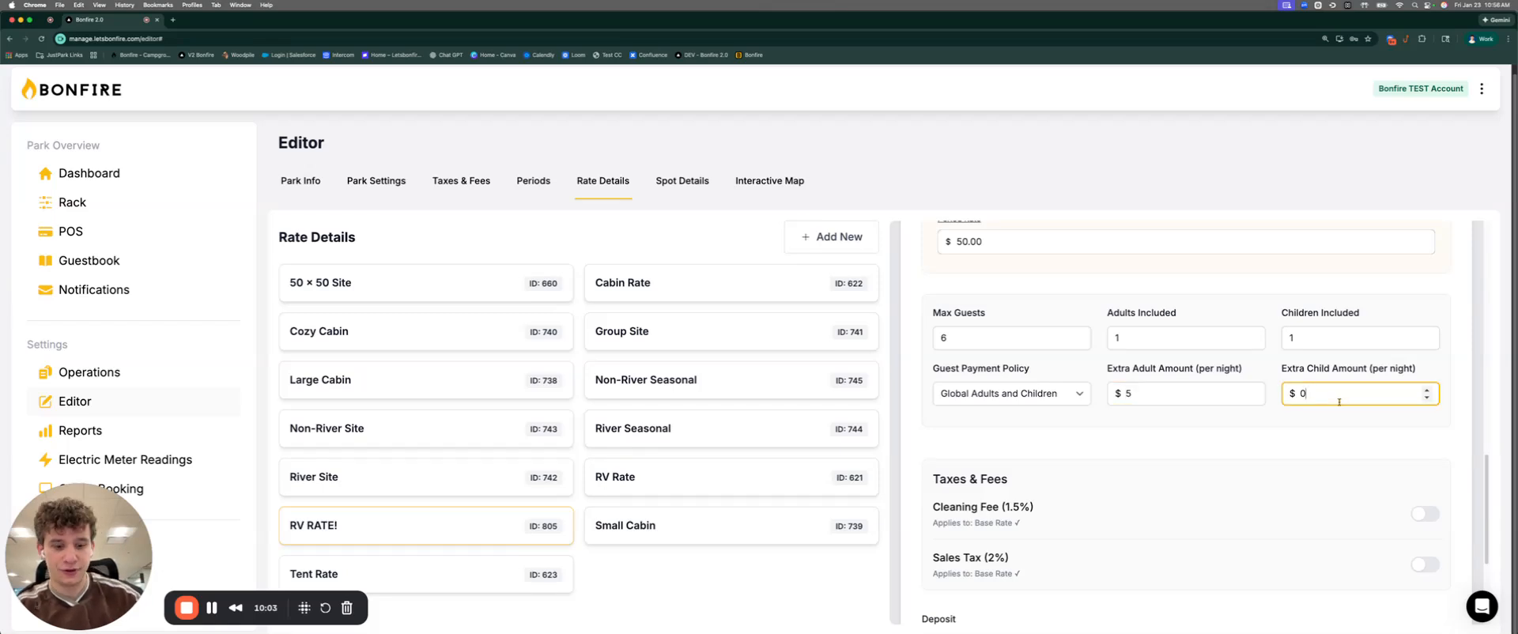
pyautogui.write('3')
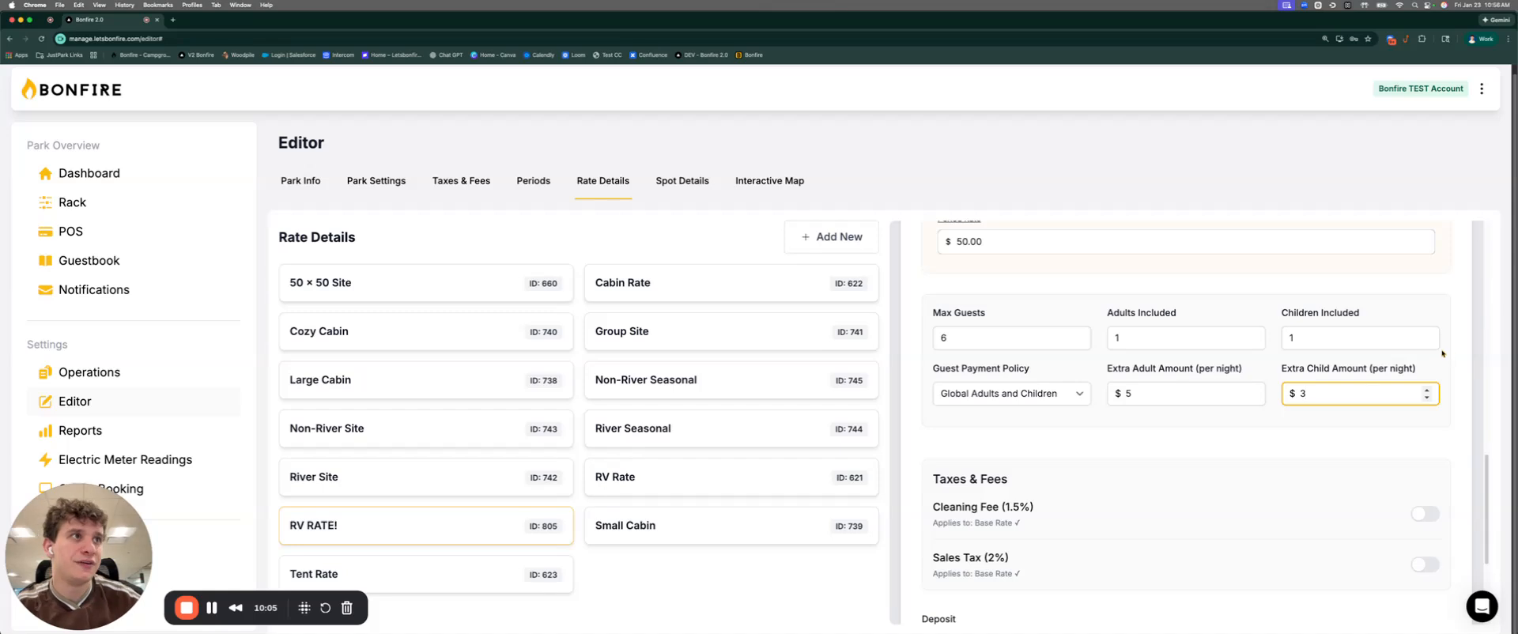
pyautogui.click(1467, 353)
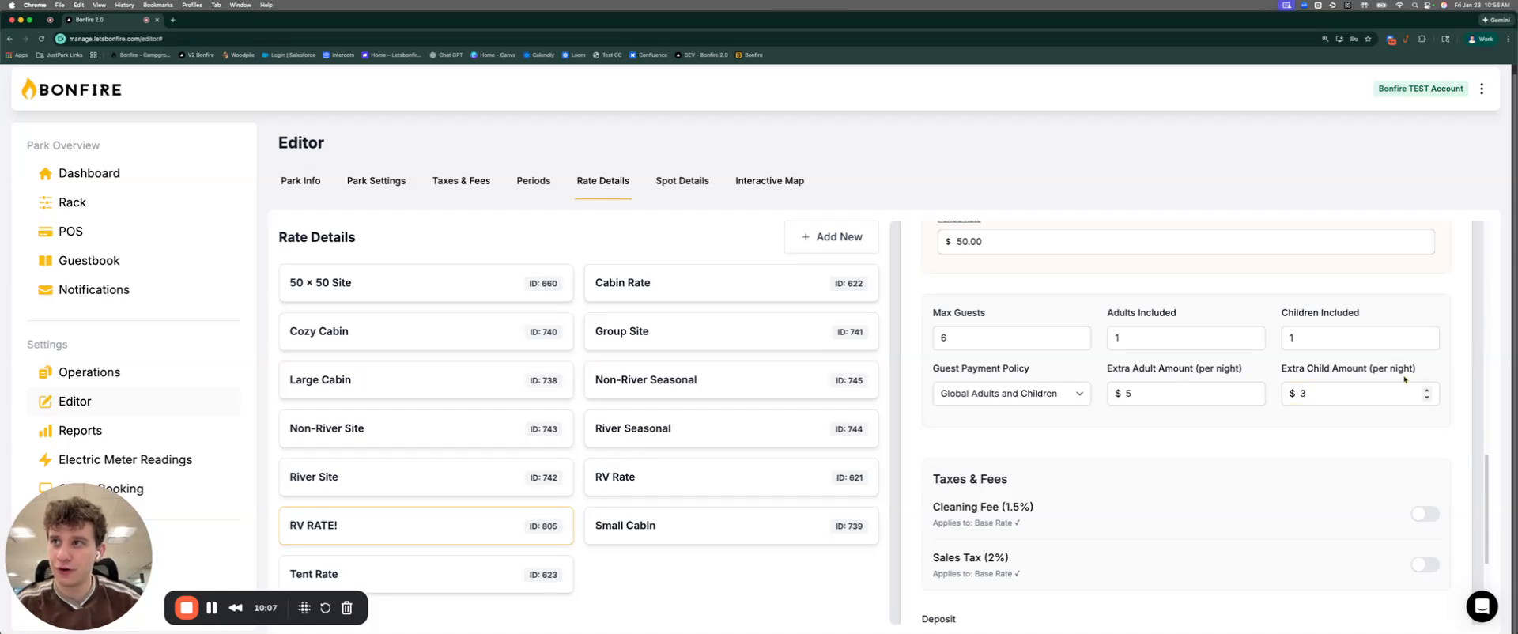
# Step: Review the rate's taxes and fees section and open the Sales Tax details in the Taxes & Fees settings
pyautogui.scroll(-3, 1205, 315)
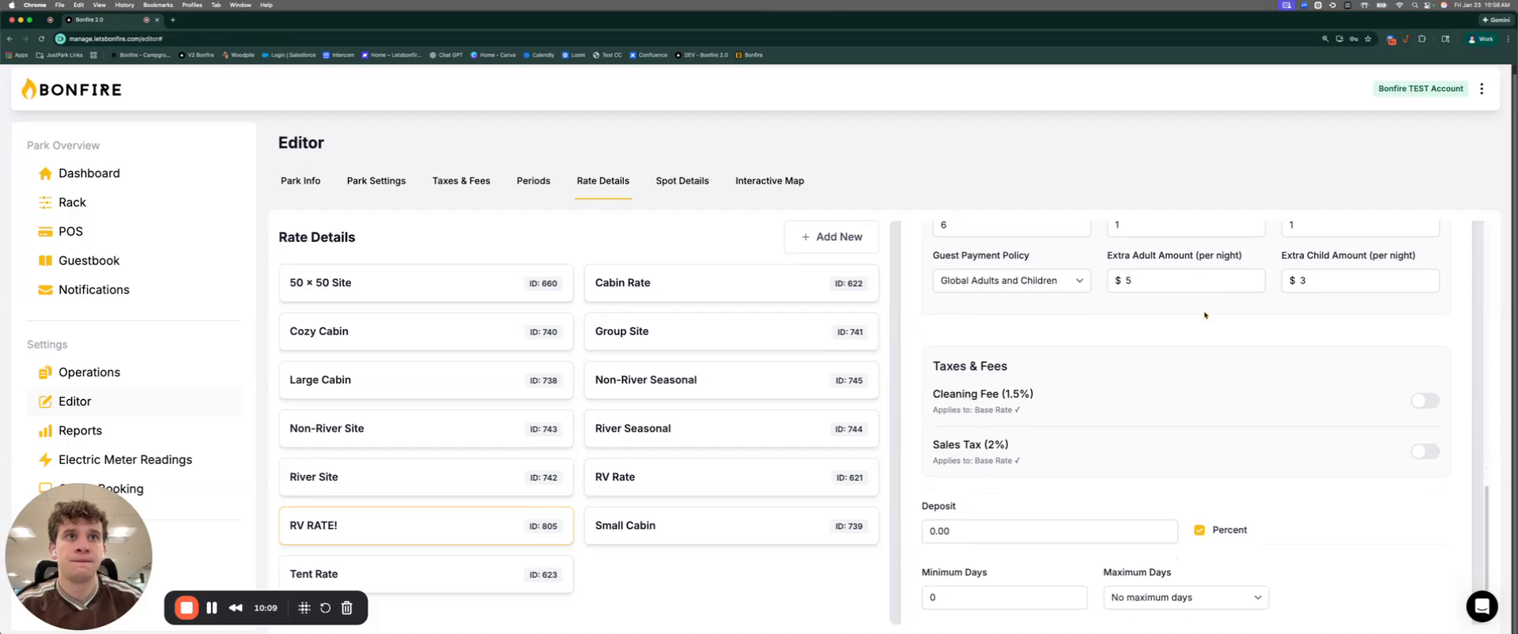
pyautogui.moveTo(934, 359); pyautogui.dragTo(1019, 373)
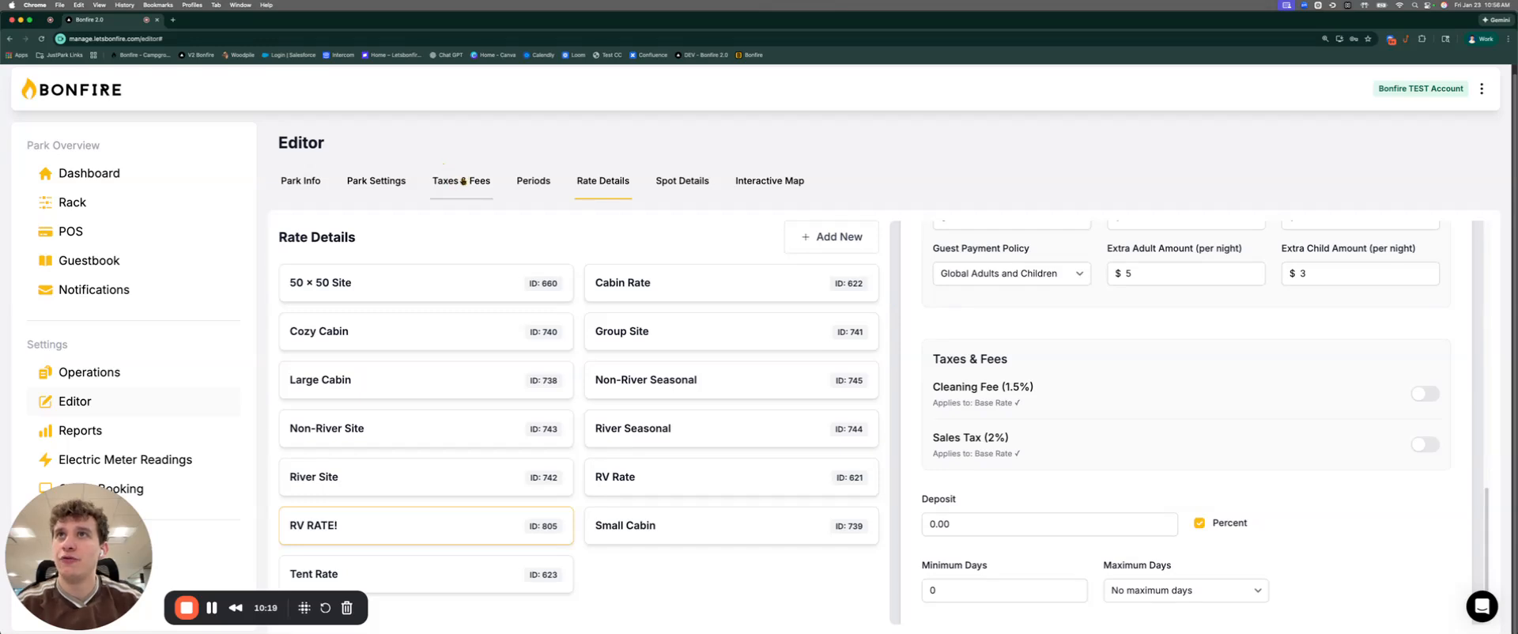
pyautogui.click(462, 182)
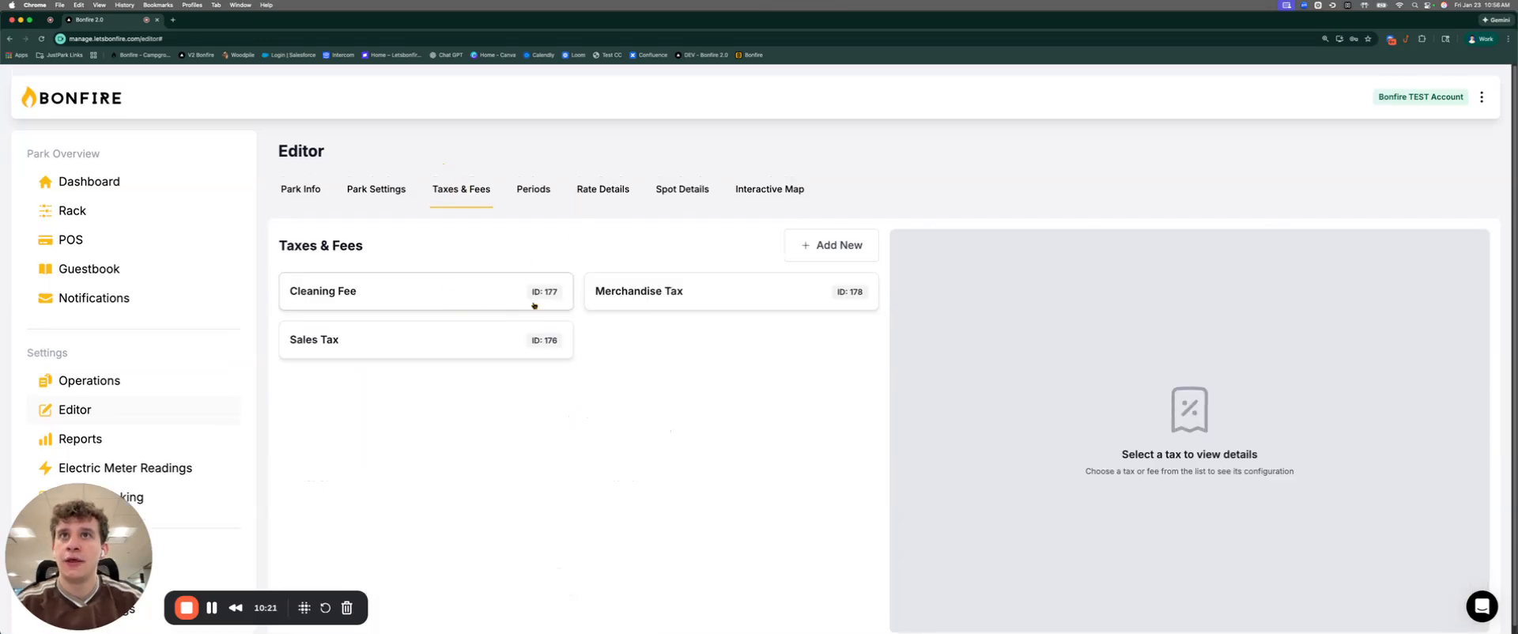
pyautogui.click(477, 340)
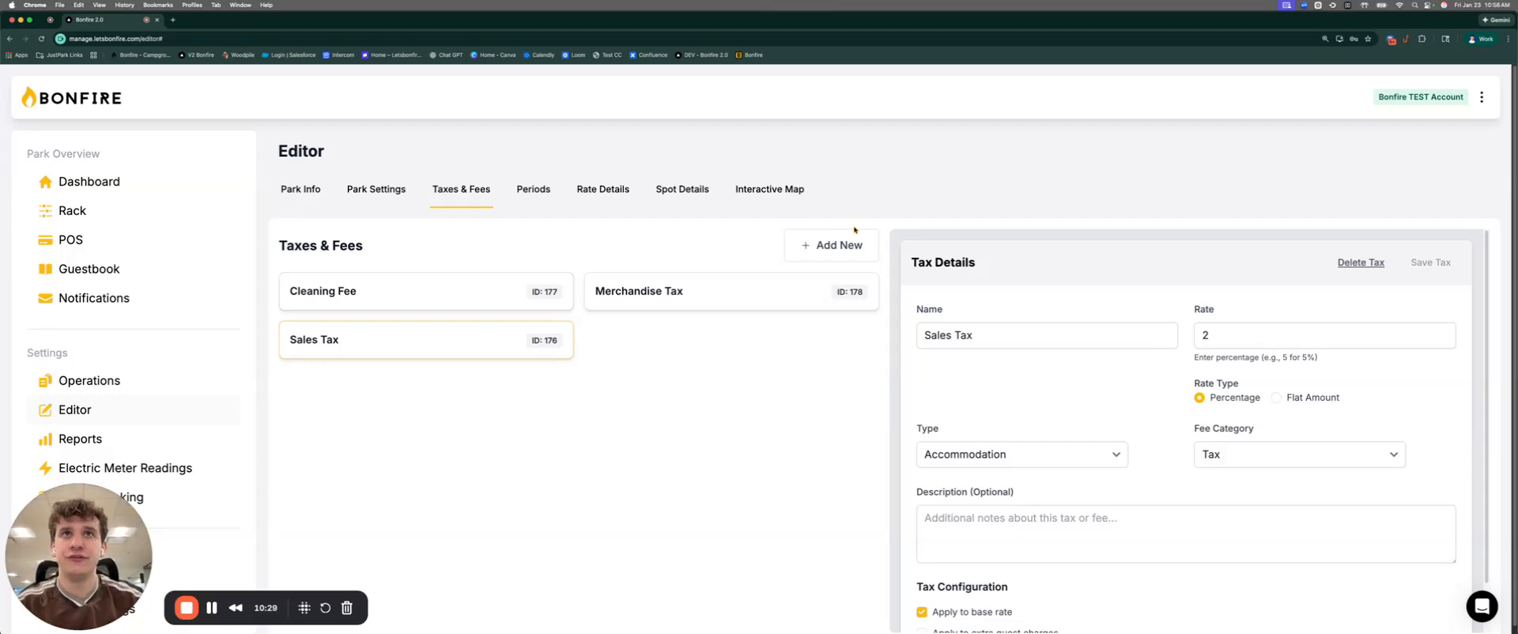
# Step: Start a new tax named State Tax with a rate of 4.5
pyautogui.click(840, 245)
pyautogui.click(667, 214)
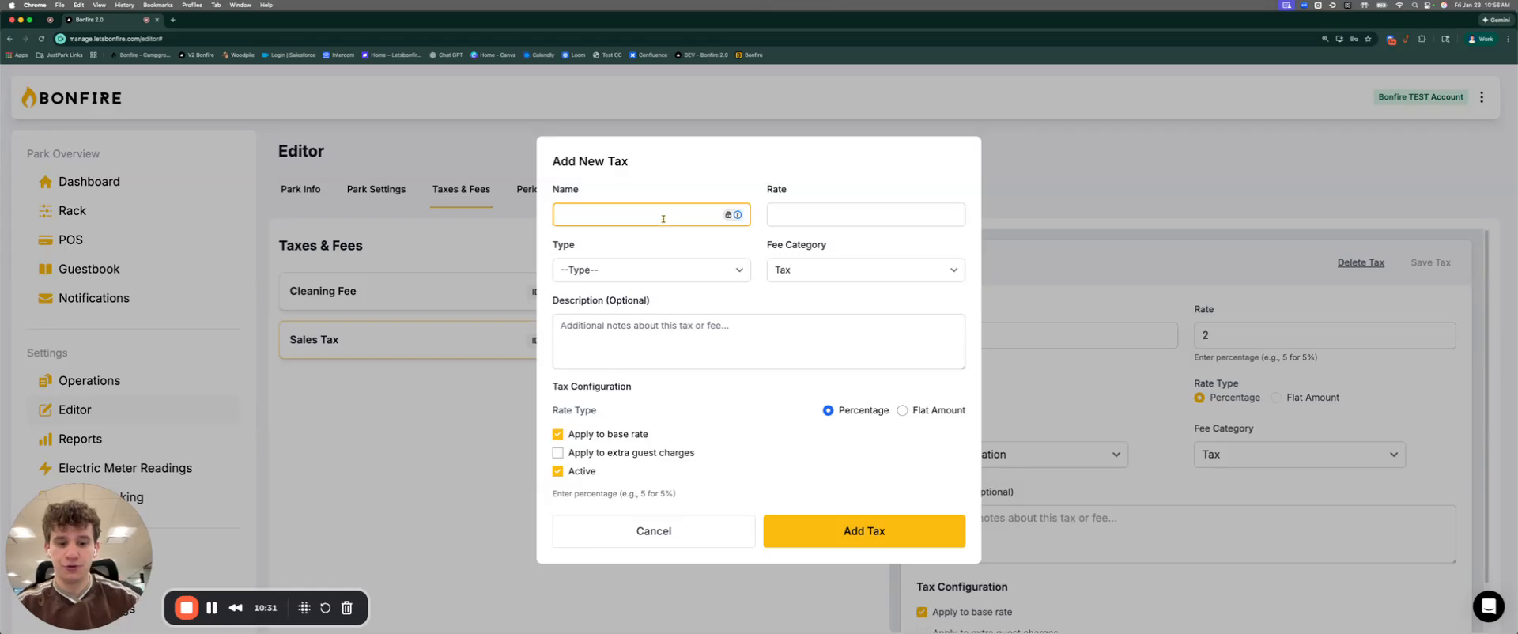
pyautogui.write('State ')
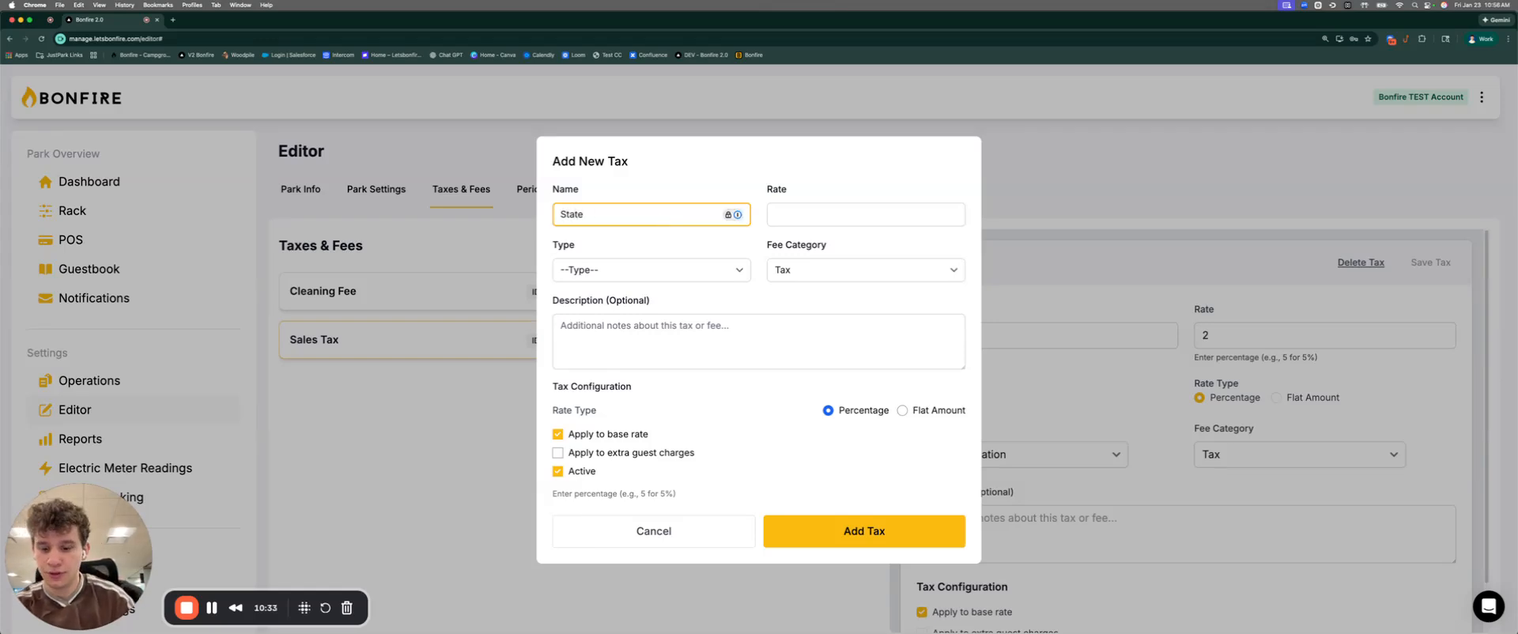
pyautogui.write('Tax')
pyautogui.click(791, 217)
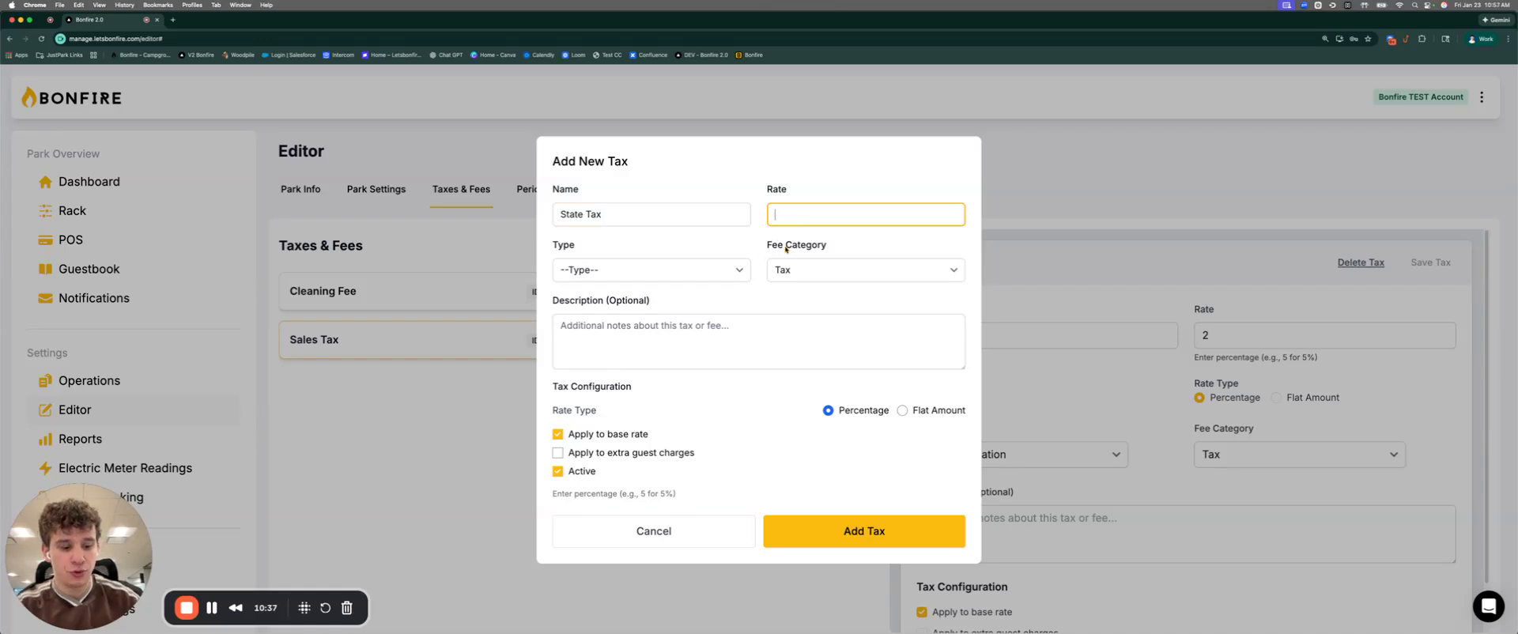
pyautogui.write('4.5')
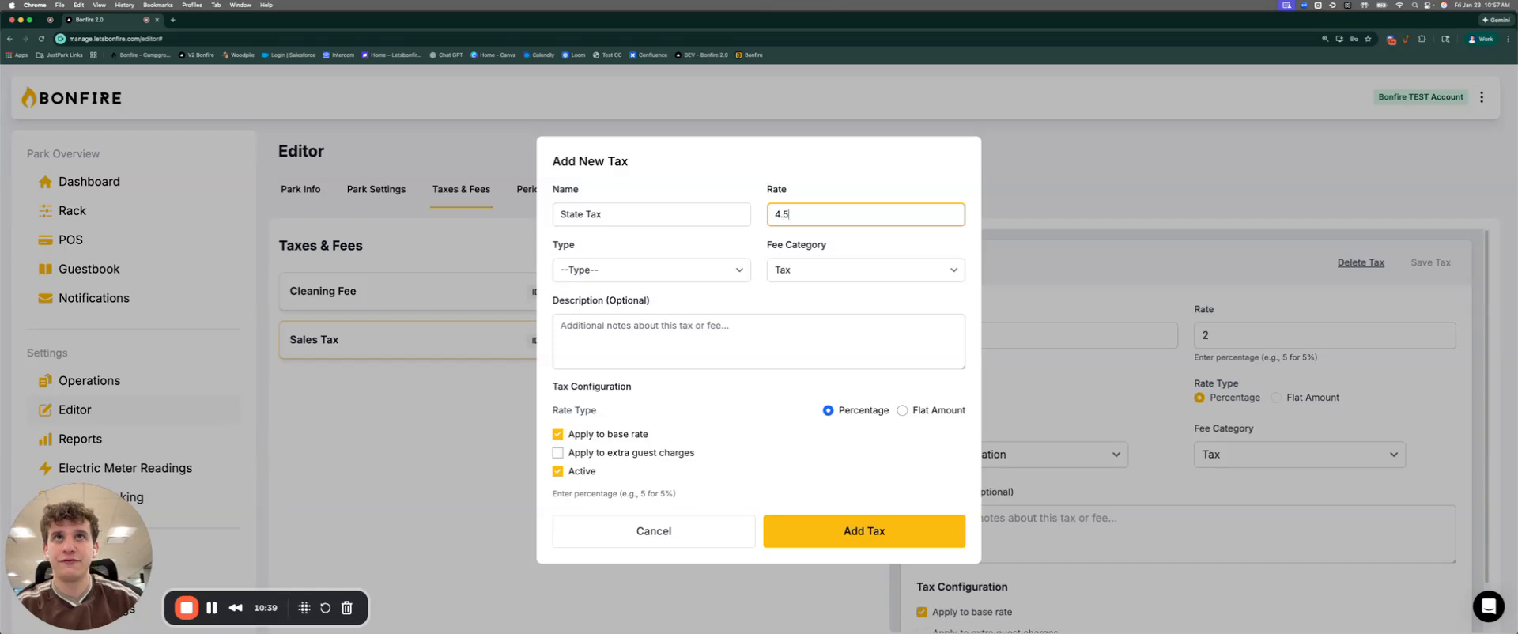
# Step: Set the new tax's type to Accommodation, keep Tax as its fee category, and add it as a percentage tax
pyautogui.click(684, 272)
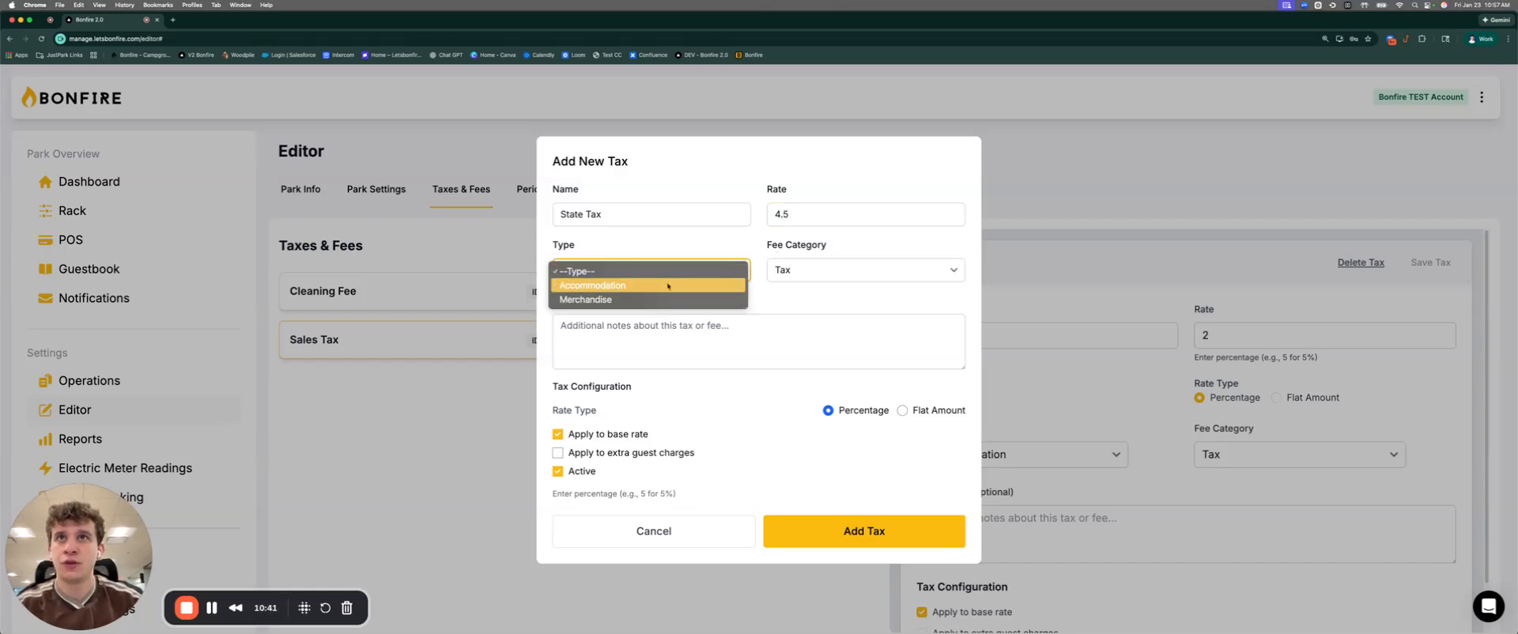
pyautogui.click(608, 286)
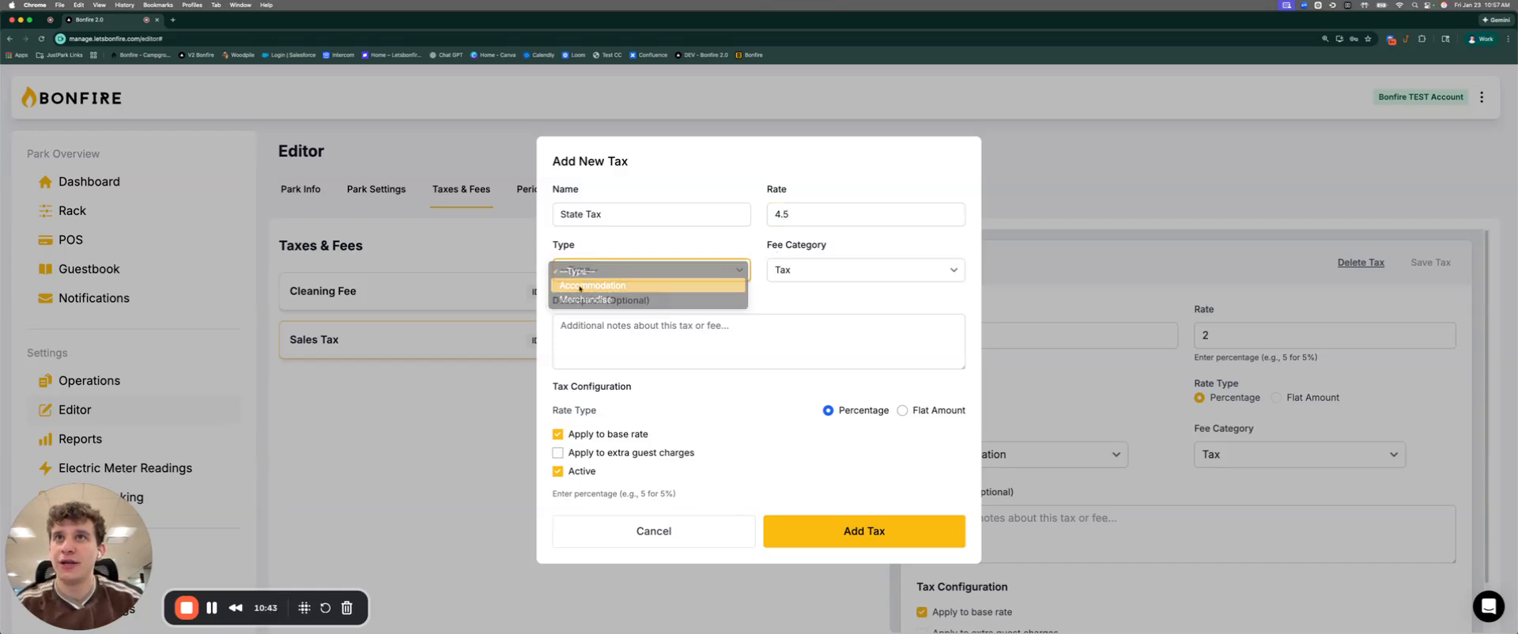
pyautogui.click(802, 271)
pyautogui.click(803, 272)
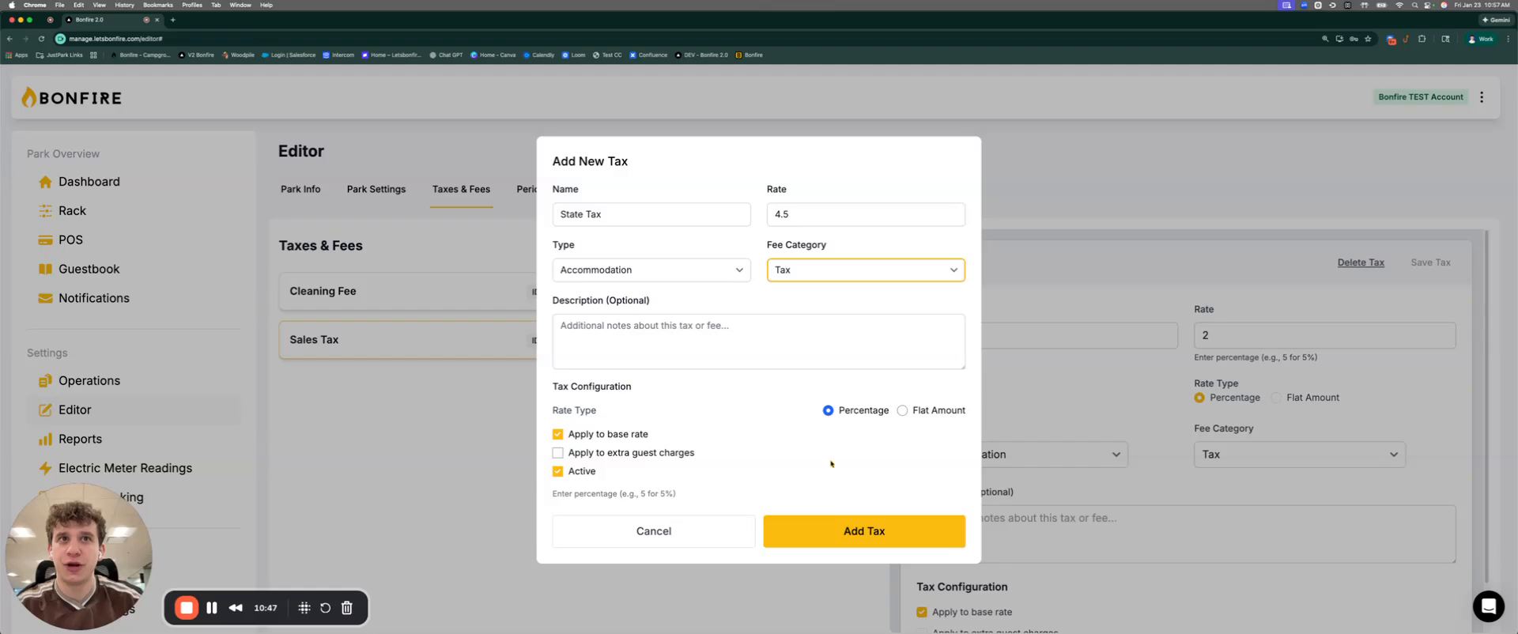
pyautogui.click(821, 529)
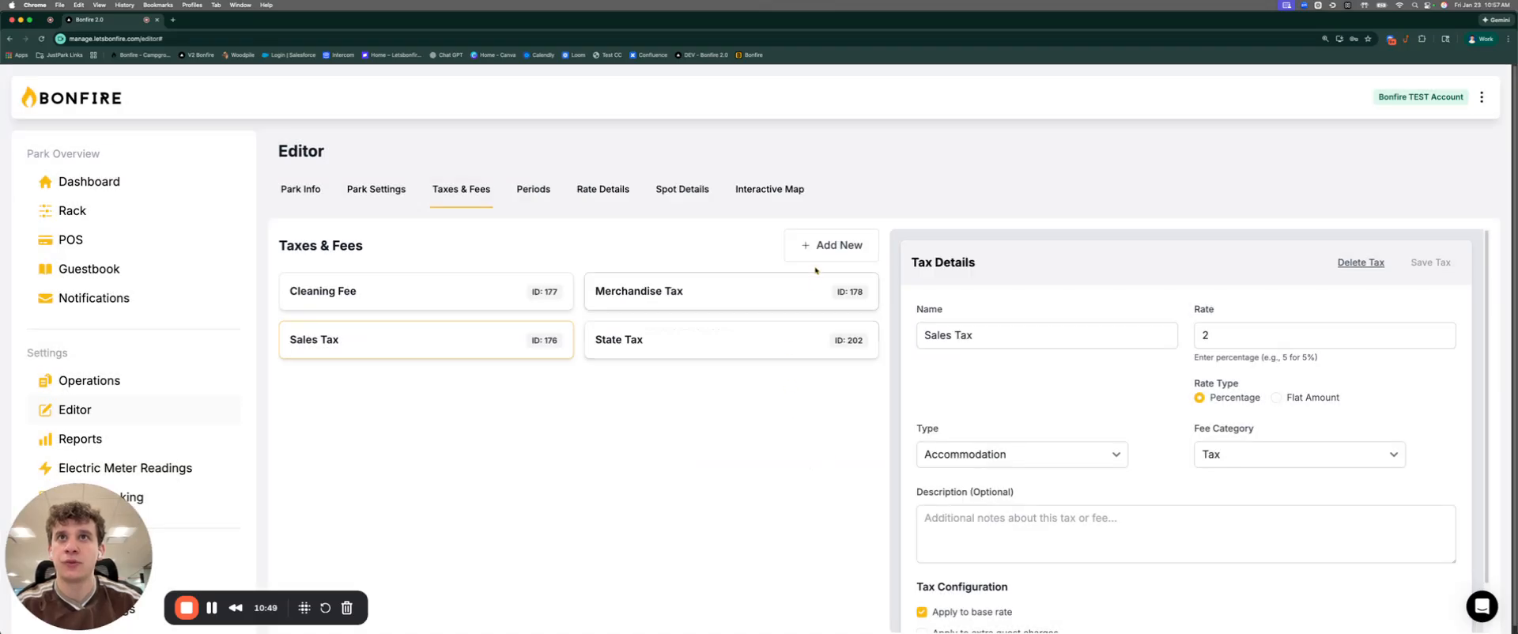
pyautogui.click(826, 247)
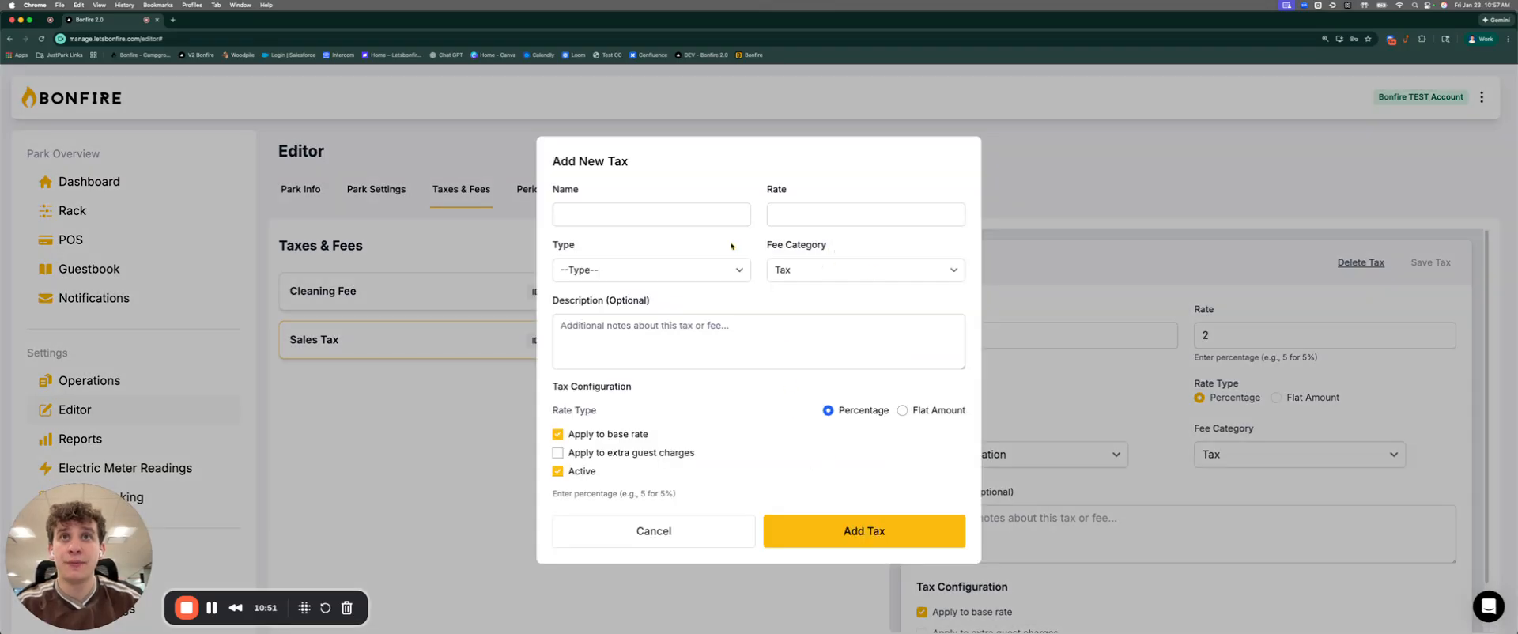
pyautogui.click(655, 266)
pyautogui.click(639, 303)
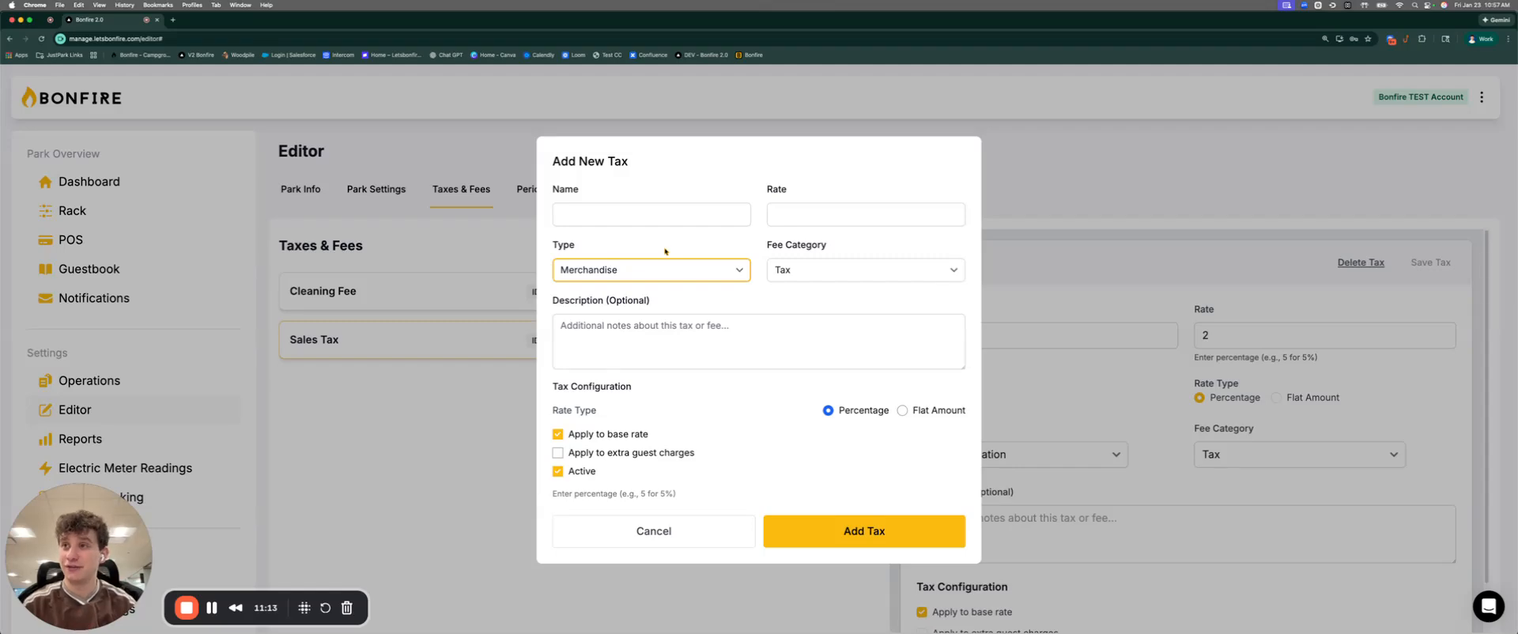
pyautogui.click(652, 528)
# Step: Enable State Tax in the RV RATE! rate's taxes and fees for daily/nightly and weekly stays, excluding monthly stays
pyautogui.click(602, 189)
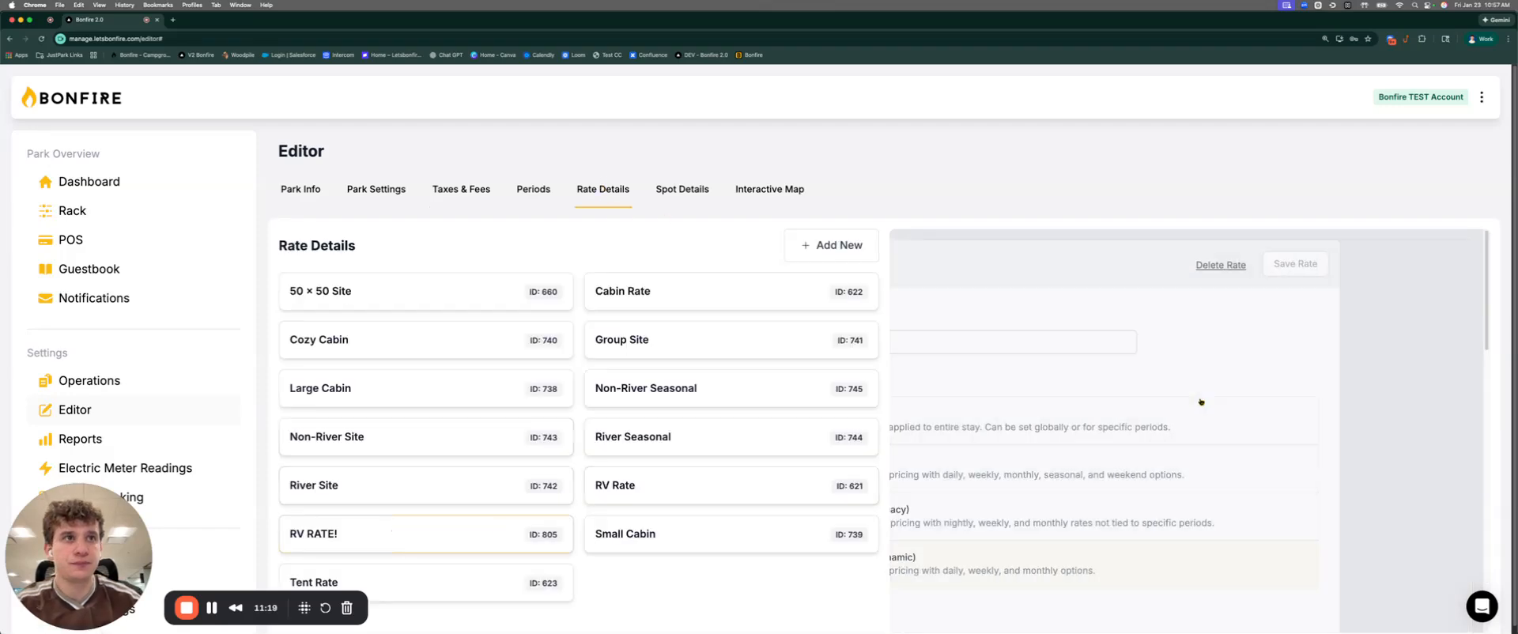
pyautogui.scroll(-3, 1195, 393)
pyautogui.scroll(-5, 1195, 393)
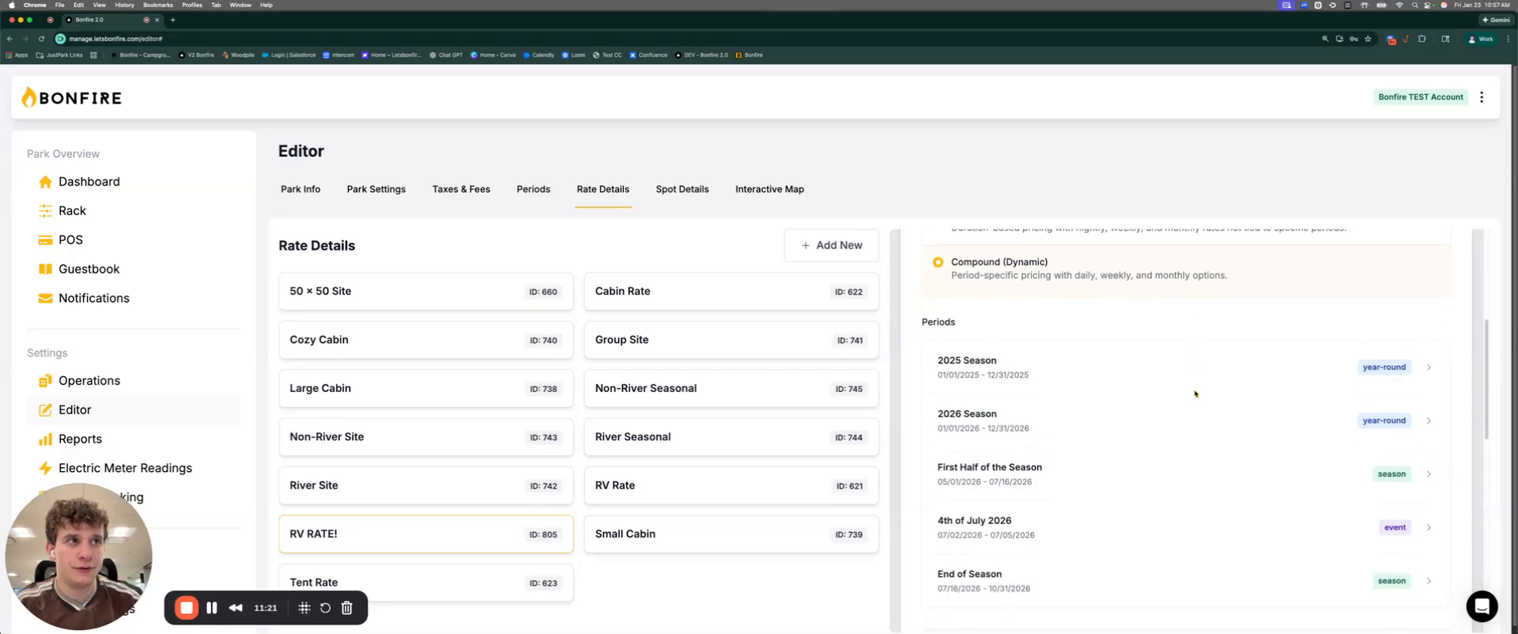
pyautogui.scroll(-3, 1195, 393)
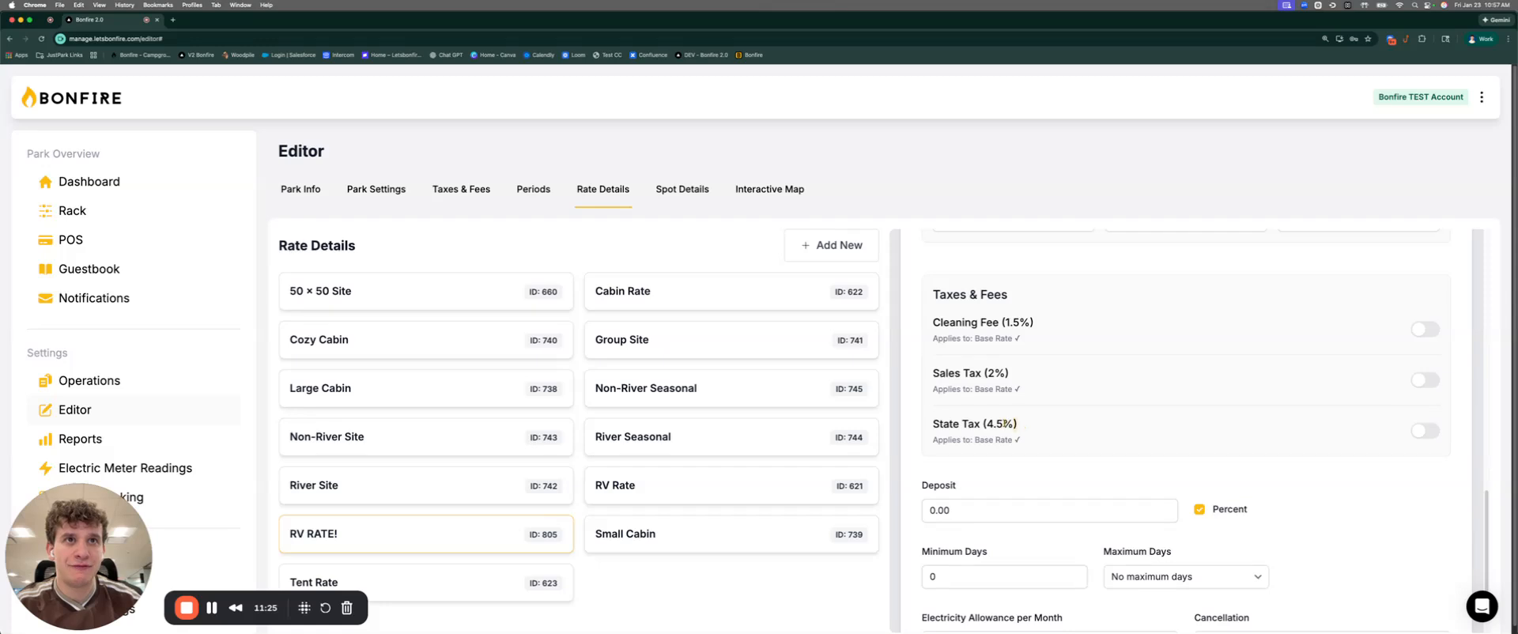
pyautogui.click(1412, 431)
pyautogui.scroll(-1, 1269, 465)
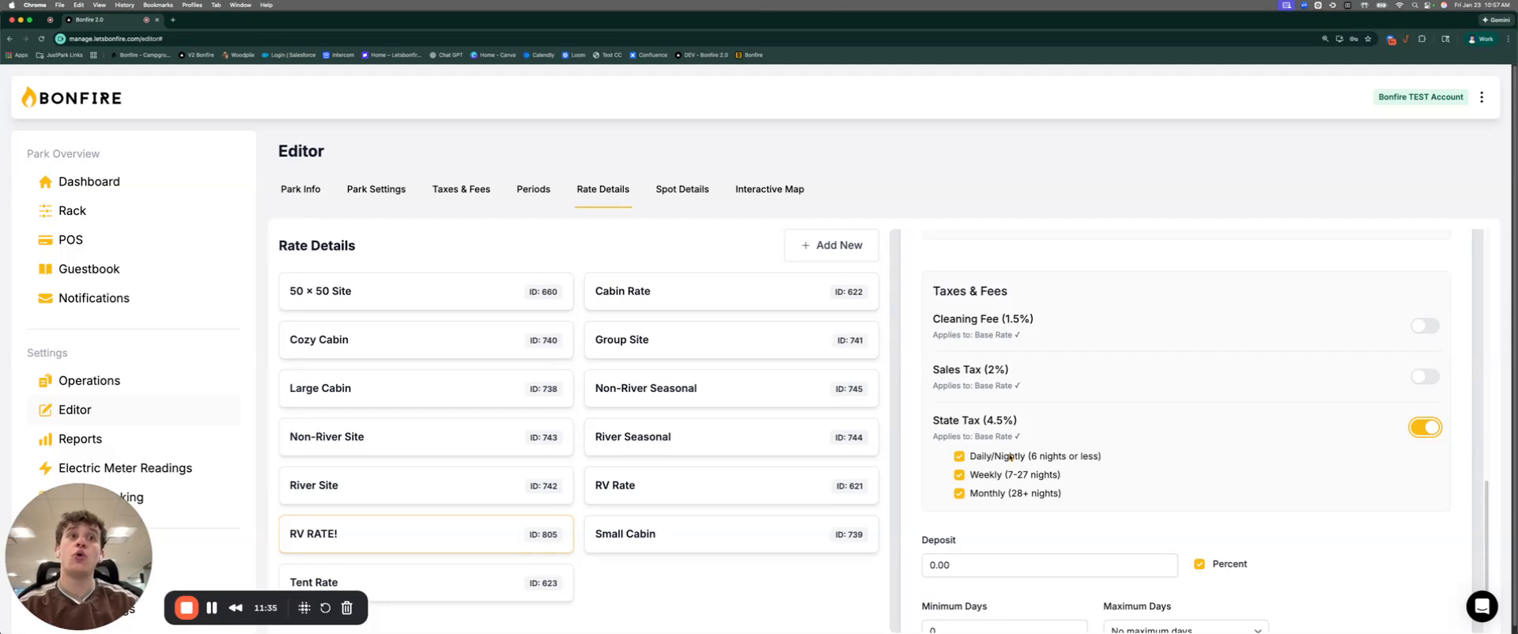
pyautogui.click(958, 494)
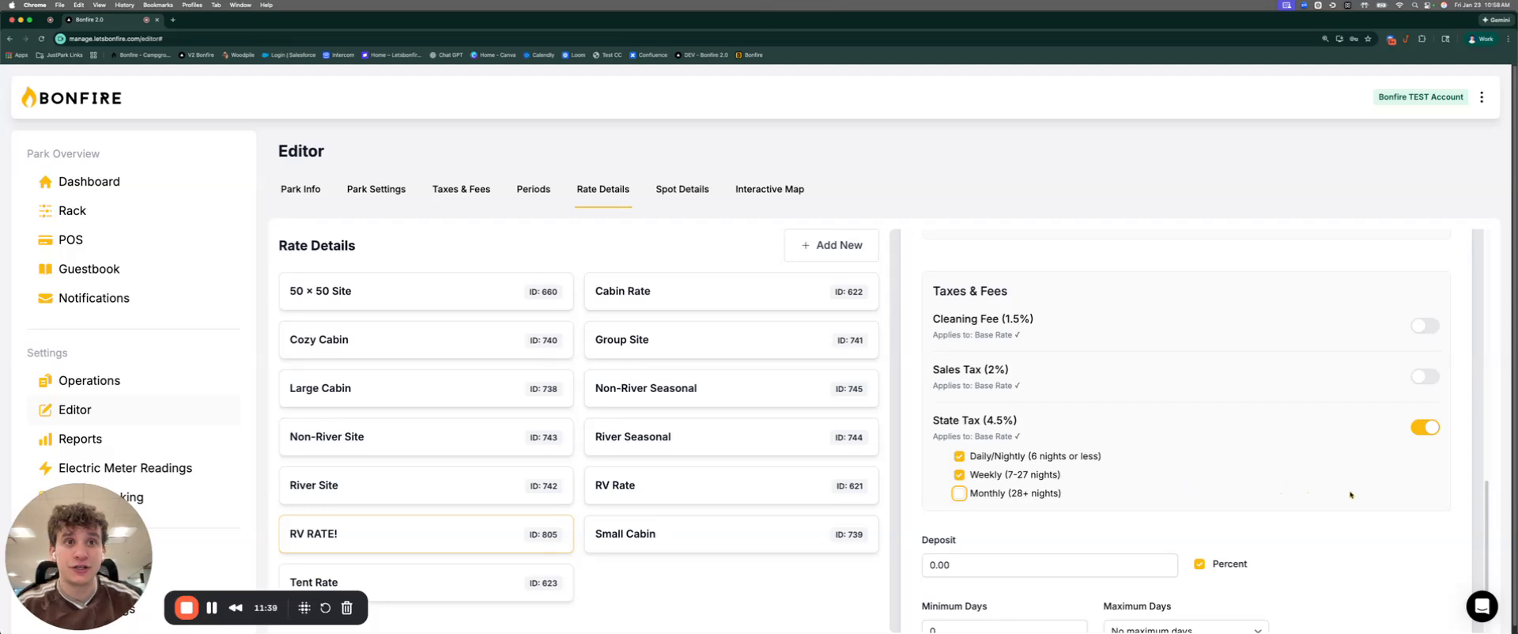
# Step: Try percentage deposits of 100 and 50 for the rate
pyautogui.scroll(-3, 1242, 434)
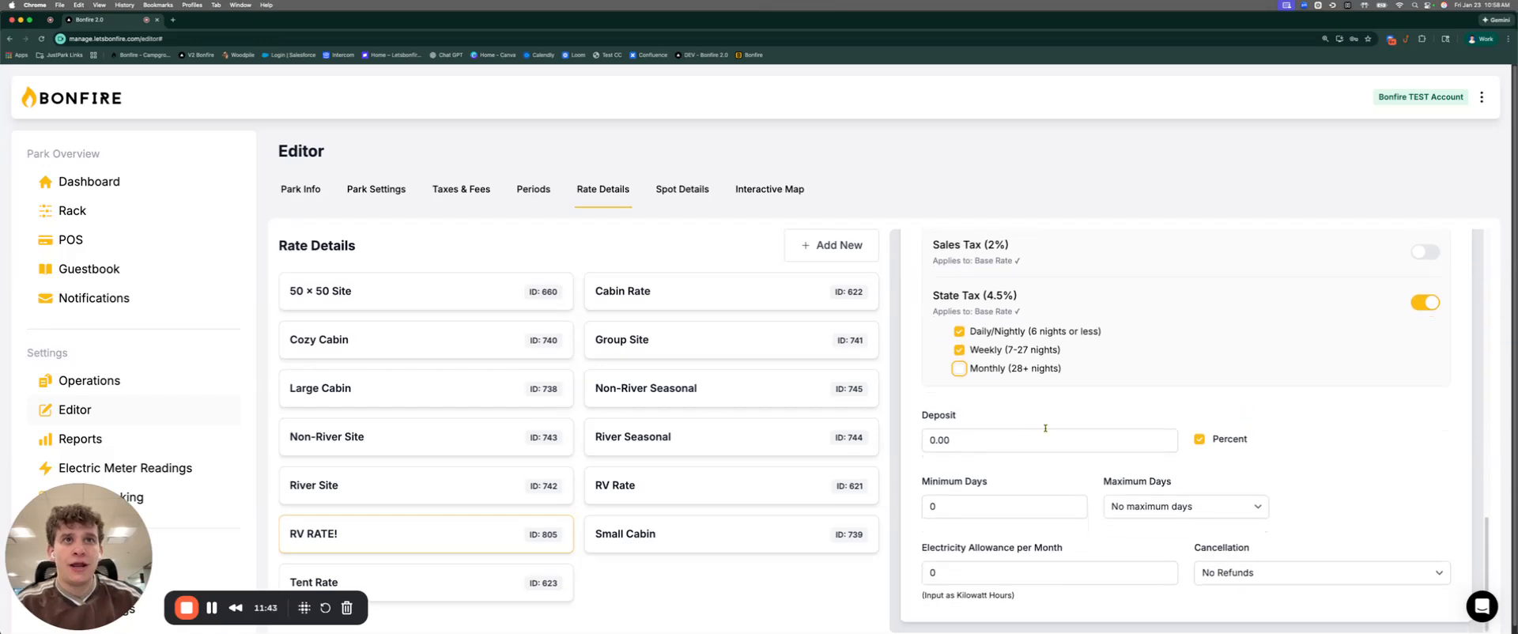
pyautogui.click(1046, 429)
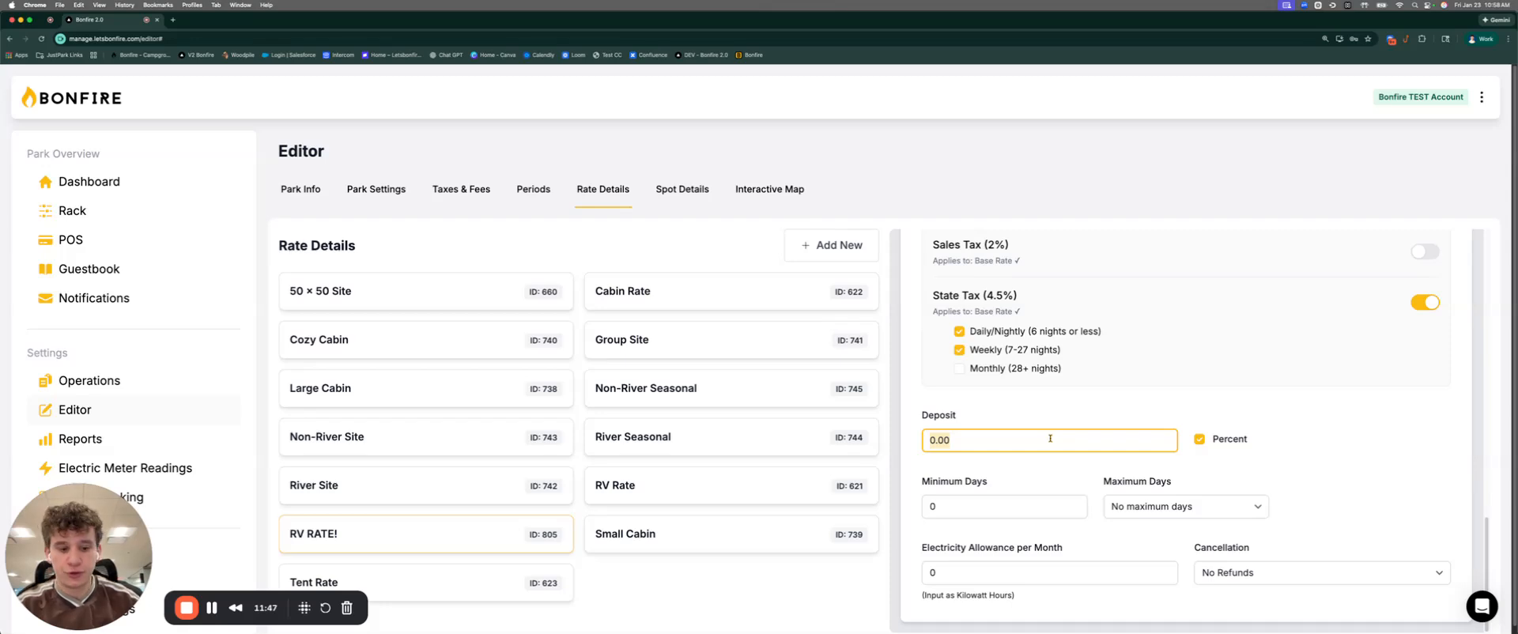
pyautogui.write('100')
pyautogui.click(1372, 426)
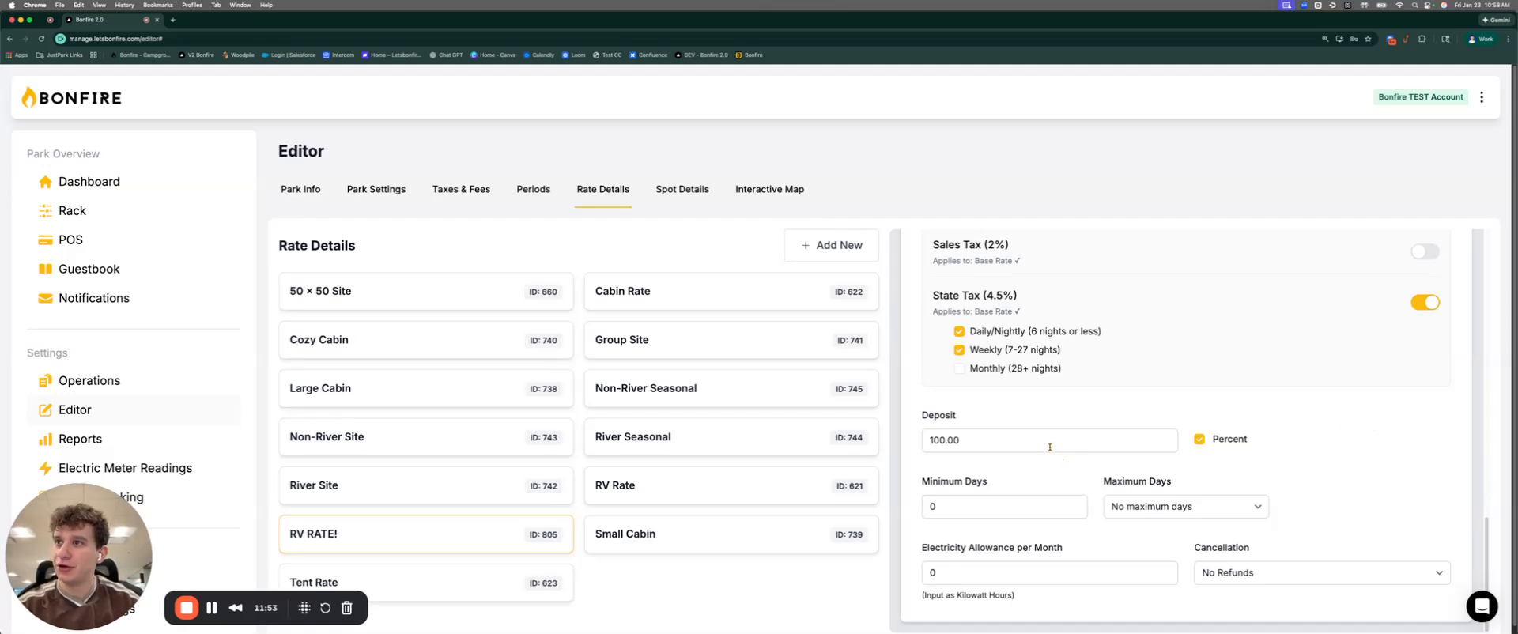
pyautogui.doubleClick(1013, 443)
pyautogui.write('50')
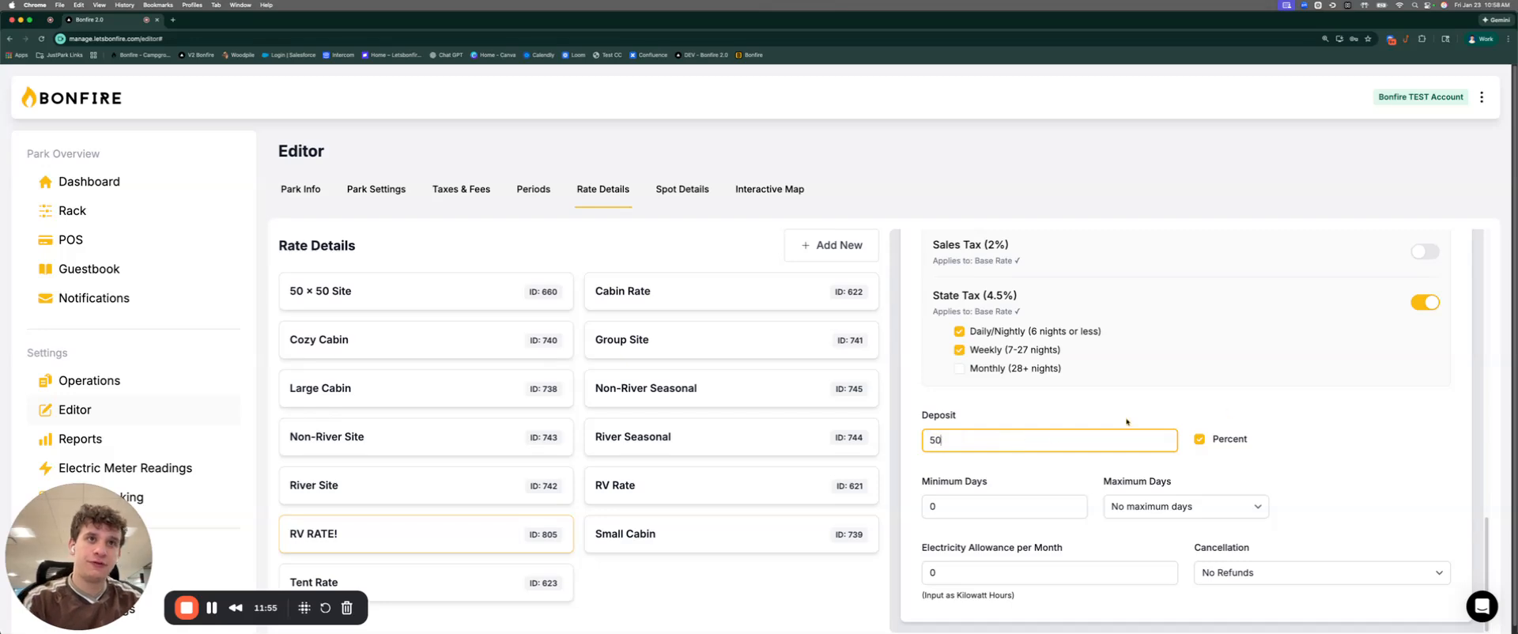
pyautogui.click(1321, 425)
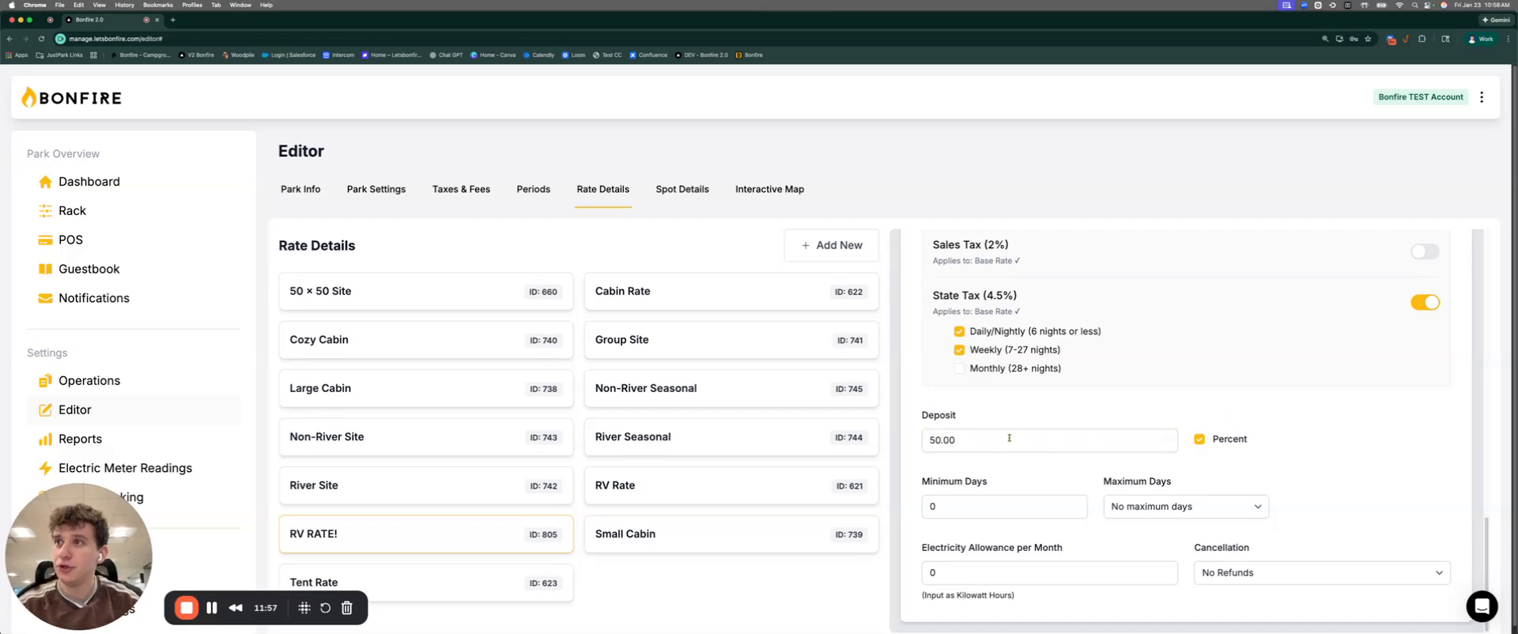
# Step: Switch the rate's deposit from a percentage to a flat amount of $150
pyautogui.click(1200, 440)
pyautogui.doubleClick(1074, 440)
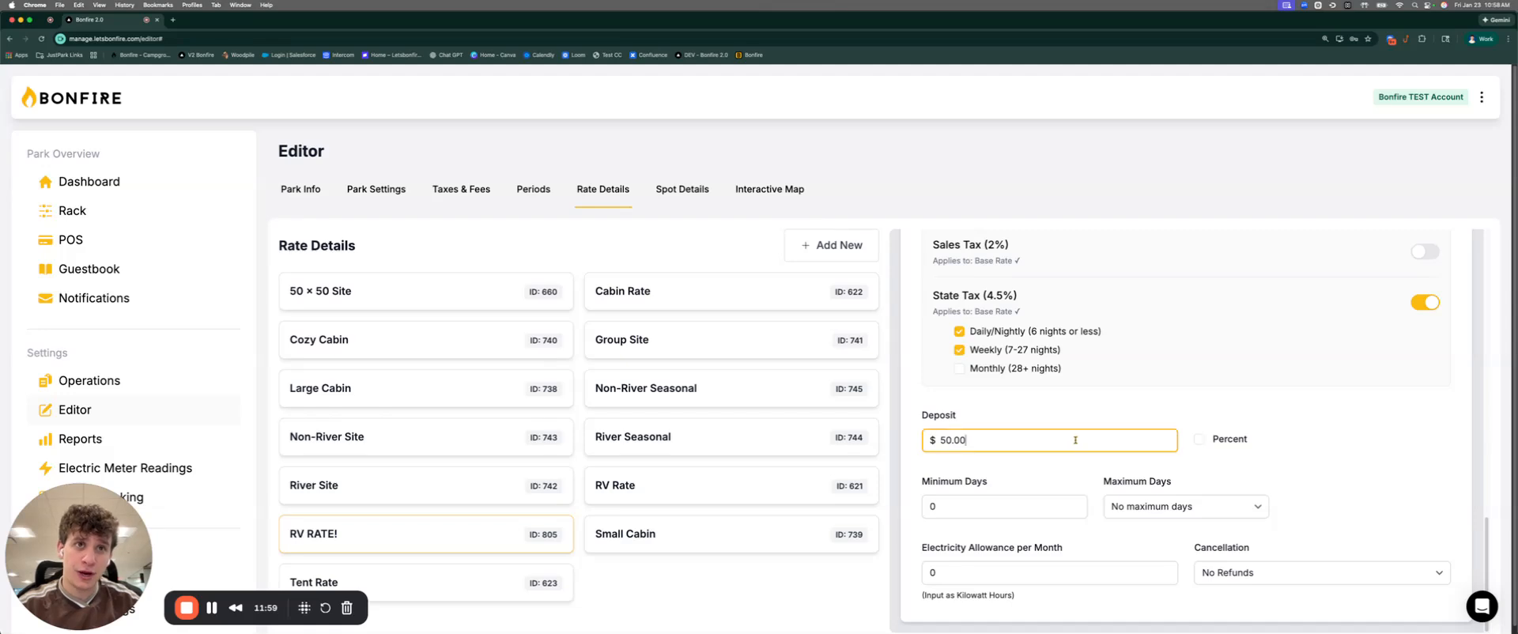
pyautogui.write('100')
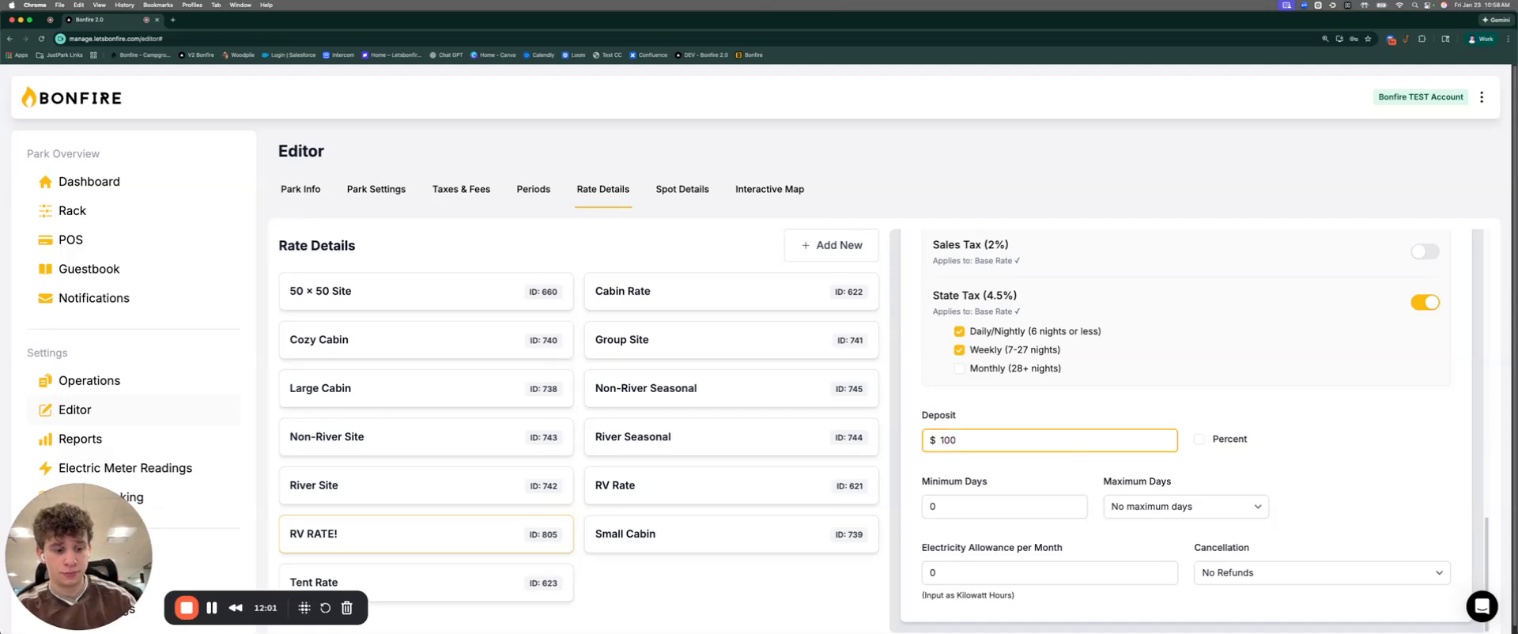
pyautogui.press('BackSpace')
pyautogui.press('BackSpace')
pyautogui.press('BackSpace')
pyautogui.write('150')
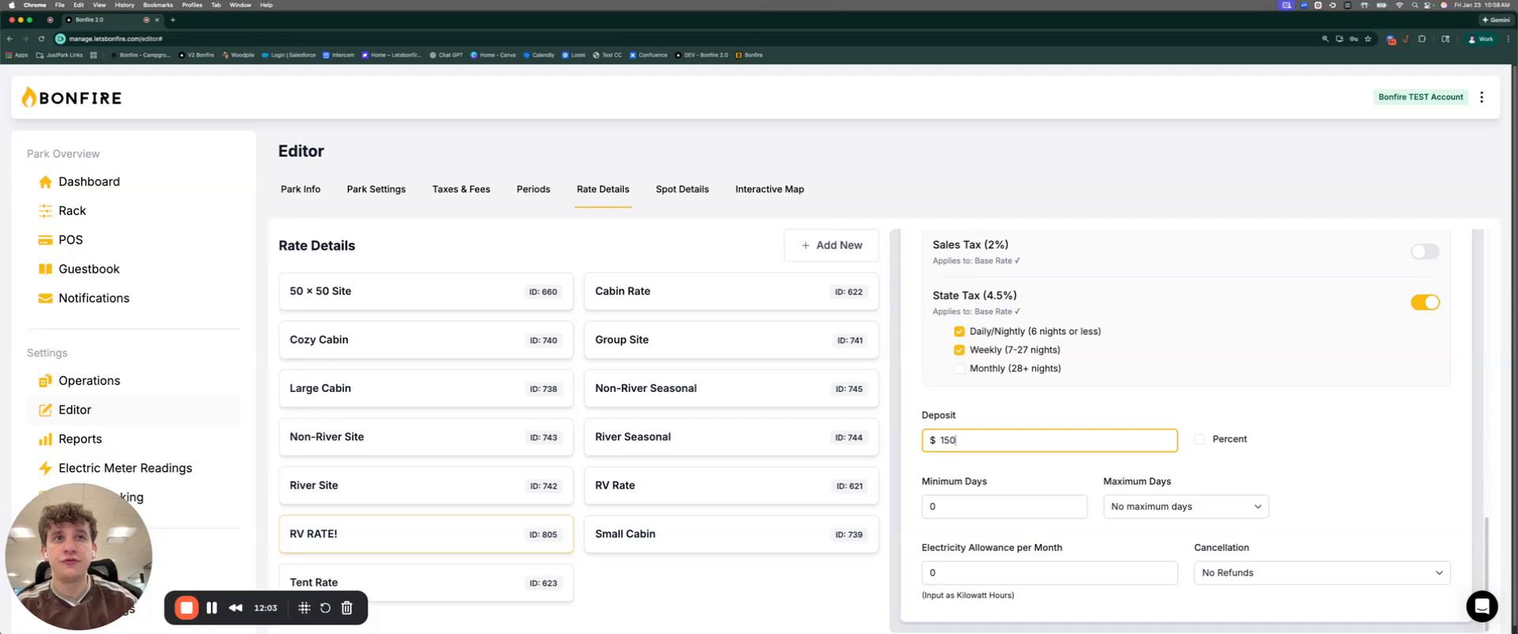
pyautogui.click(1376, 409)
# Step: Set the rate's minimum days to 2 and limit its maximum days to 14
pyautogui.scroll(-1, 1172, 412)
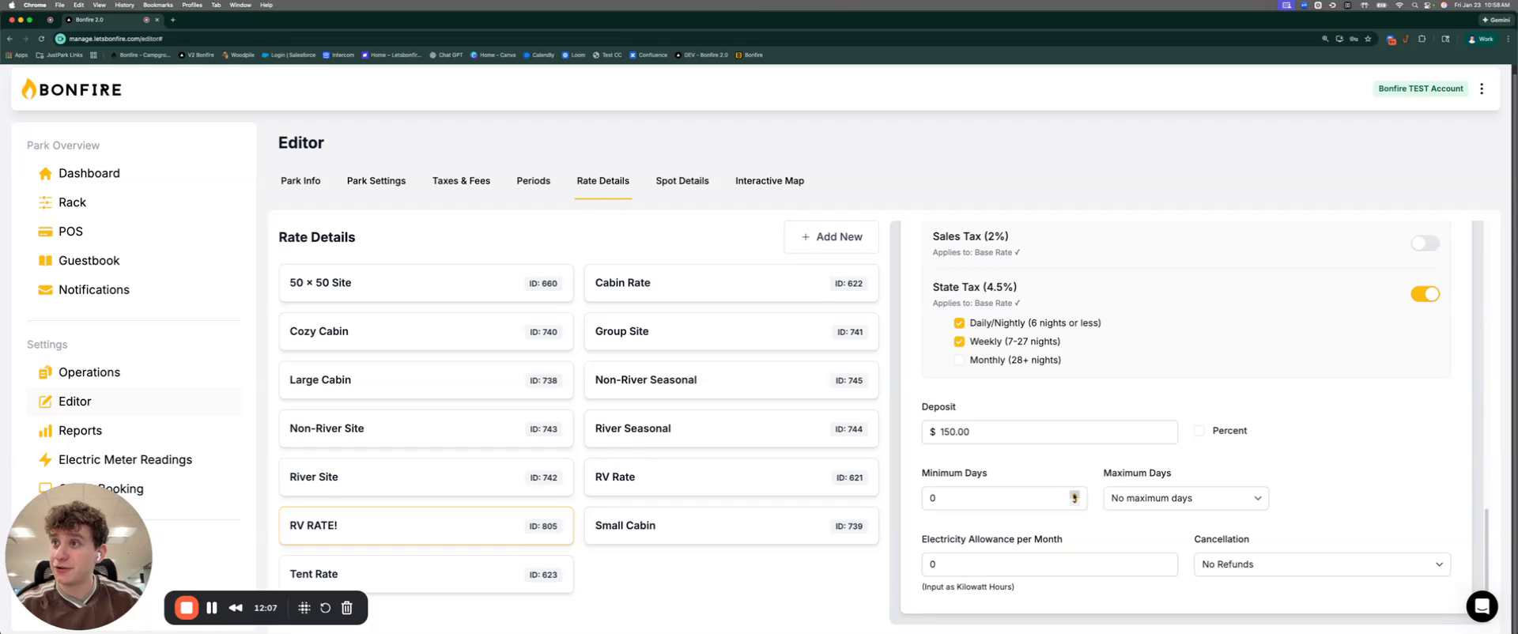
pyautogui.click(1073, 495)
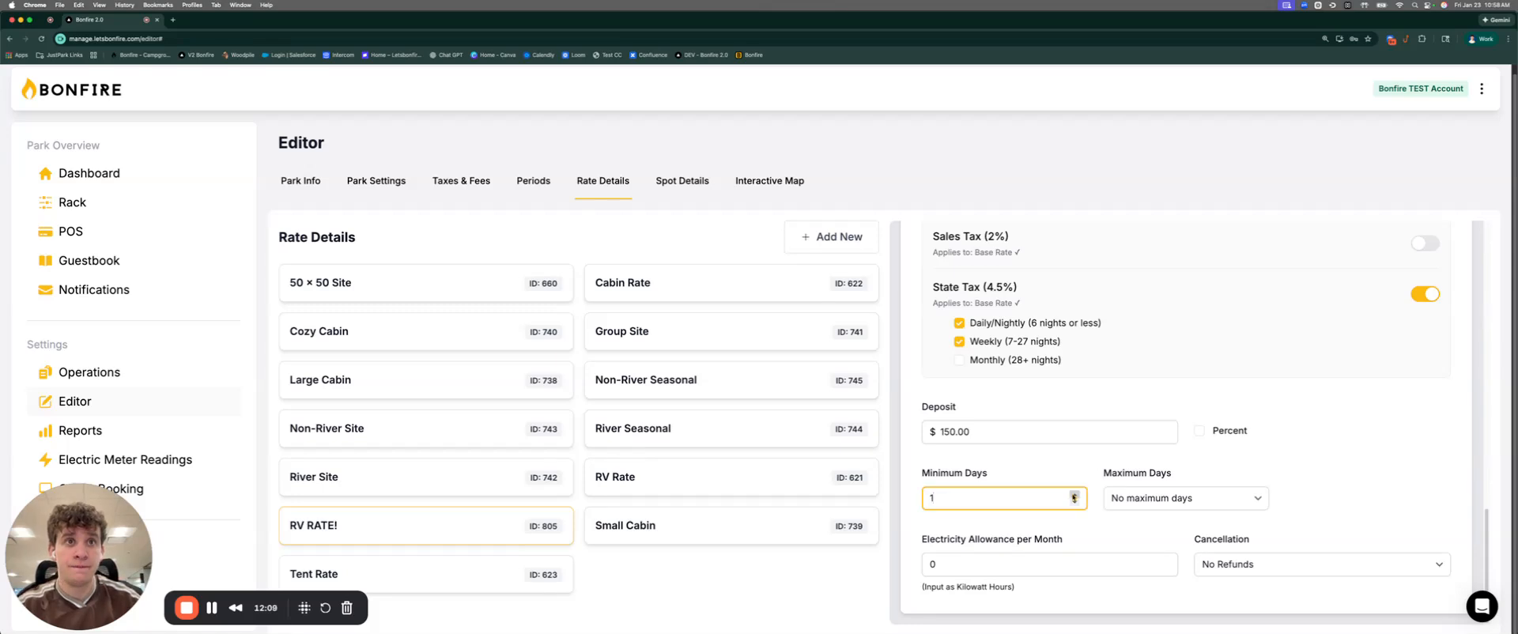
pyautogui.click(1073, 495)
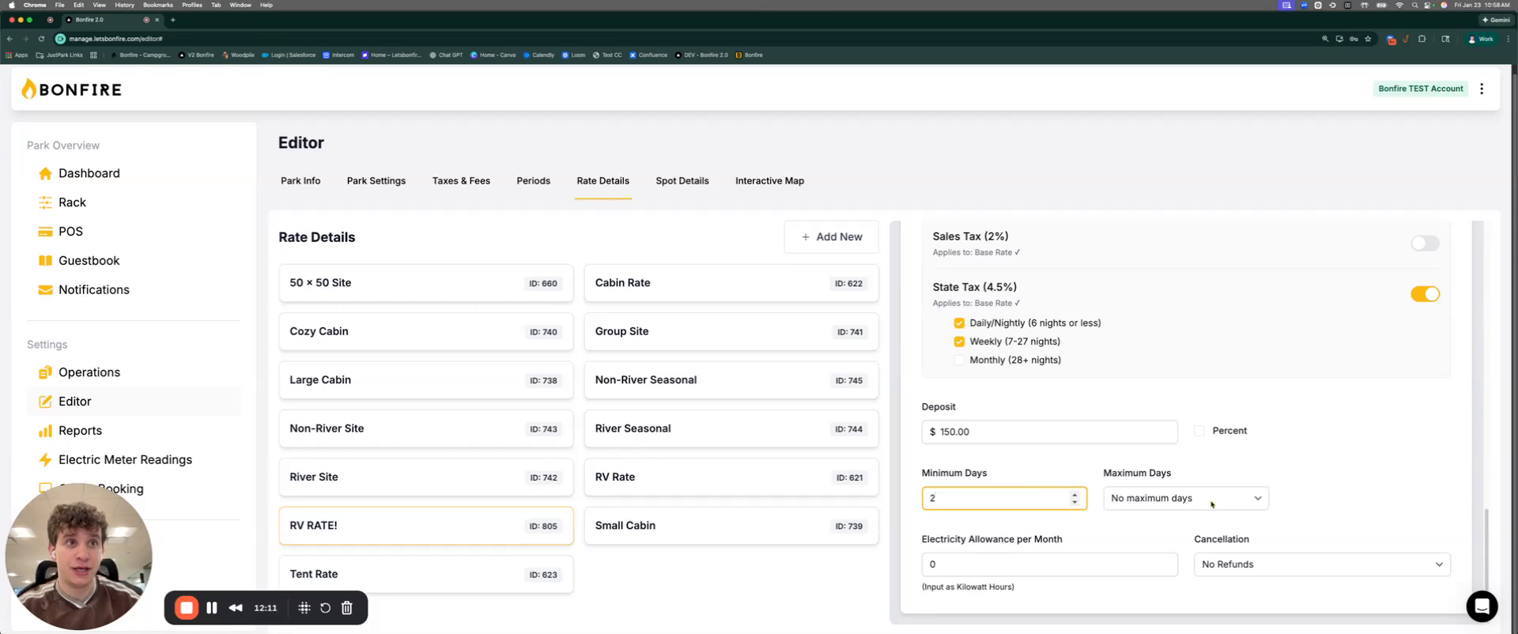
pyautogui.click(1183, 500)
pyautogui.click(1182, 506)
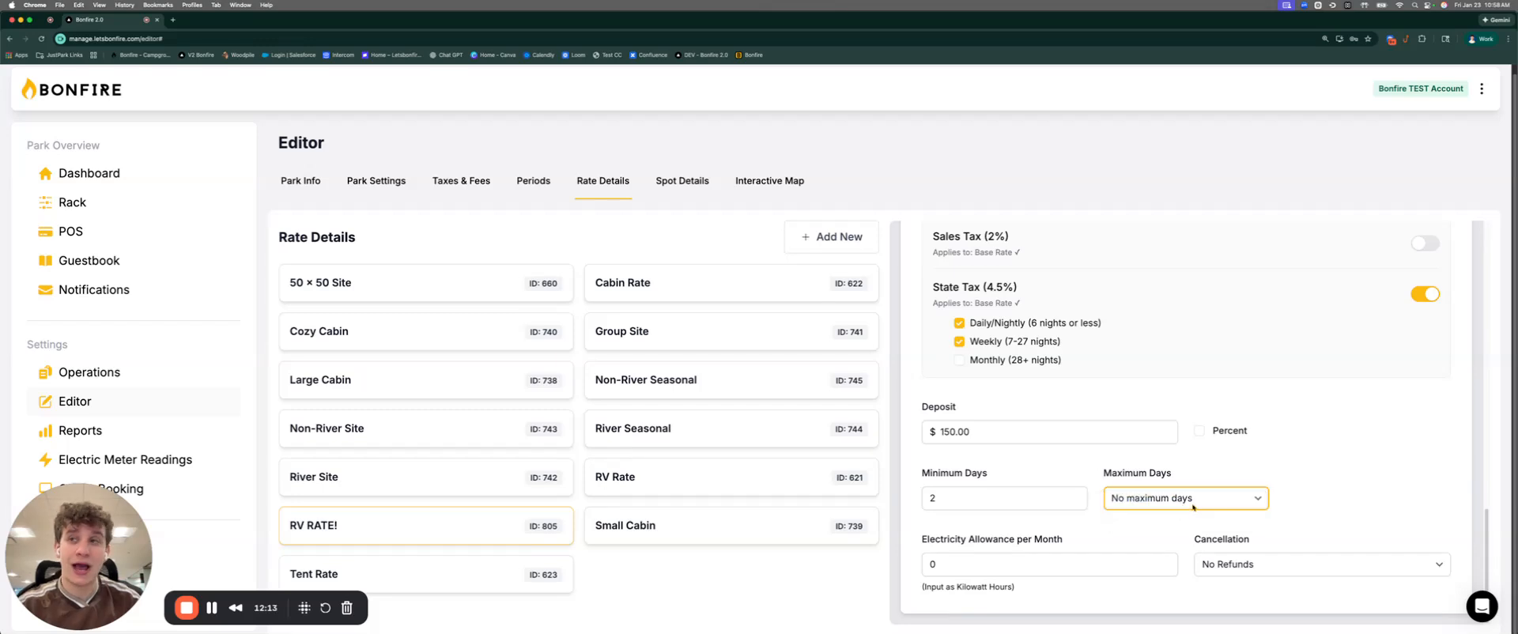
pyautogui.click(1193, 507)
pyautogui.click(1186, 516)
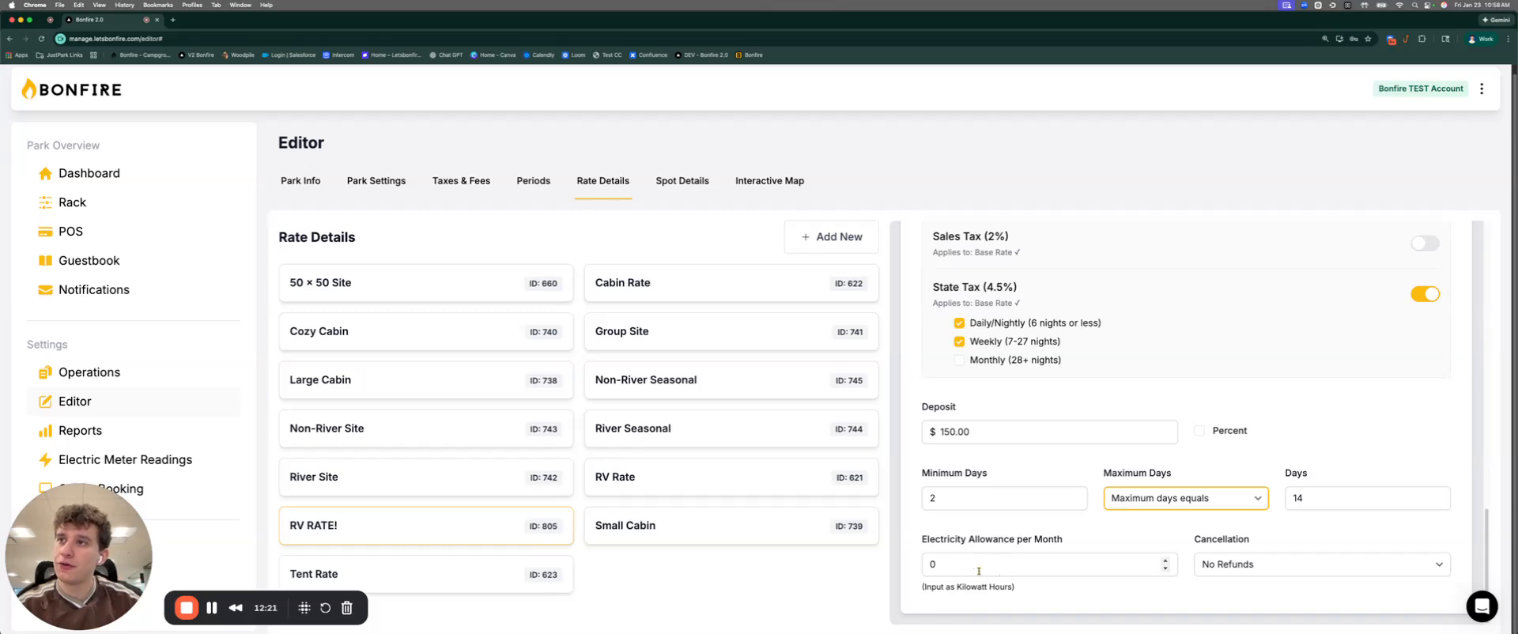
# Step: Review the cancellation policy options offered for the rate
pyautogui.click(1245, 558)
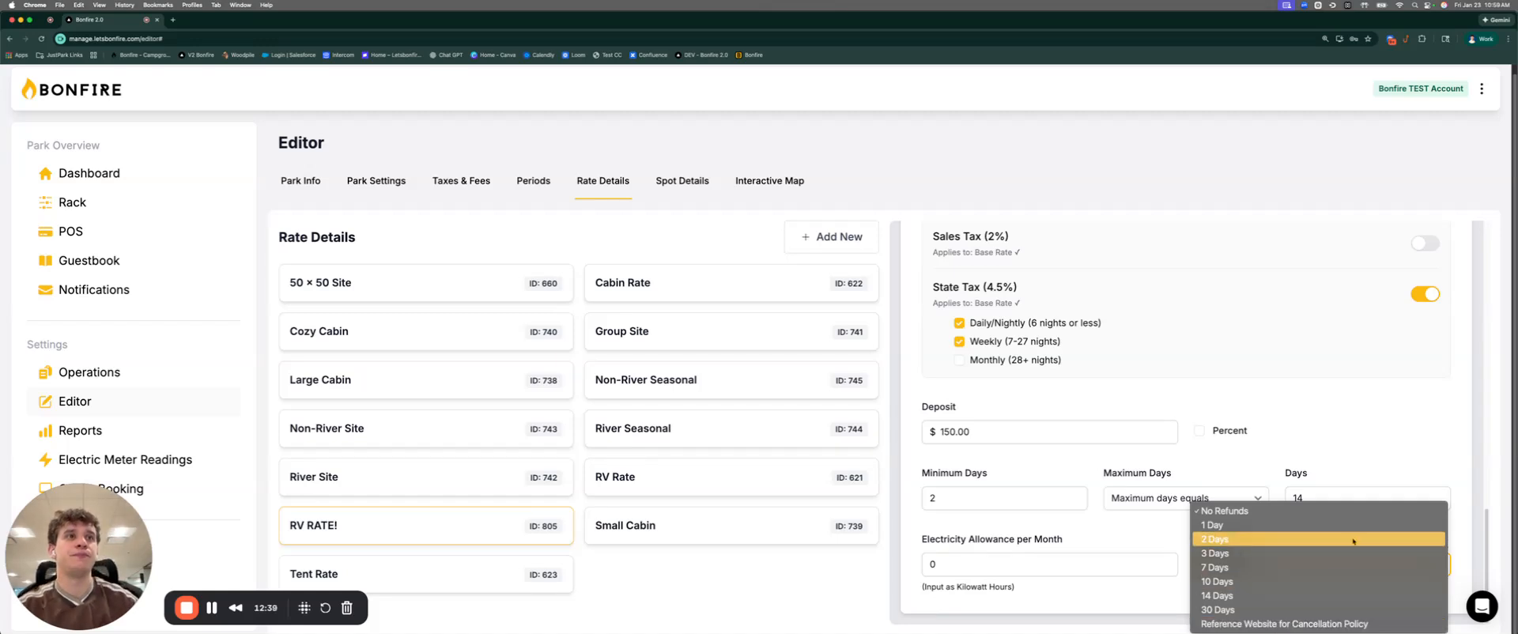
pyautogui.click(1347, 432)
pyautogui.scroll(1, 963, 495)
pyautogui.scroll(15, 963, 495)
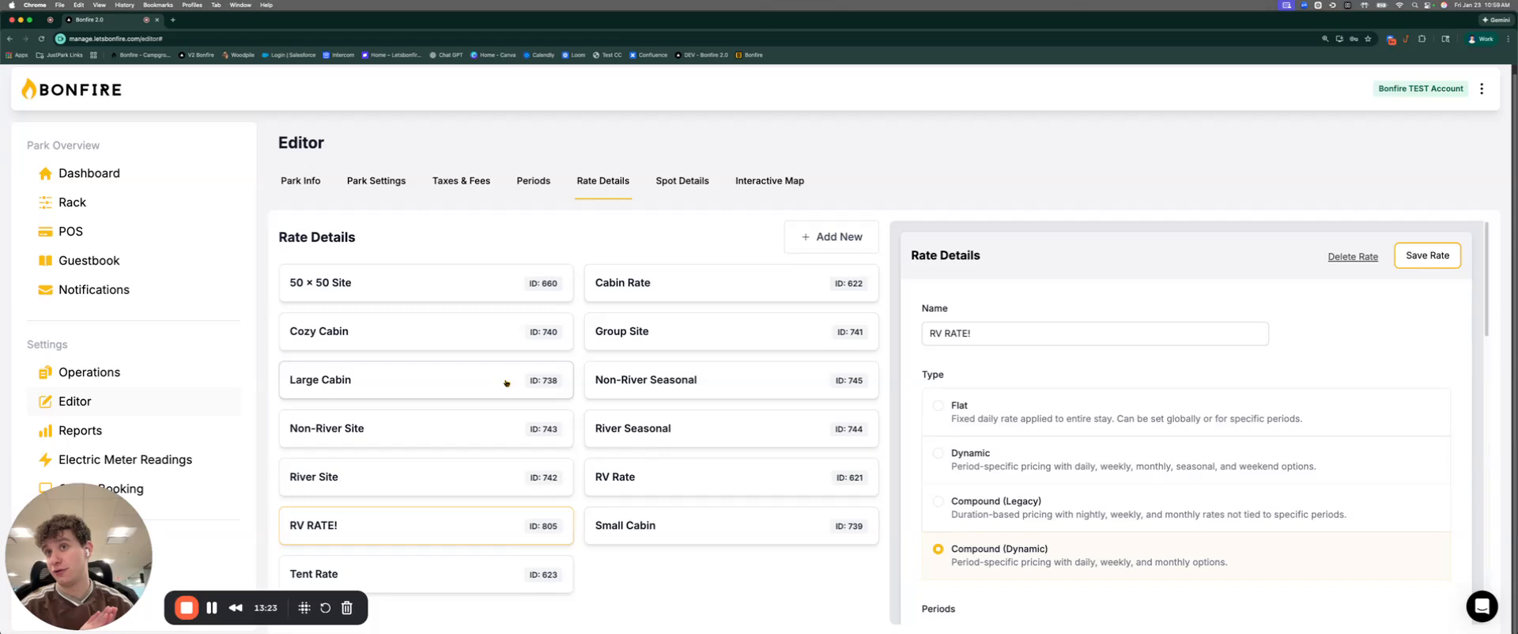
# Step: Examine the rate options for spot S1 in the spot details, keep RV Rate selected, and open spot S2
pyautogui.click(680, 193)
pyautogui.scroll(-1, 506, 300)
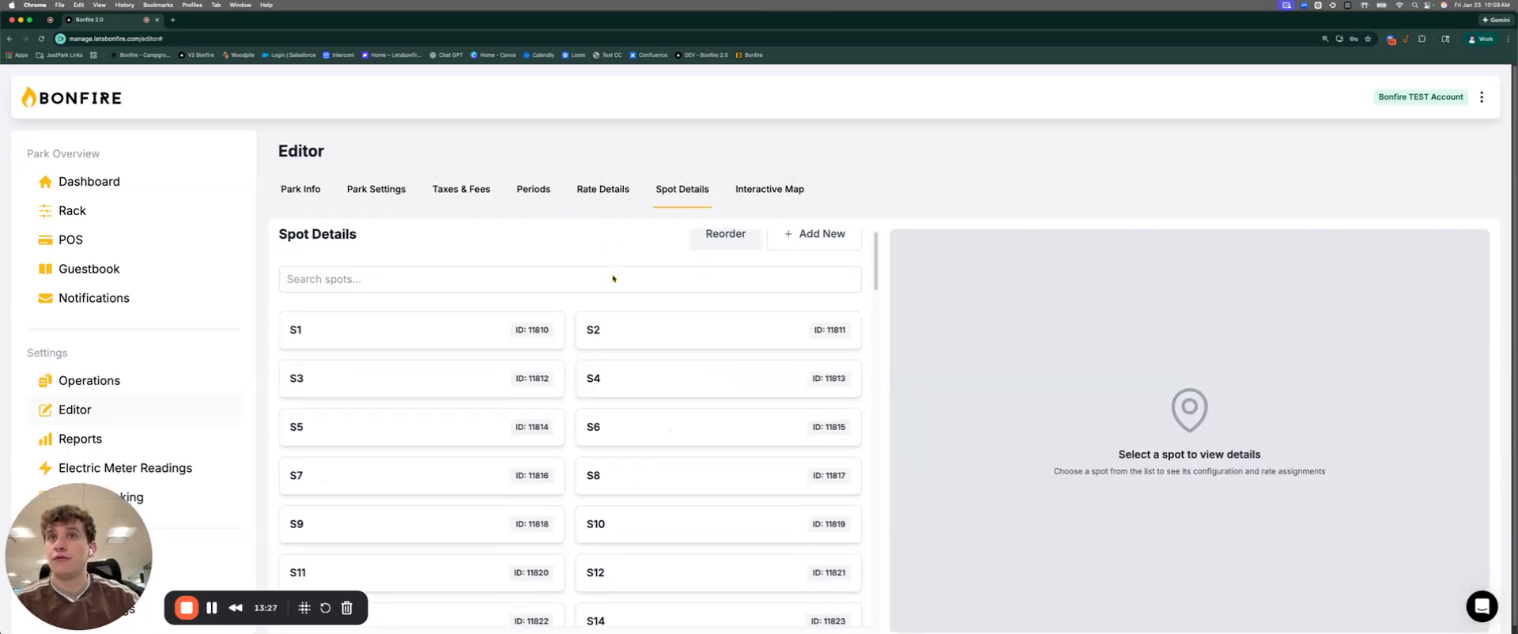
pyautogui.click(352, 328)
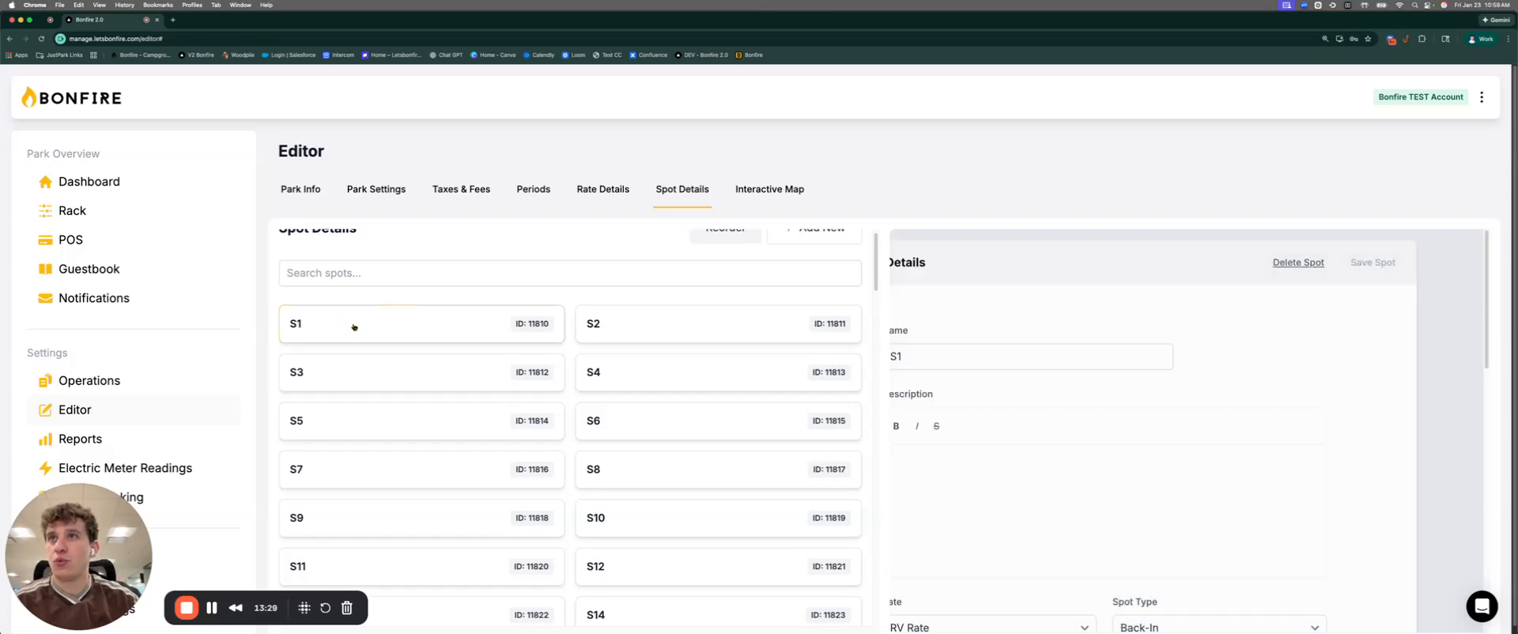
pyautogui.scroll(-3, 1089, 335)
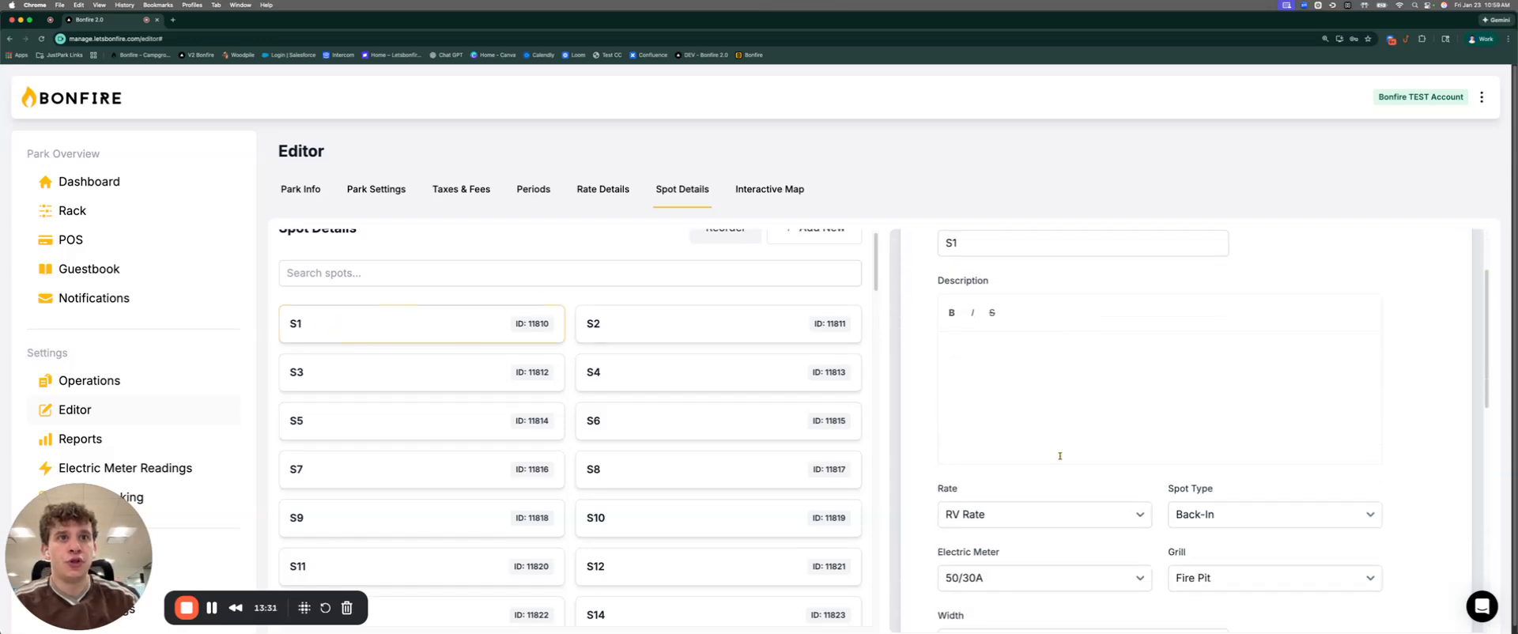
pyautogui.click(960, 513)
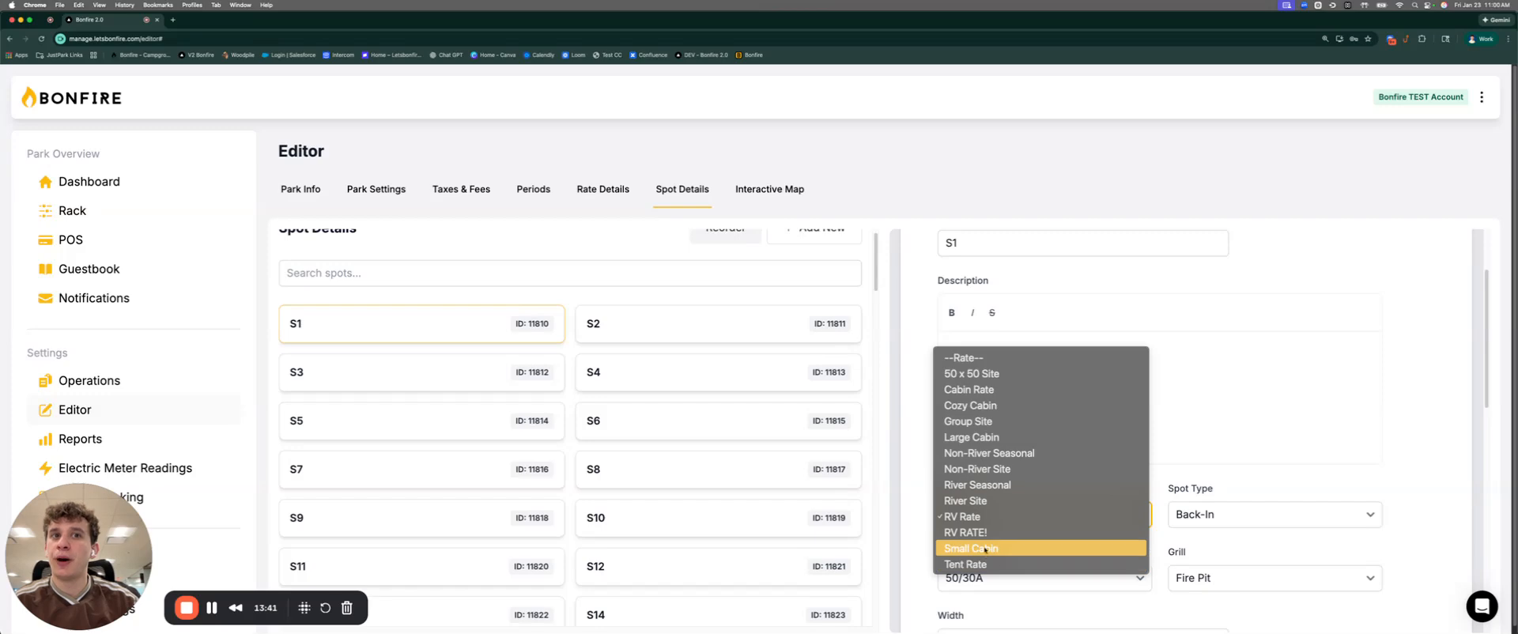
pyautogui.click(986, 521)
pyautogui.click(632, 317)
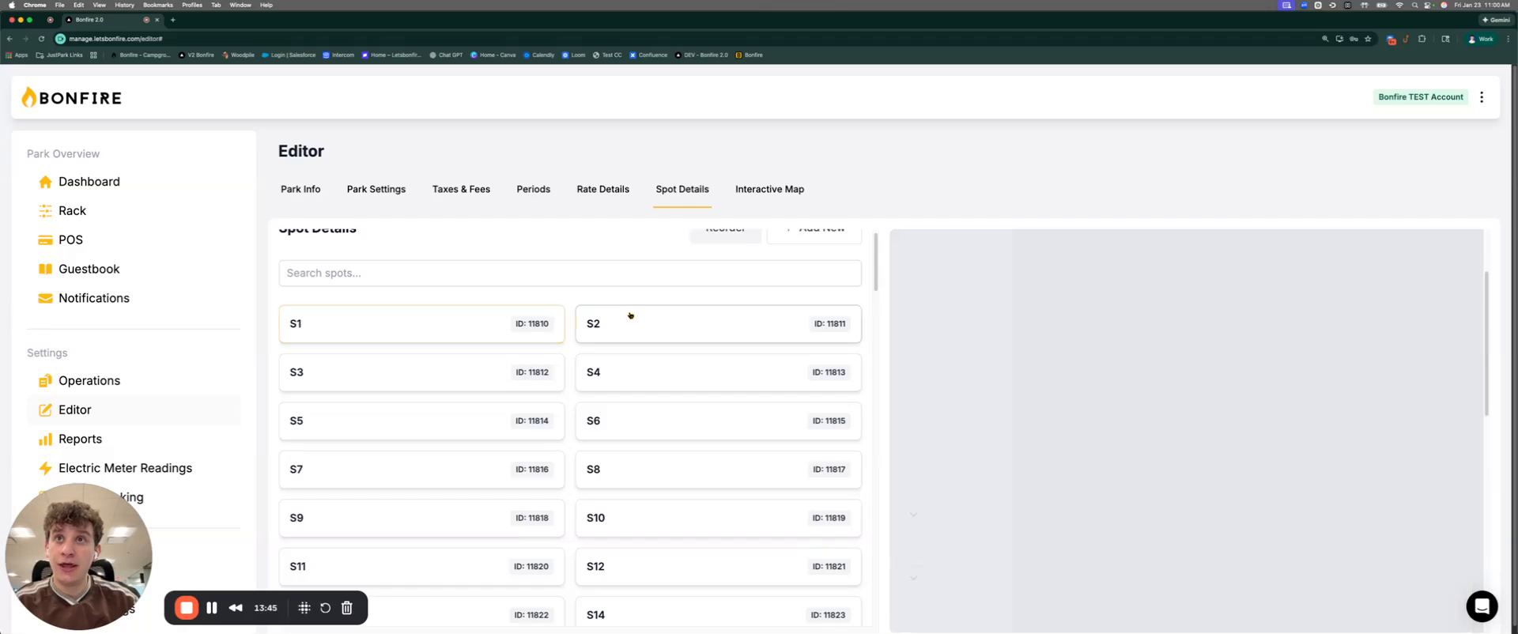
# Step: Check the rate options offered for spot S2, keeping RV Rate selected
pyautogui.scroll(-1, 969, 447)
pyautogui.click(970, 480)
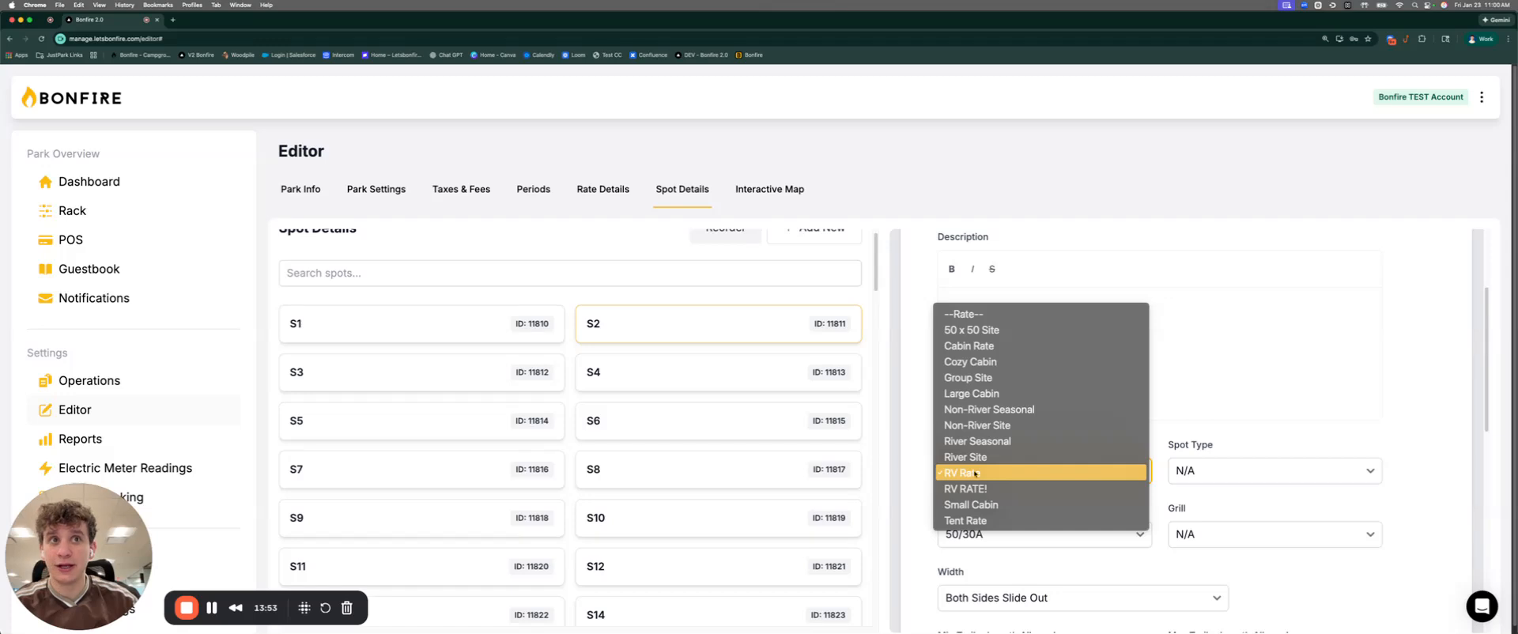
pyautogui.click(1395, 369)
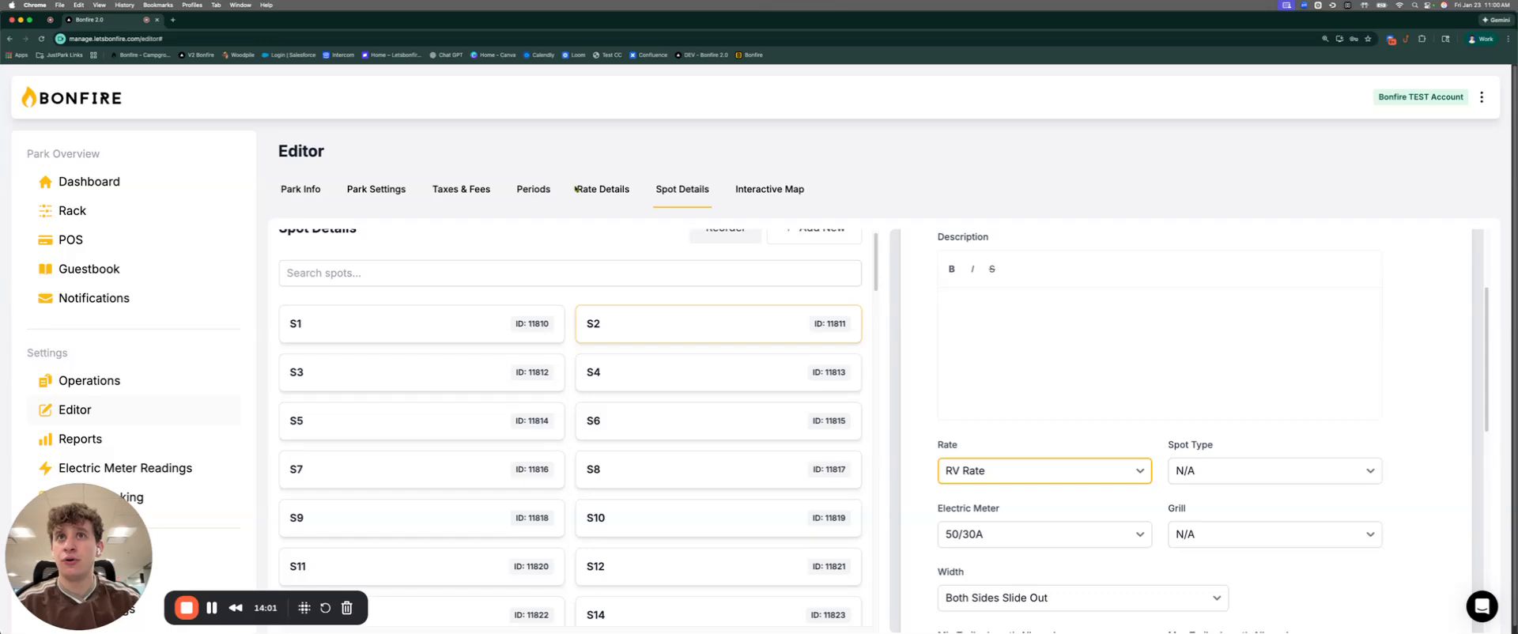
# Step: Set the RV RATE! rate to the Flat type with a nightly rate of $40 and save it
pyautogui.click(603, 189)
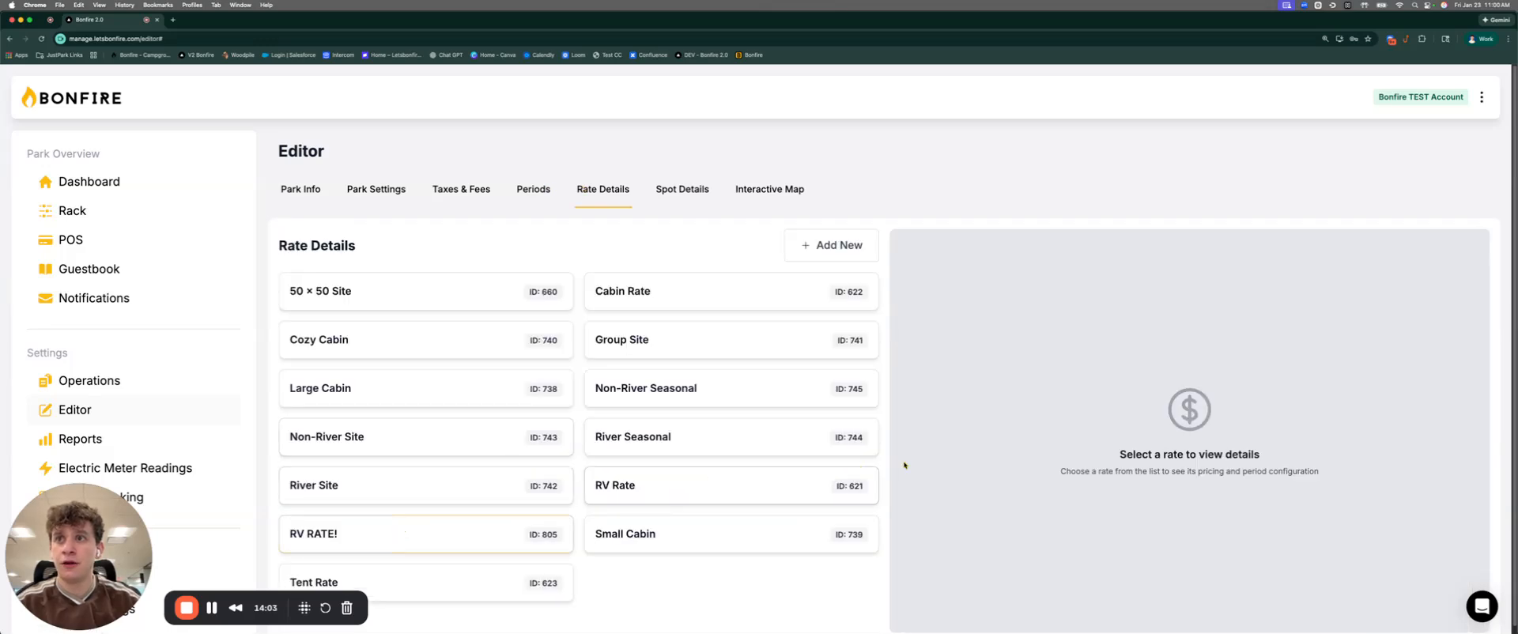
pyautogui.scroll(-1, 1122, 453)
pyautogui.click(1008, 378)
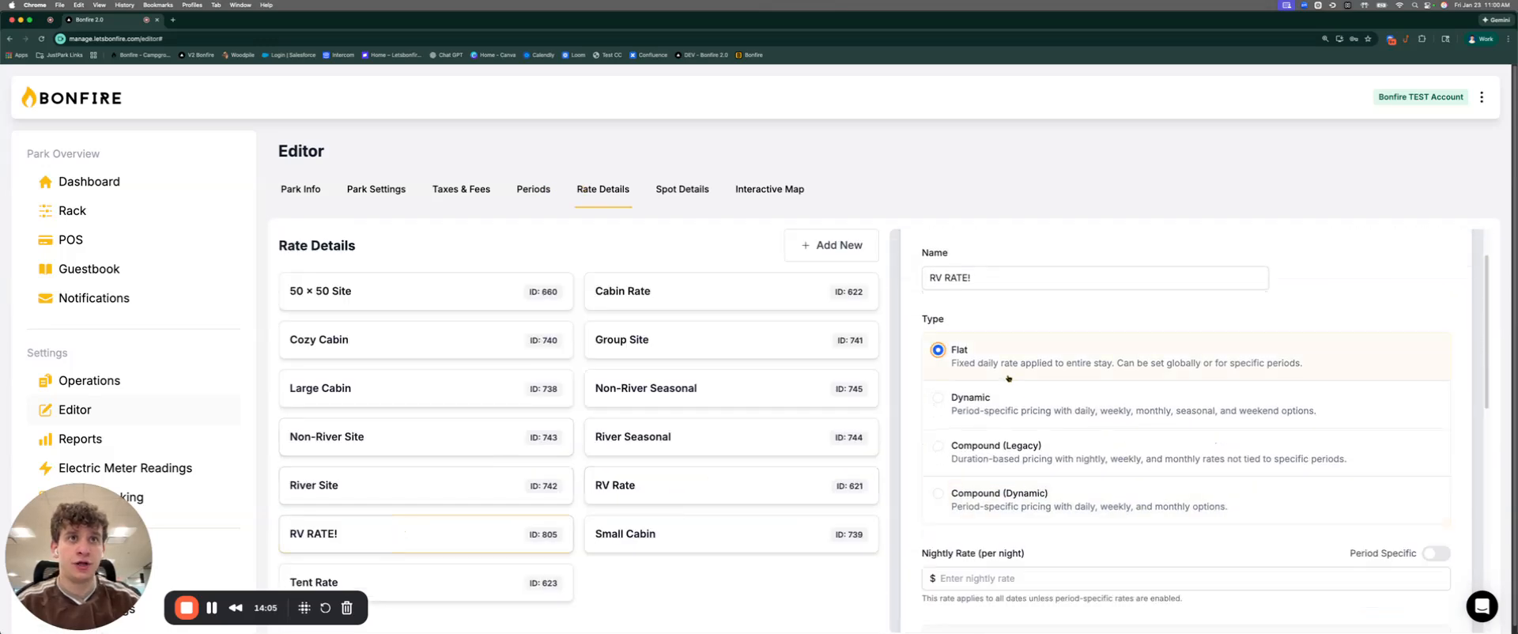
pyautogui.scroll(-1, 1008, 379)
pyautogui.click(998, 493)
pyautogui.write('40')
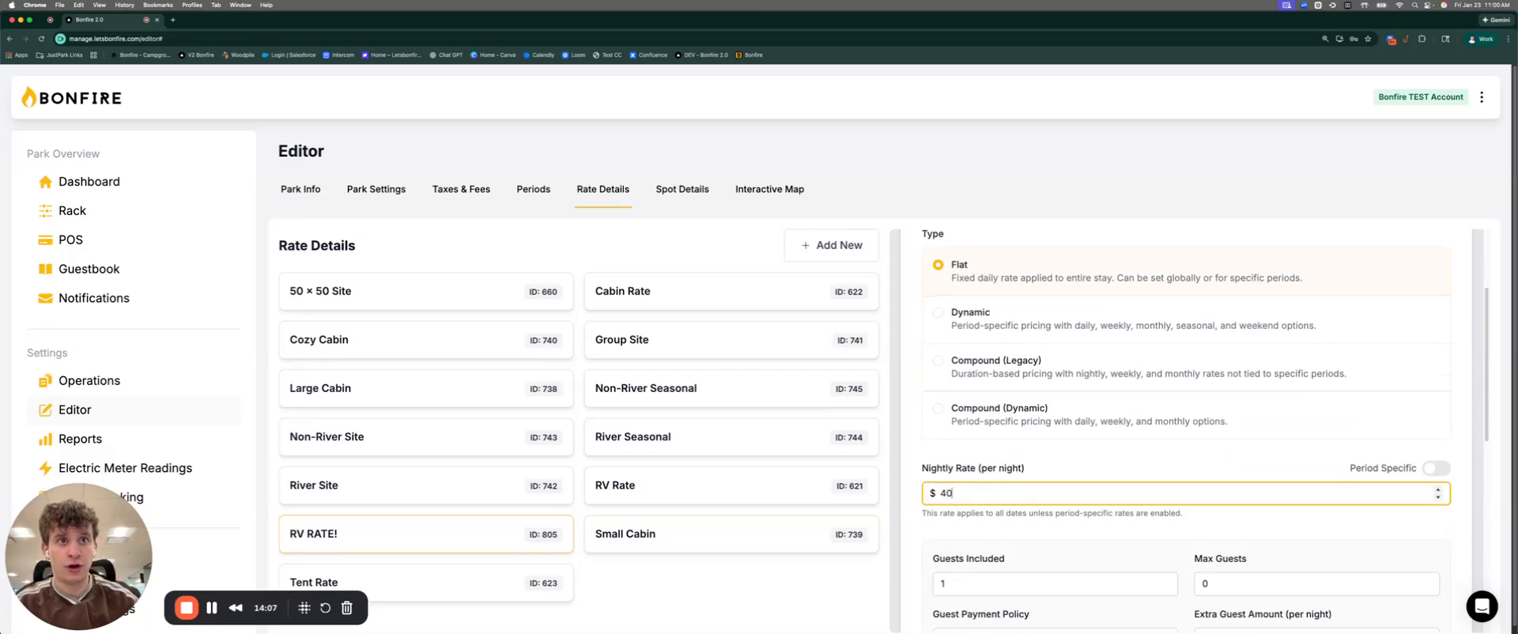
pyautogui.scroll(2, 1478, 333)
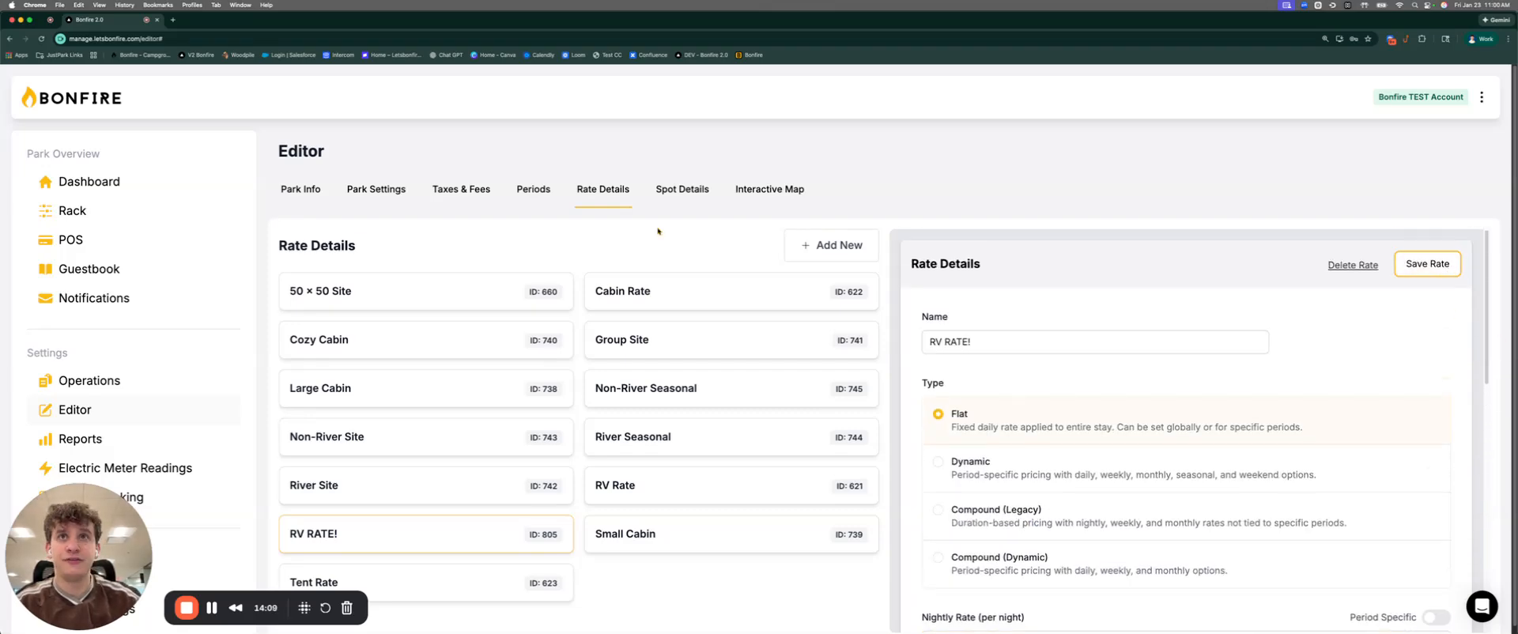
# Step: Assign RV RATE! to spot S1 in the spot details and save the spot
pyautogui.click(676, 187)
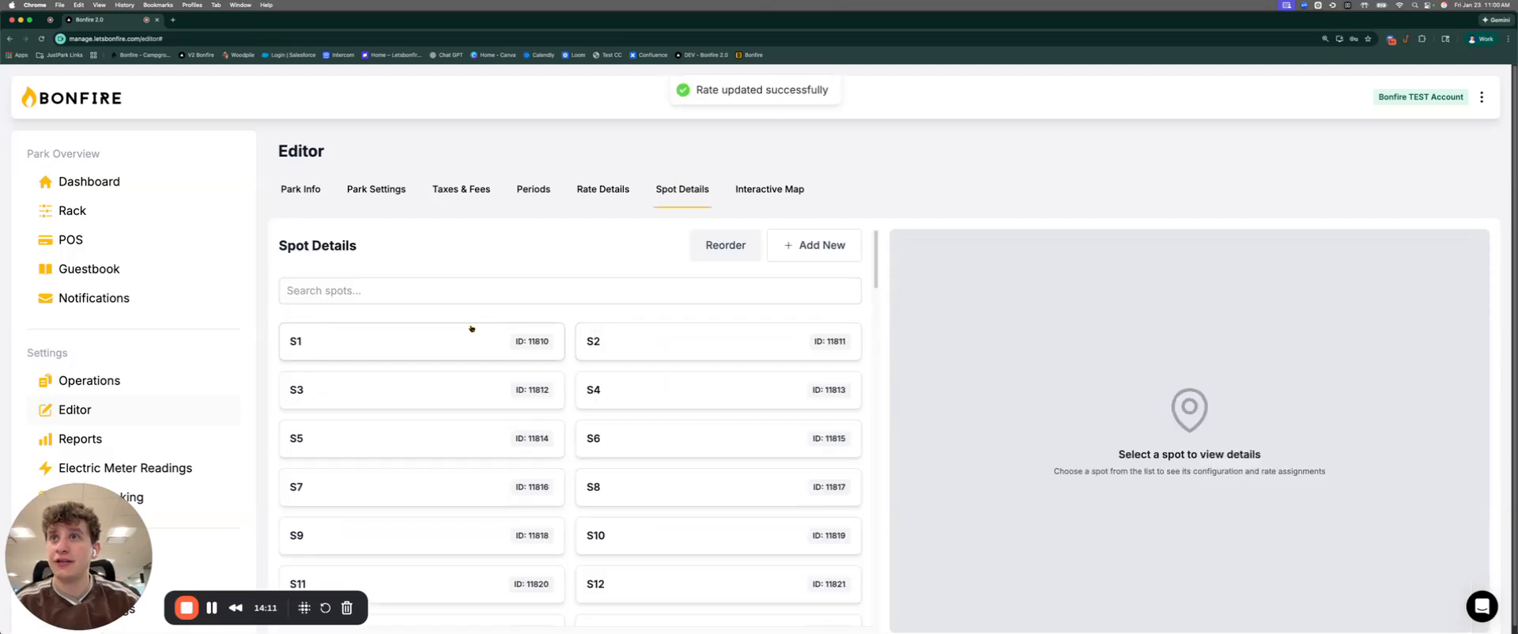
pyautogui.click(471, 328)
pyautogui.scroll(-2, 1028, 443)
pyautogui.click(993, 477)
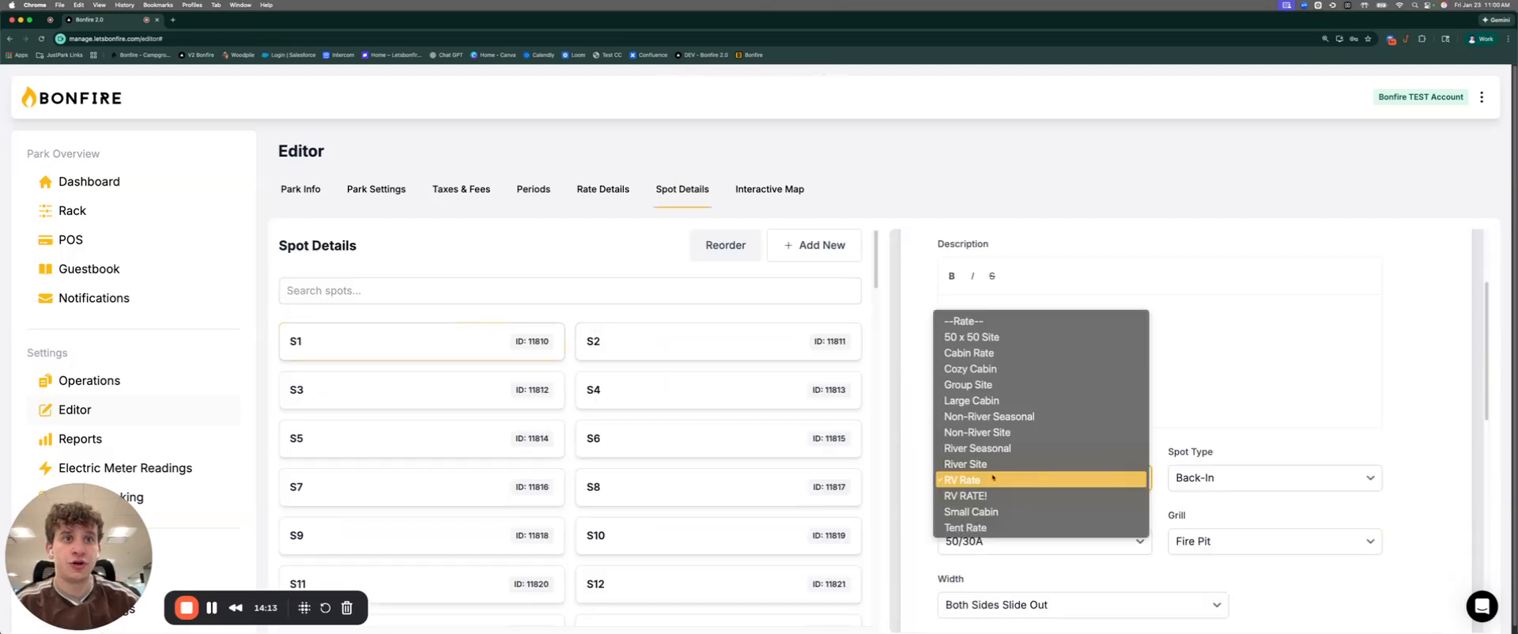
pyautogui.click(1002, 493)
pyautogui.scroll(2, 1259, 434)
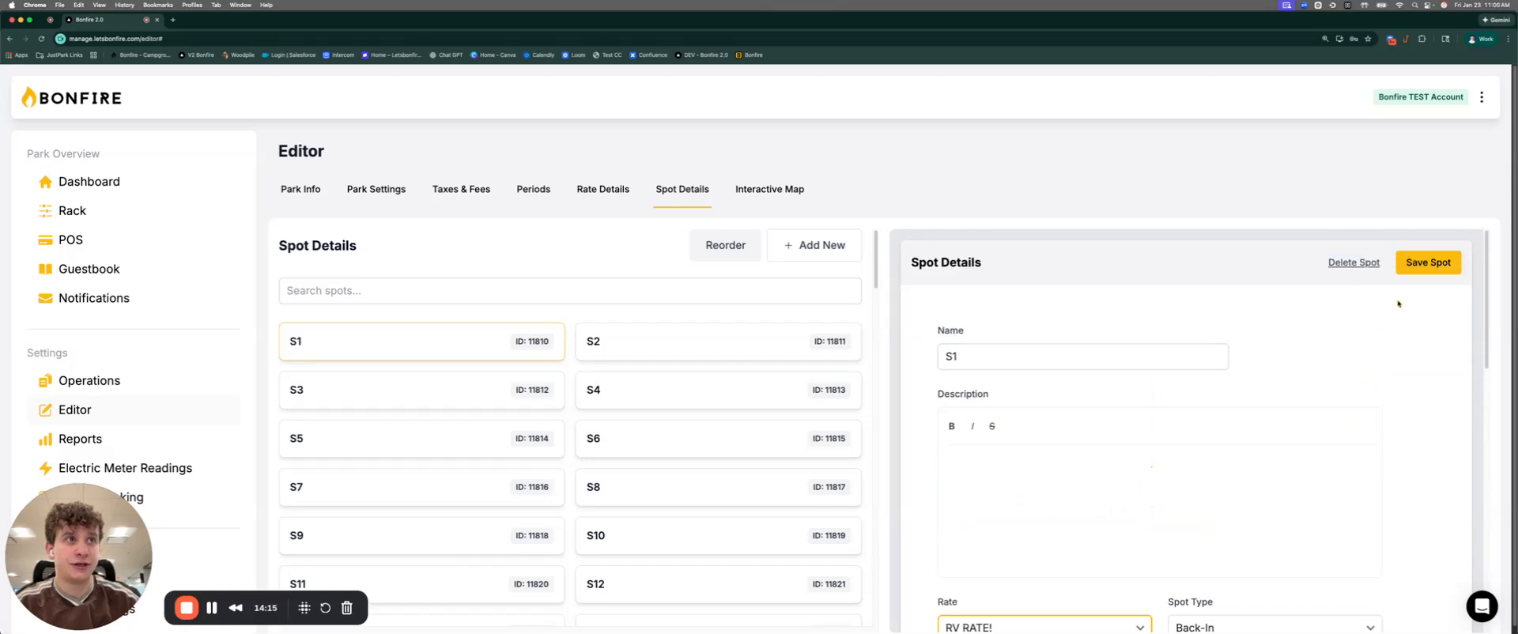
pyautogui.click(1431, 262)
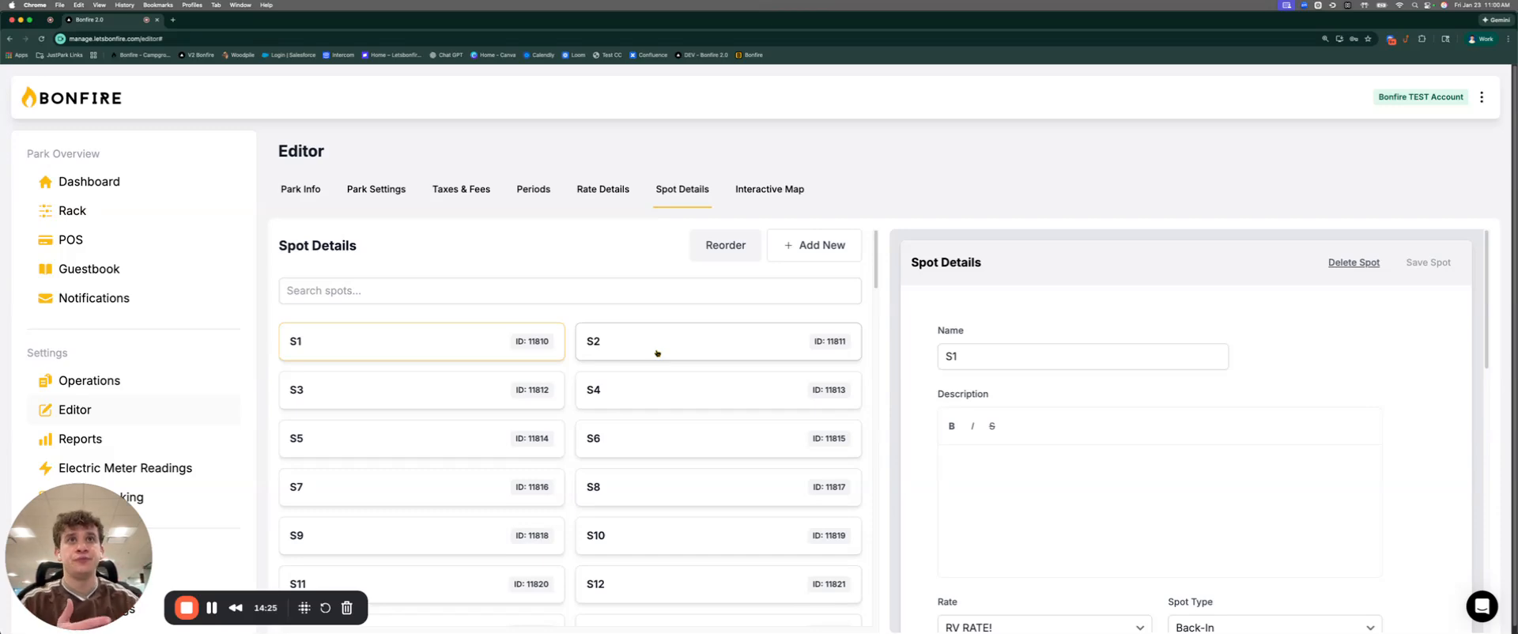
# Step: Start a new spot named Test Spot and assign it the RV RATE! rate
pyautogui.click(821, 248)
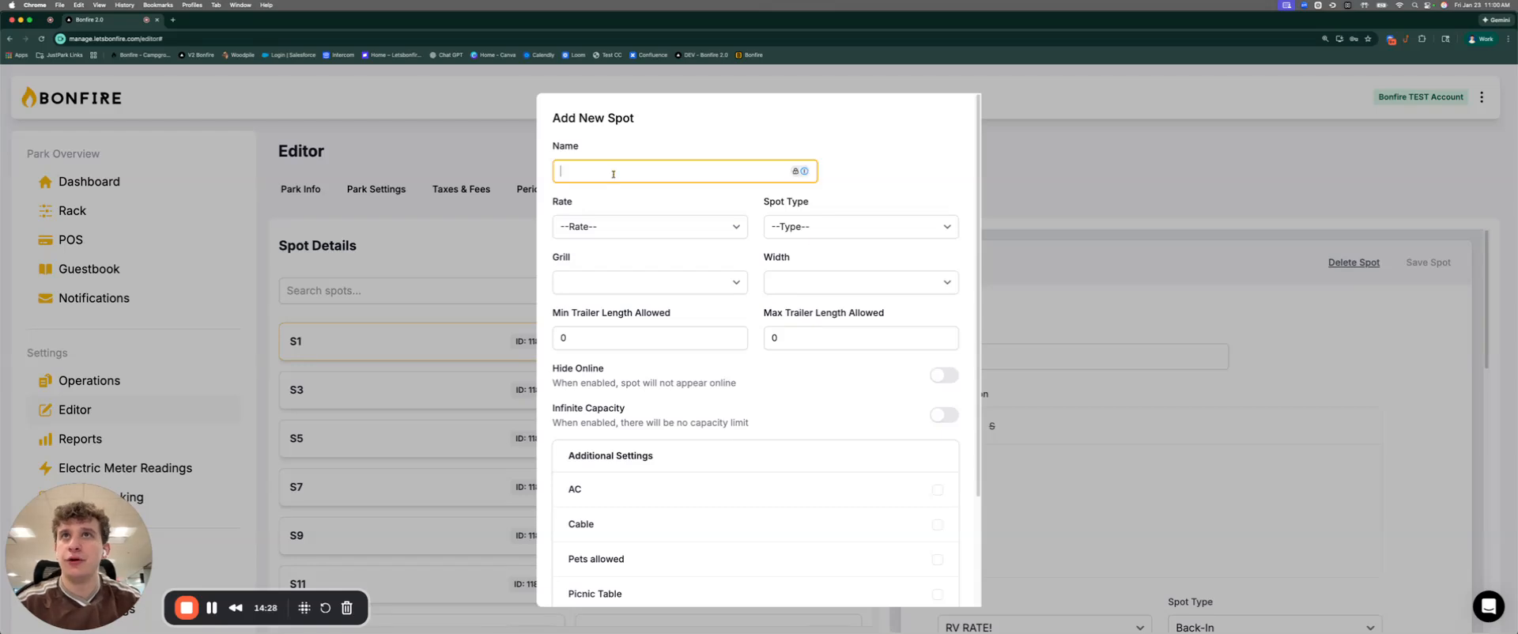
pyautogui.write('Test Spot')
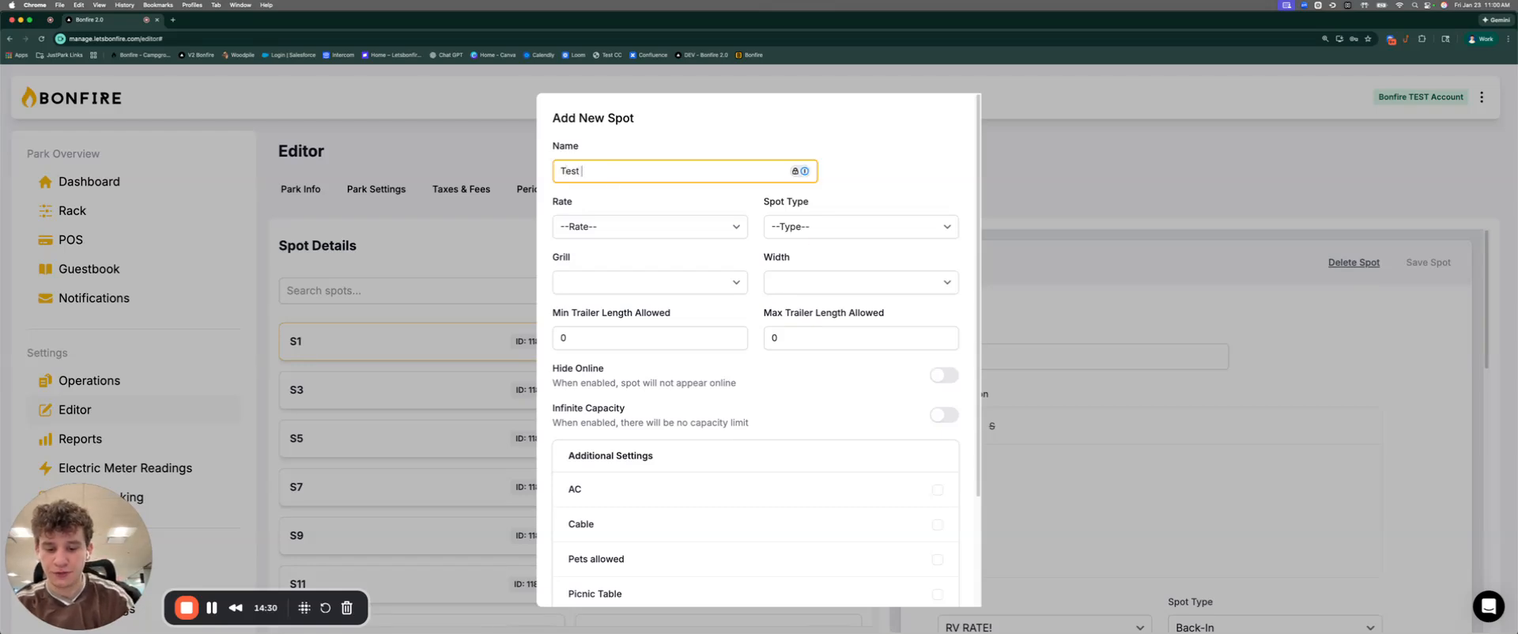
pyautogui.click(582, 231)
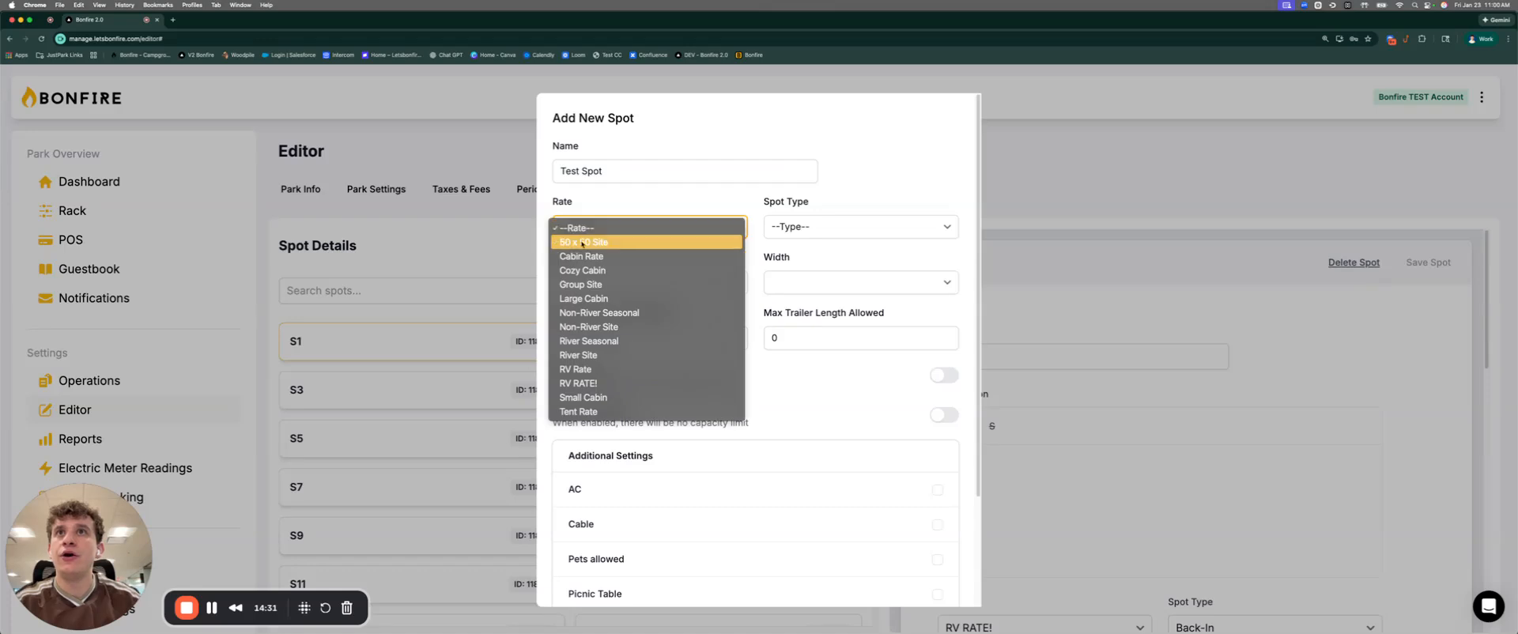
pyautogui.click(583, 384)
# Step: Set the new spot's type to Back-In, its grill to Charcoal Grill and its width to Both Sides Slide Out
pyautogui.click(814, 227)
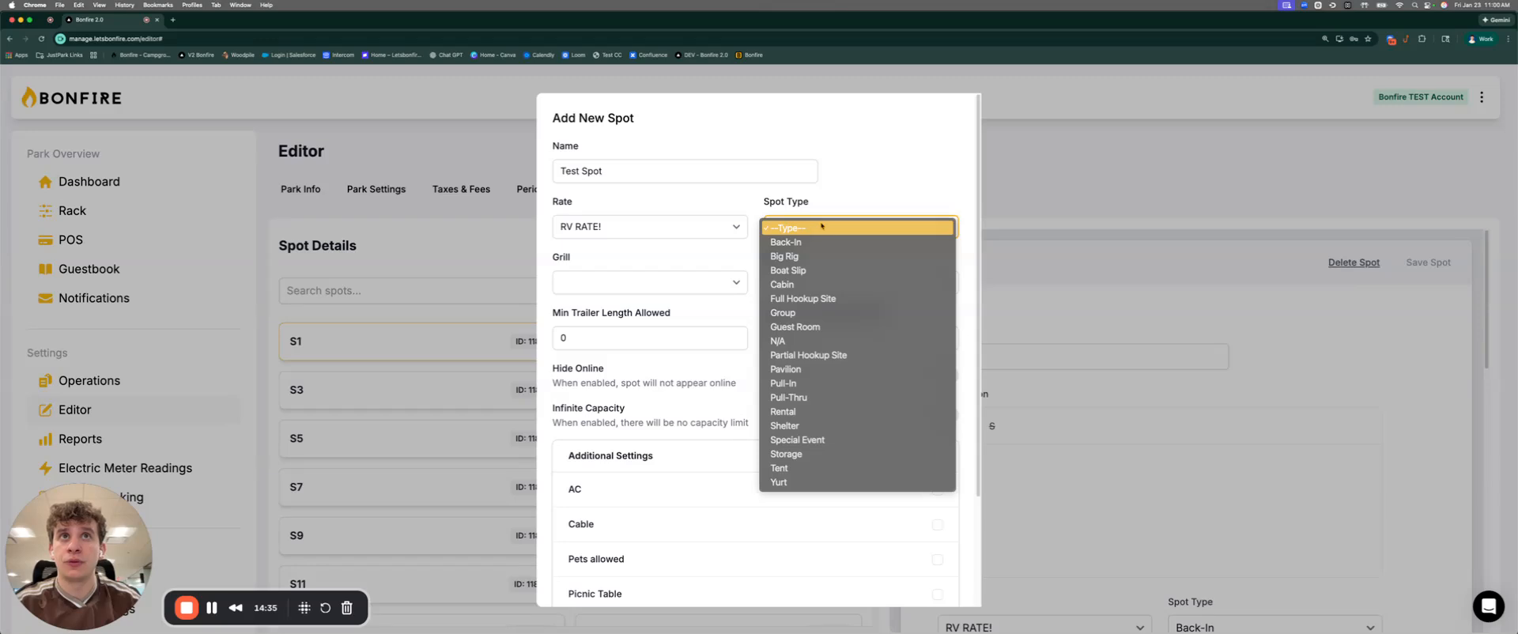
pyautogui.click(786, 242)
pyautogui.click(606, 283)
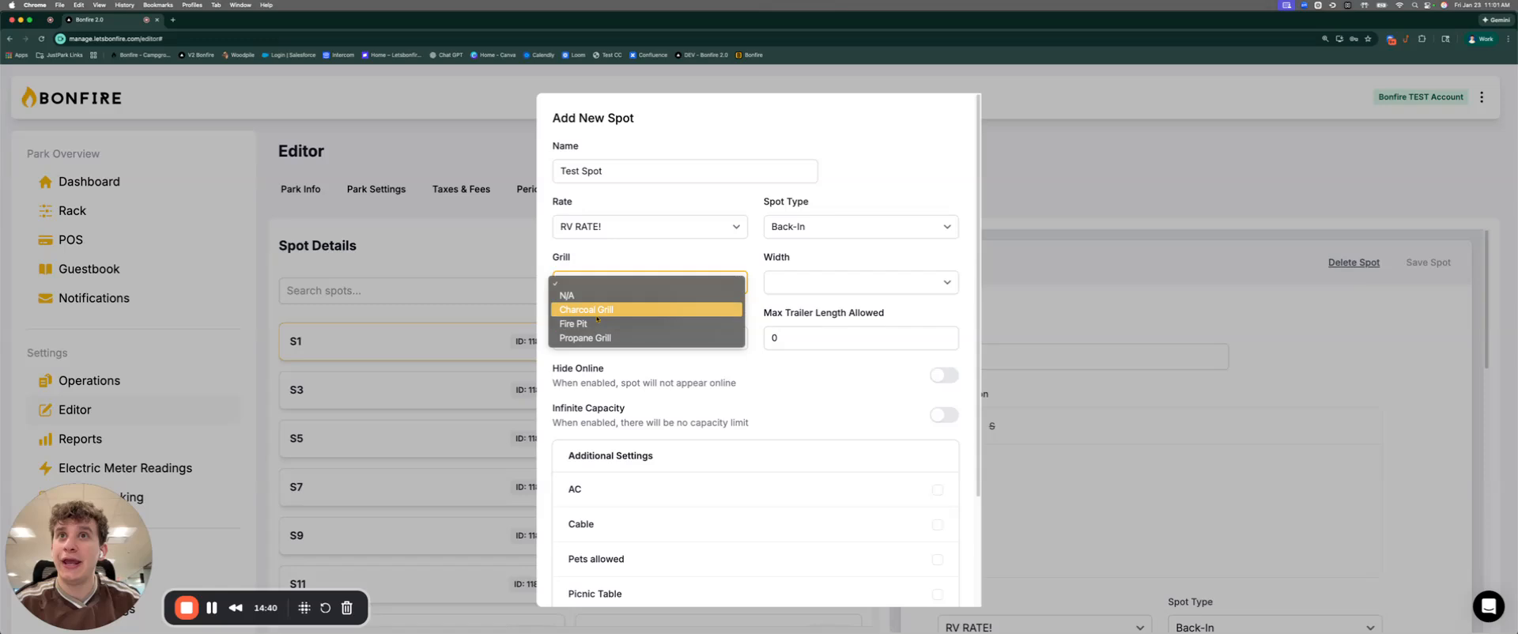
pyautogui.click(596, 310)
pyautogui.click(790, 283)
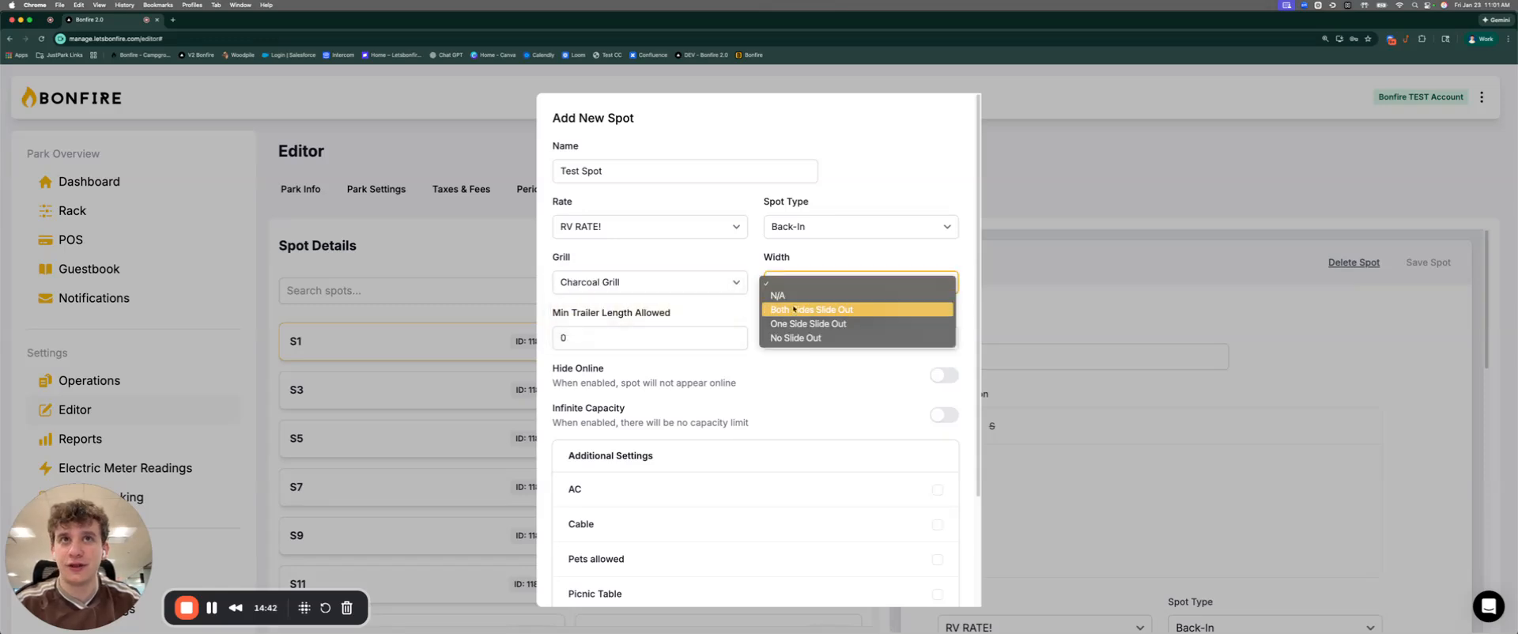
pyautogui.click(834, 311)
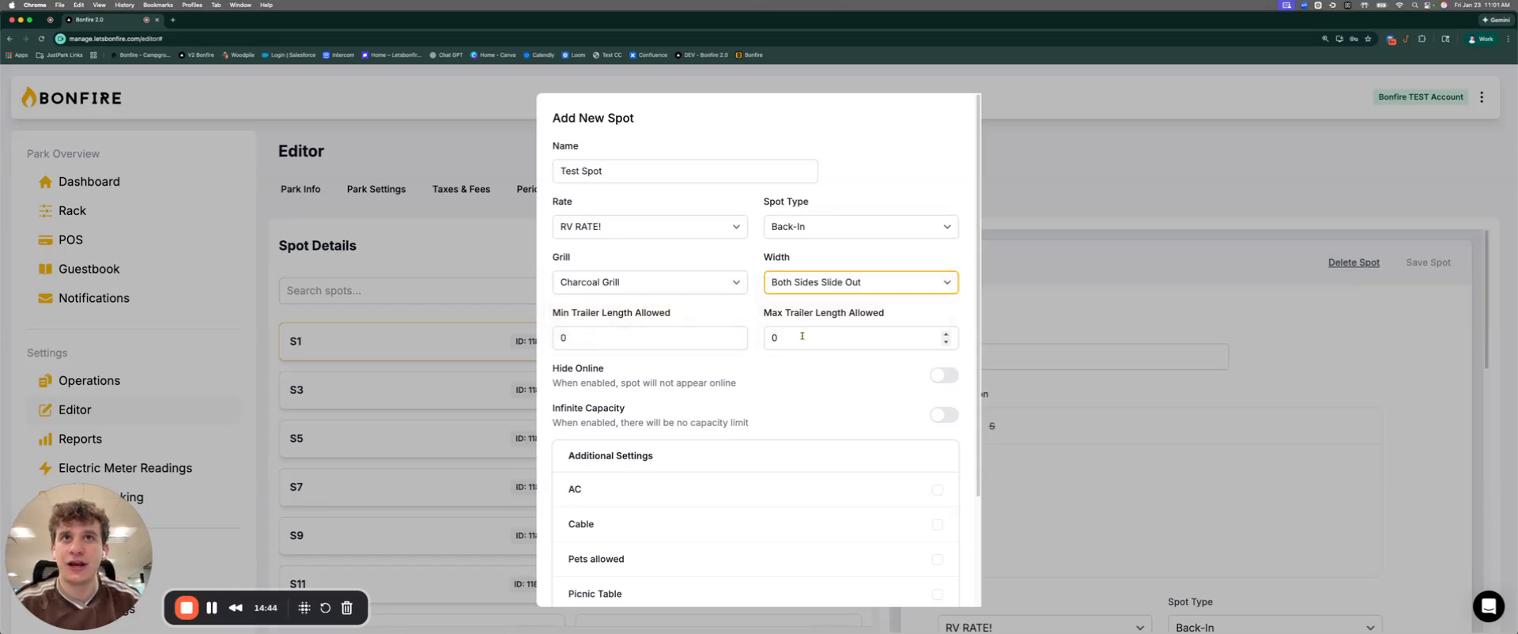
# Step: Set the new spot's maximum allowed trailer length to 35
pyautogui.click(803, 336)
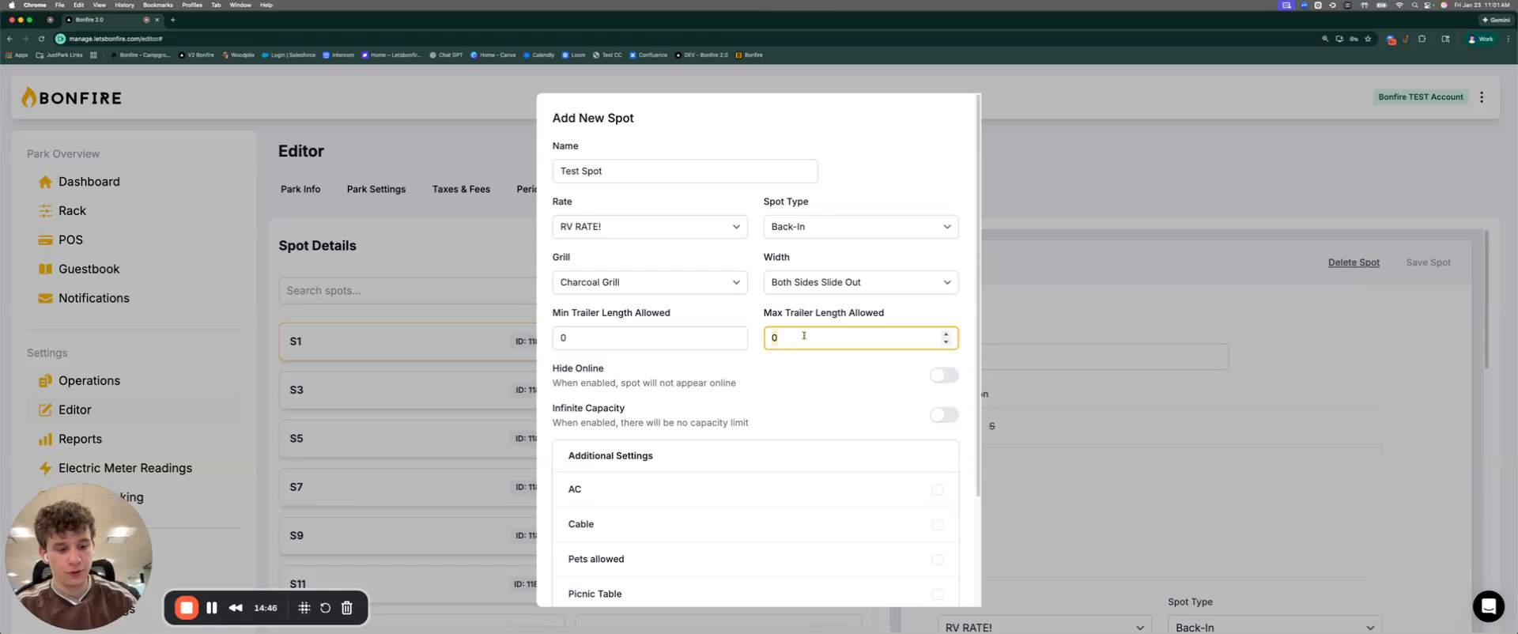
pyautogui.write('35')
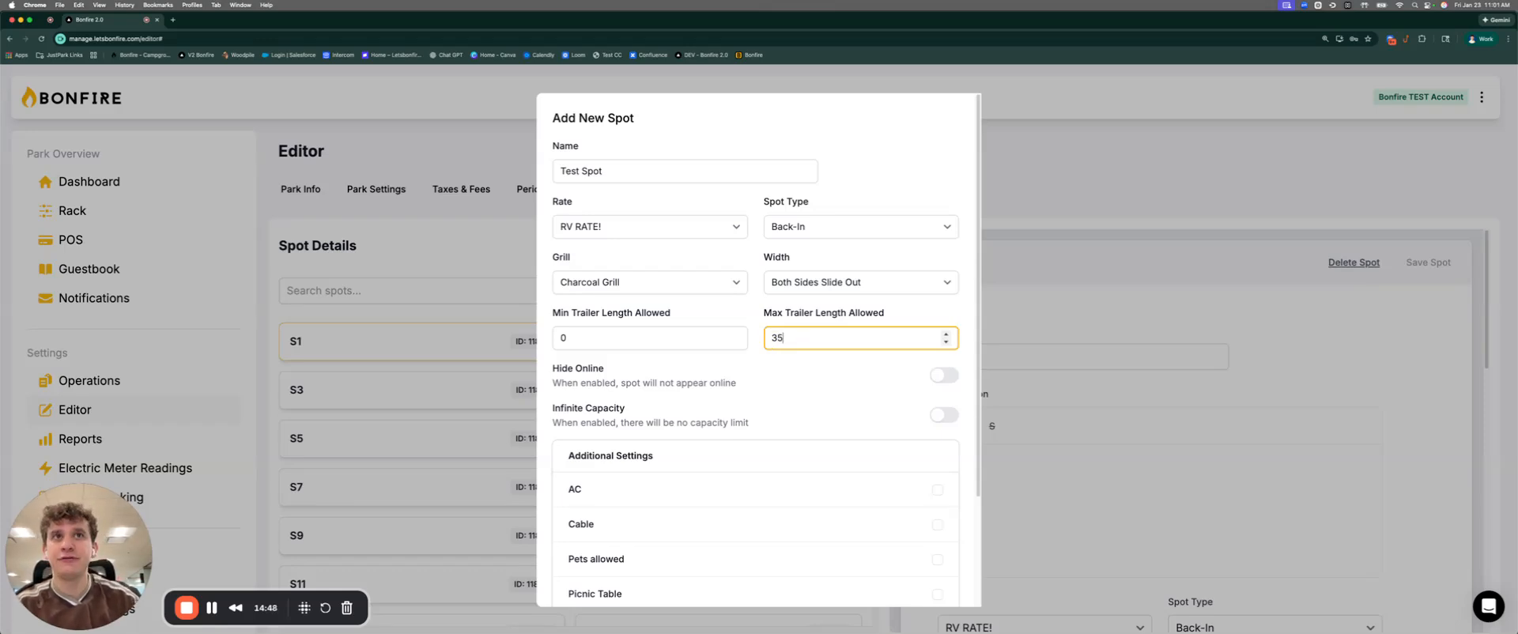
pyautogui.click(887, 320)
pyautogui.moveTo(884, 321); pyautogui.dragTo(779, 318)
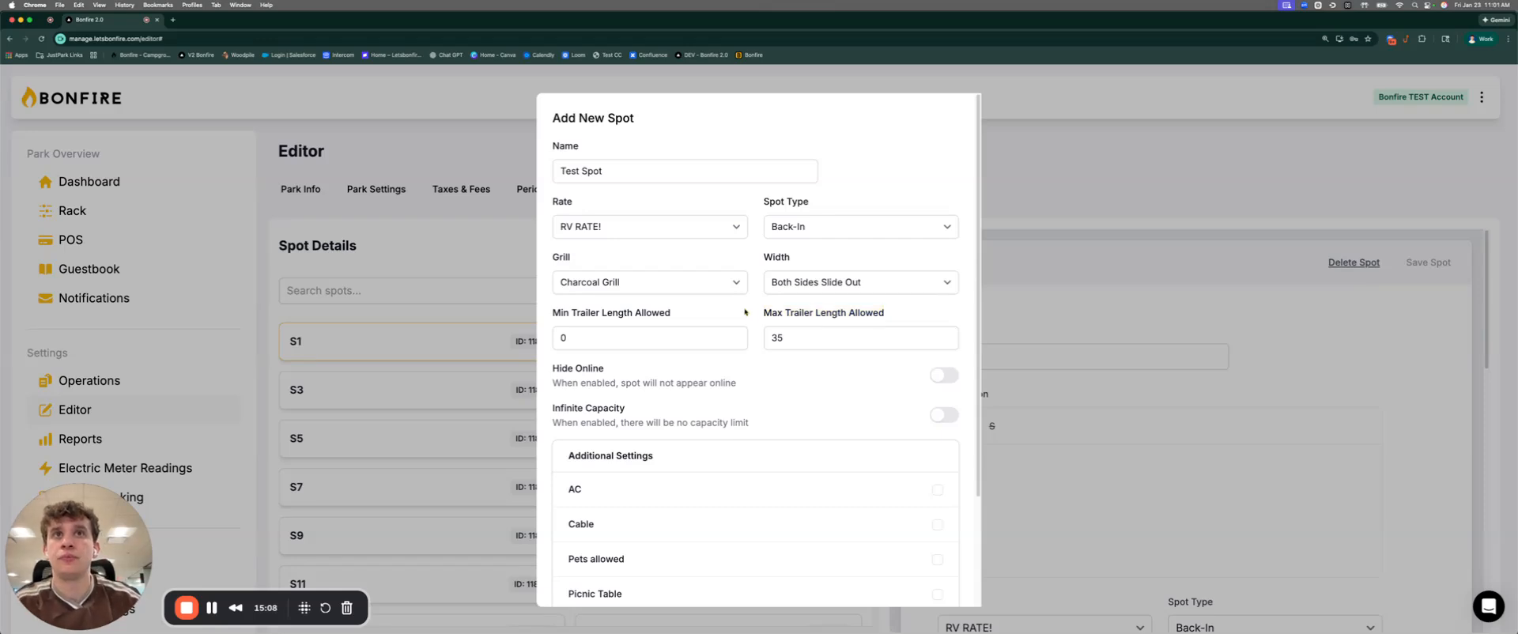
# Step: Switch the new spot's Hide Online and Infinite Capacity options on and back off, one after the other
pyautogui.moveTo(554, 377); pyautogui.dragTo(616, 378)
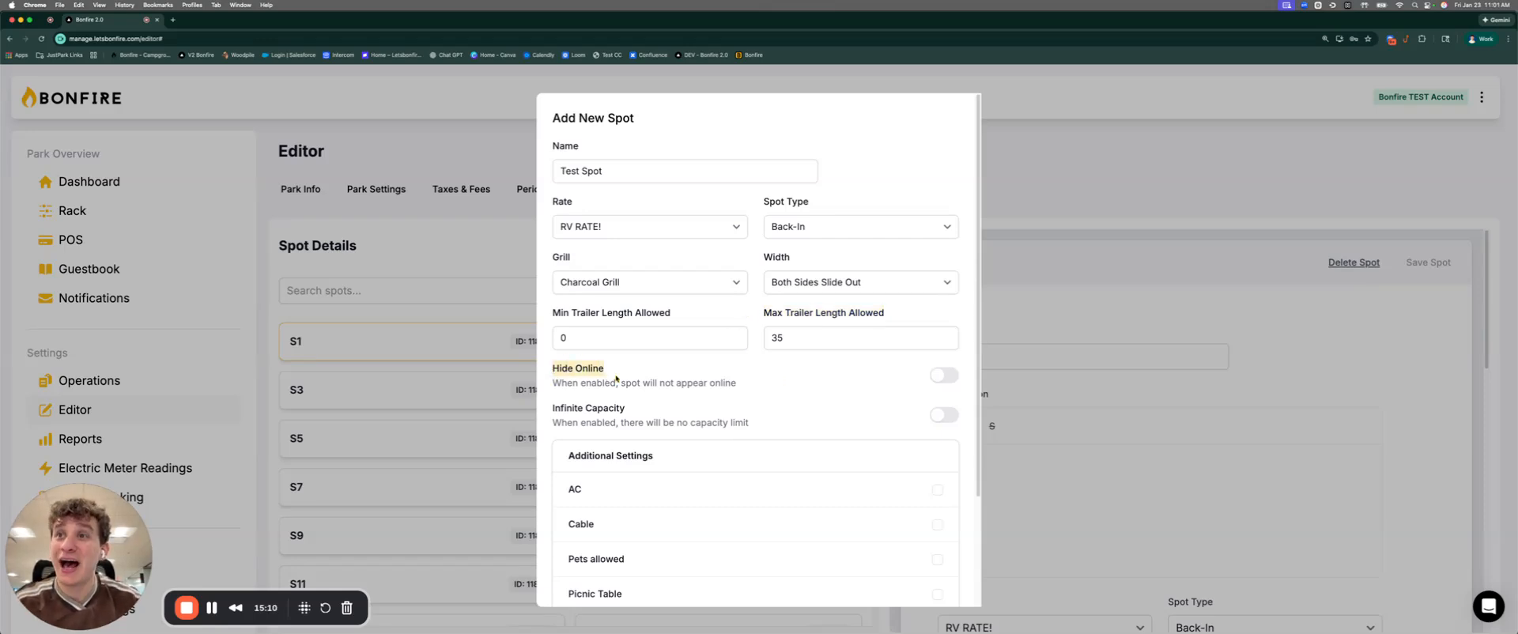
pyautogui.click(932, 377)
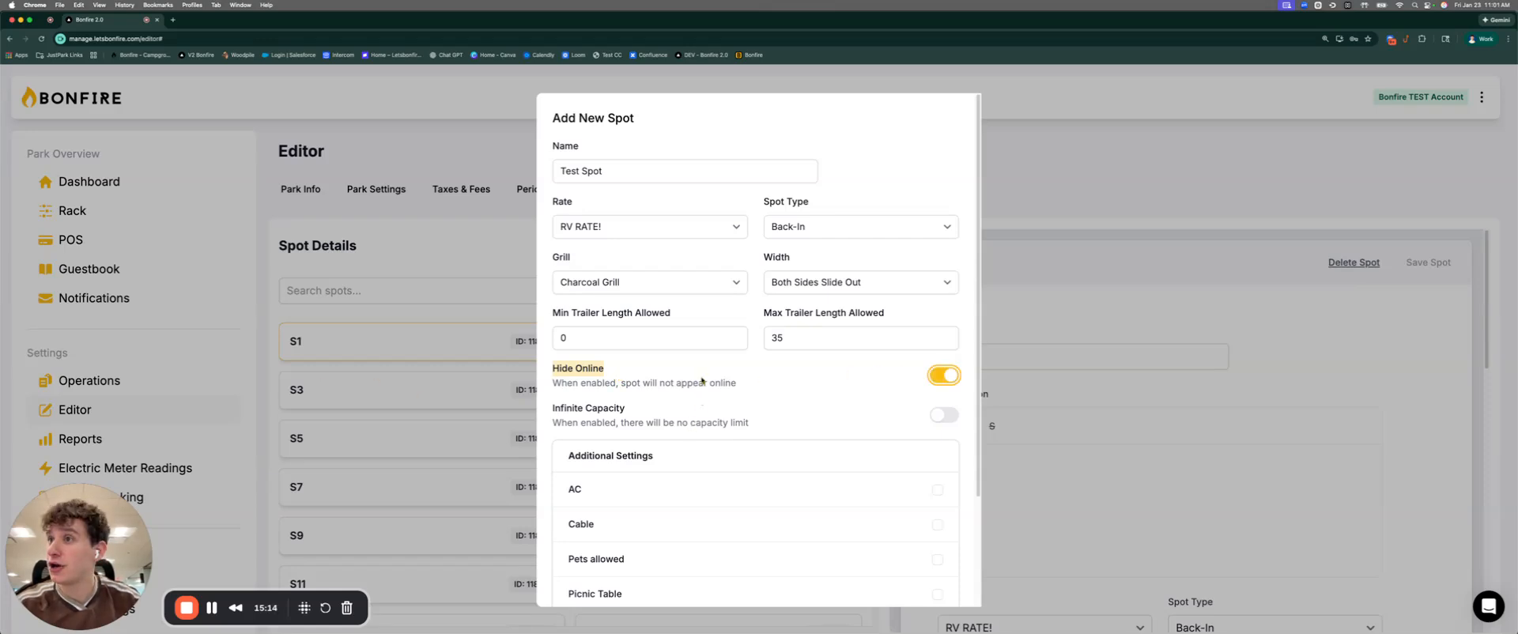
pyautogui.click(945, 375)
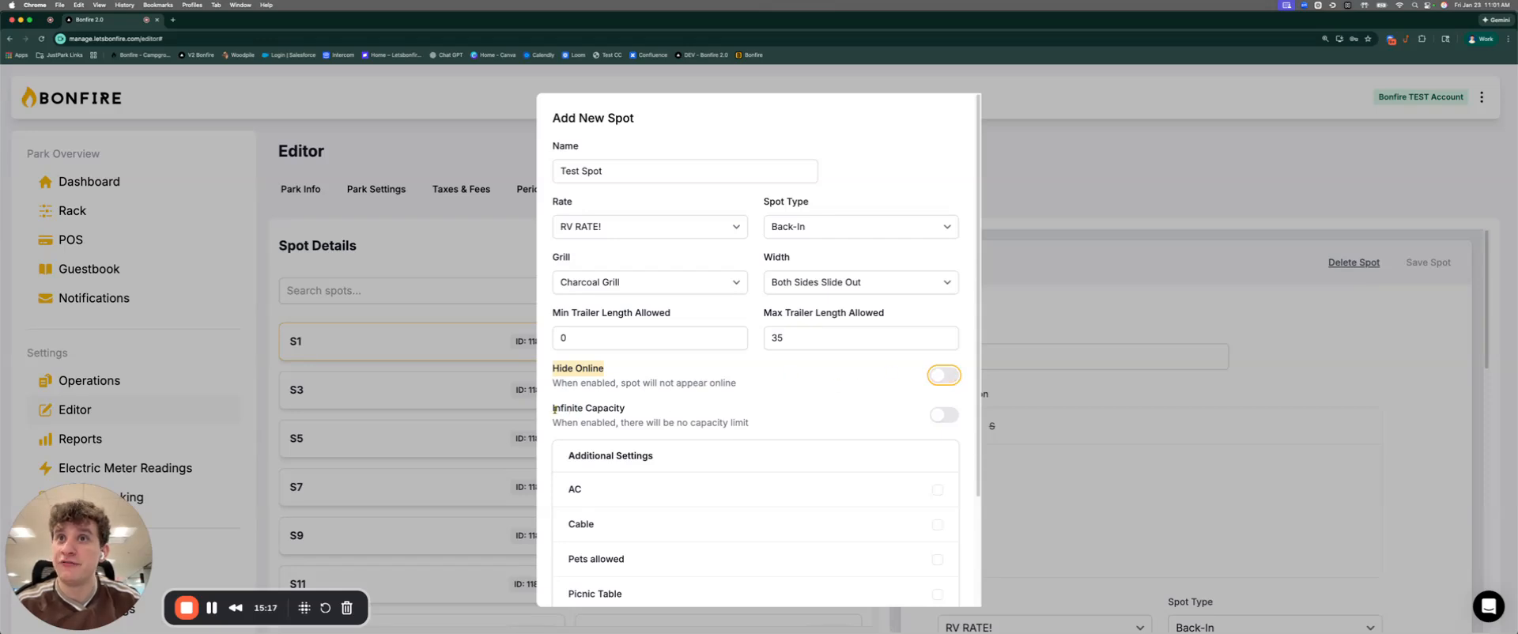
pyautogui.moveTo(554, 410); pyautogui.dragTo(663, 419)
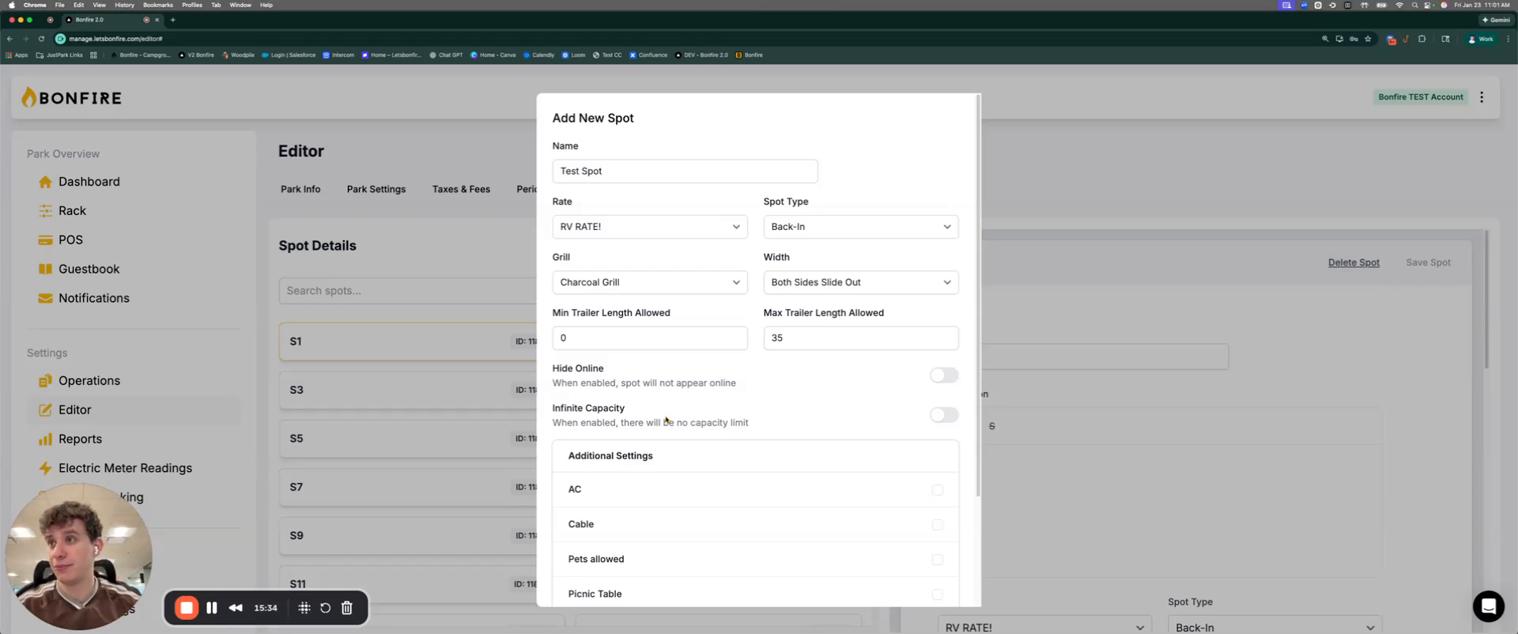
pyautogui.click(946, 416)
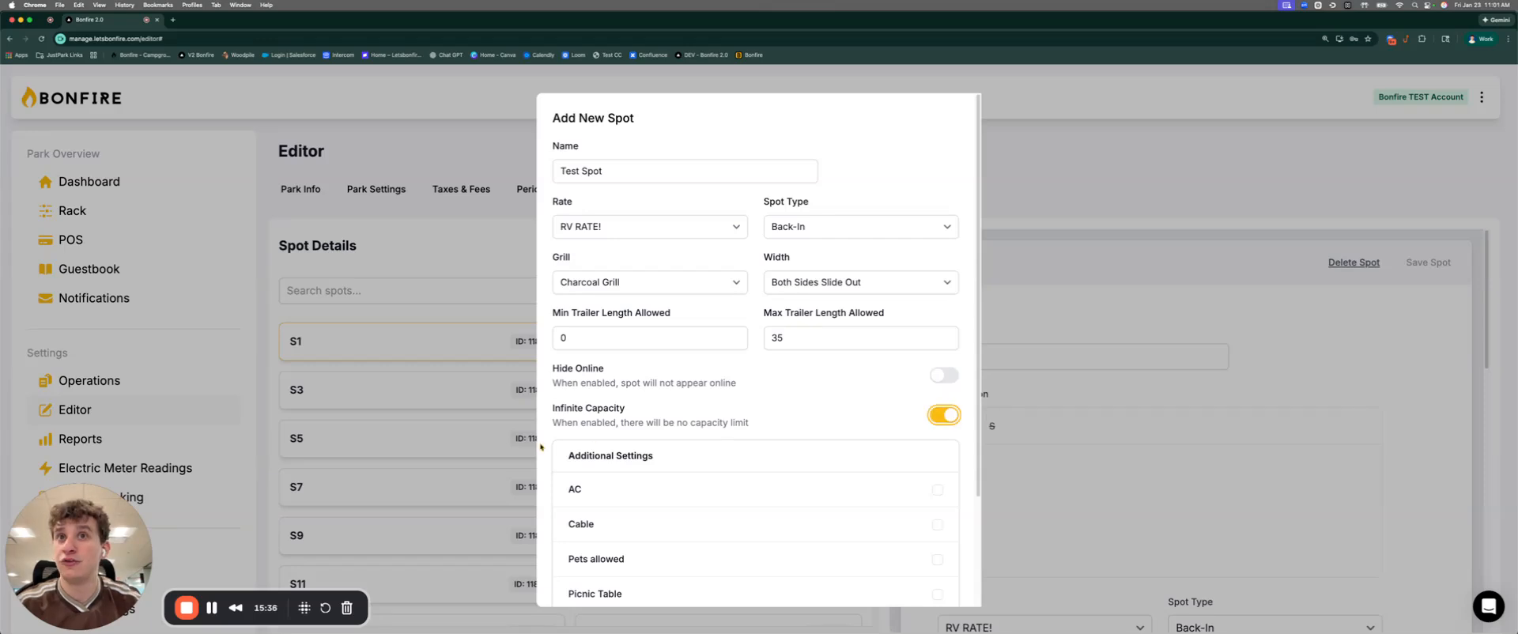
pyautogui.click(932, 416)
# Step: Enable AC, Cable, Pets allowed and Water for the new spot and add it to the park
pyautogui.scroll(-4, 802, 399)
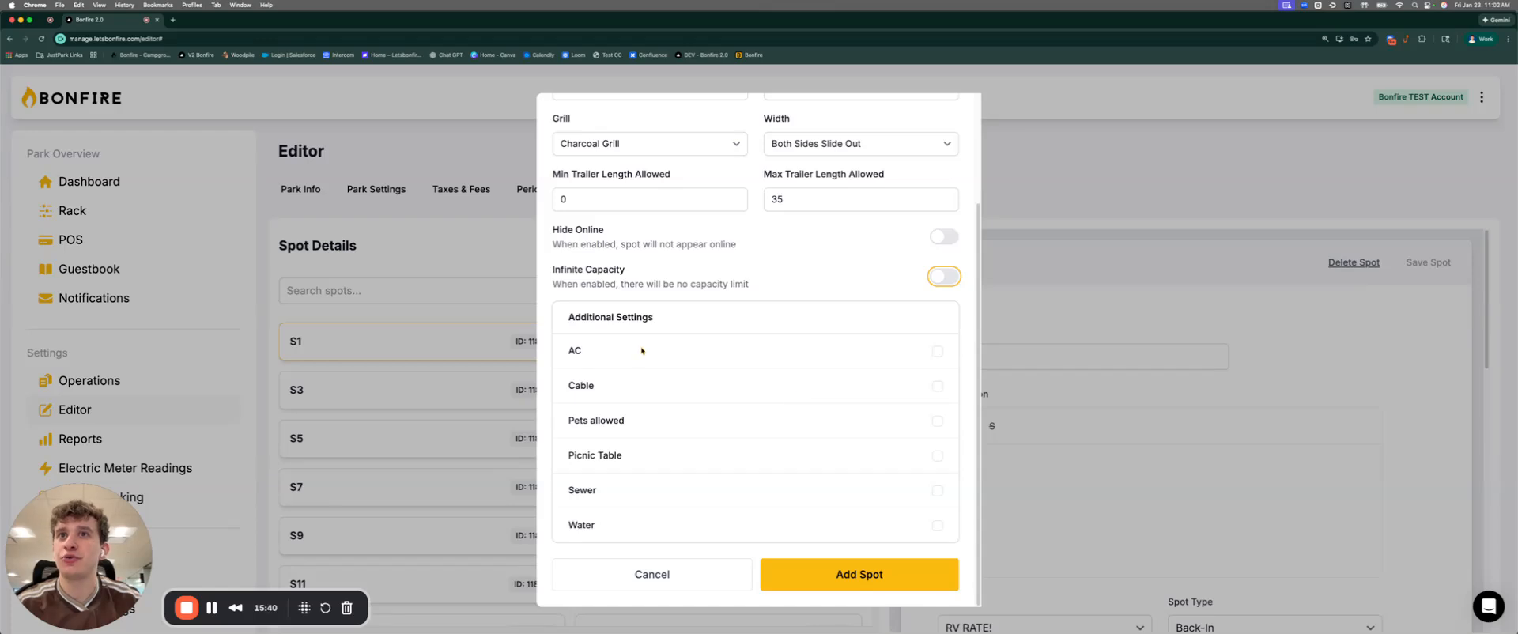
pyautogui.click(937, 351)
pyautogui.click(937, 386)
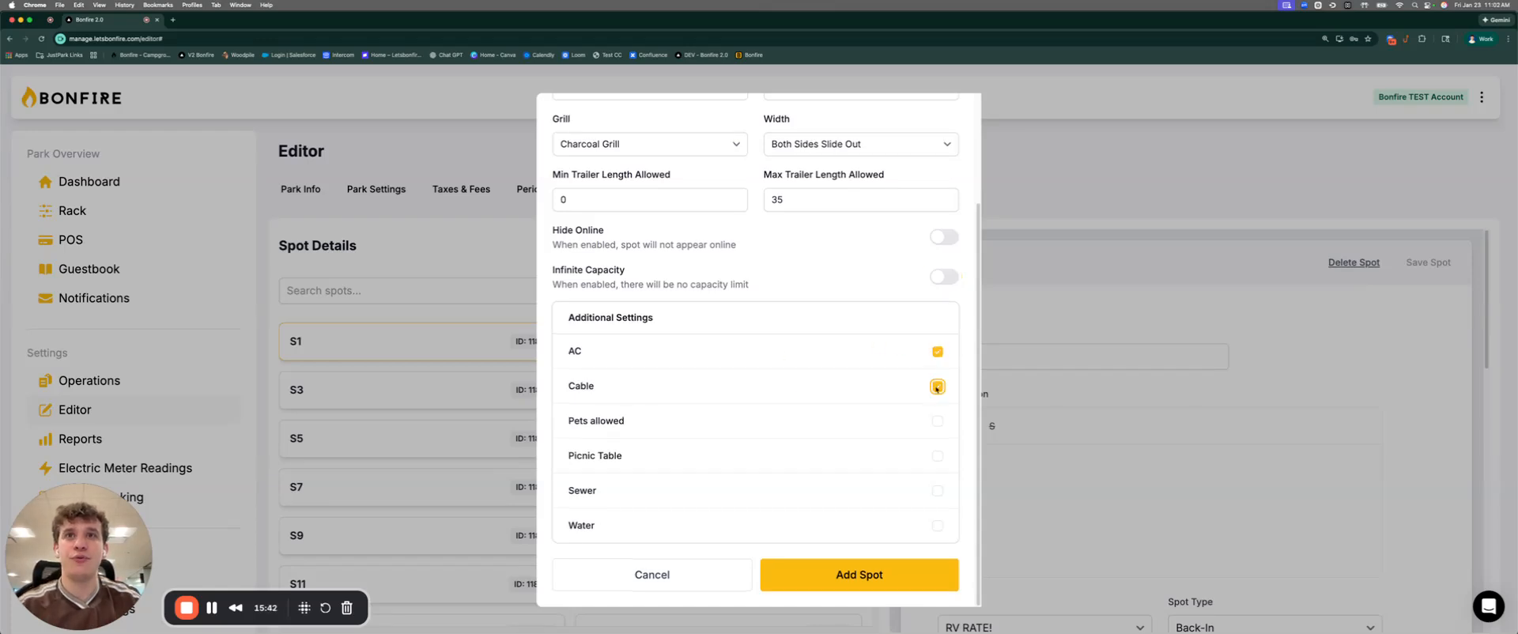
pyautogui.click(938, 421)
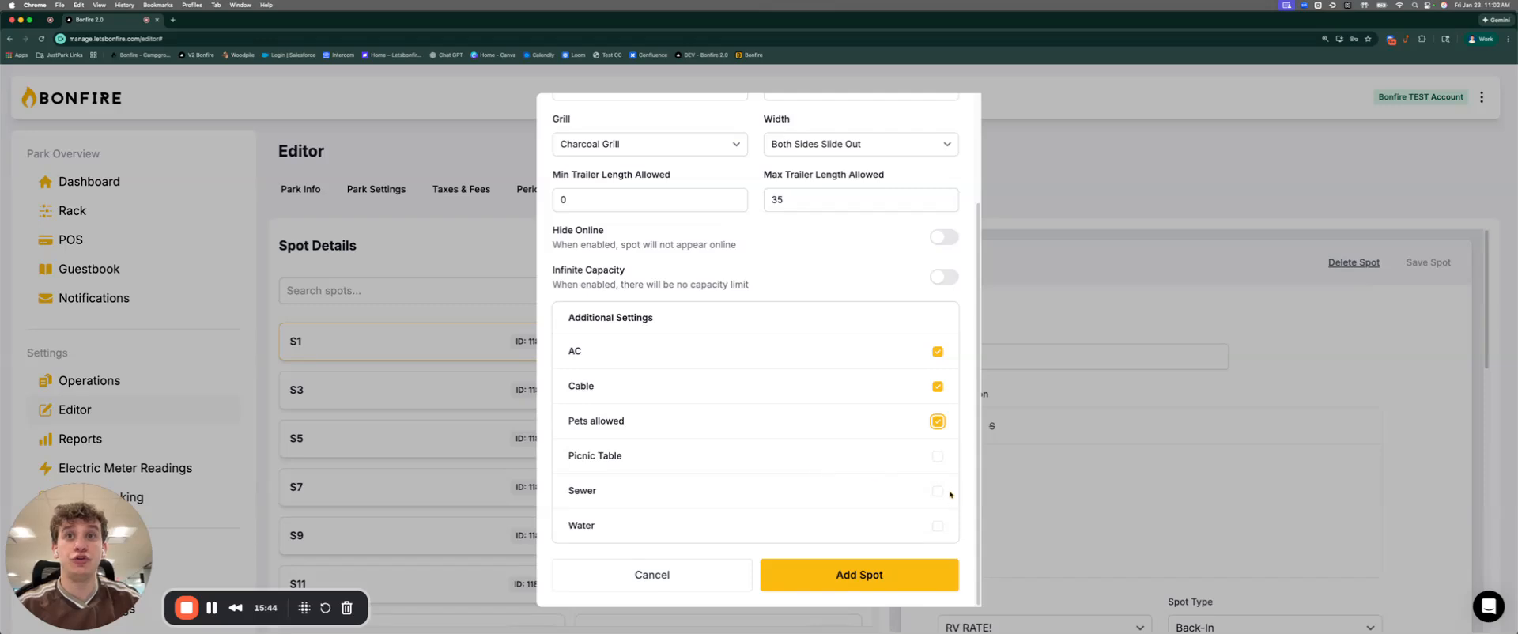
pyautogui.click(937, 525)
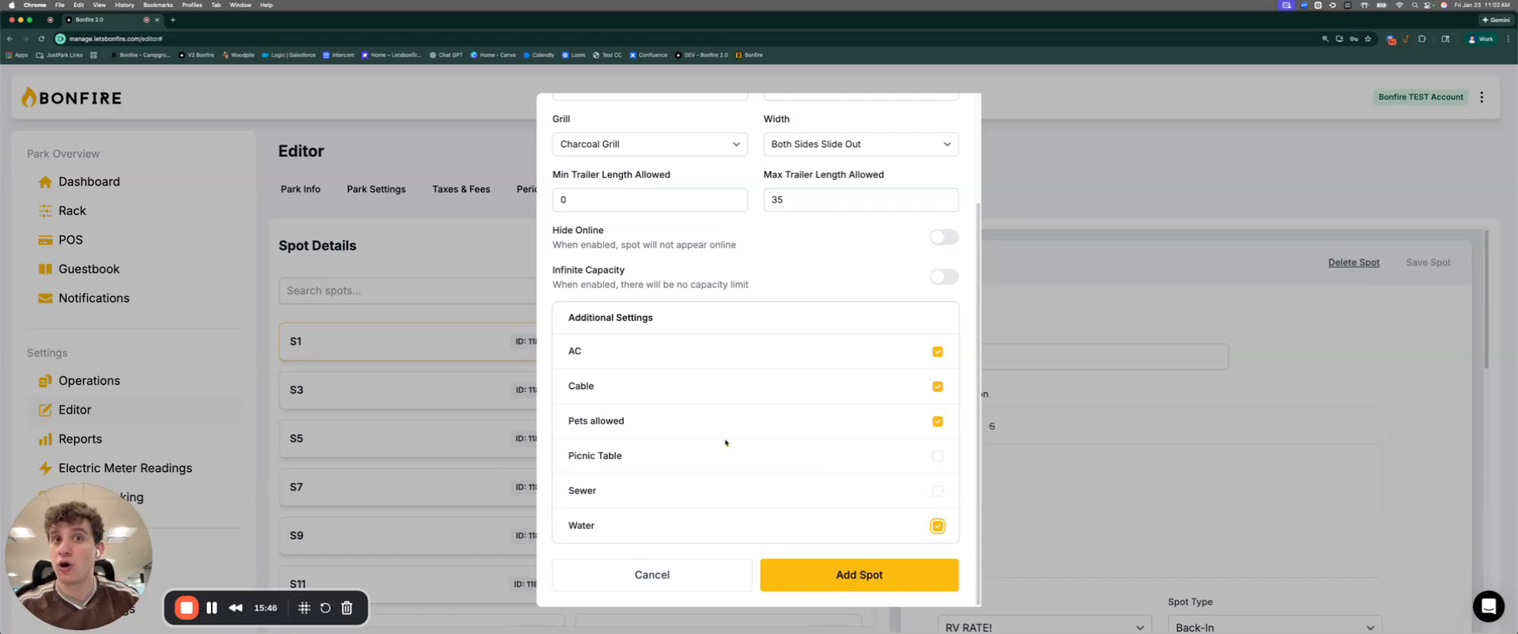
pyautogui.click(856, 569)
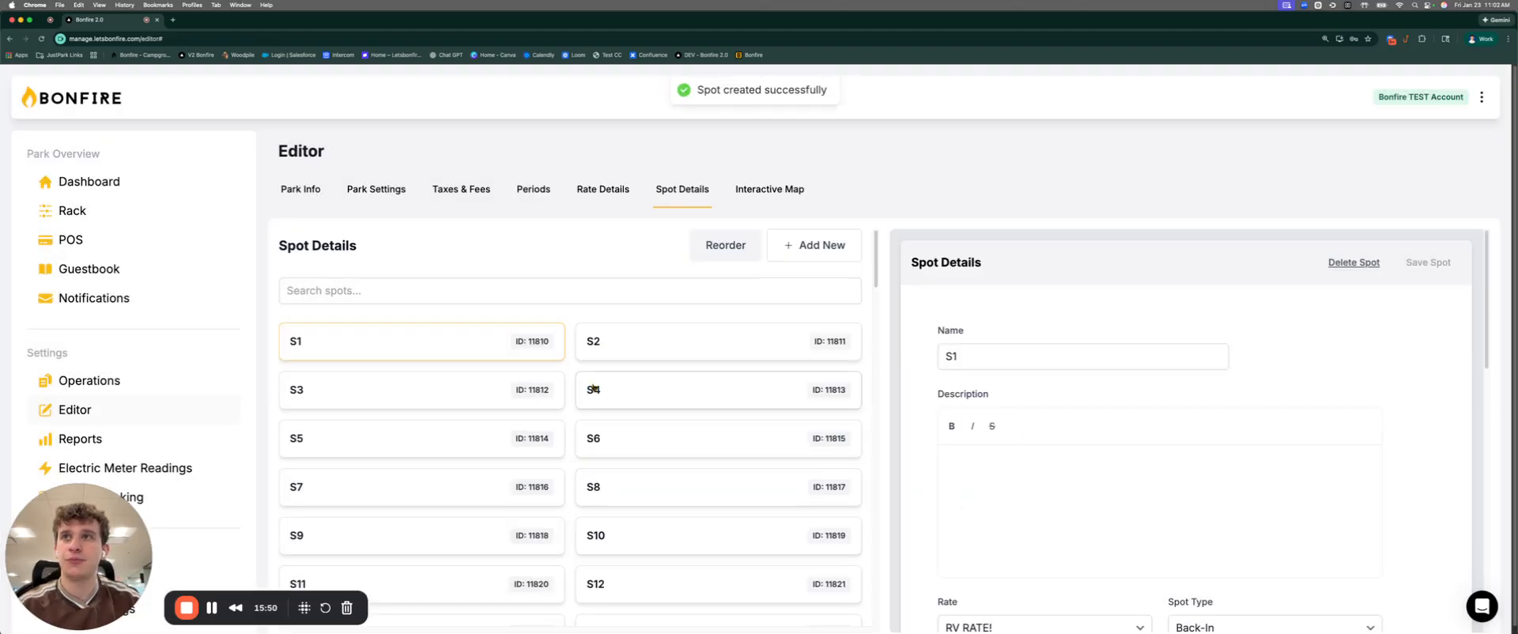
# Step: Open Test Spot in the spot list and enter the description "A great spot with a great view"
pyautogui.scroll(-20, 737, 369)
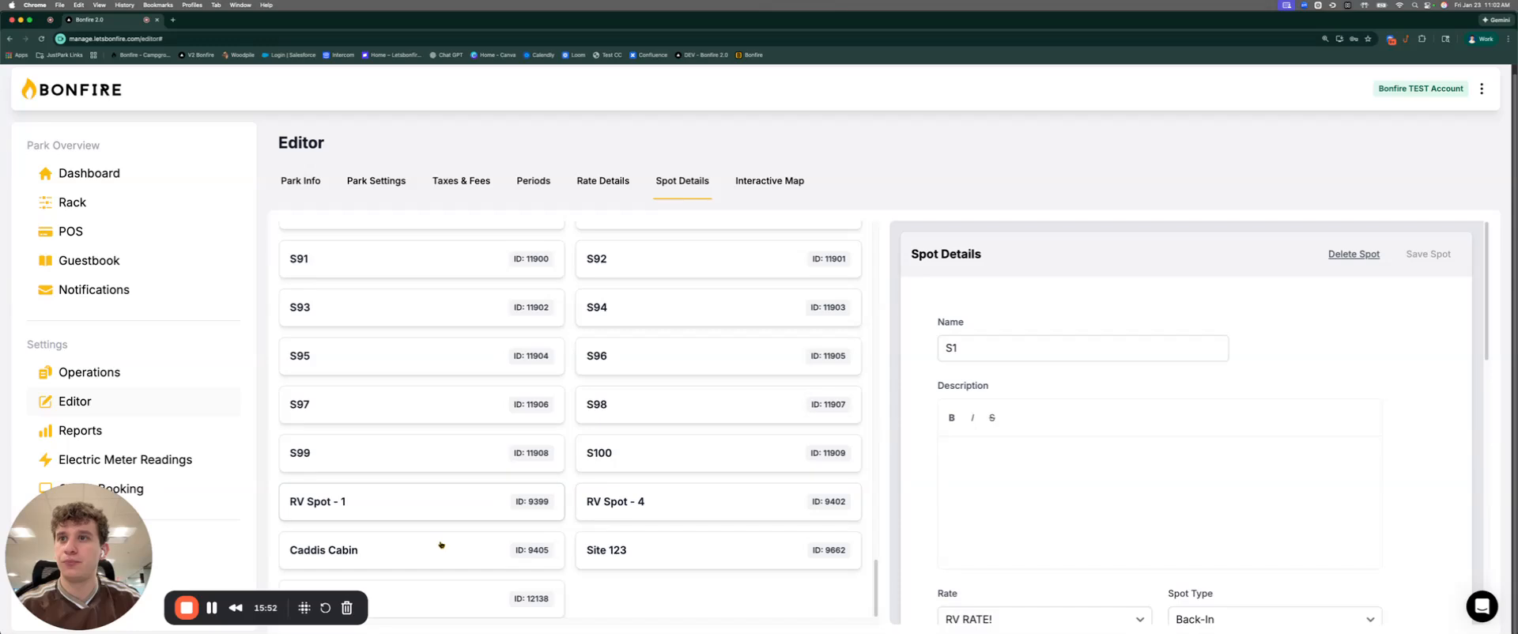
pyautogui.click(445, 599)
pyautogui.scroll(-3, 1030, 351)
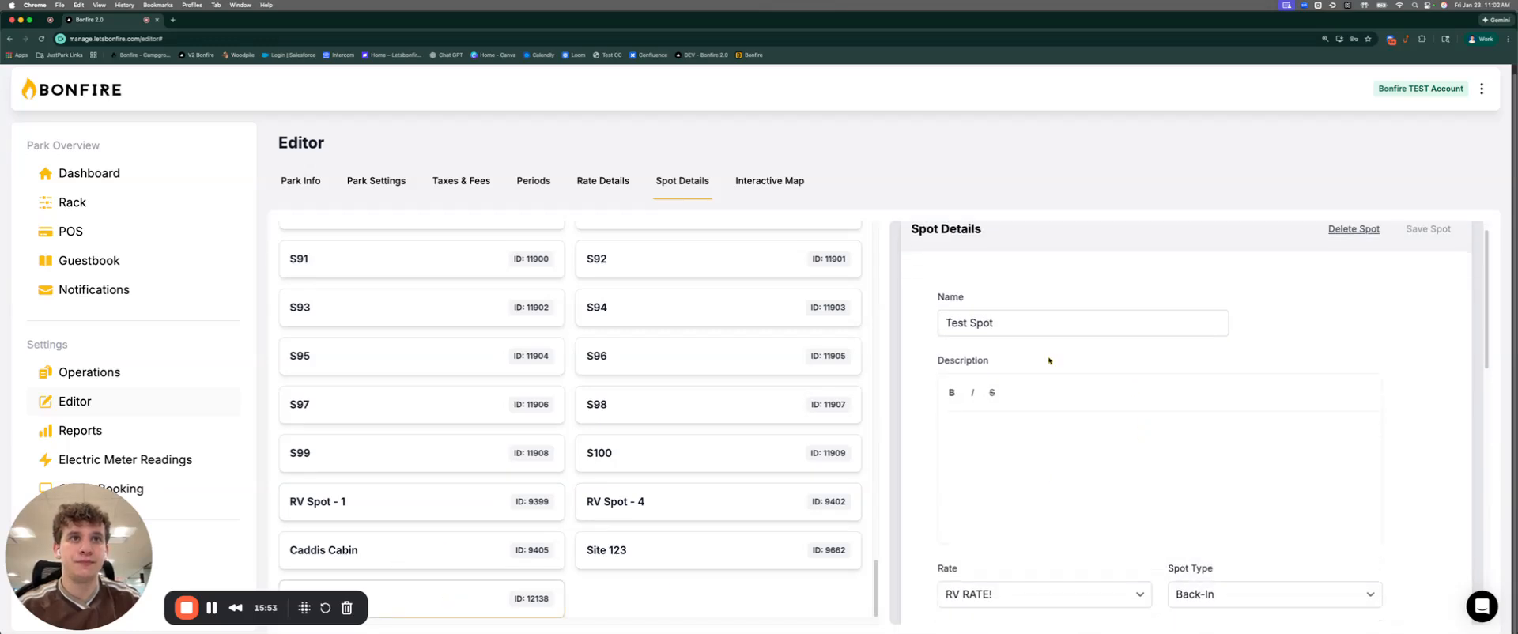
pyautogui.click(1034, 339)
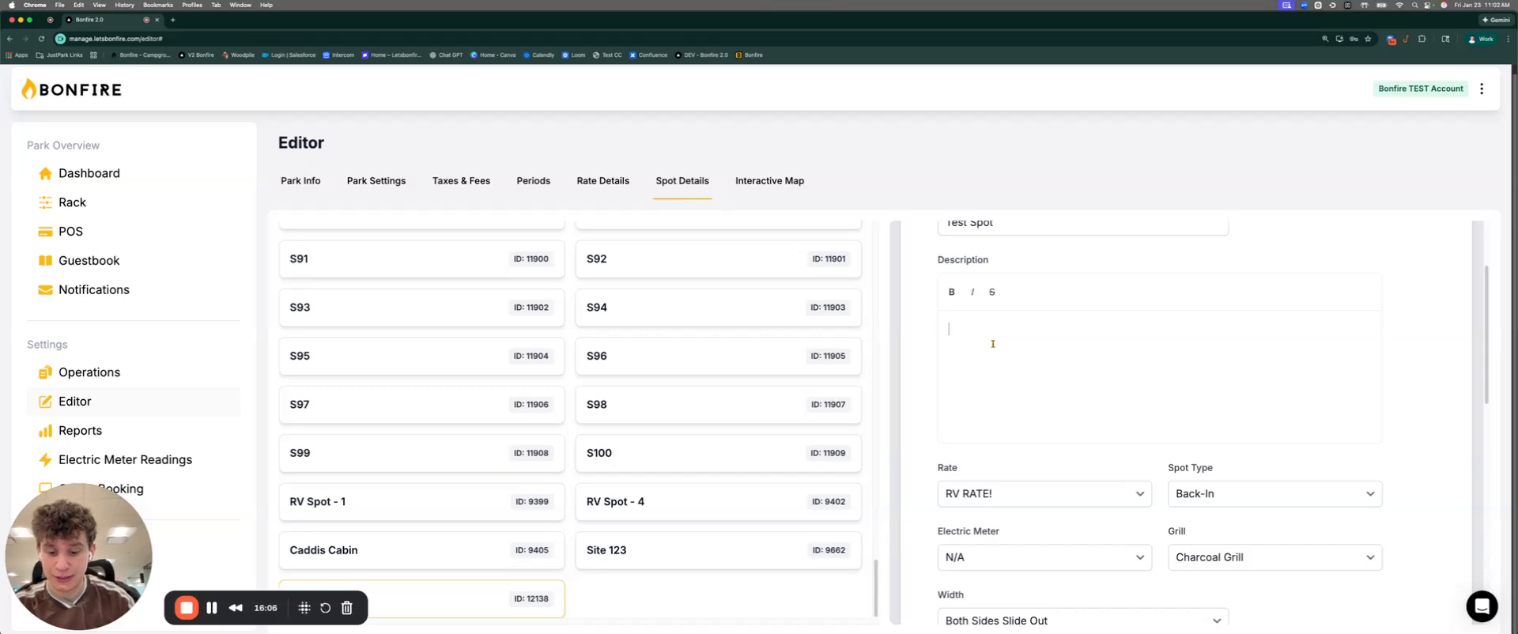
pyautogui.write('A great sp')
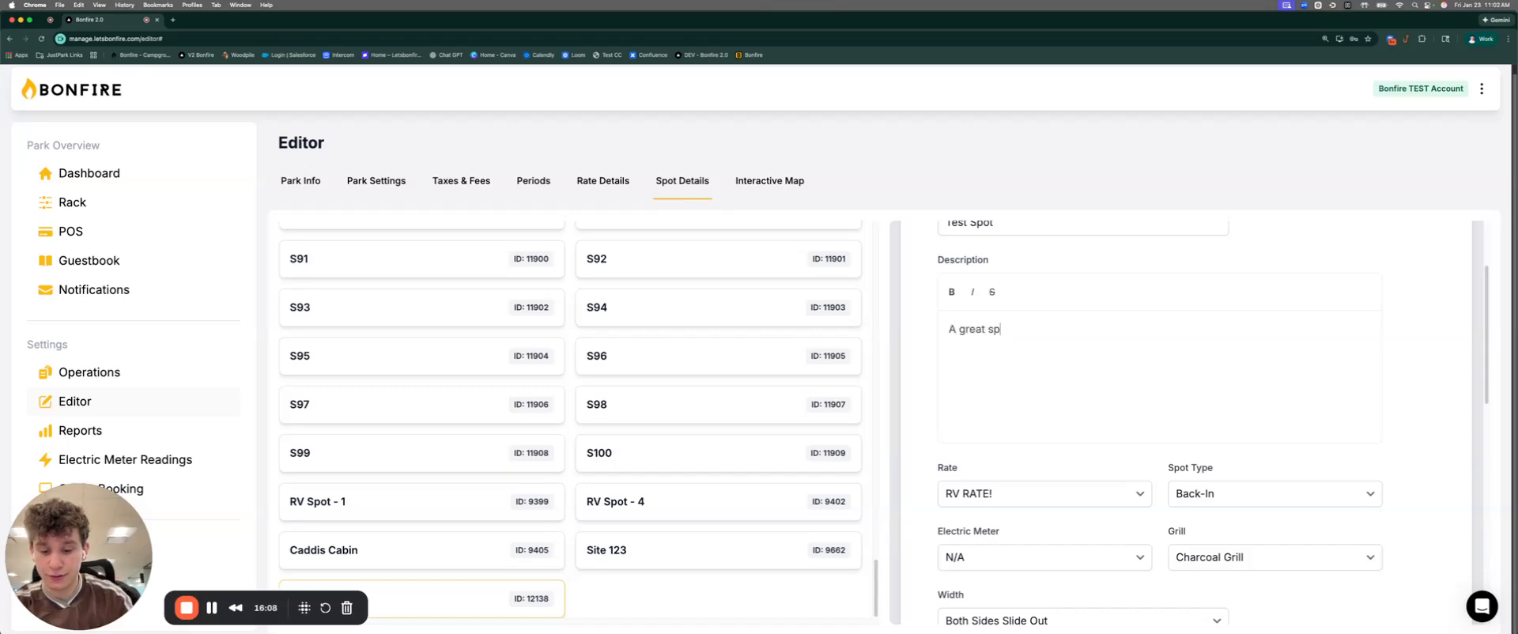
pyautogui.write('ot with ')
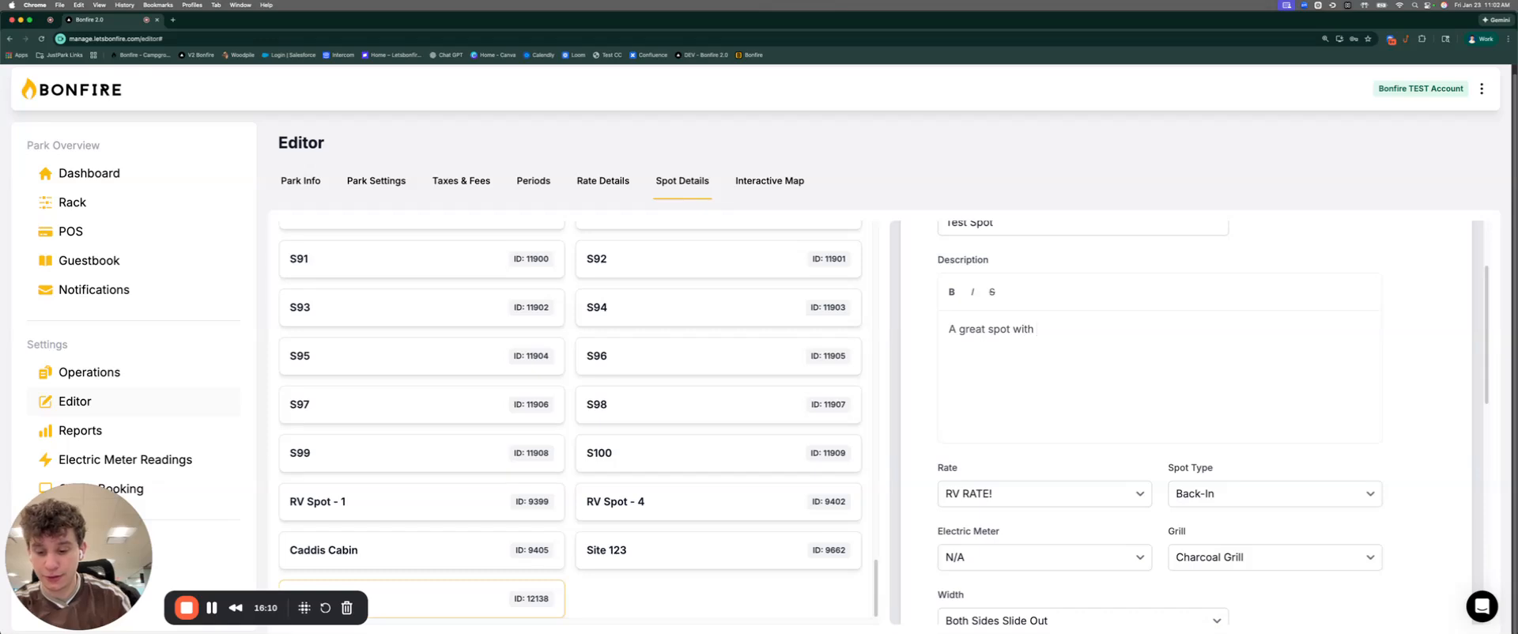
pyautogui.write('a great view')
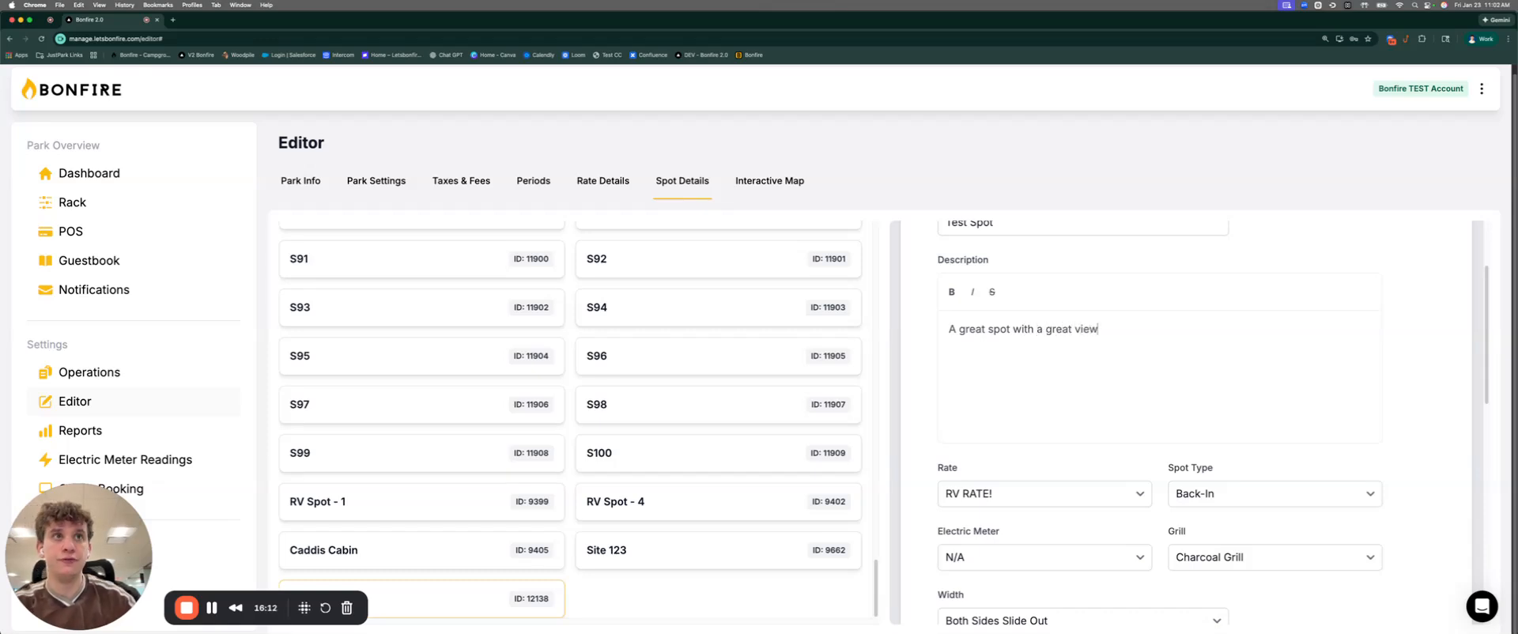
pyautogui.scroll(-5, 1317, 324)
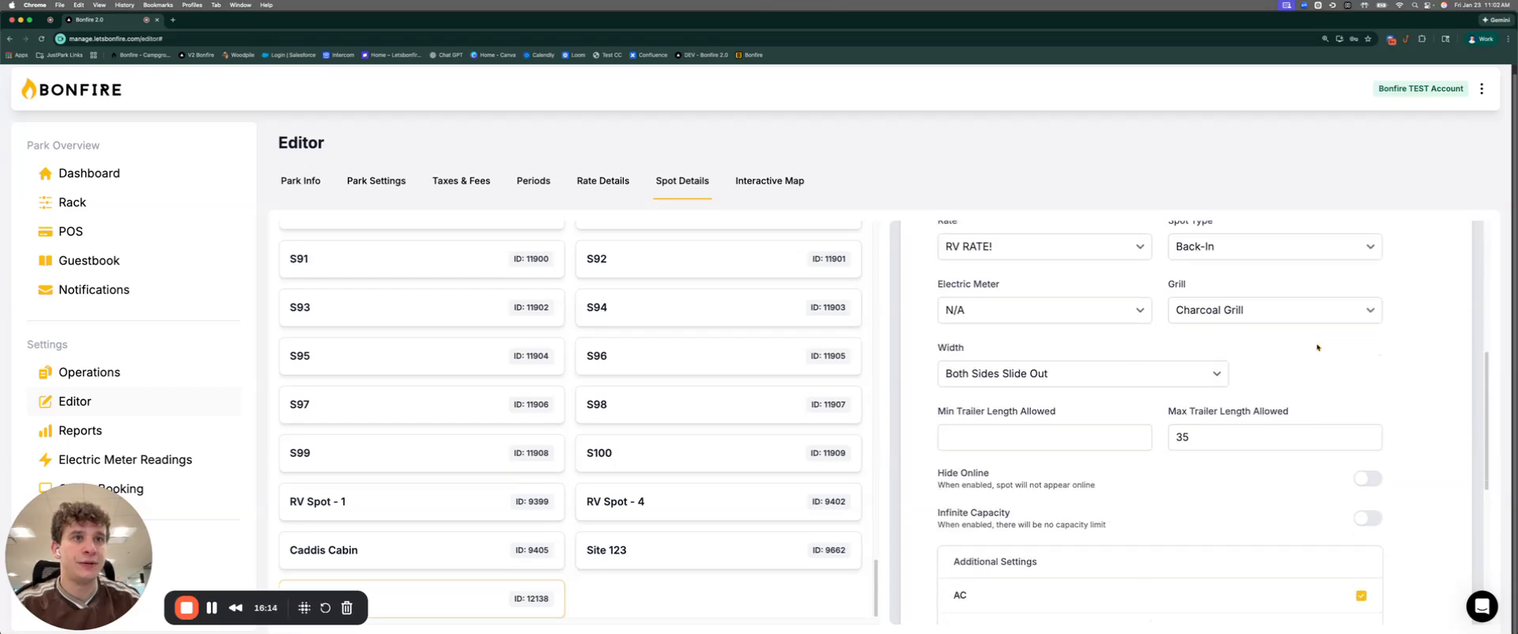
pyautogui.scroll(-4, 1317, 347)
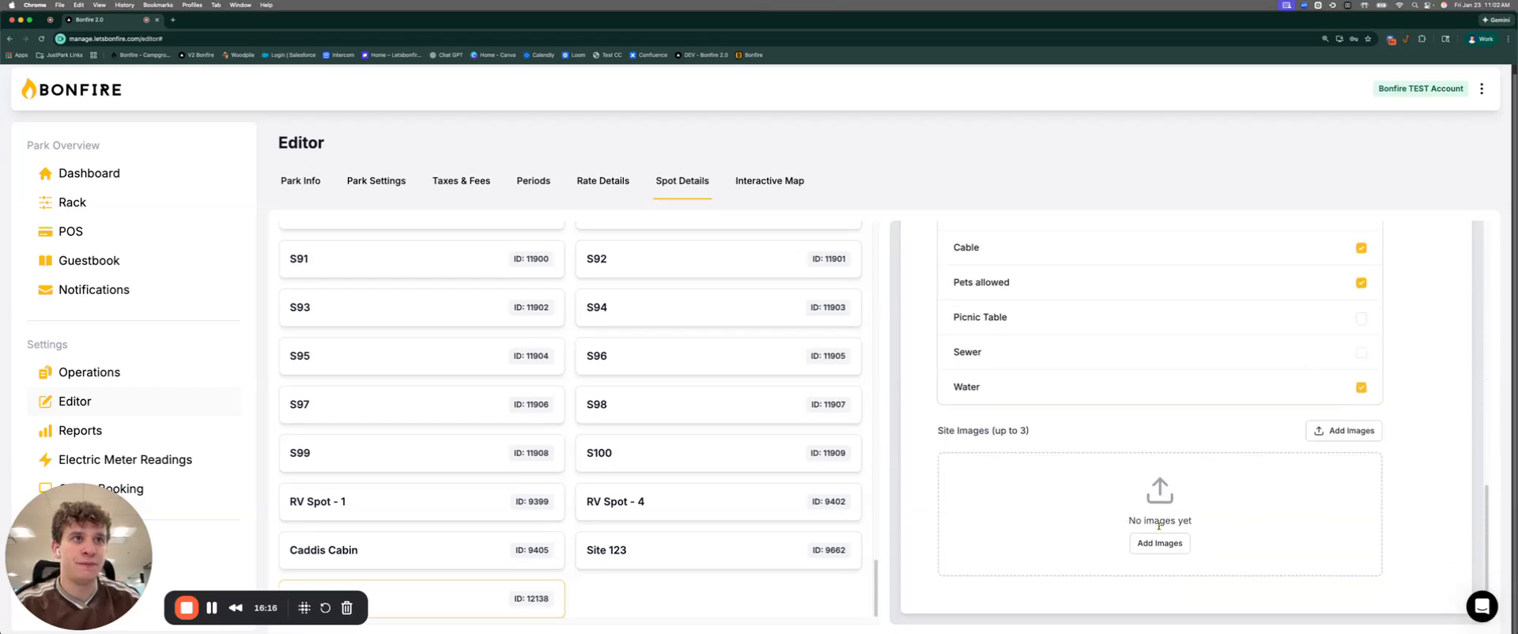
pyautogui.click(1157, 543)
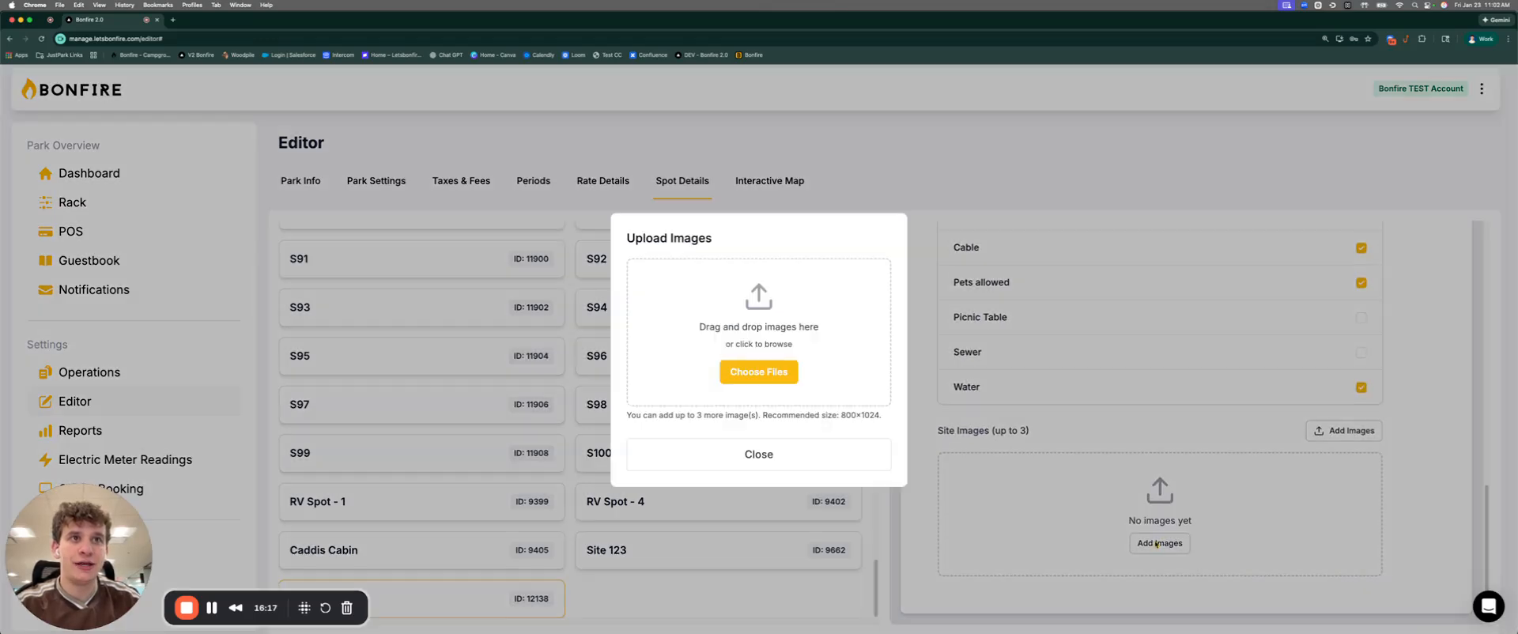
pyautogui.click(778, 374)
pyautogui.click(693, 318)
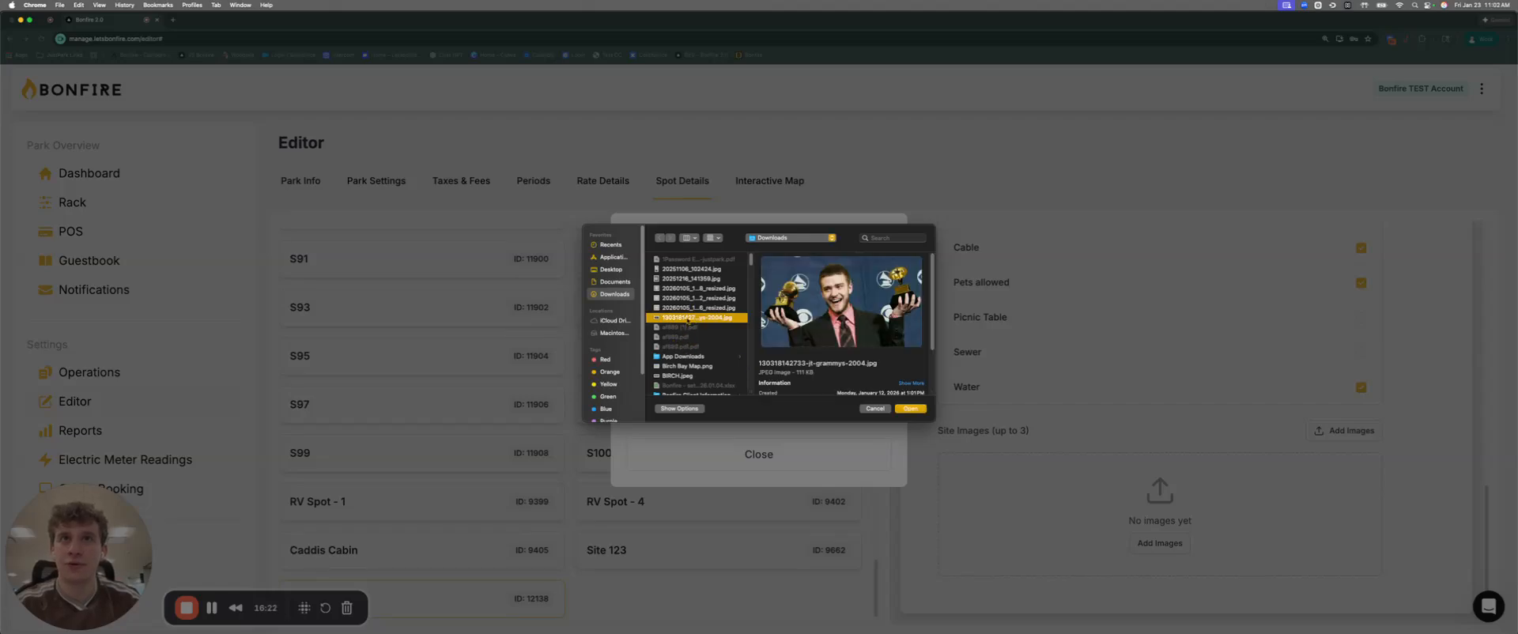
pyautogui.doubleClick(688, 319)
pyautogui.scroll(-10, 1117, 391)
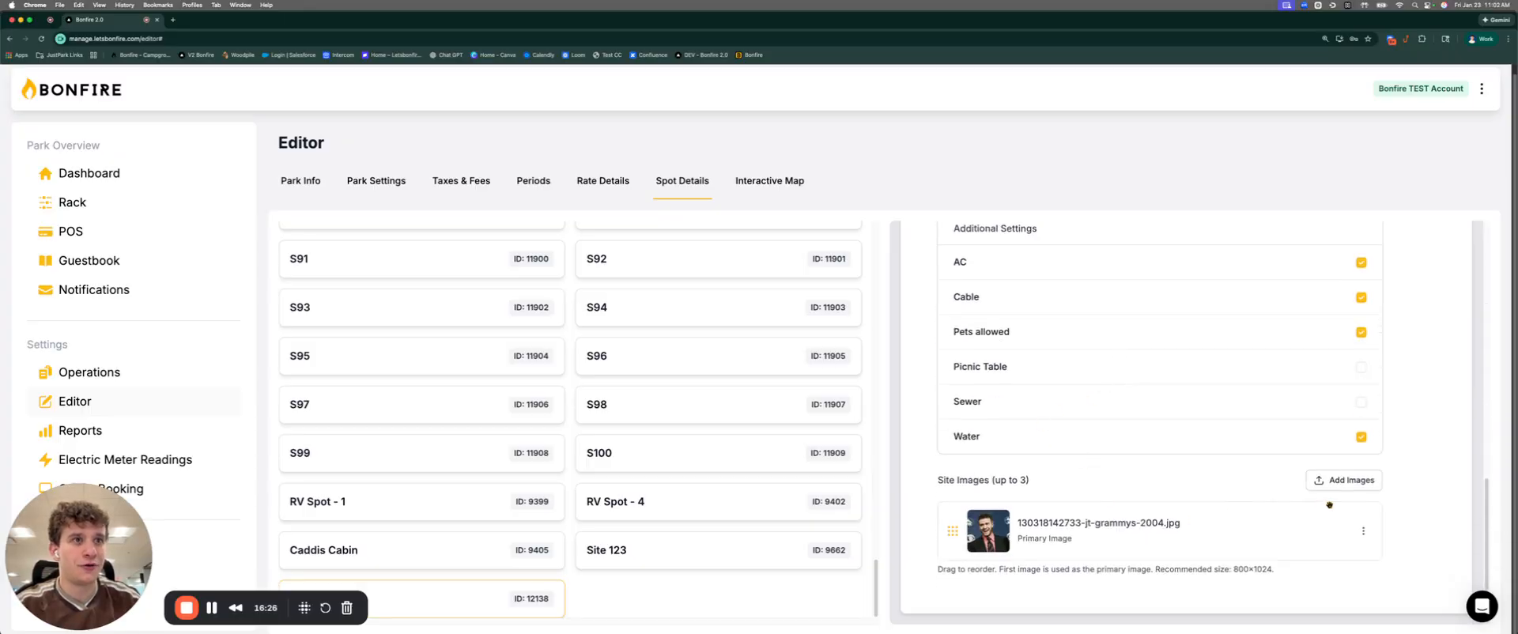
pyautogui.scroll(10, 1344, 475)
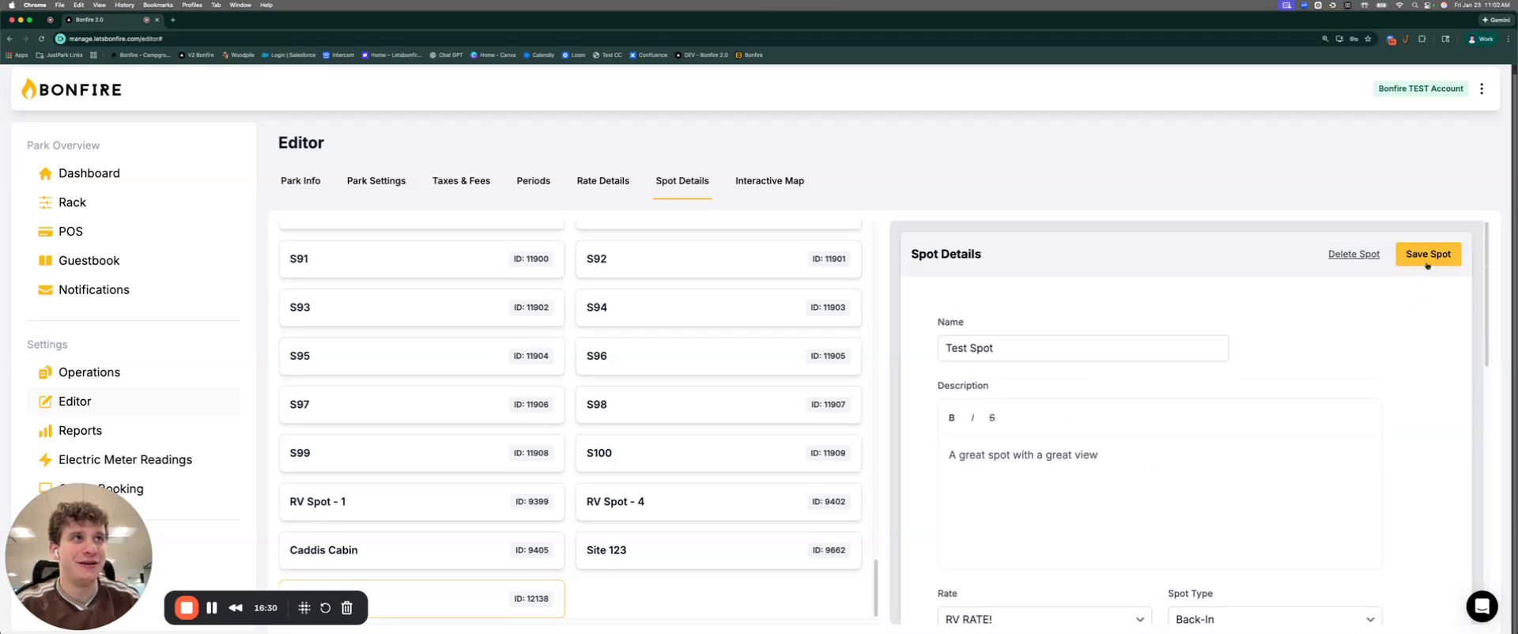
pyautogui.click(1427, 257)
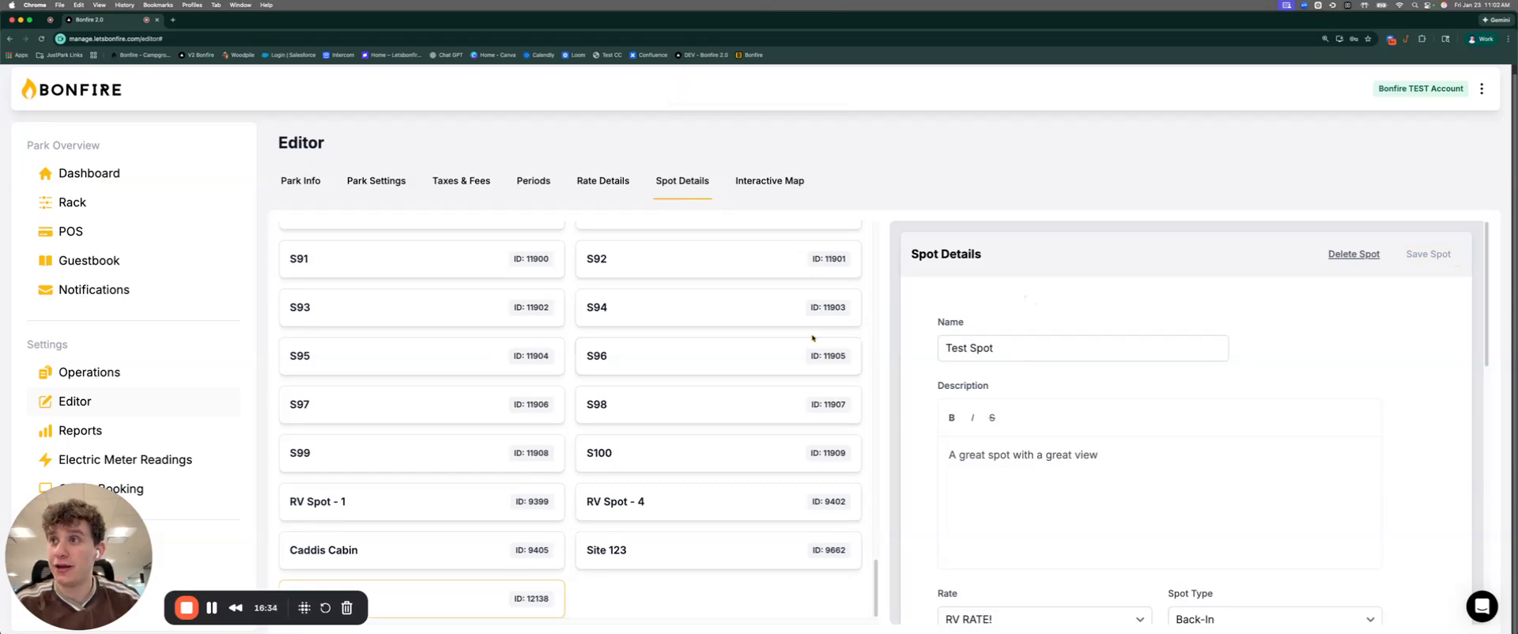
# Step: Include Test Spot among the spots on the interactive map named Test Map and save the spot selection
pyautogui.click(770, 188)
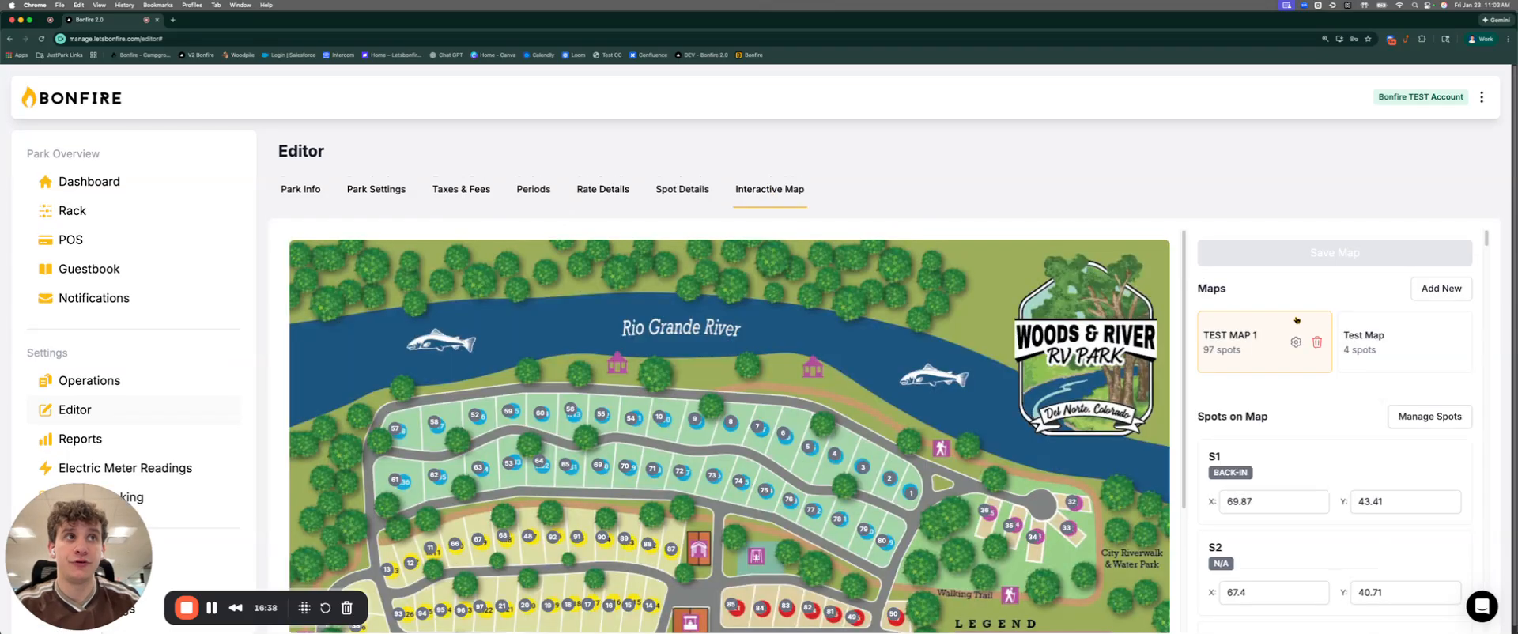
pyautogui.scroll(-1, 1396, 360)
pyautogui.click(1393, 346)
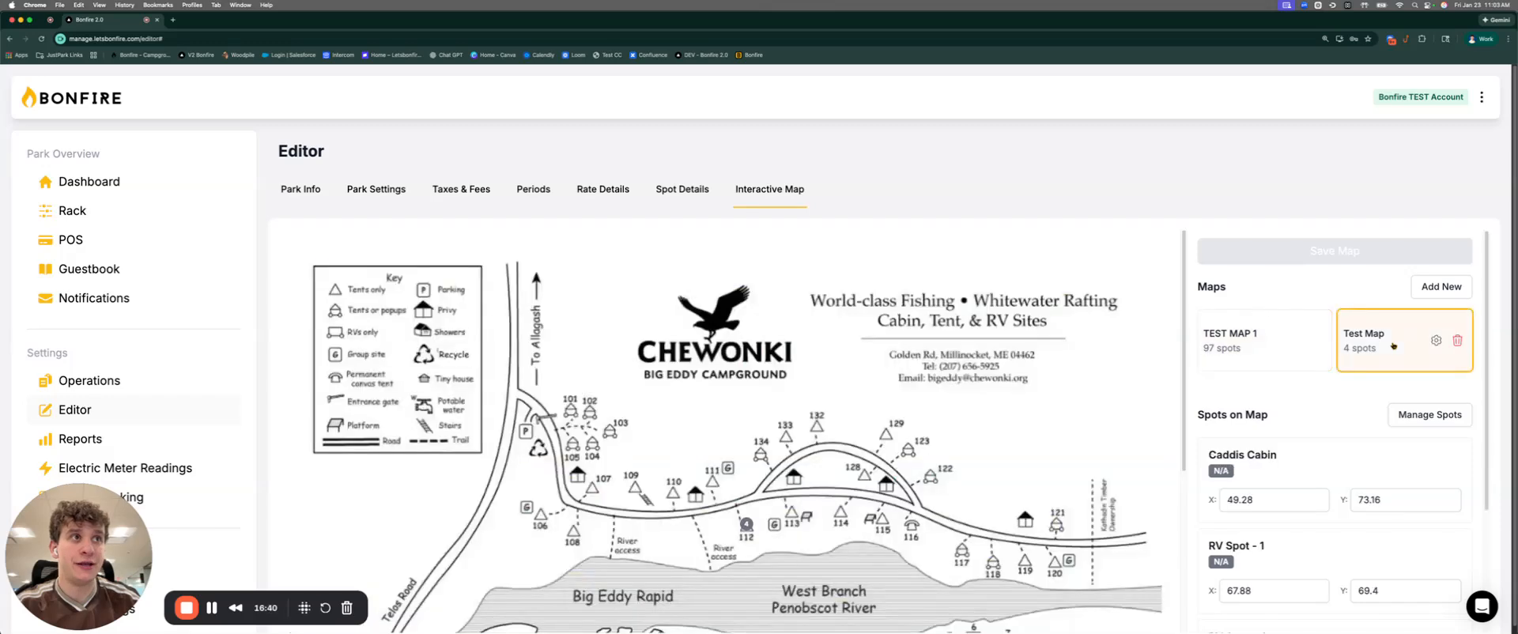
pyautogui.click(1406, 424)
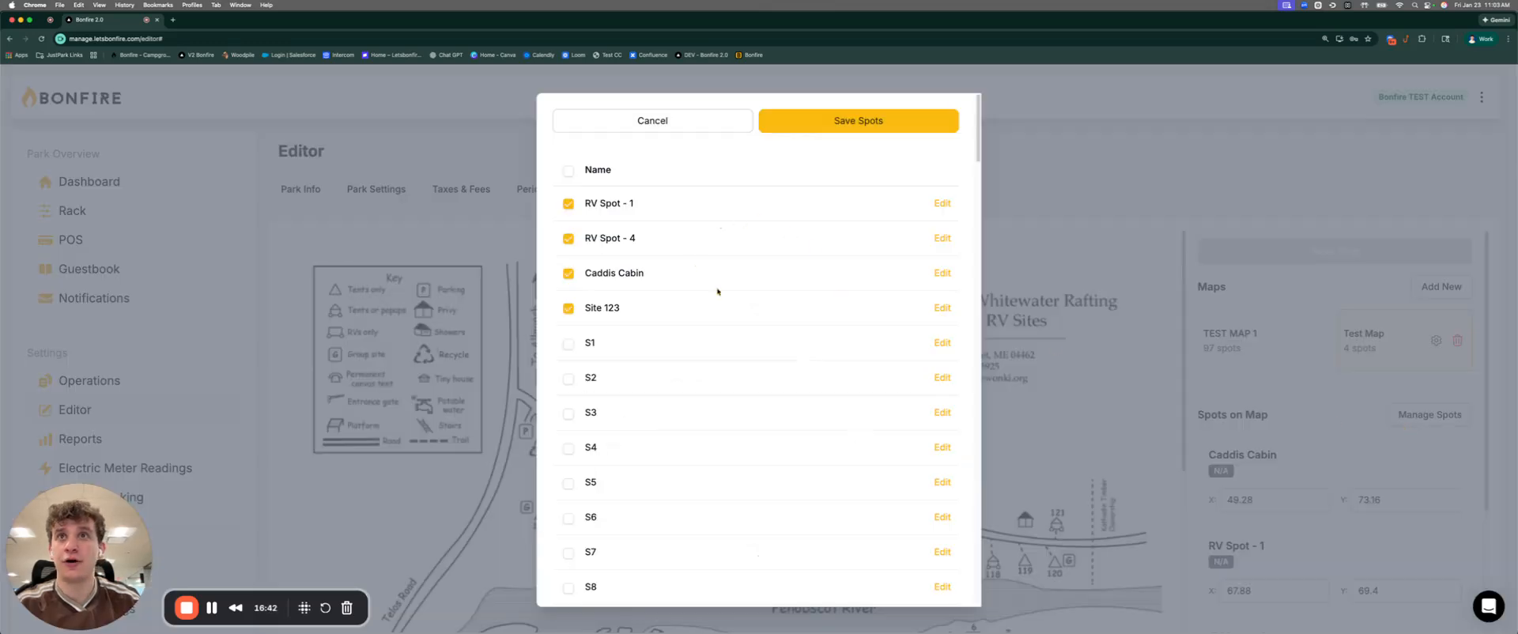
pyautogui.scroll(-20, 718, 291)
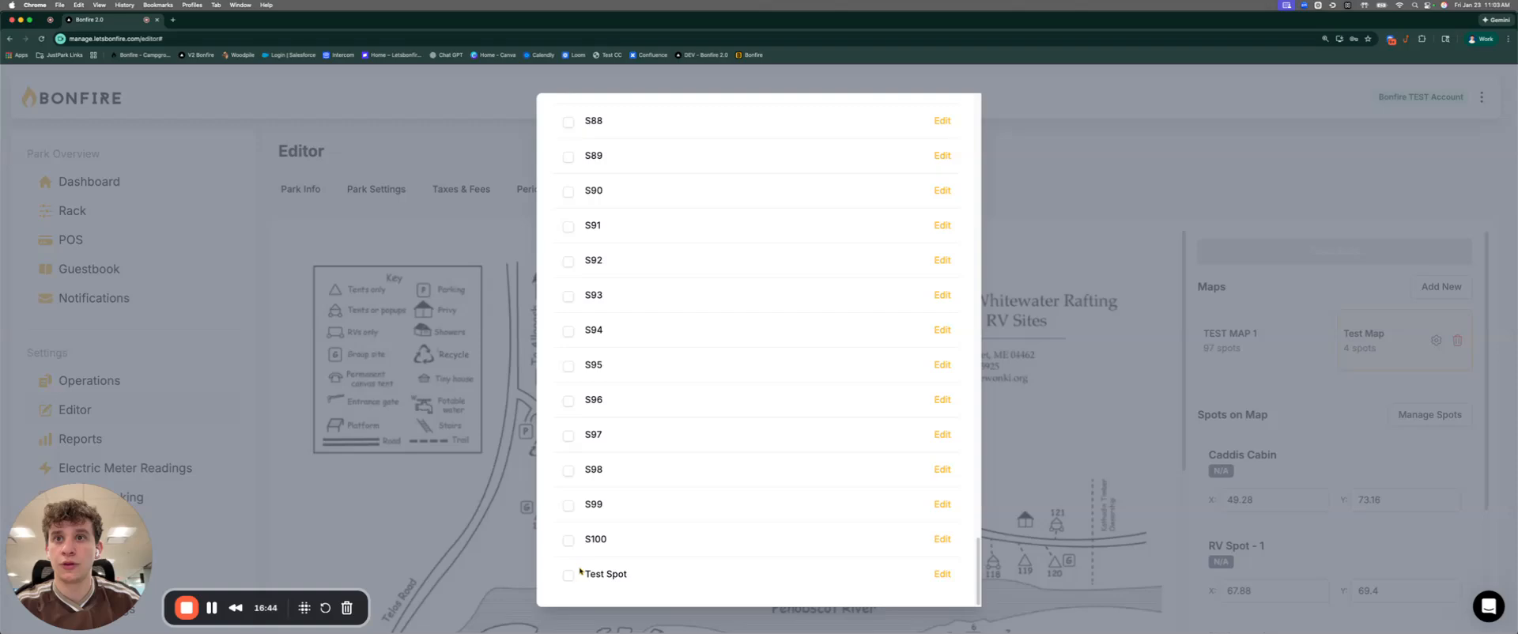
pyautogui.click(568, 575)
pyautogui.scroll(20, 878, 245)
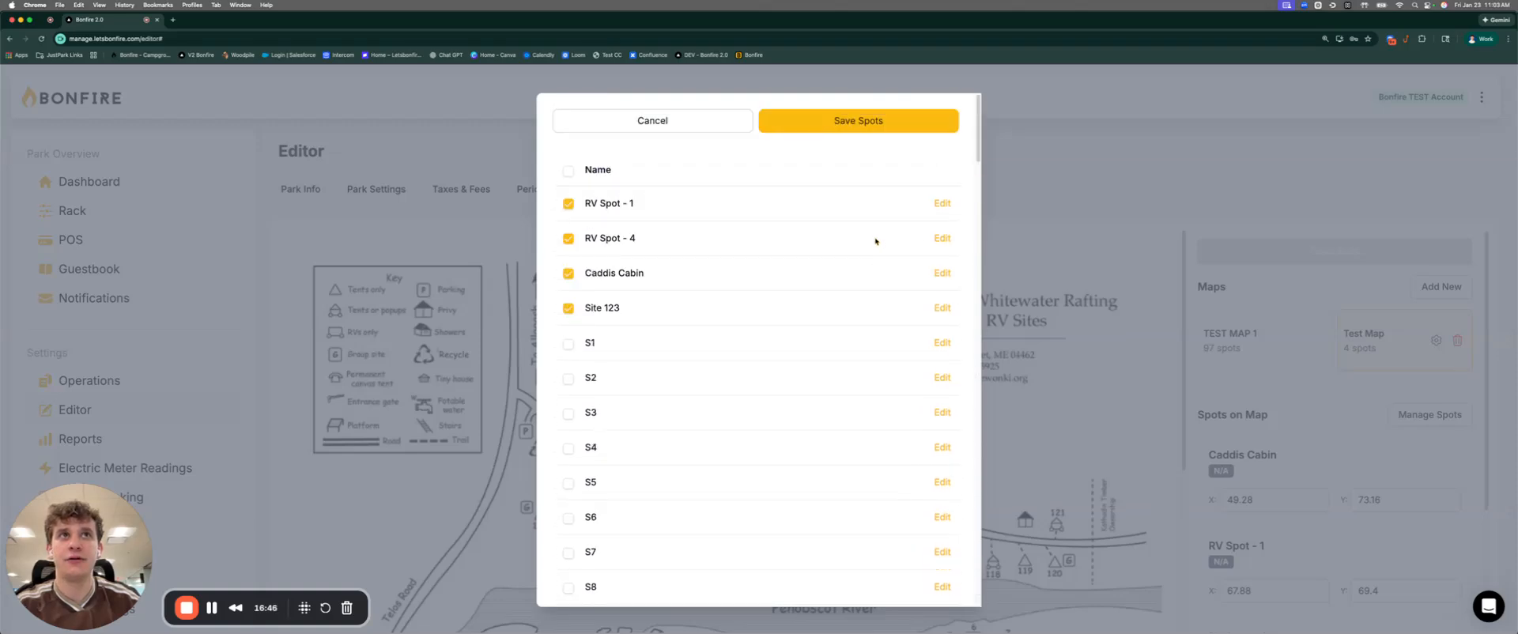
pyautogui.click(877, 121)
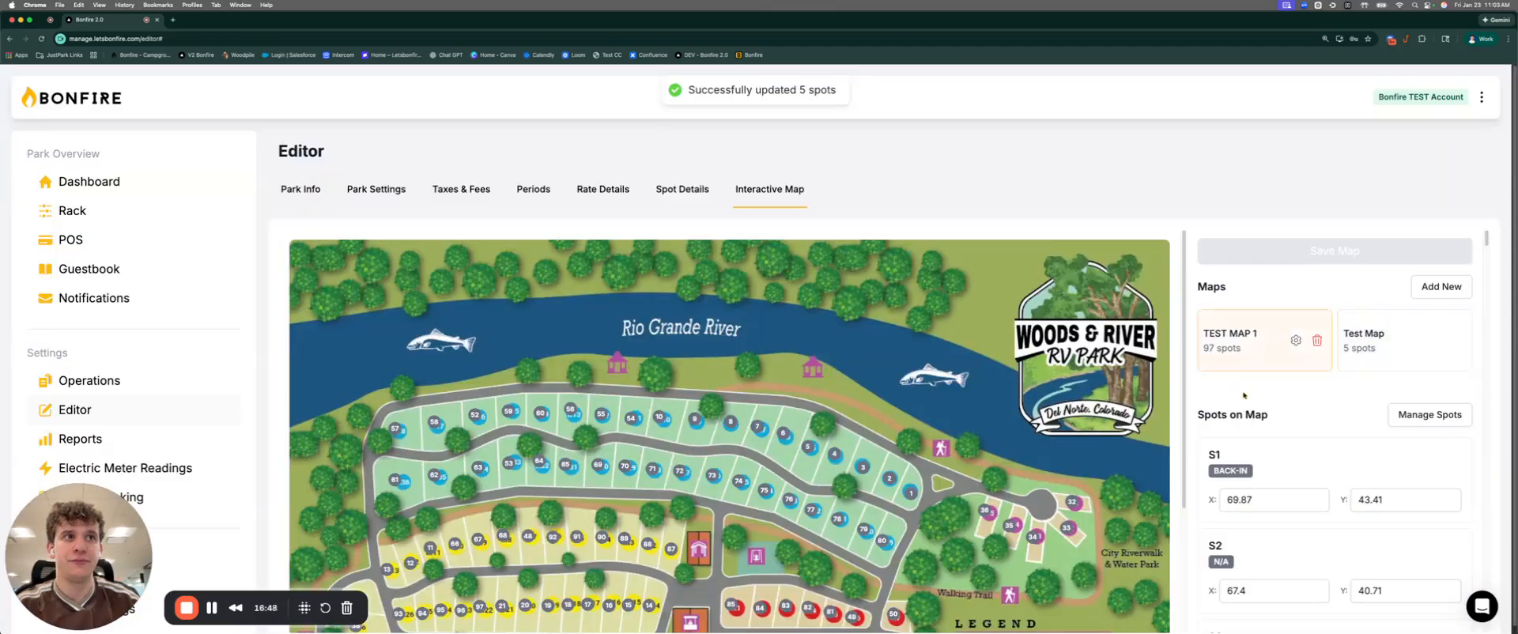
# Step: Move the Test Spot marker on Test Map onto site 121 and save the map
pyautogui.scroll(-8, 1253, 411)
pyautogui.scroll(8, 1253, 411)
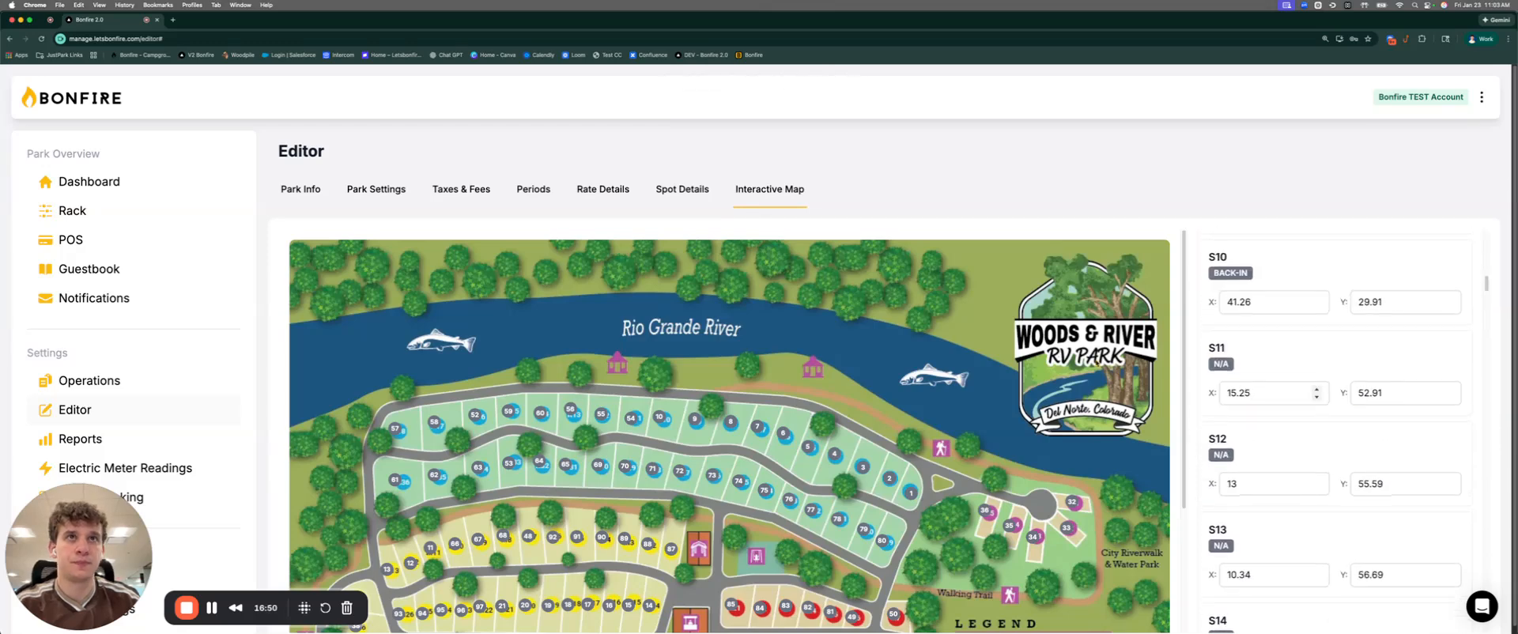
pyautogui.click(1391, 340)
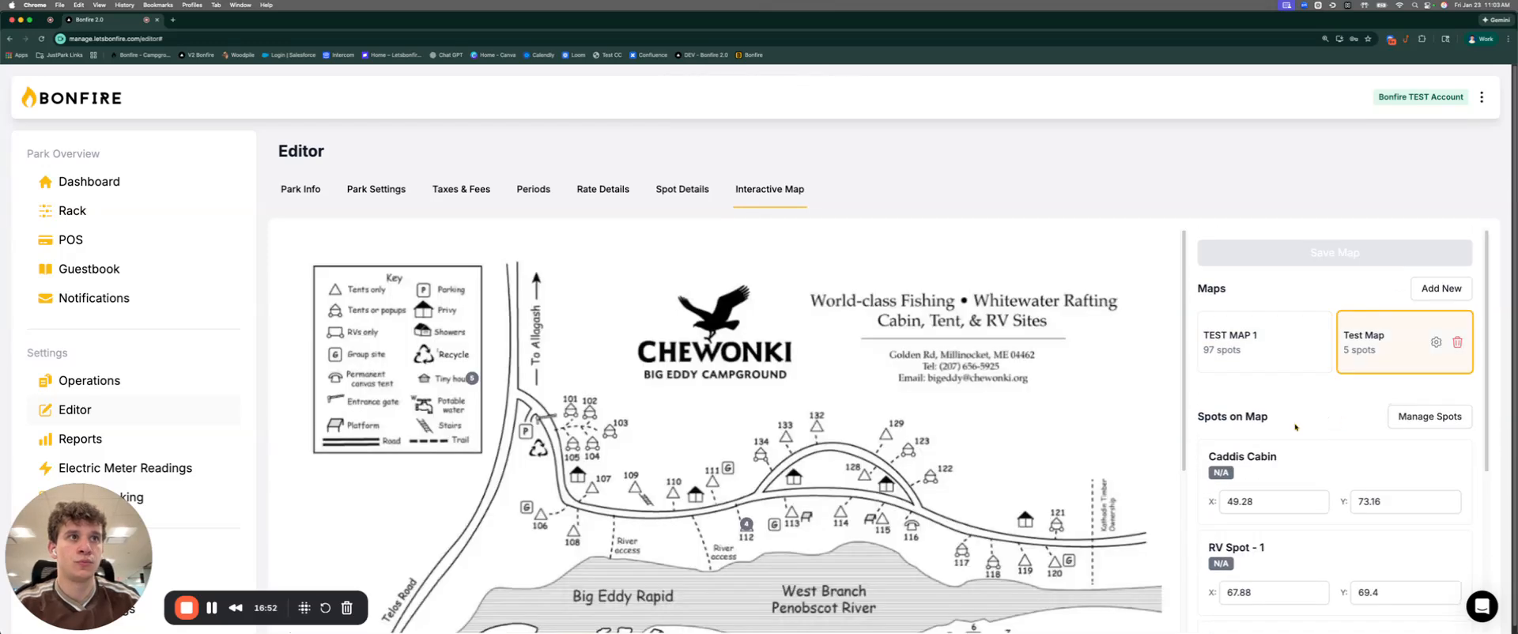
pyautogui.scroll(-5, 1296, 490)
pyautogui.scroll(1, 1291, 393)
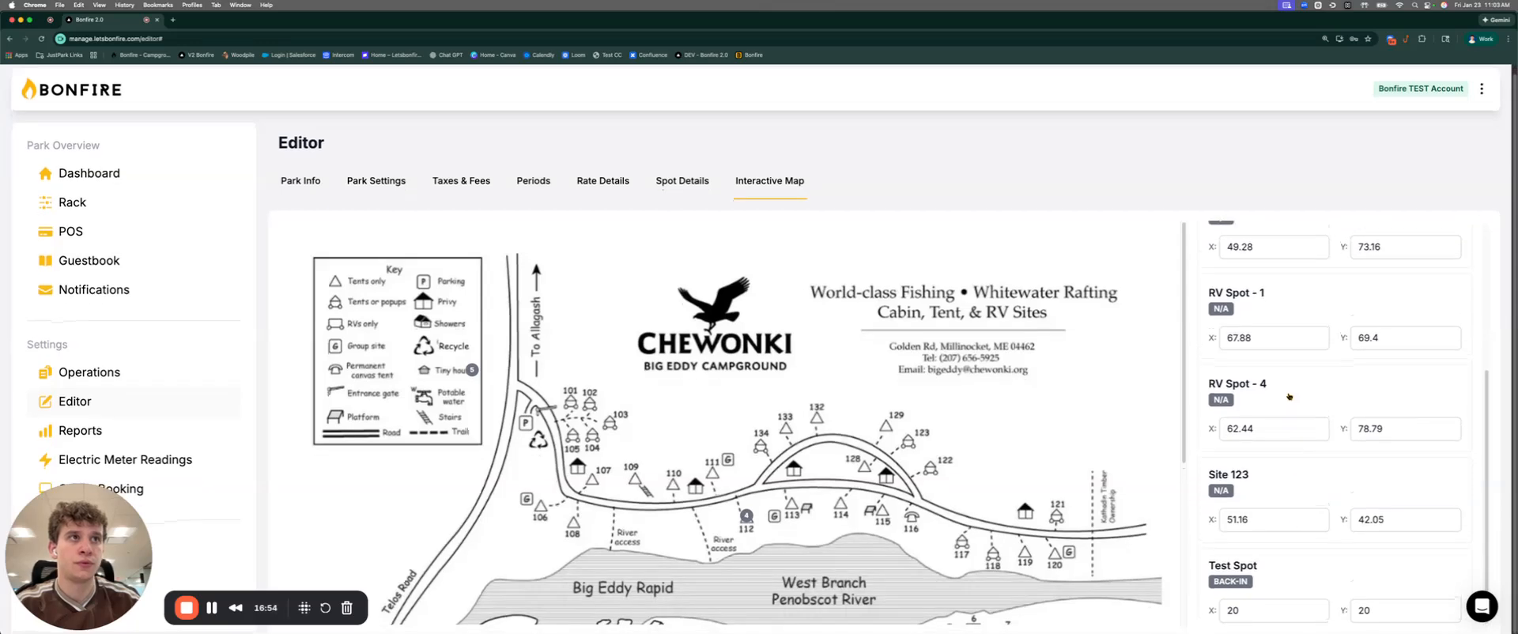
pyautogui.click(1275, 568)
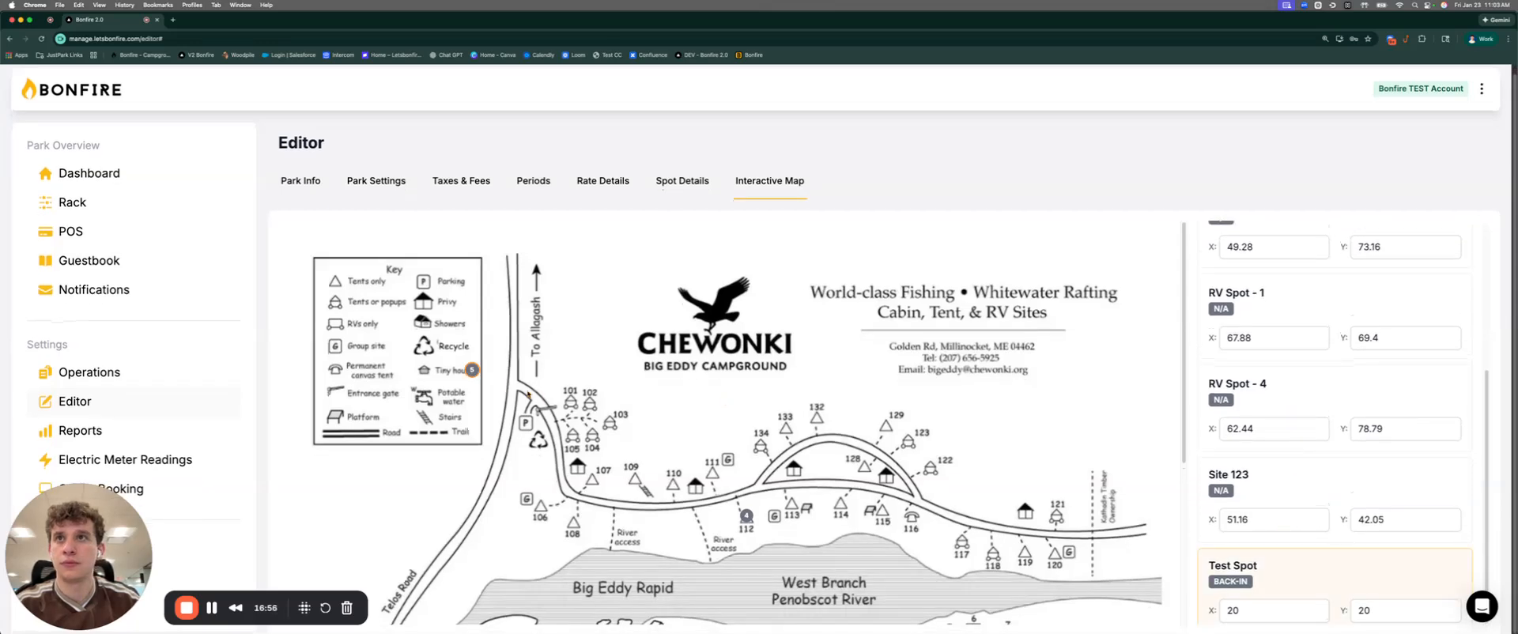
pyautogui.moveTo(471, 370)
pyautogui.mouseDown()
pyautogui.moveTo(606, 370)
pyautogui.moveTo(832, 466)
pyautogui.moveTo(1057, 518)
pyautogui.mouseUp()
pyautogui.scroll(5, 1292, 378)
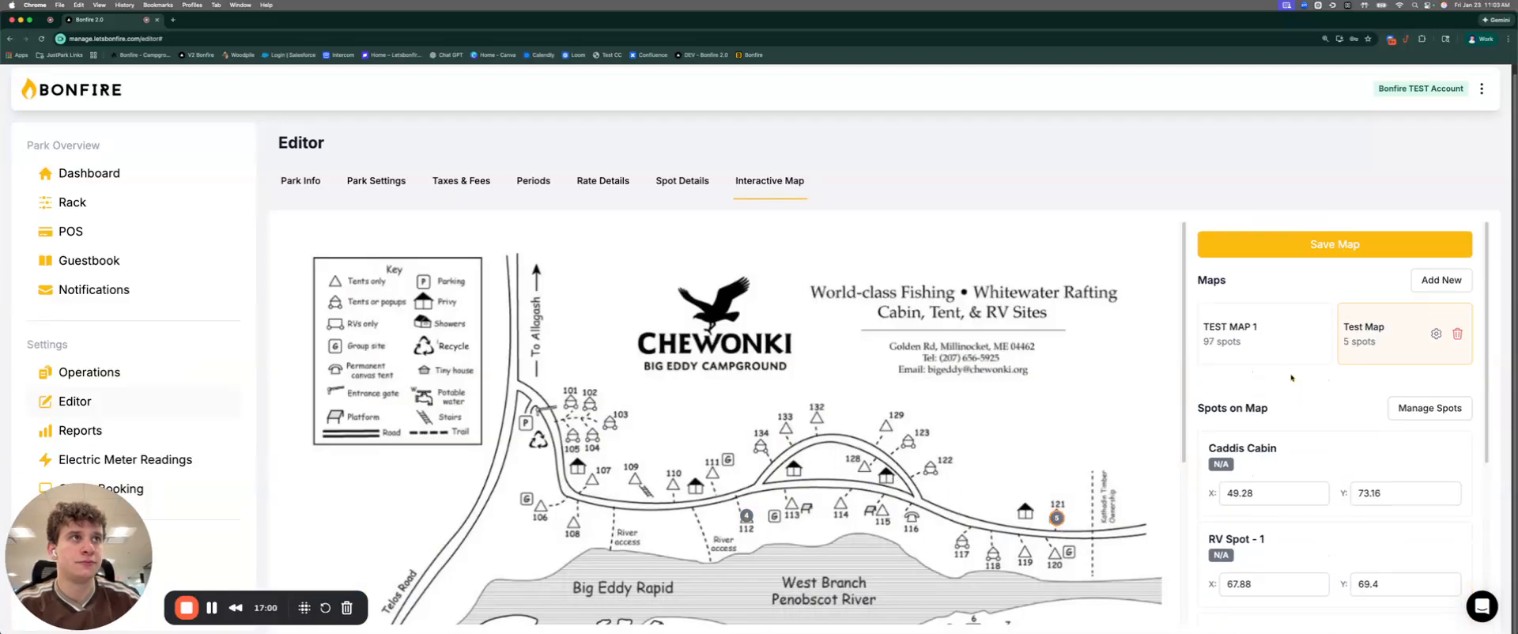
pyautogui.click(1390, 240)
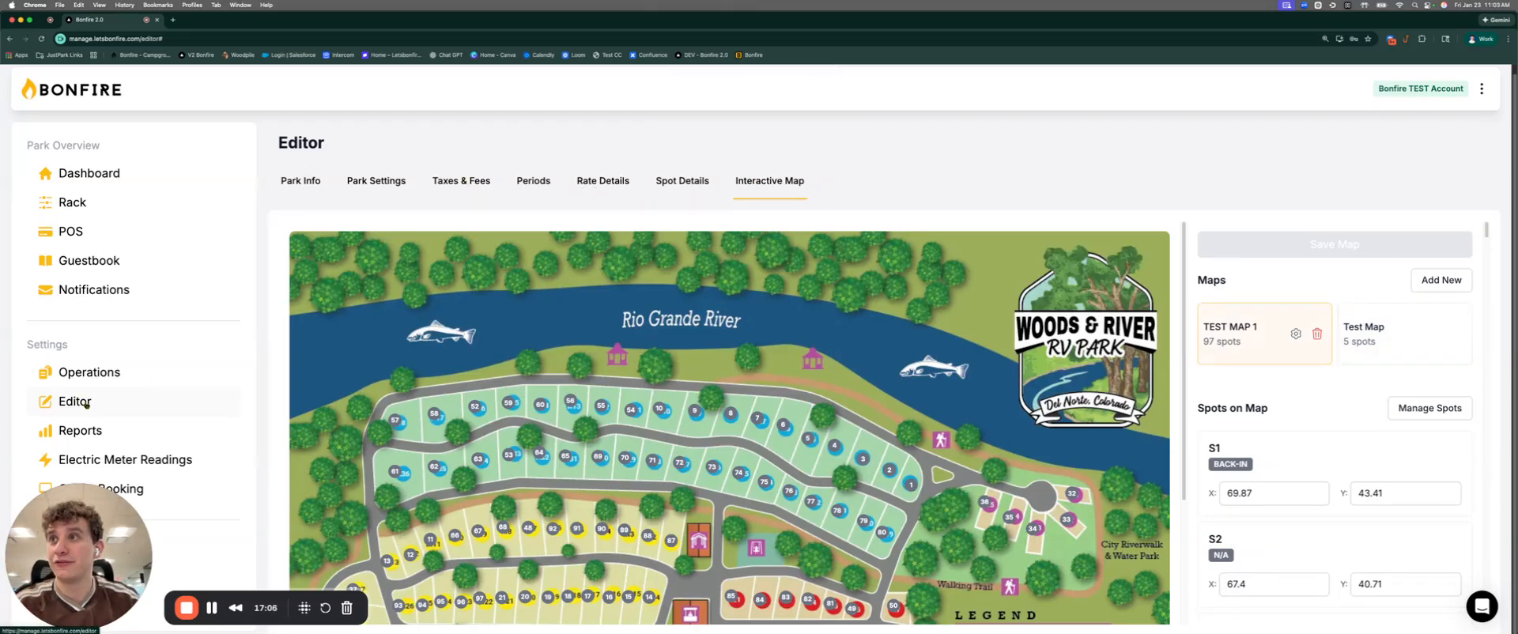
# Step: Open the park's online booking page and search for a stay for 2 adults from 02/10/2026 to 02/13/2026
pyautogui.click(167, 498)
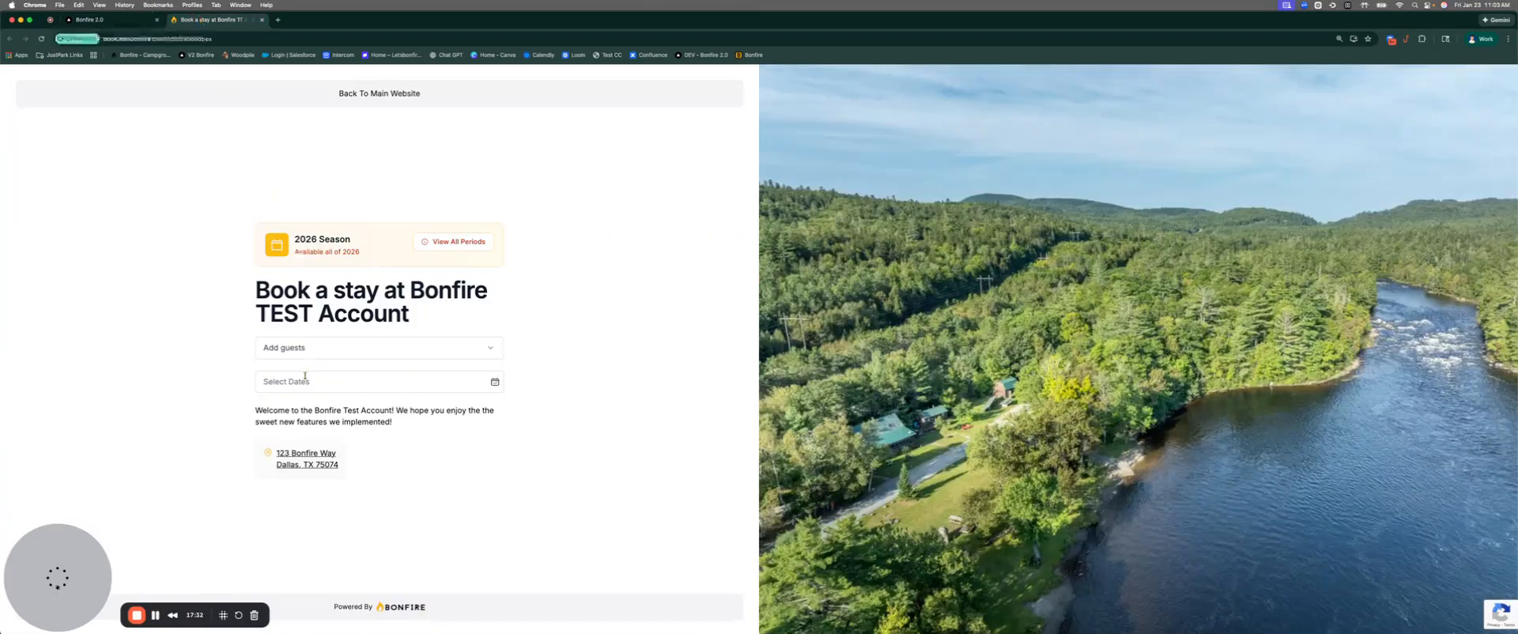
pyautogui.click(313, 355)
pyautogui.click(493, 376)
pyautogui.click(493, 376)
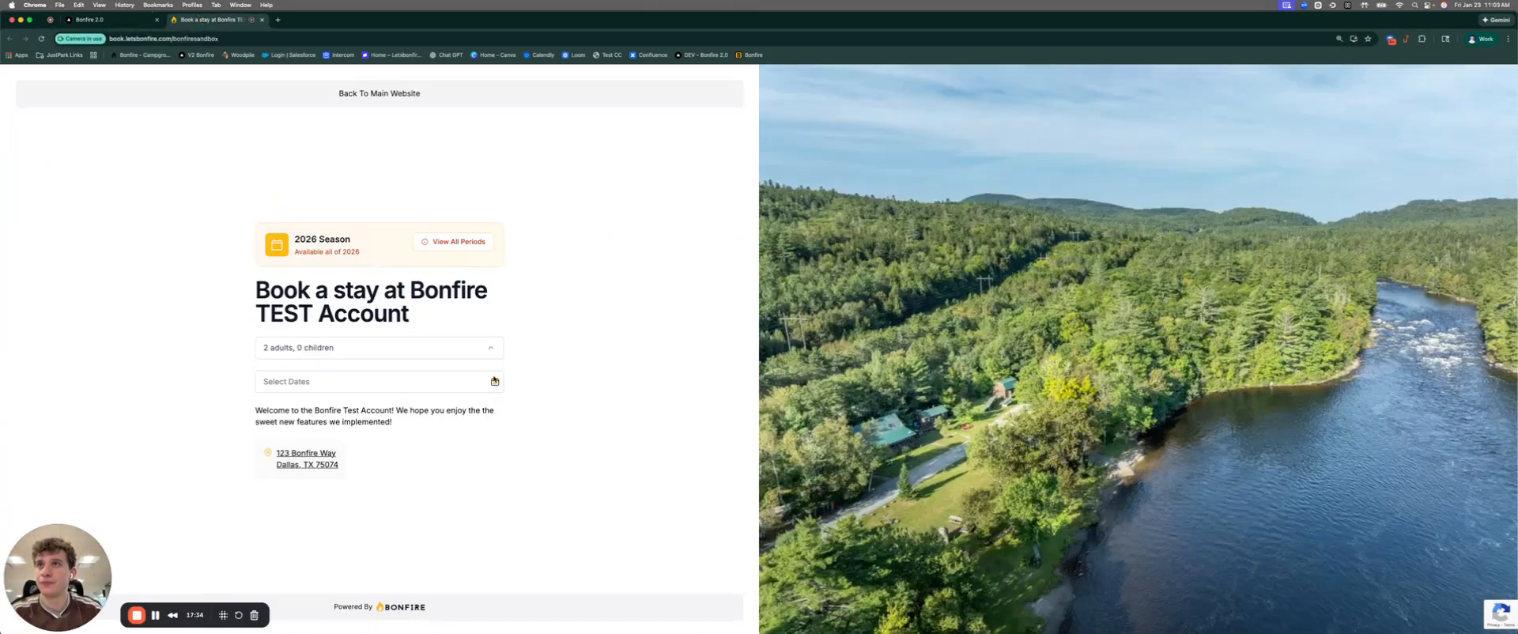
pyautogui.click(377, 383)
pyautogui.click(390, 417)
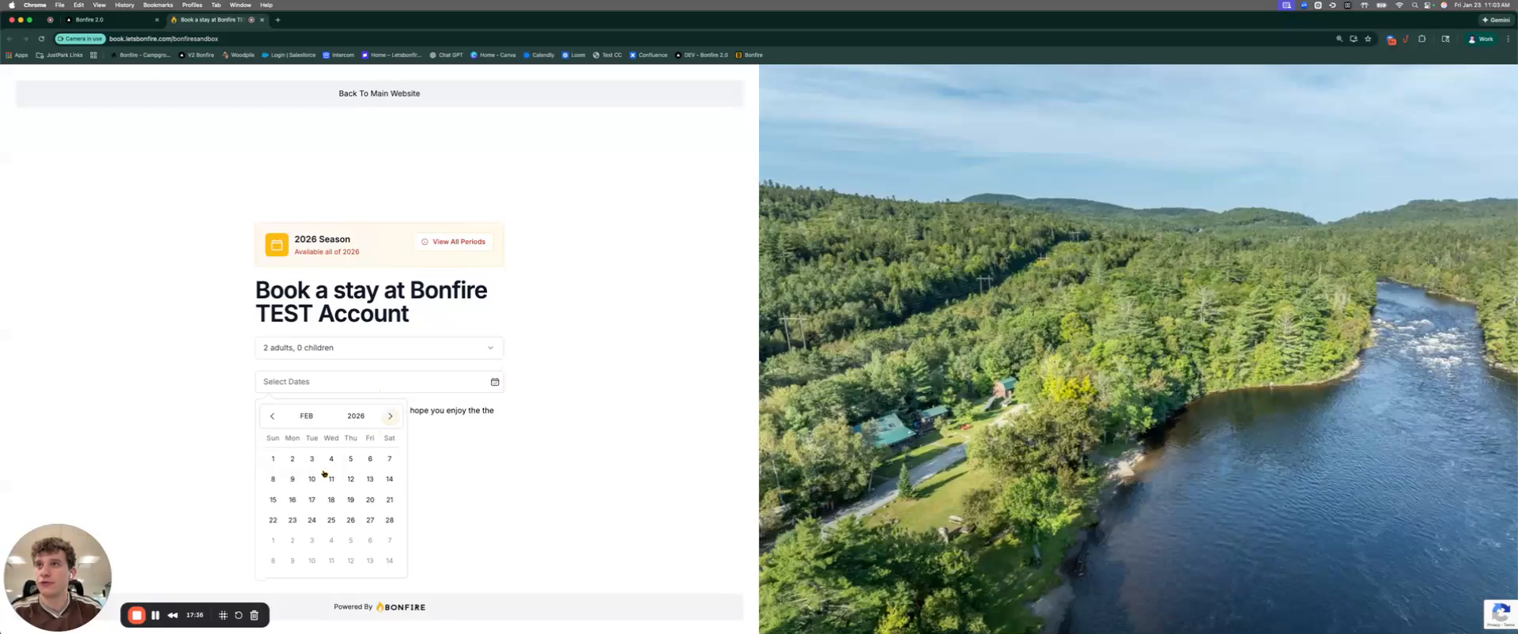
pyautogui.click(313, 478)
pyautogui.click(370, 480)
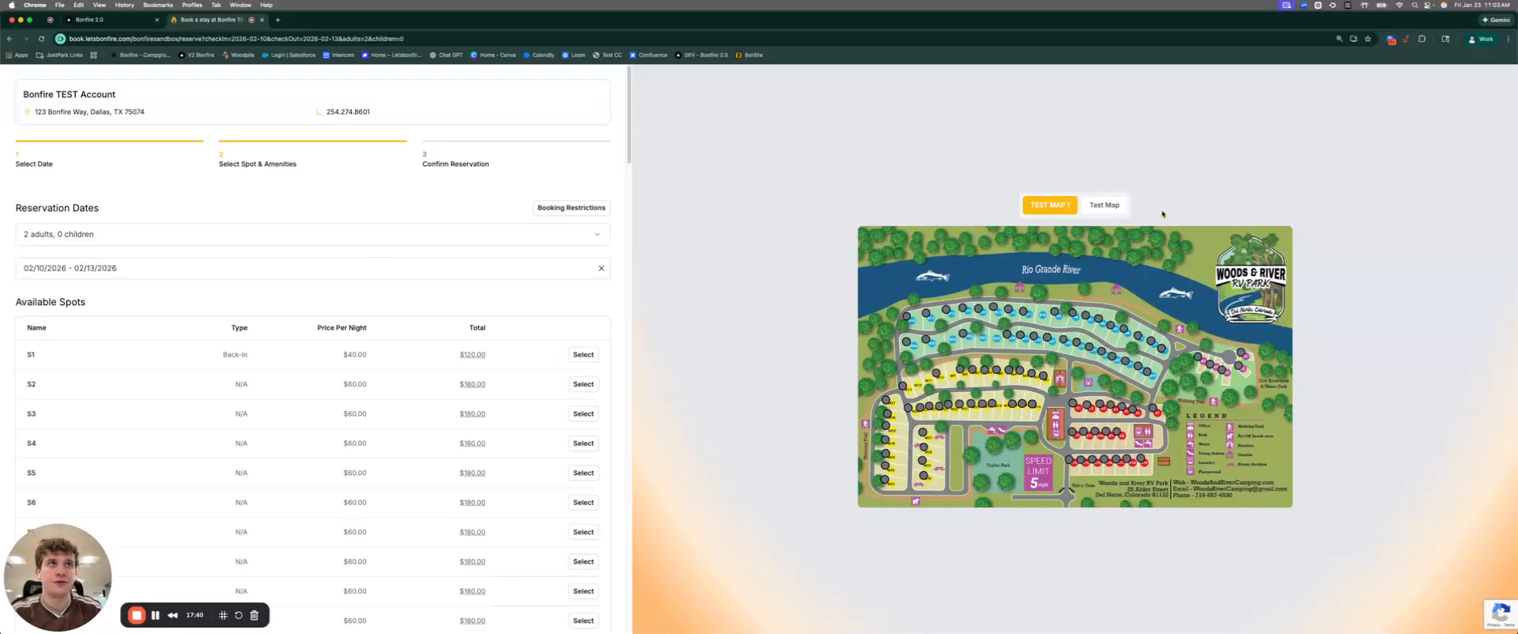
# Step: Choose Test Spot from Test Map after reviewing its details, and continue to checkout without add-ons
pyautogui.click(1104, 205)
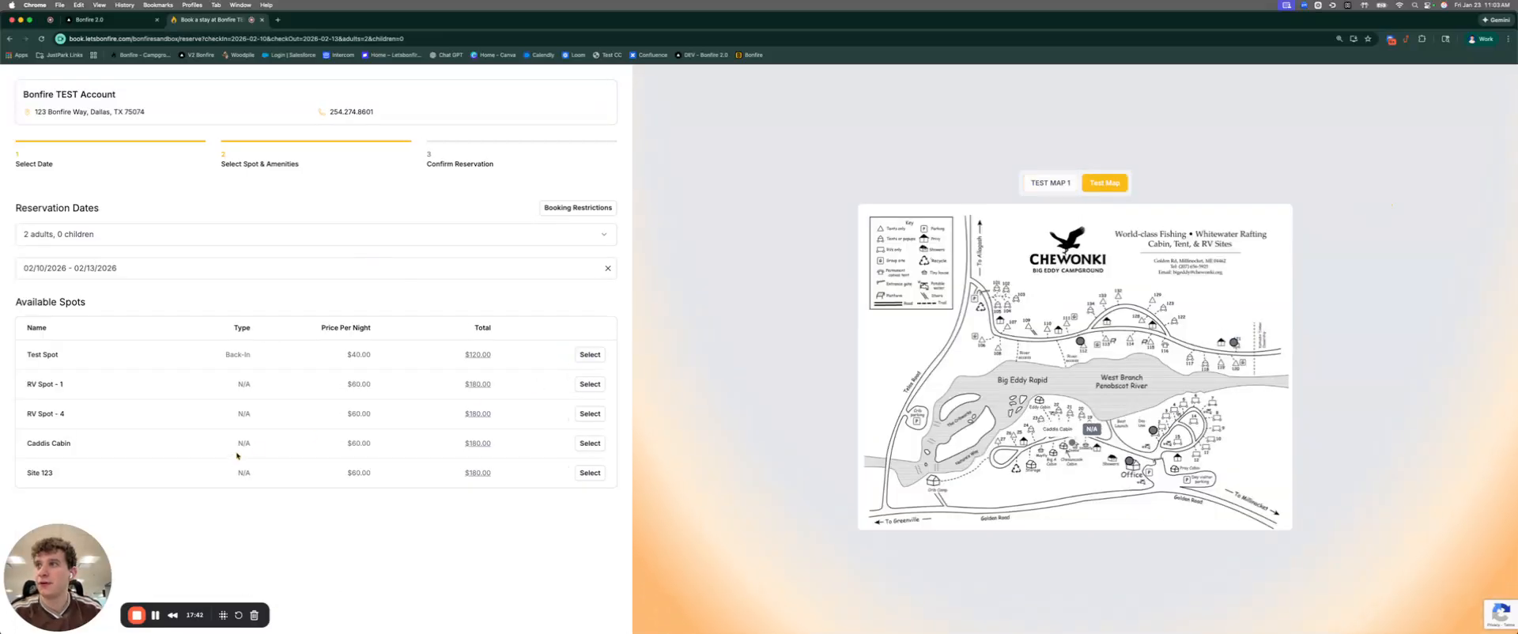
pyautogui.click(586, 357)
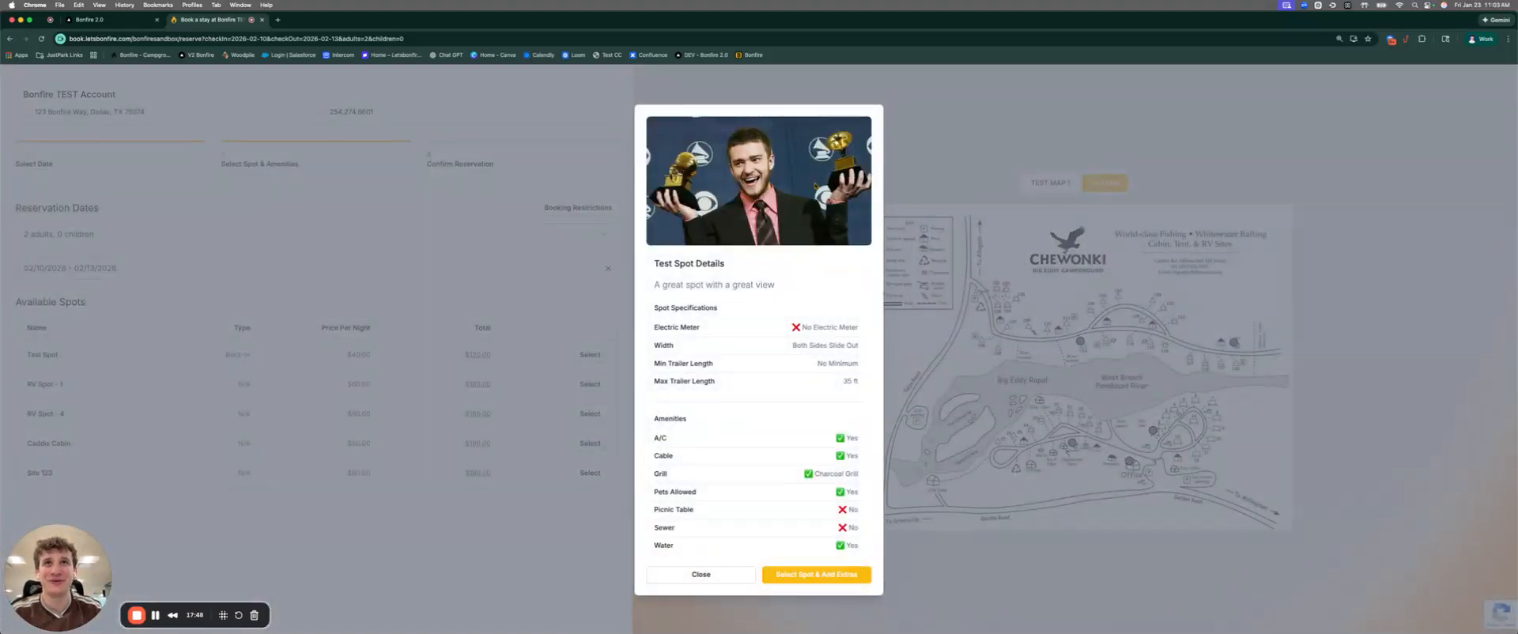
pyautogui.moveTo(653, 285); pyautogui.dragTo(805, 286)
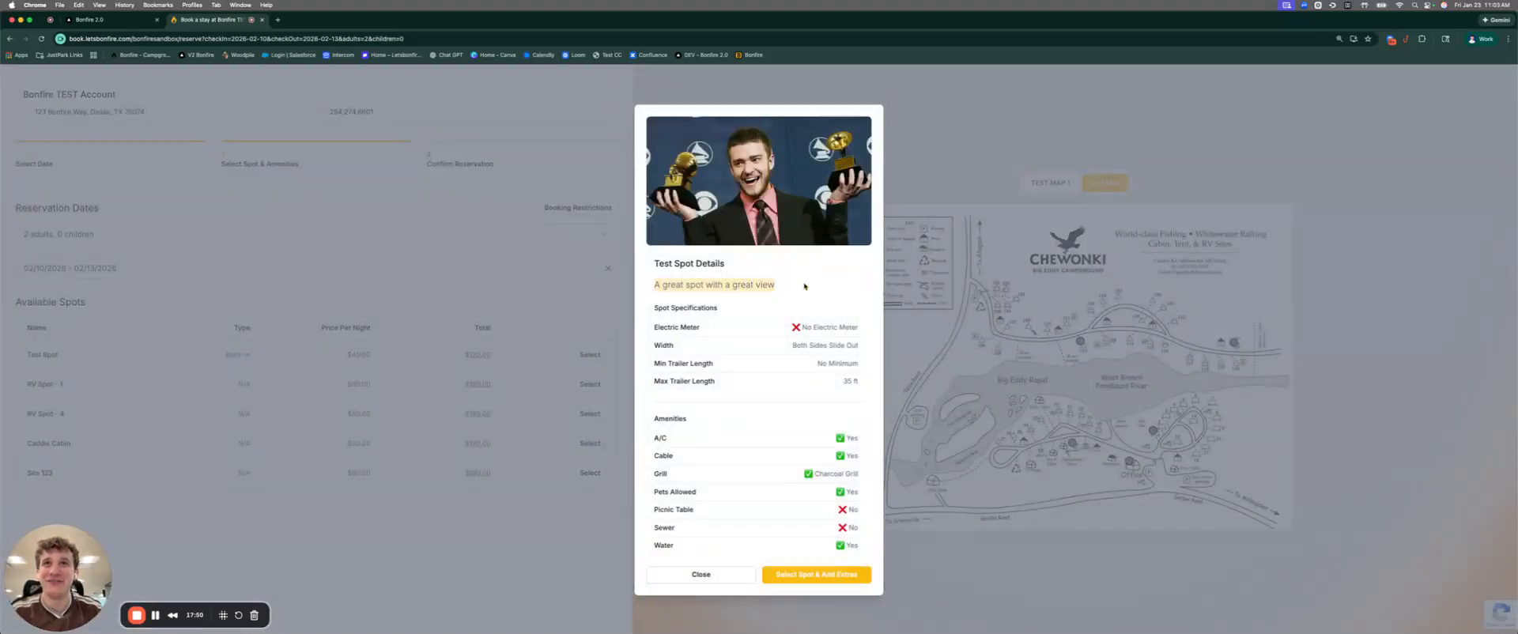
pyautogui.click(809, 349)
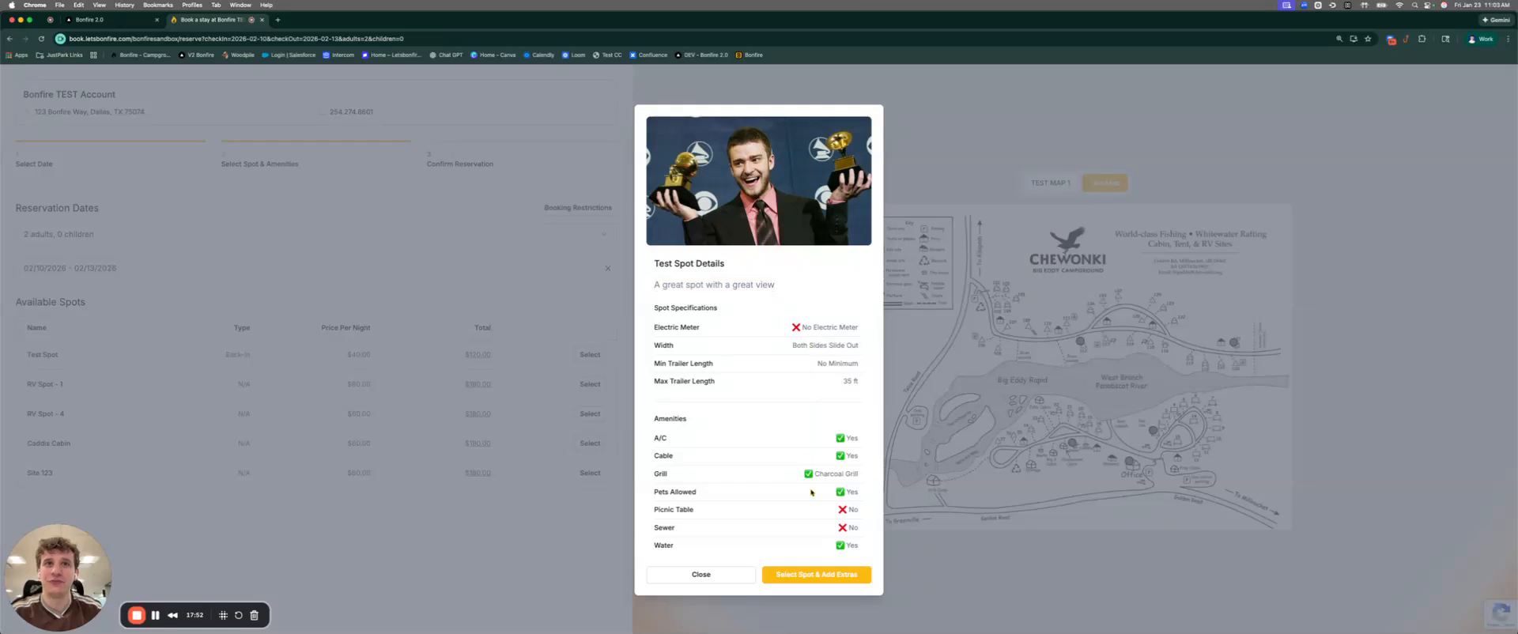
pyautogui.click(805, 575)
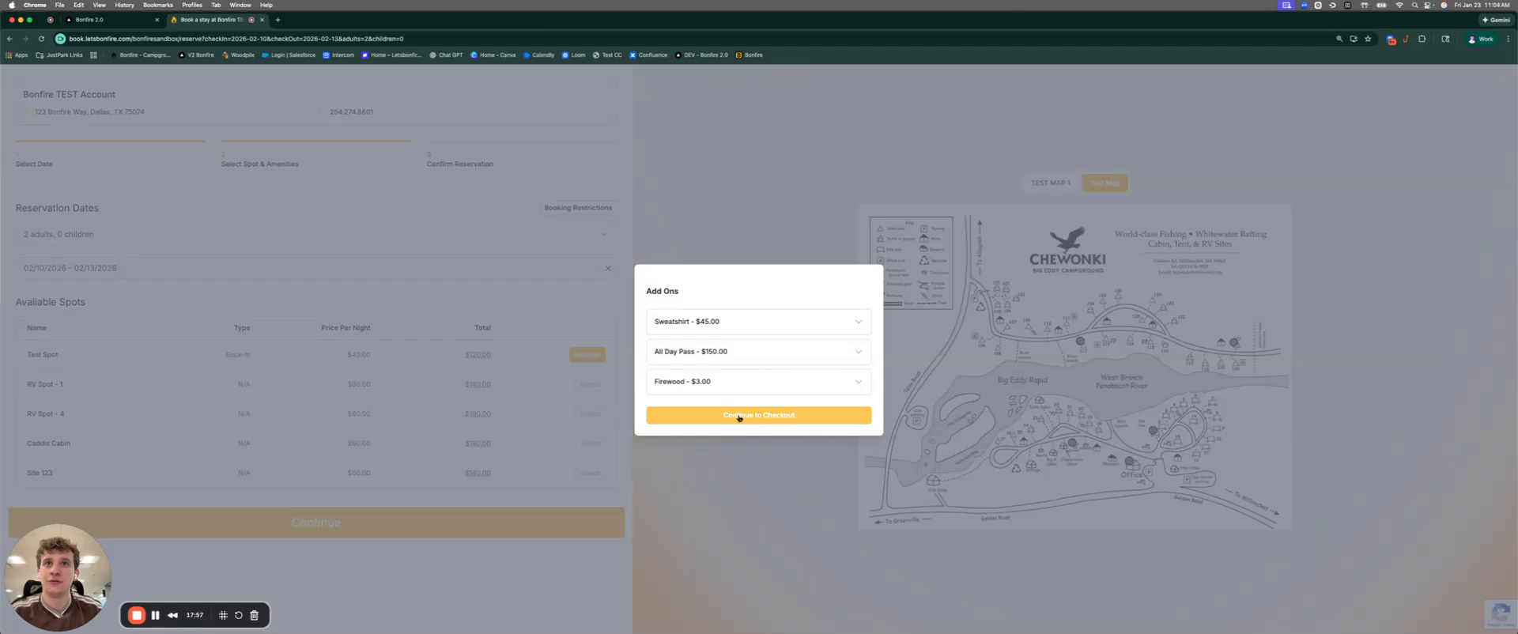
pyautogui.click(743, 413)
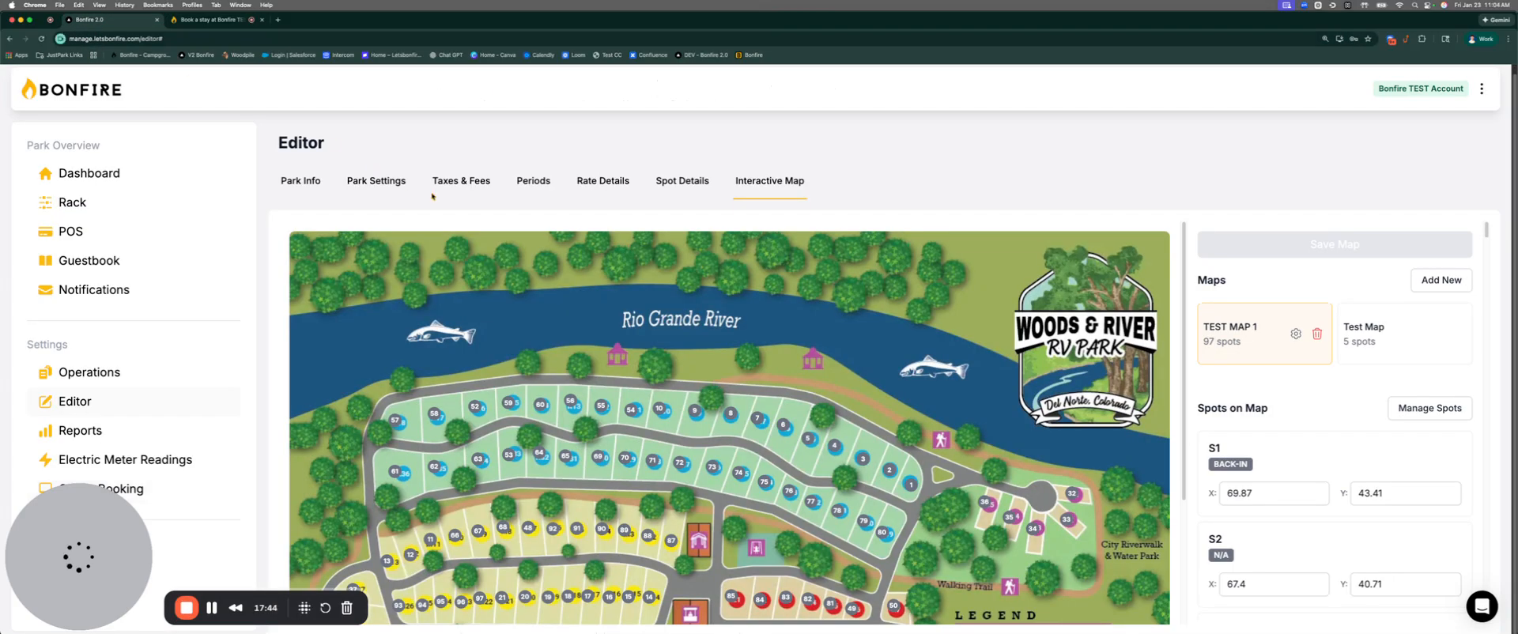
# Step: Review the Taxes & Fees and Periods sections of the park's Editor
pyautogui.click(461, 181)
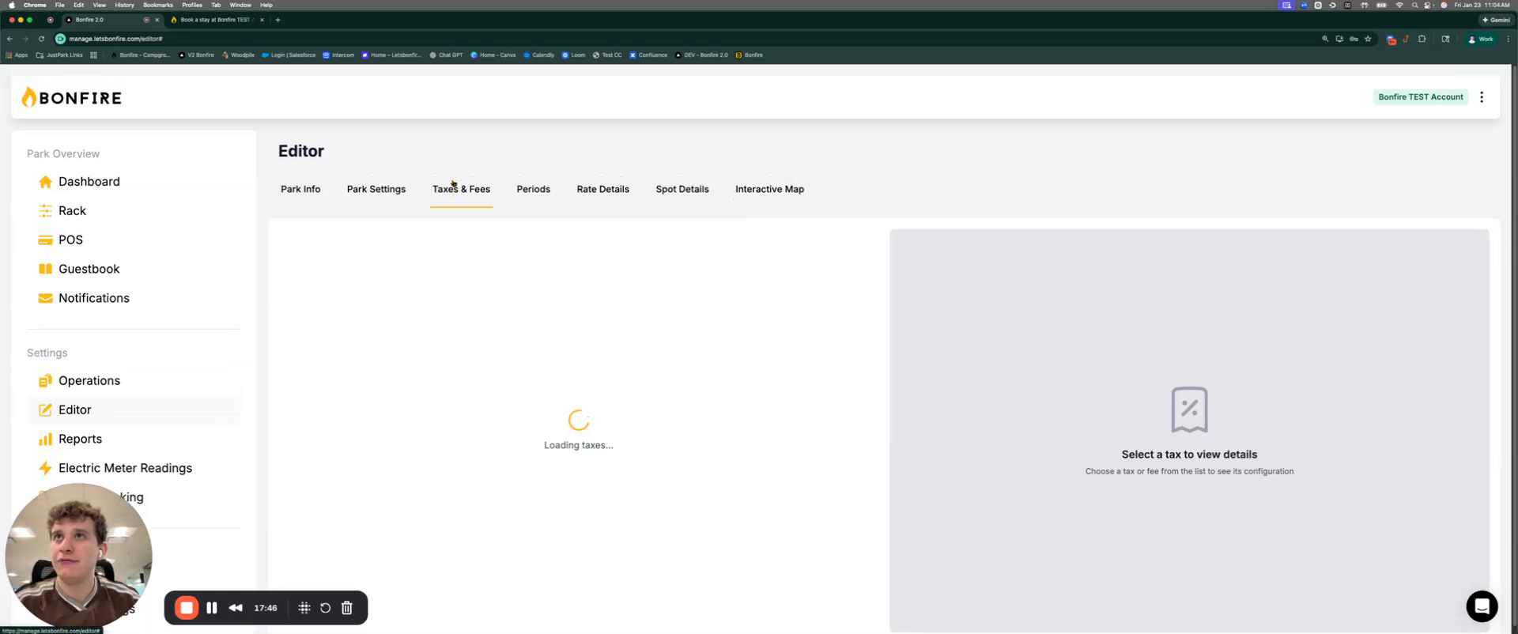
pyautogui.click(528, 188)
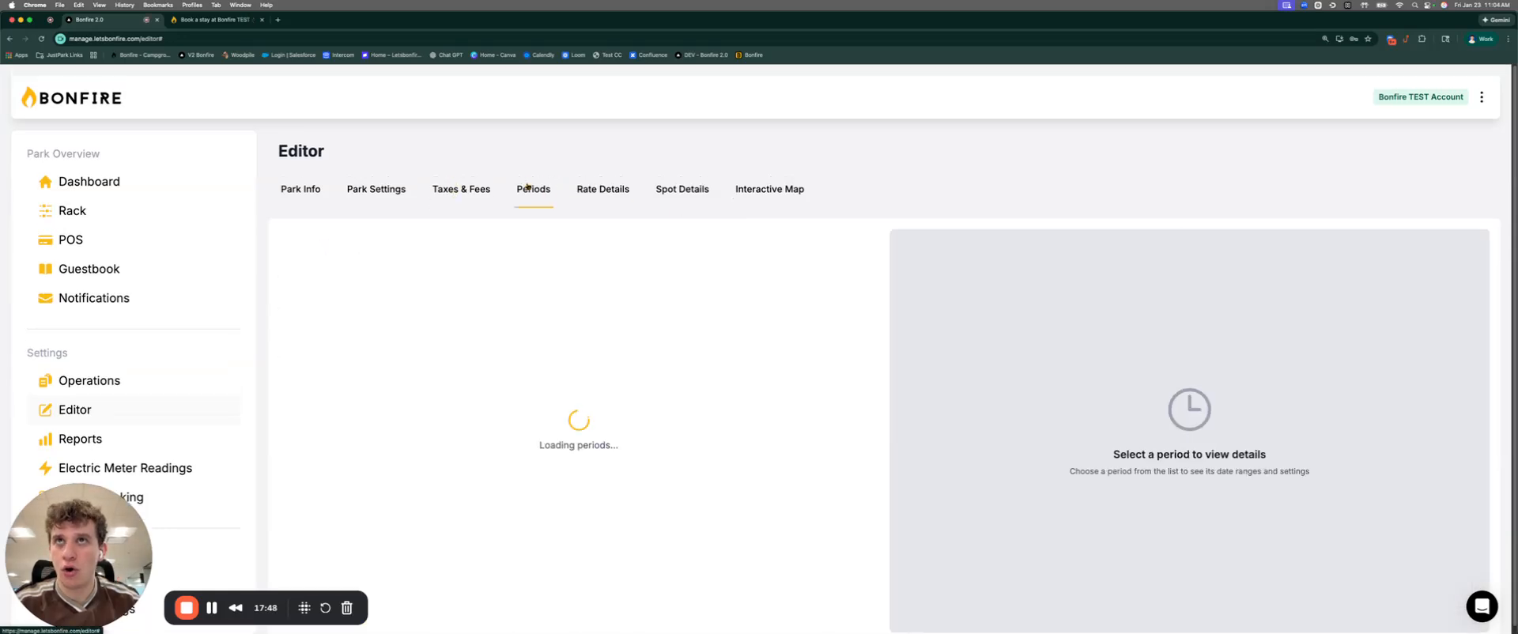